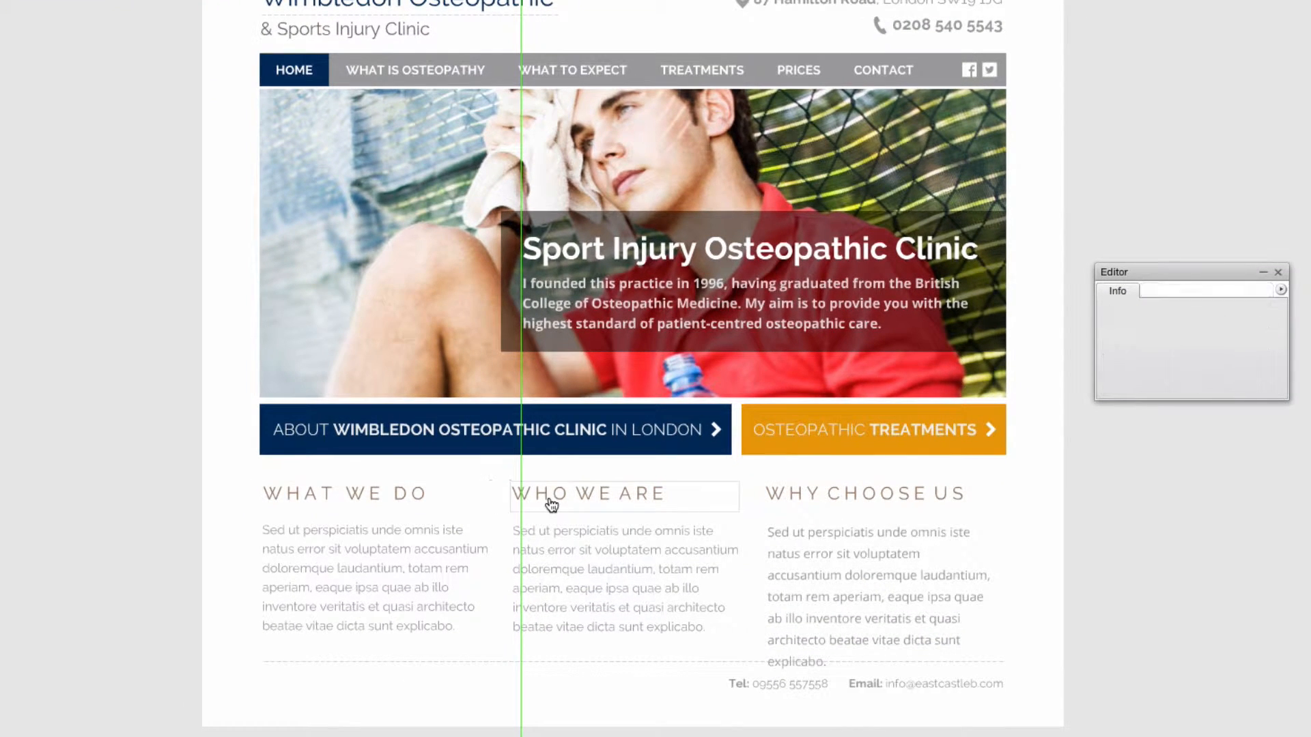
pyautogui.click(552, 505)
pyautogui.click(819, 511)
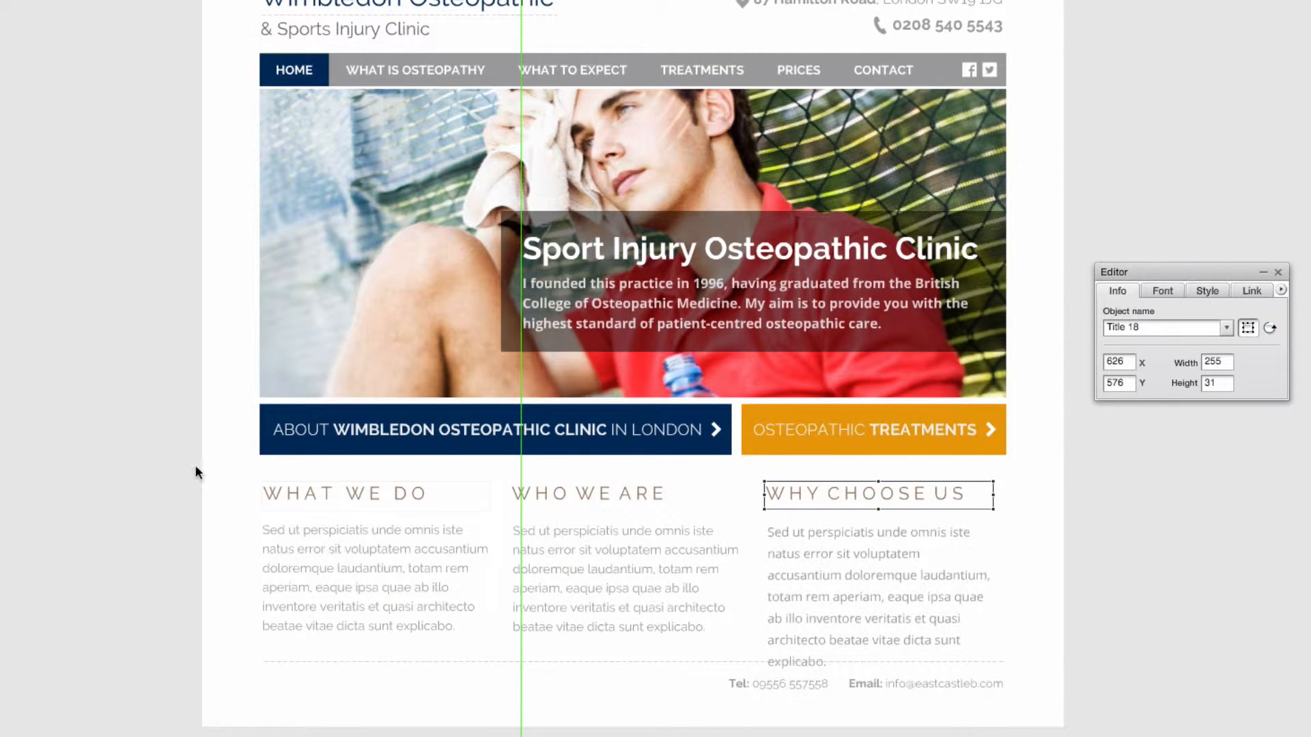
pyautogui.moveTo(183, 457); pyautogui.dragTo(1130, 566)
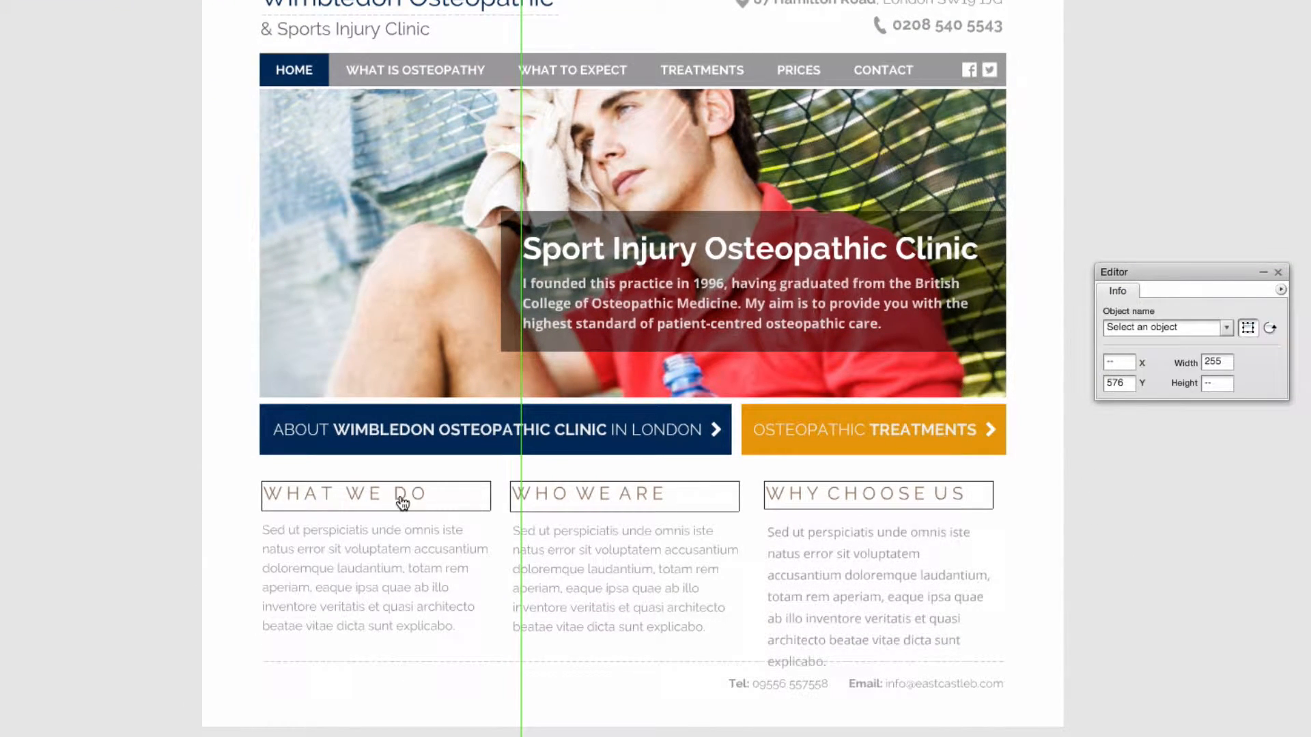
pyautogui.click(170, 432)
# Make the WHAT WE DO heading black and bold.
pyautogui.click(313, 506)
pyautogui.click(1174, 293)
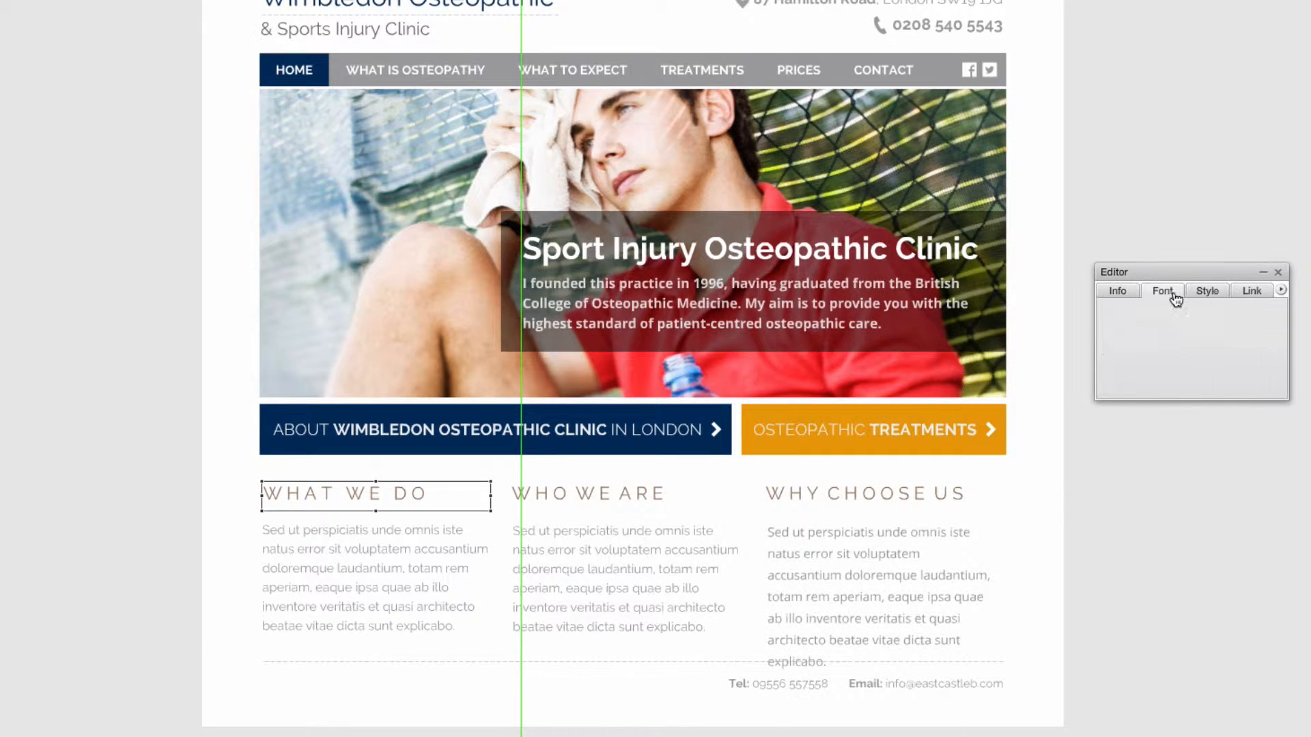
pyautogui.click(1169, 353)
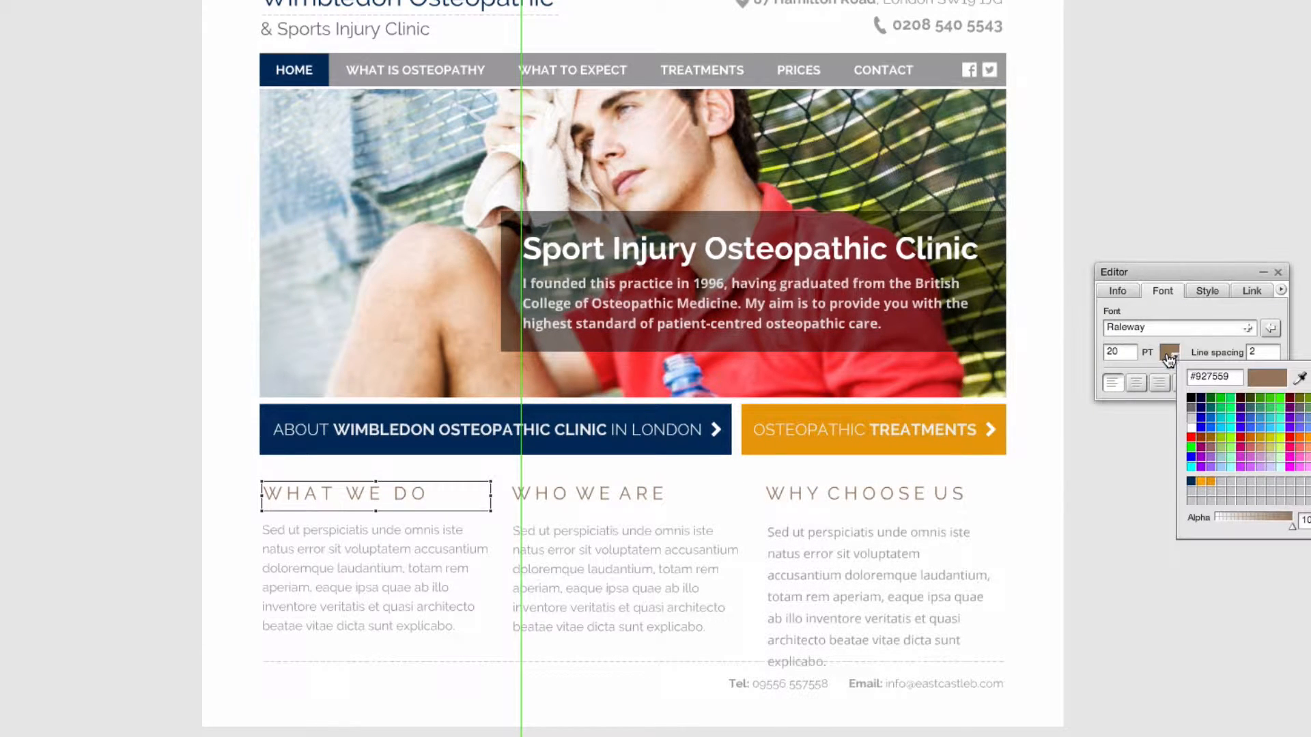
pyautogui.click(1192, 399)
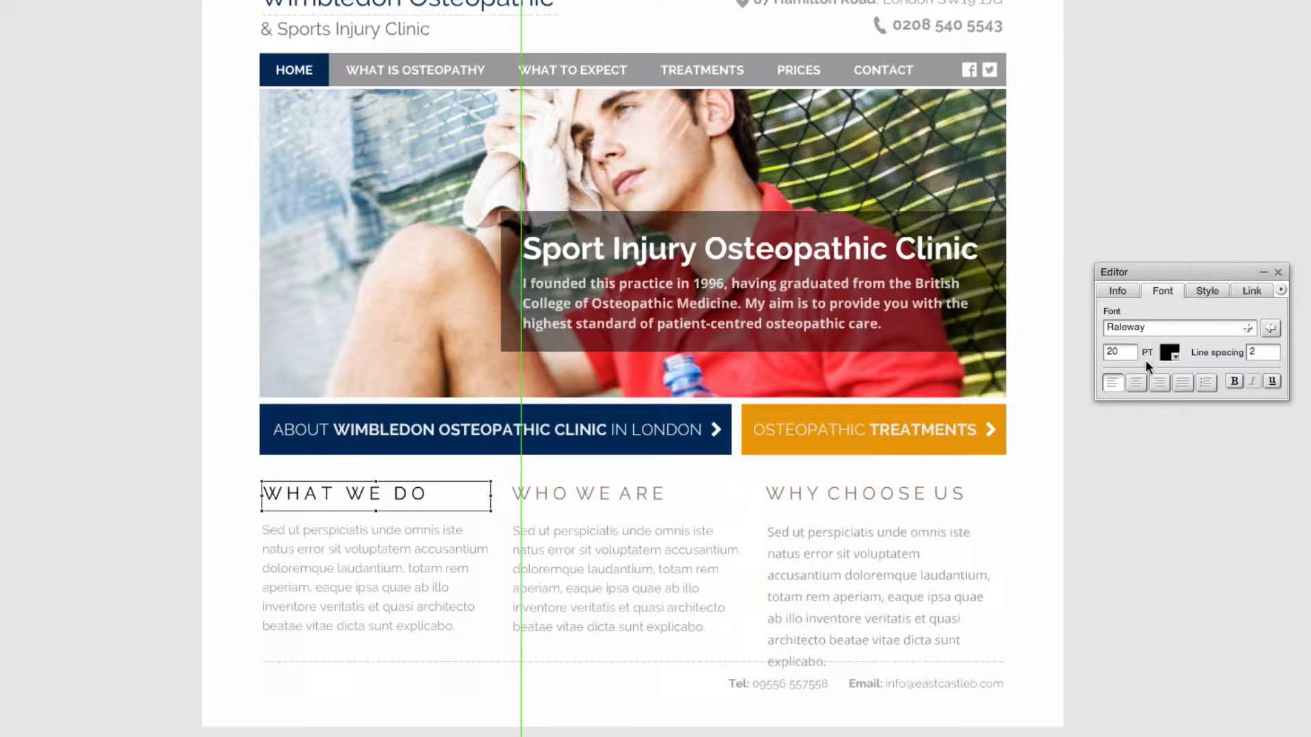
pyautogui.click(1233, 381)
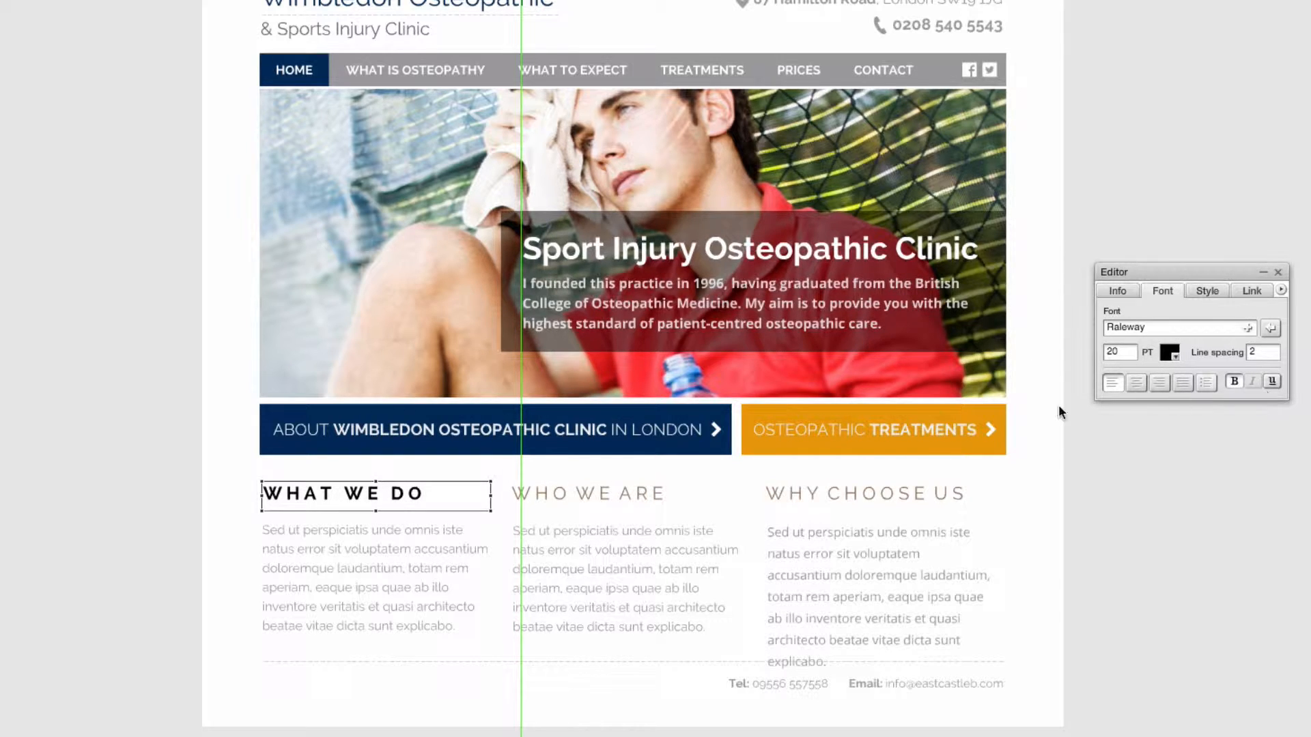
# Make the WHO WE ARE heading bold and colour it dark blue #002a54.
pyautogui.click(660, 487)
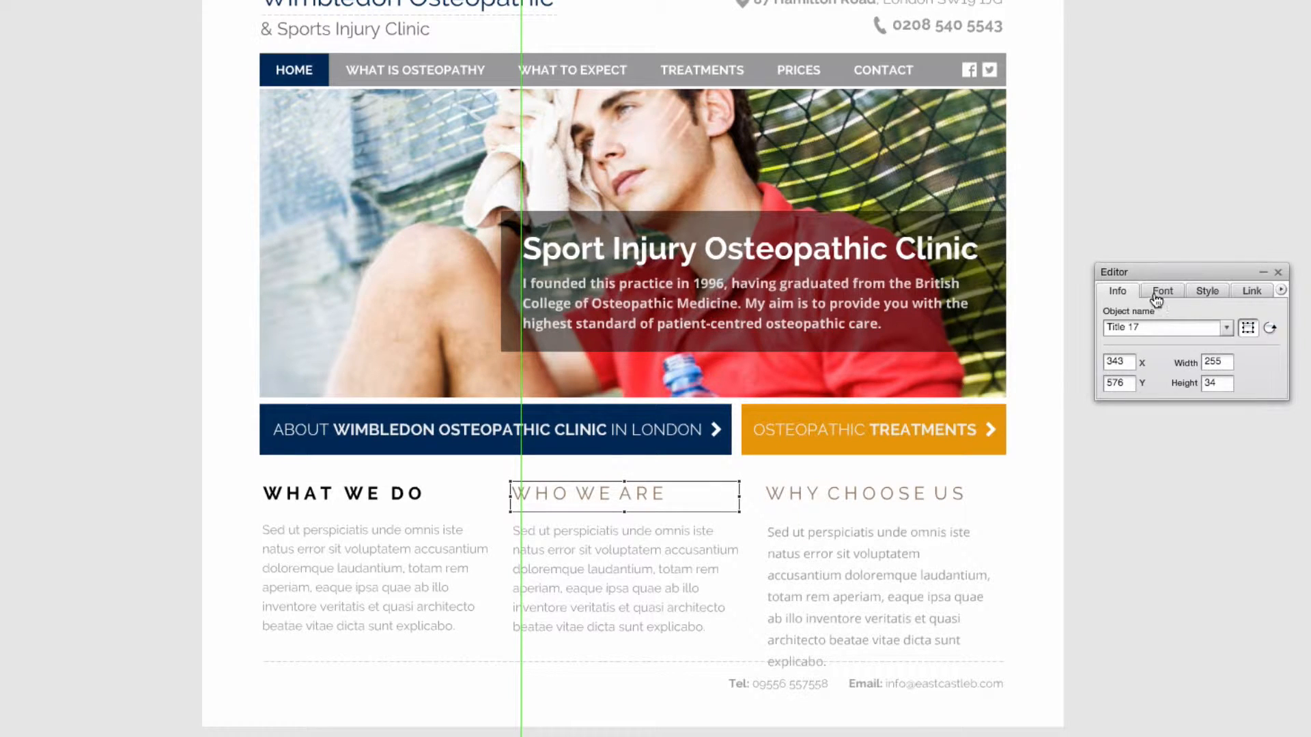
pyautogui.click(1162, 290)
pyautogui.click(1234, 380)
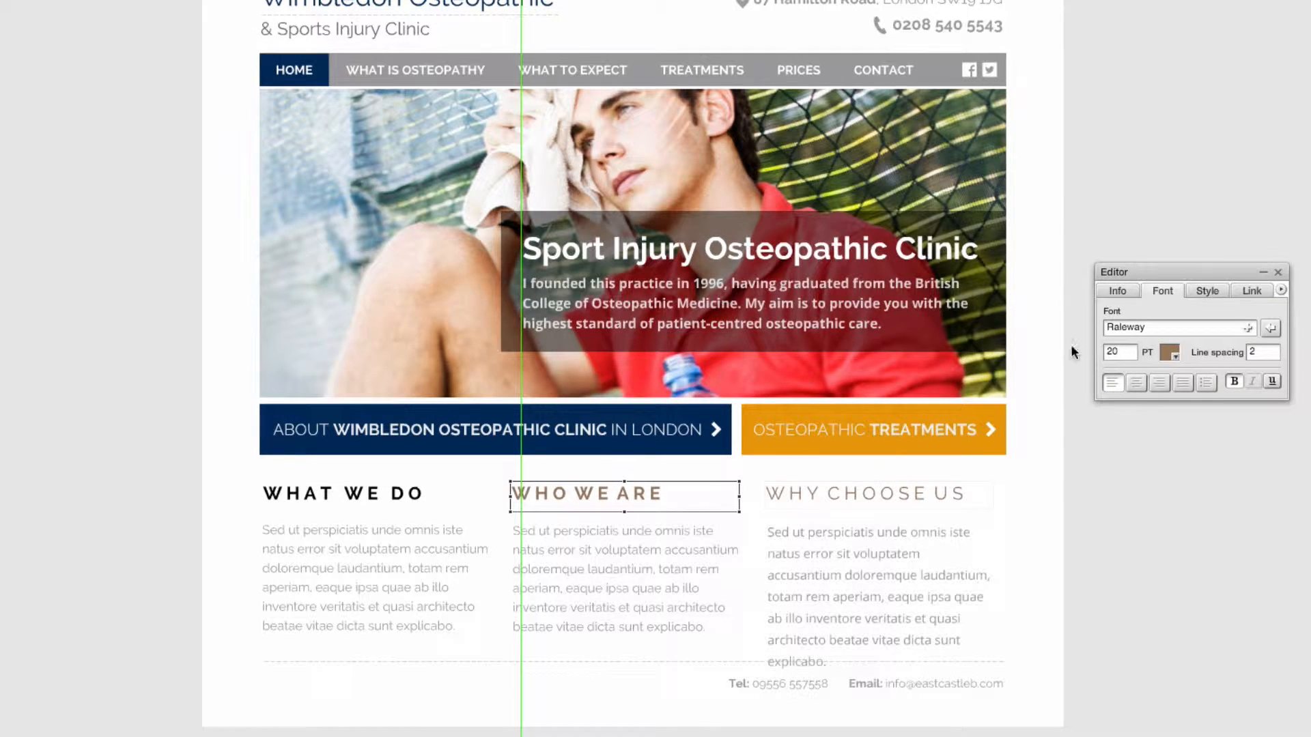
pyautogui.click(1174, 359)
pyautogui.click(1191, 484)
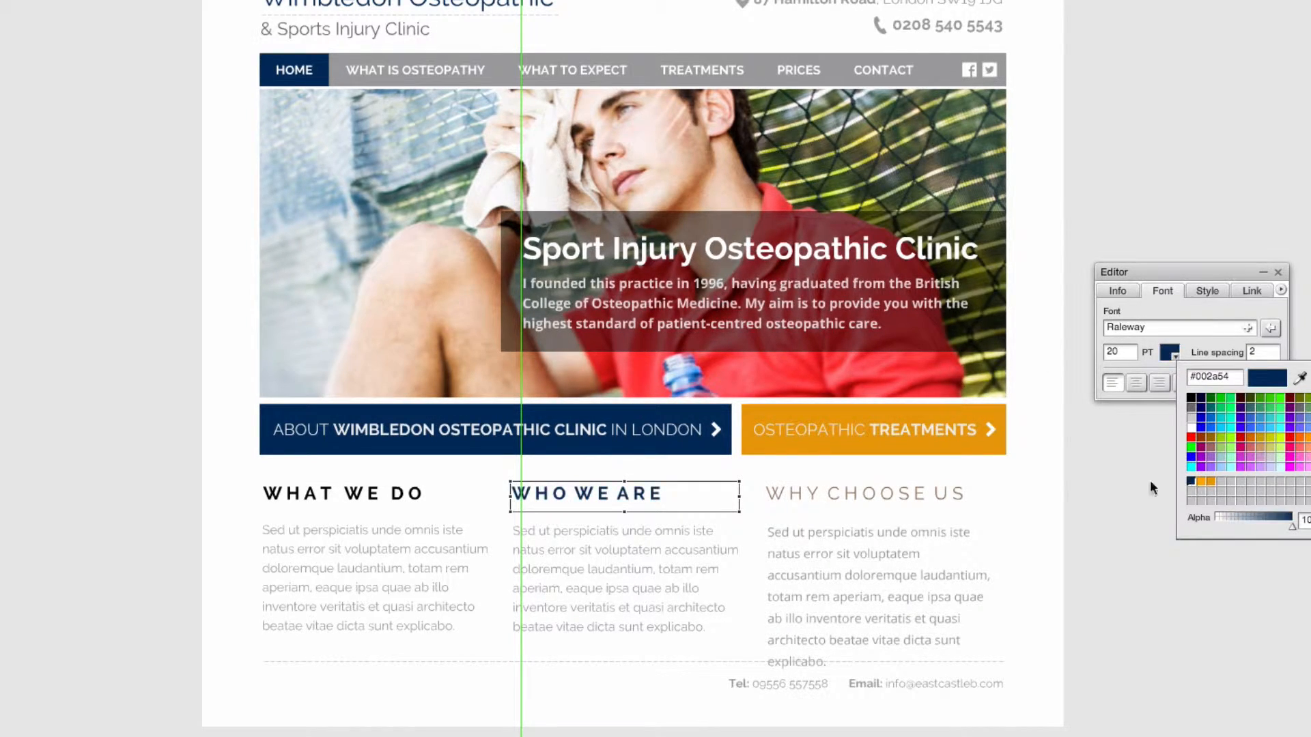
# Make the WHY CHOOSE US heading bold.
pyautogui.click(891, 495)
pyautogui.click(1163, 291)
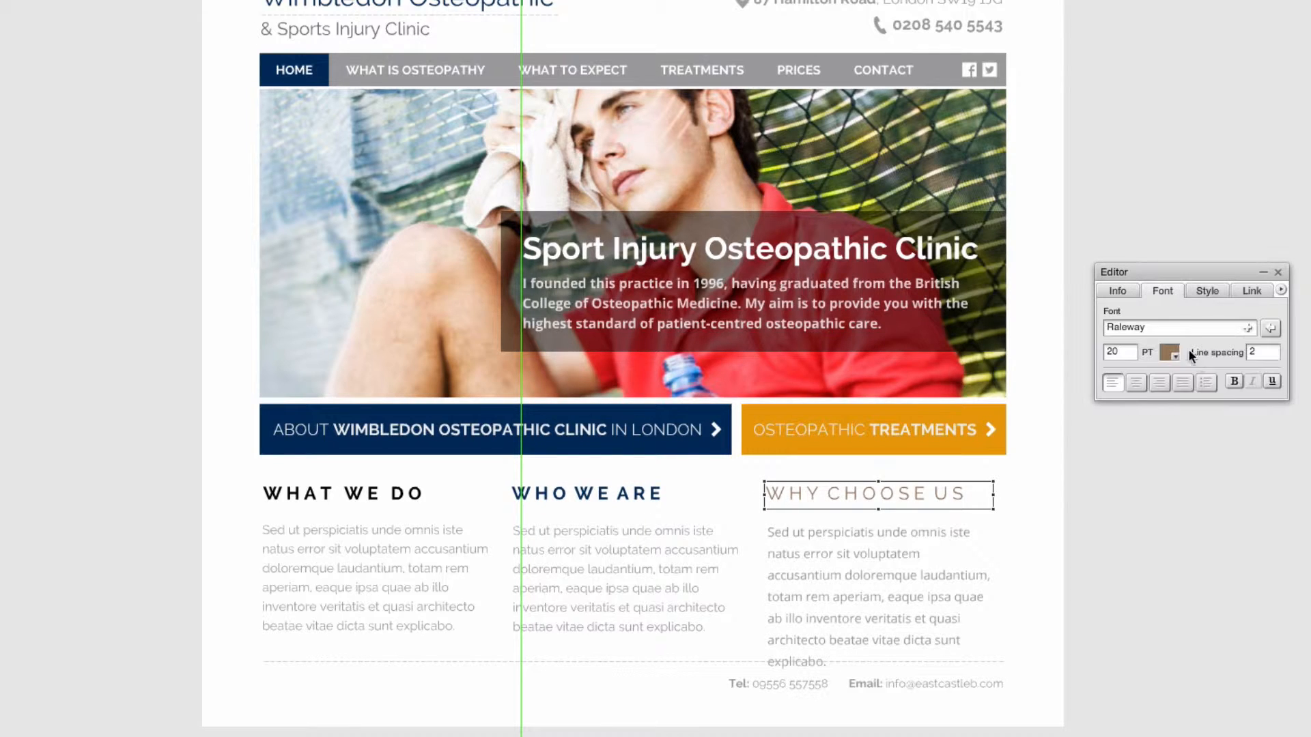
pyautogui.click(1232, 382)
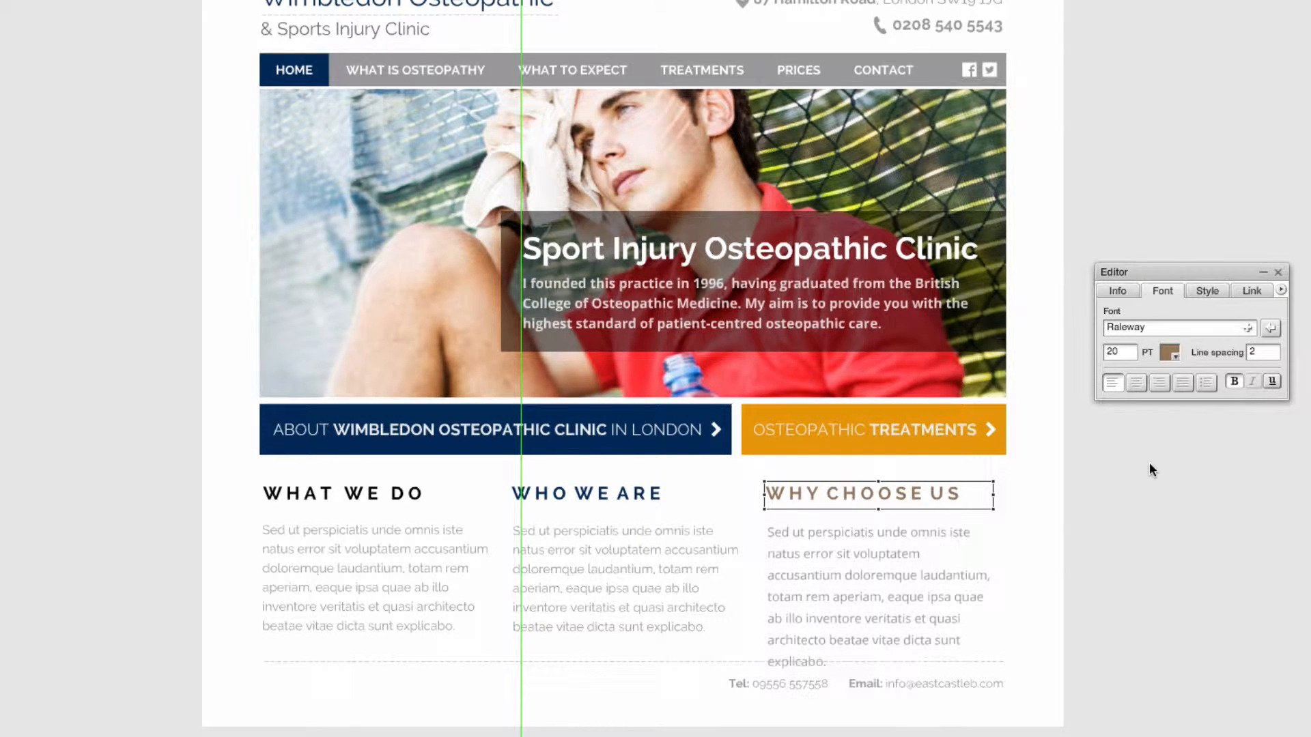
# Set the font of the paragraphs under WHAT WE DO and WHO WE ARE to Open Sans.
pyautogui.click(951, 556)
pyautogui.click(669, 556)
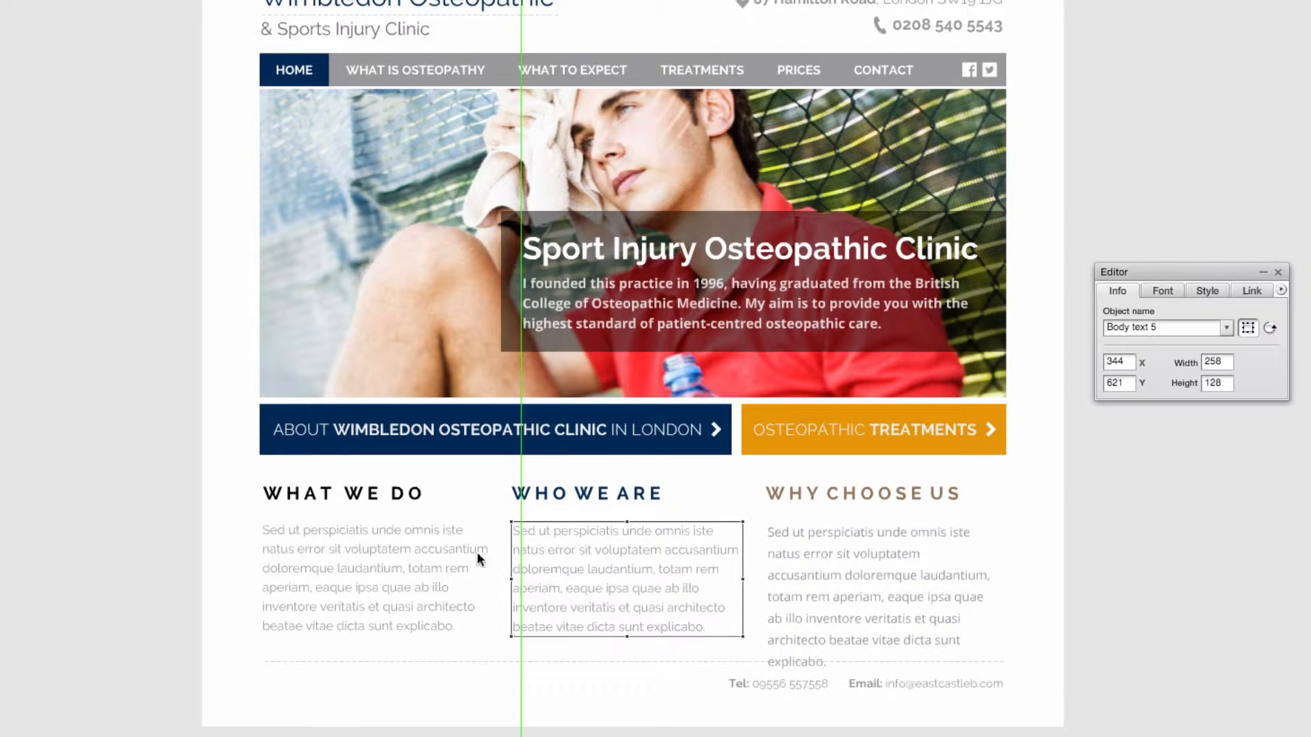
pyautogui.click(477, 556)
pyautogui.click(1164, 292)
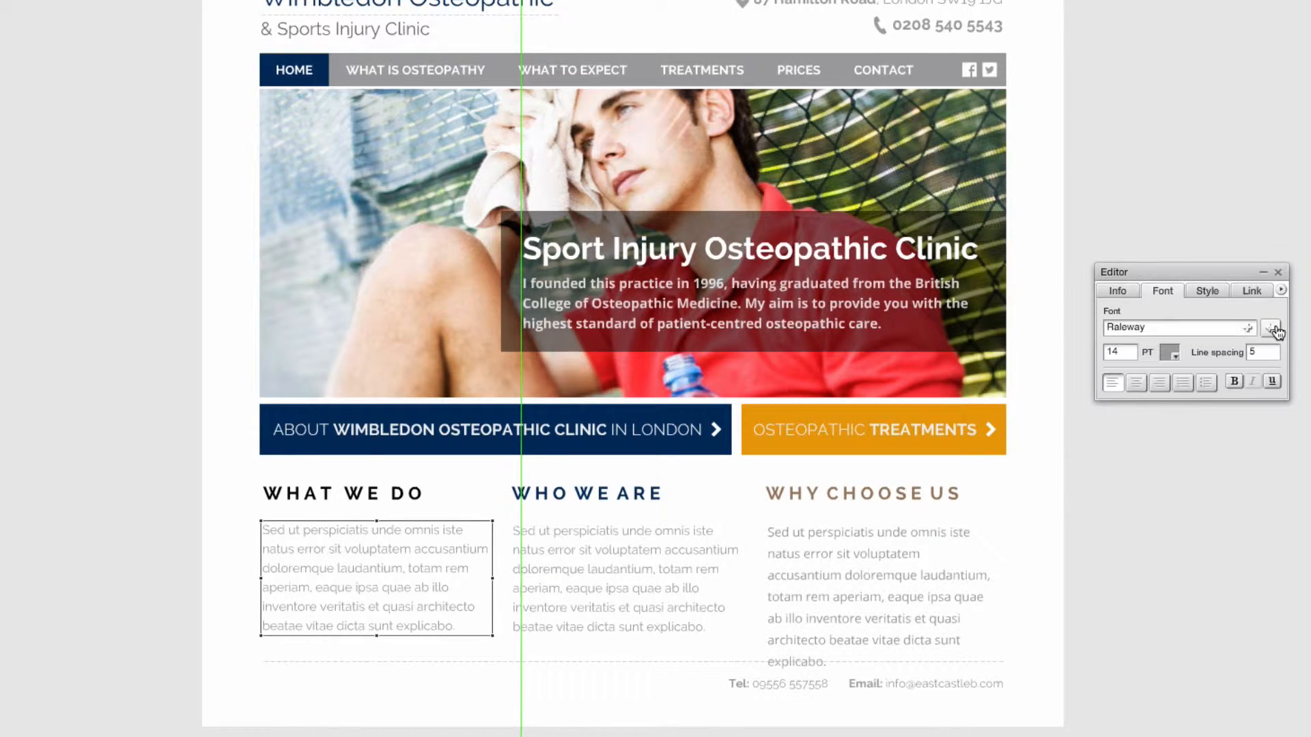
pyautogui.click(1274, 330)
pyautogui.click(644, 547)
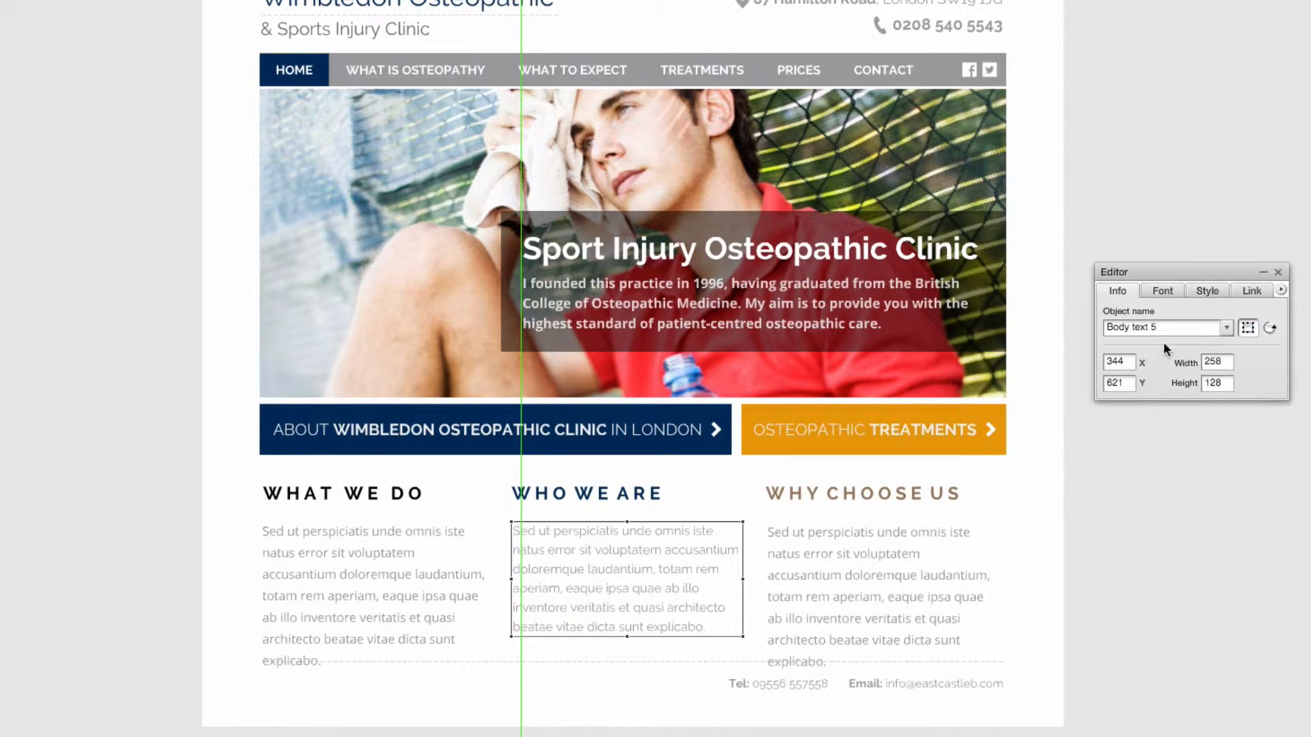
pyautogui.click(1165, 297)
pyautogui.click(1274, 329)
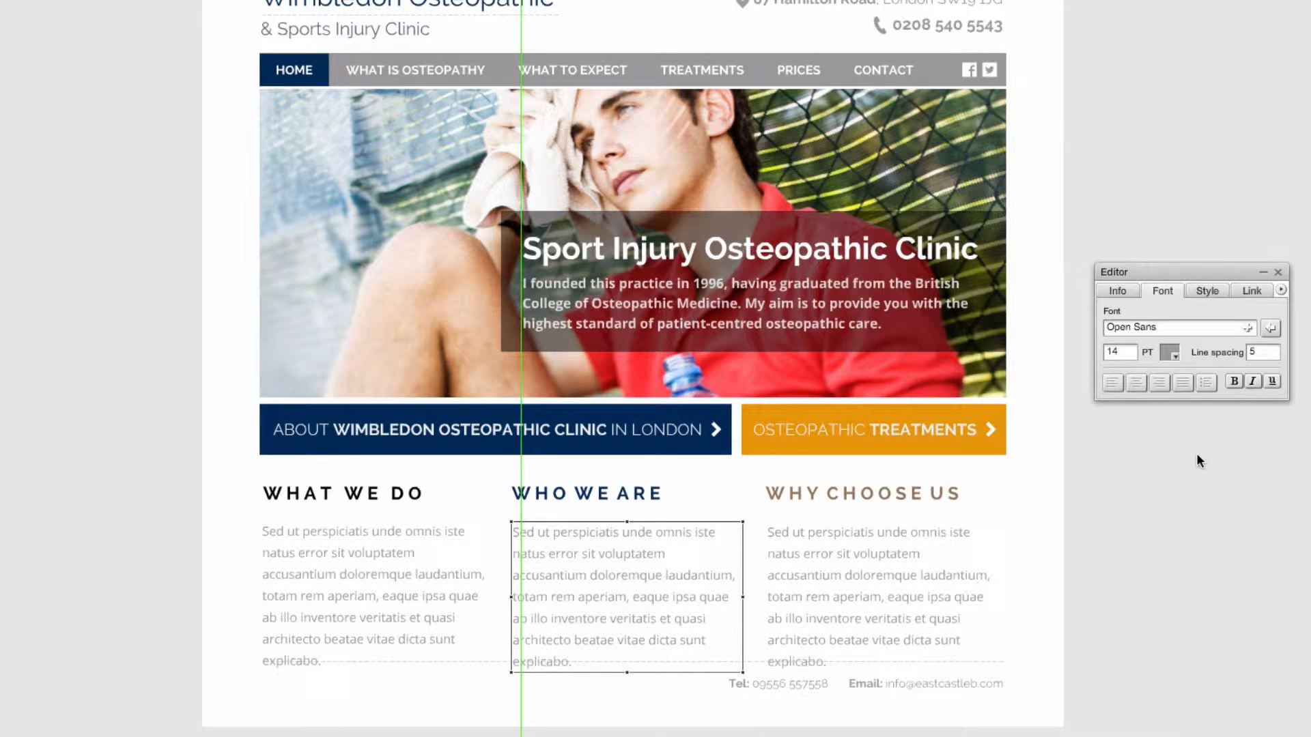
pyautogui.click(1036, 583)
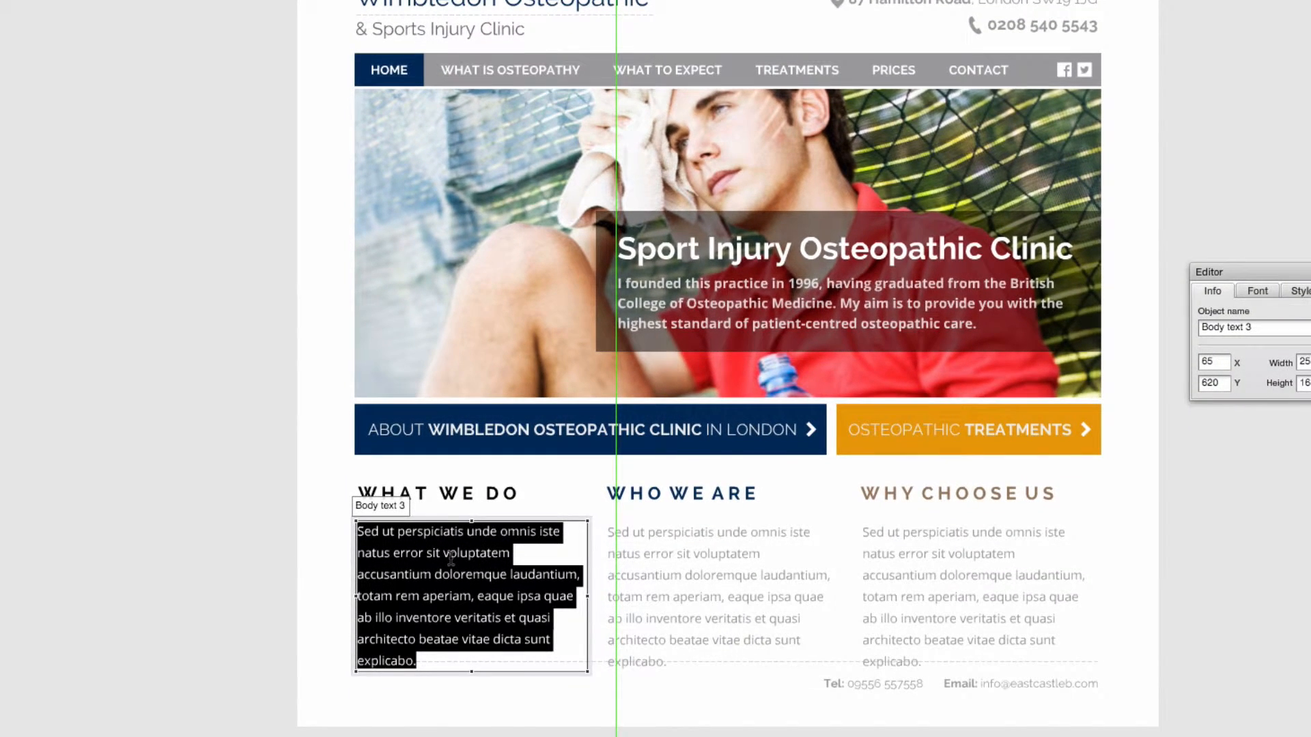
# Replace the WHAT WE DO placeholder paragraph with the copied consultation text, cut off after "we can begin an examination.".
pyautogui.hotkey('ctrl', 'v')
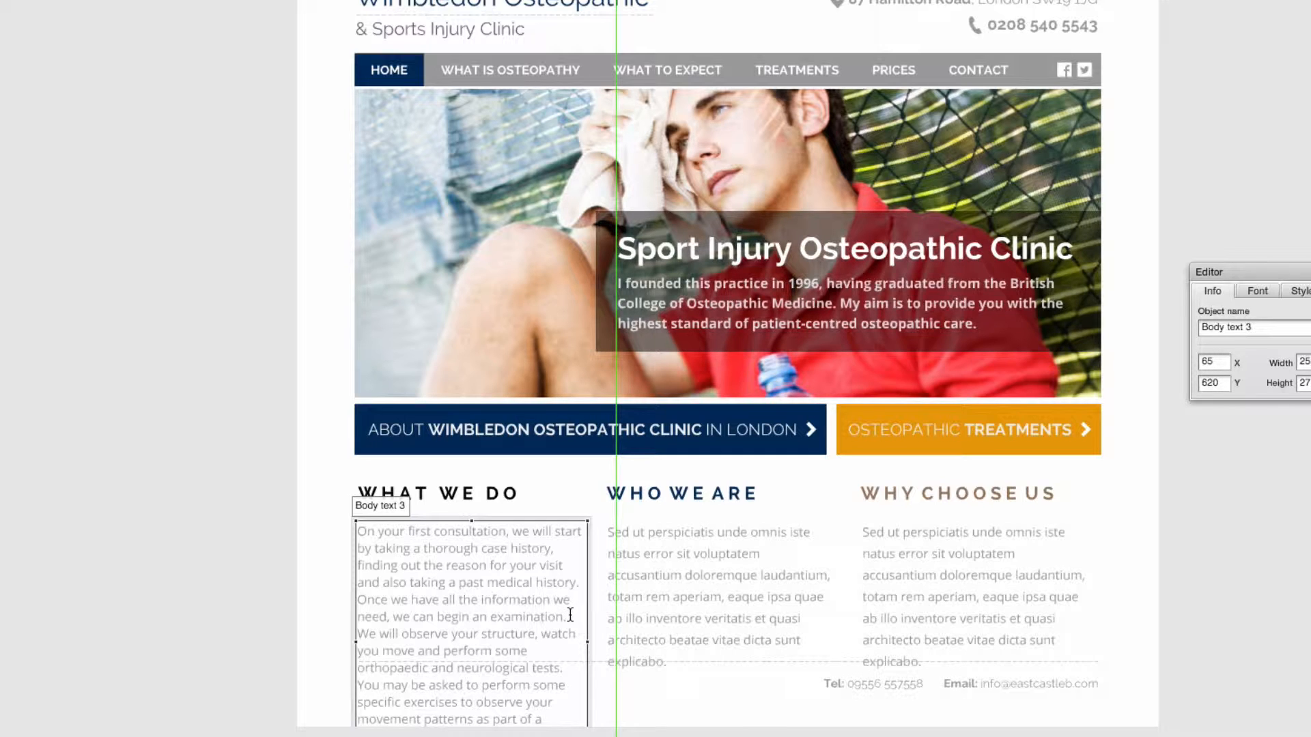
pyautogui.moveTo(569, 620); pyautogui.dragTo(609, 732)
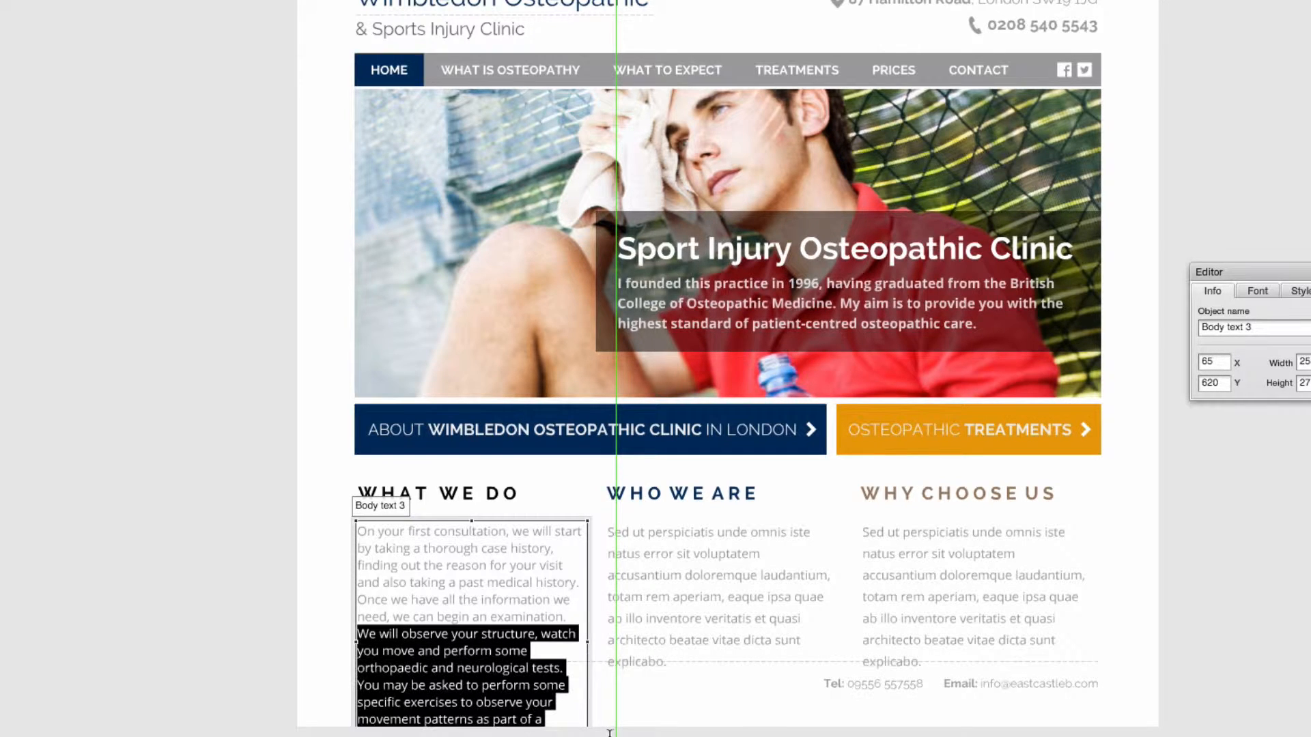
pyautogui.press('BackSpace')
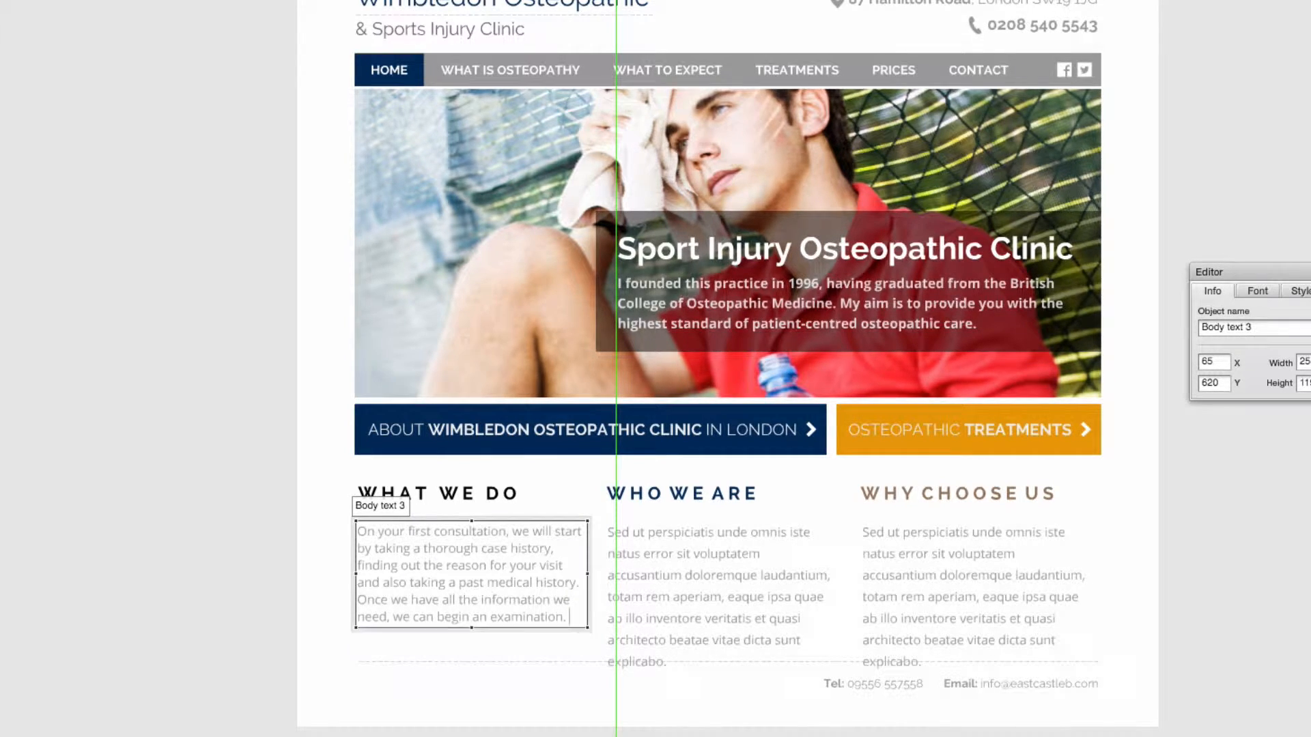
pyautogui.click(240, 588)
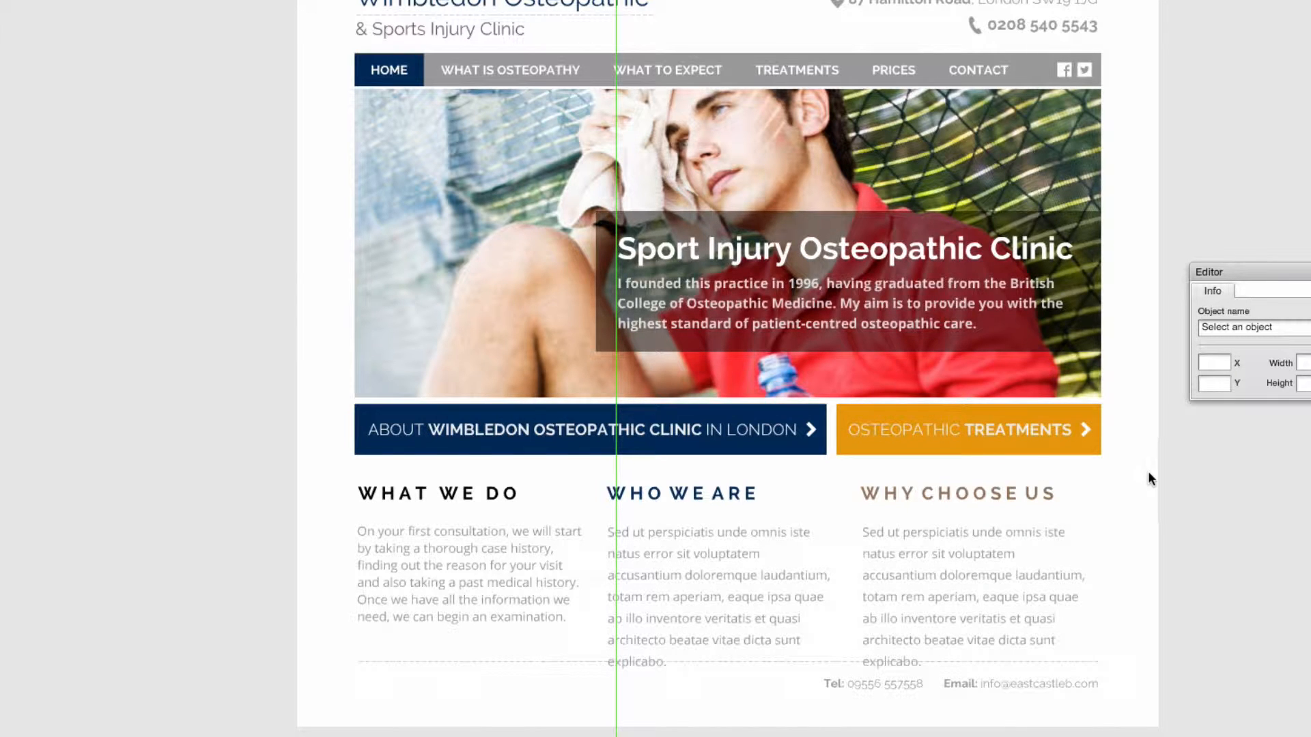
# Place a copy of the whole orange OSTEOPATHIC TREATMENTS button directly below the WHAT WE DO paragraph.
pyautogui.moveTo(1150, 477); pyautogui.dragTo(813, 386)
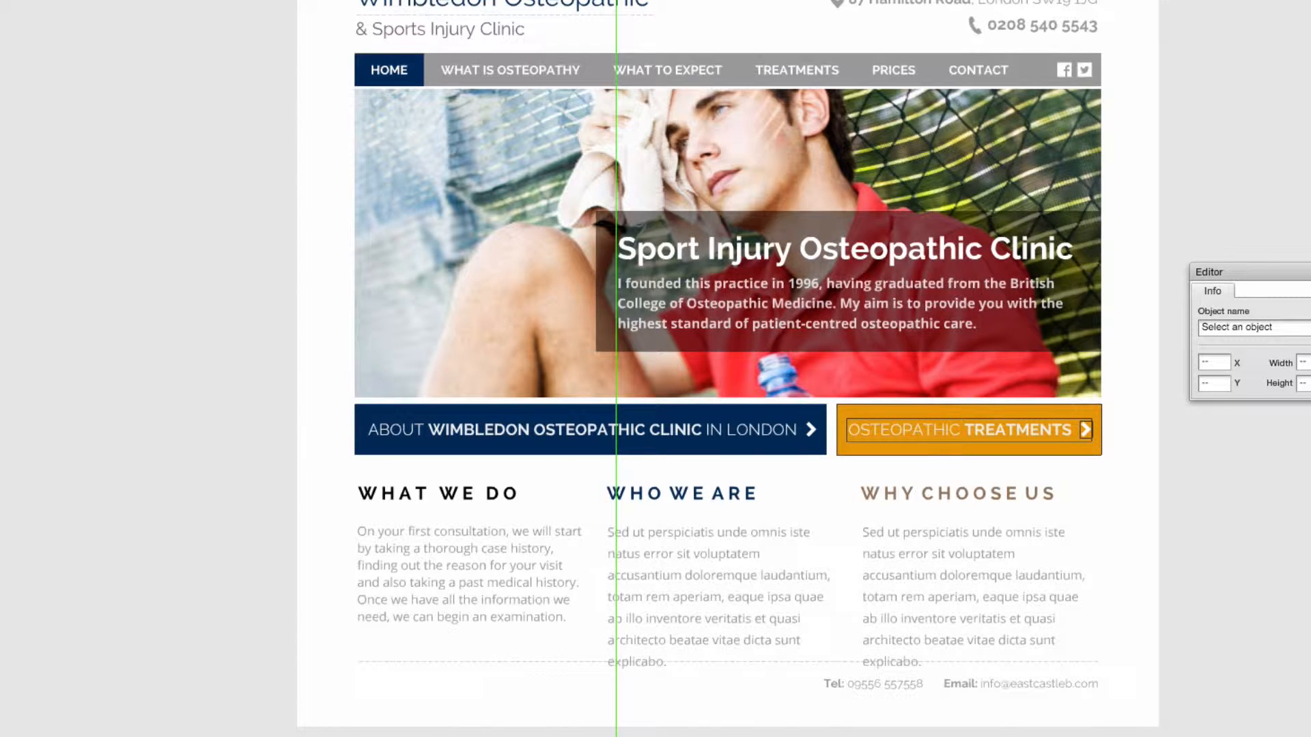
pyautogui.moveTo(900, 445); pyautogui.dragTo(423, 667)
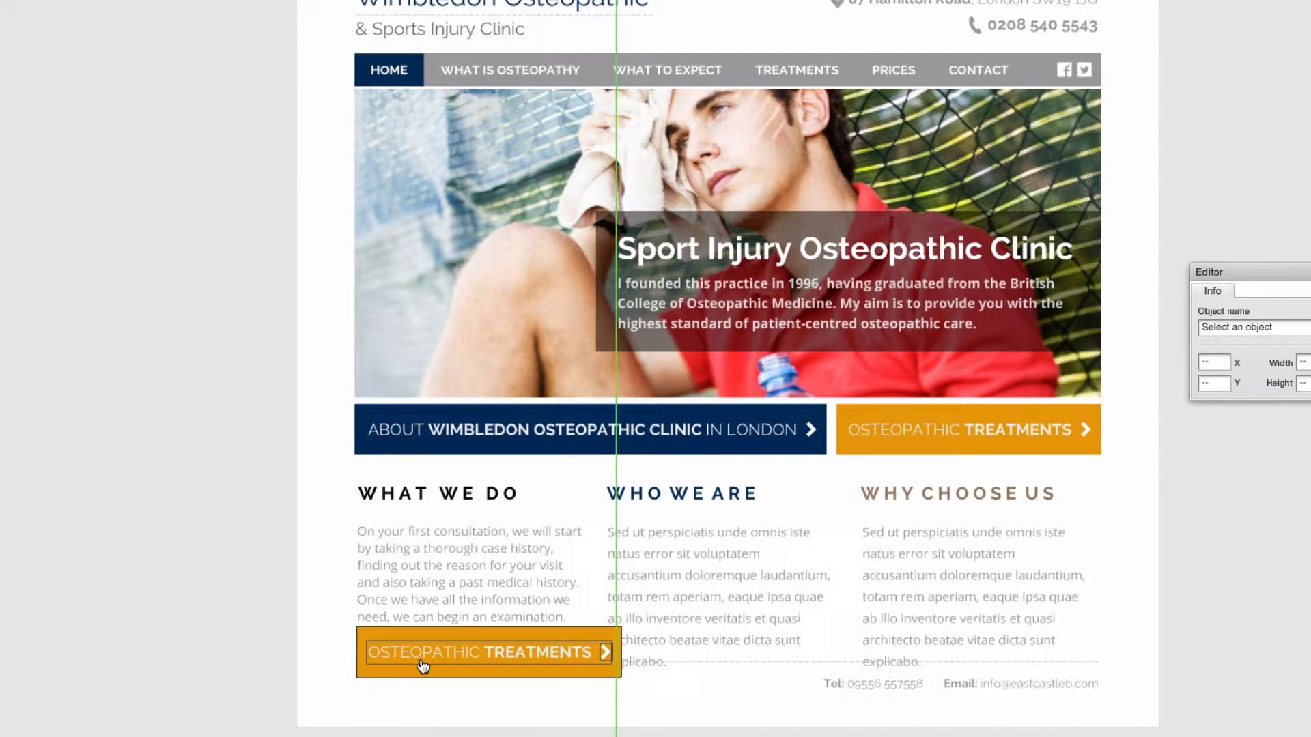
pyautogui.click(333, 654)
# Replace the label of the copied orange button with "Read more".
pyautogui.doubleClick(397, 653)
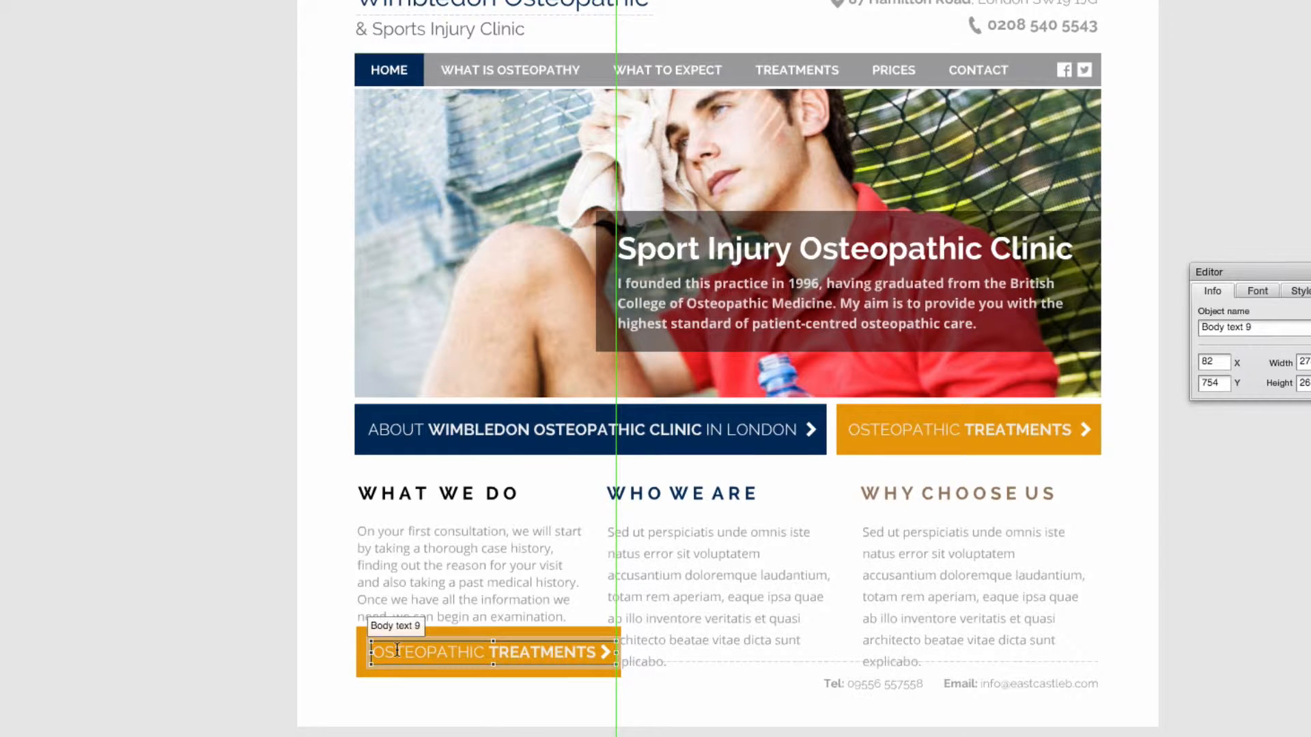
pyautogui.press('super+a')
pyautogui.press('BackSpace')
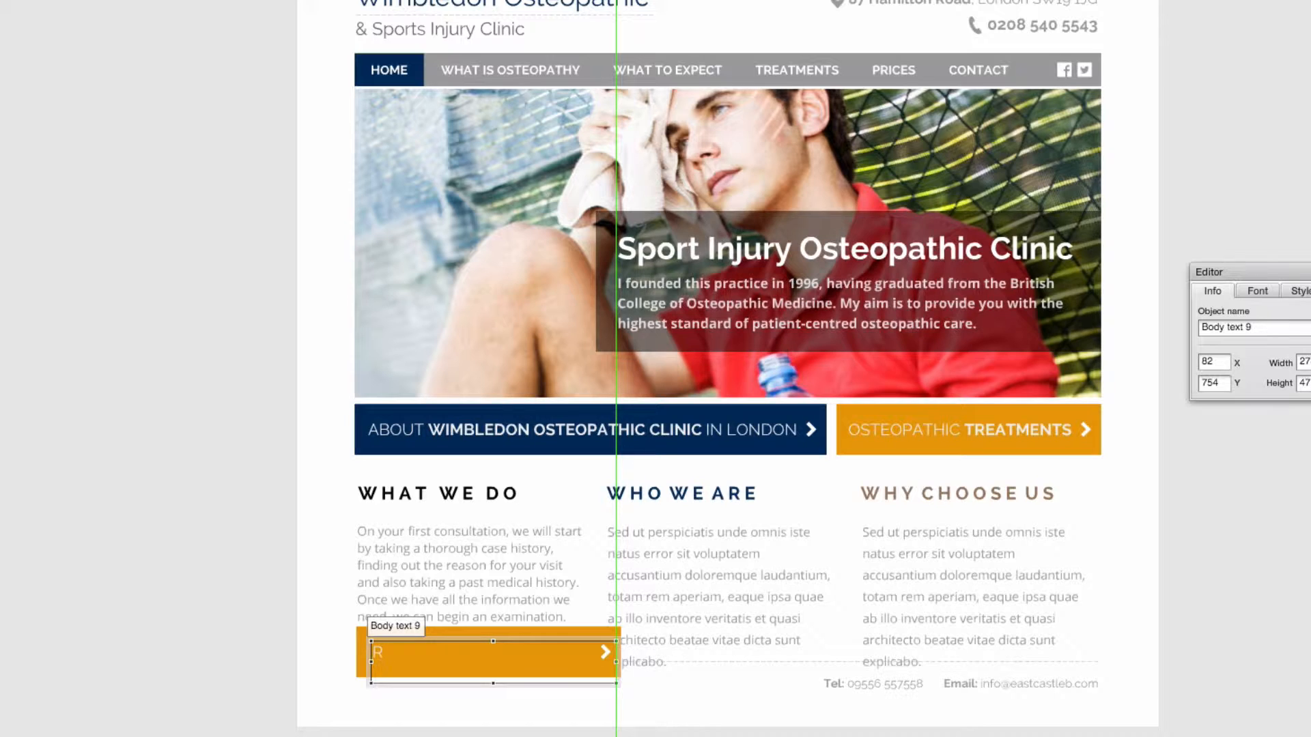
pyautogui.write('Read more')
pyautogui.click(366, 692)
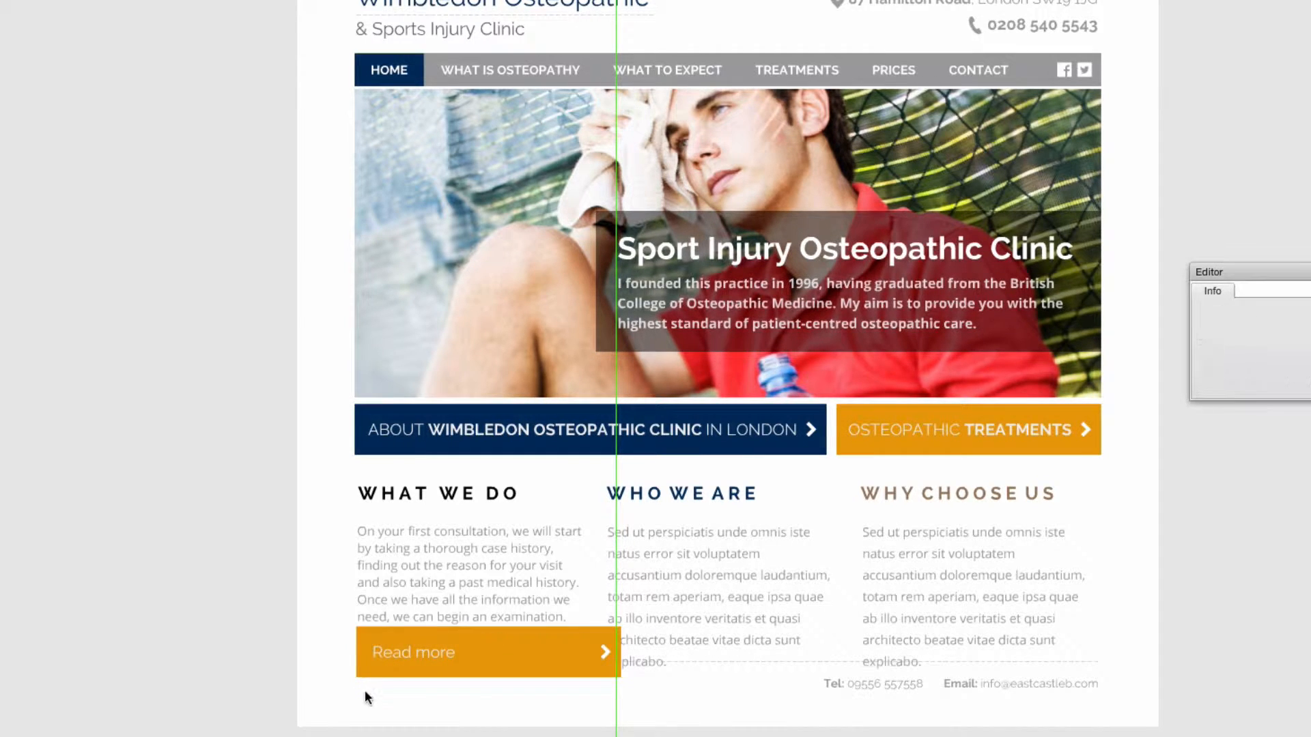
# Shrink the Read more text box to a height of 26 and move it to X 73, Y 749 inside the orange button.
pyautogui.click(389, 653)
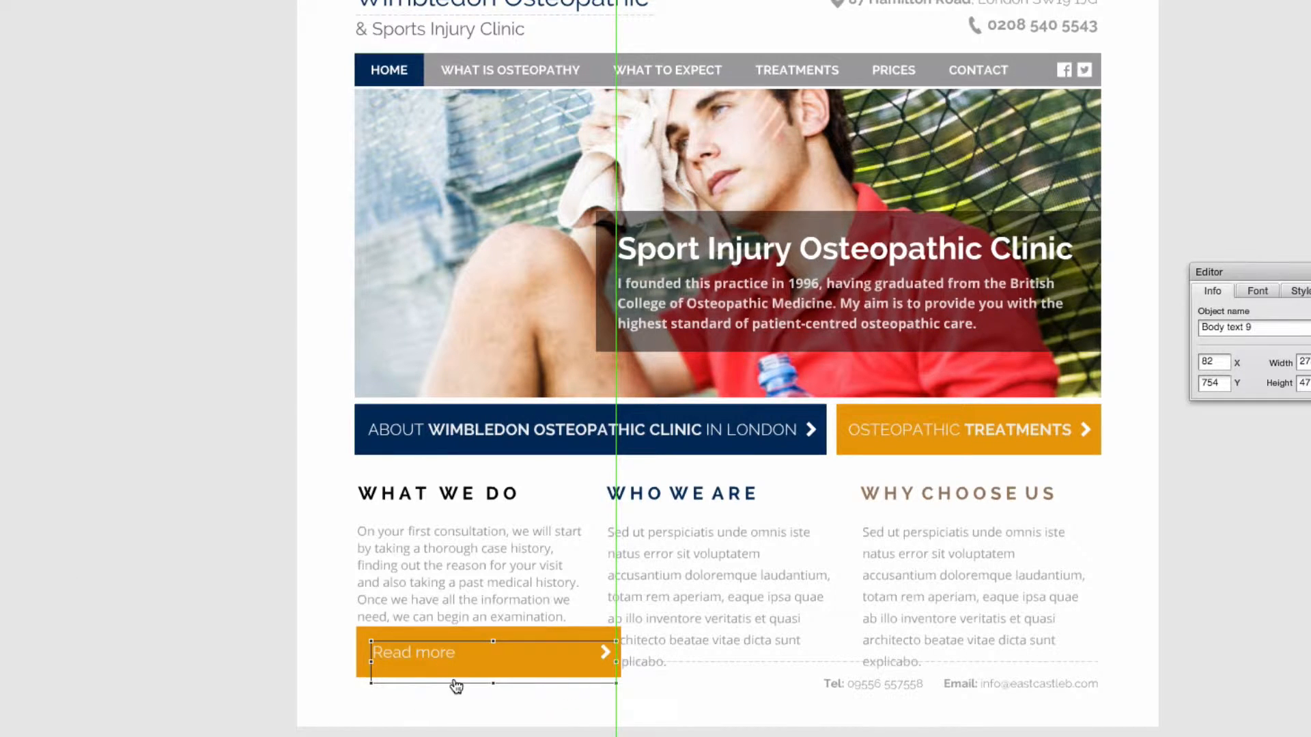
pyautogui.moveTo(375, 682); pyautogui.dragTo(405, 655)
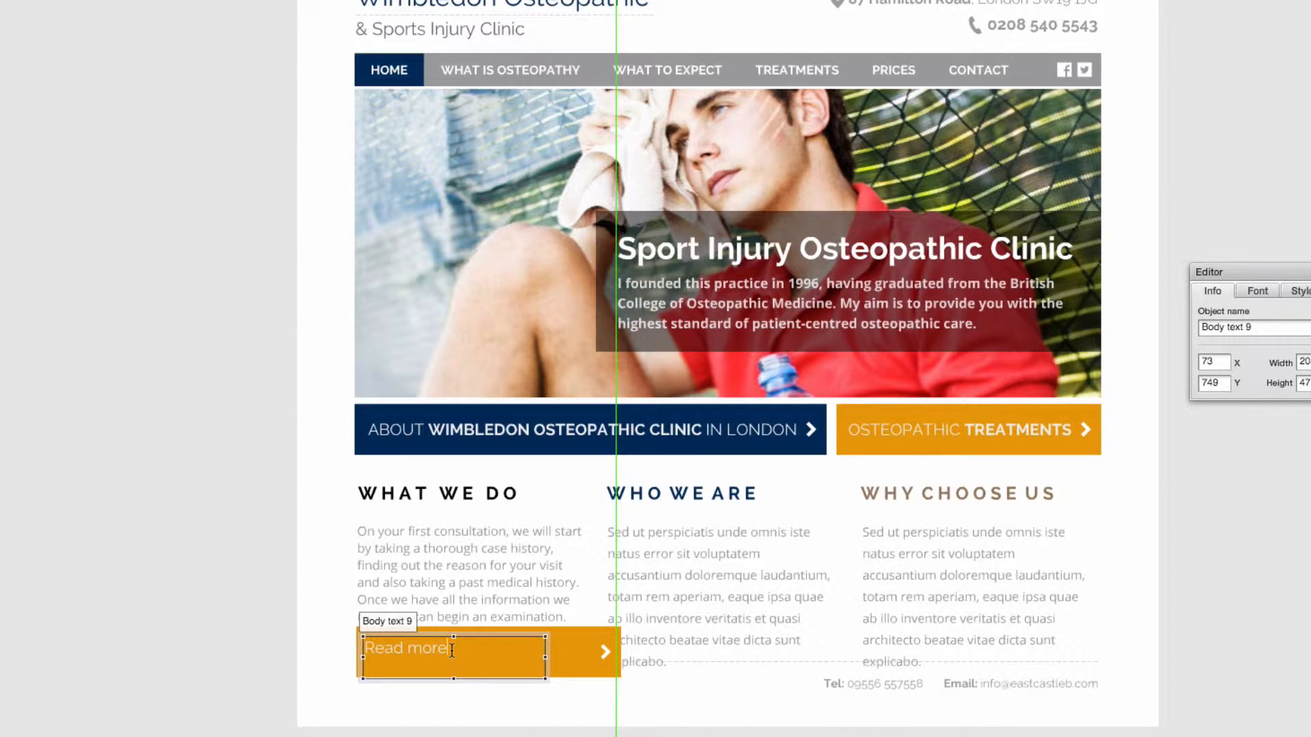
pyautogui.moveTo(453, 678); pyautogui.dragTo(453, 660)
pyautogui.click(269, 656)
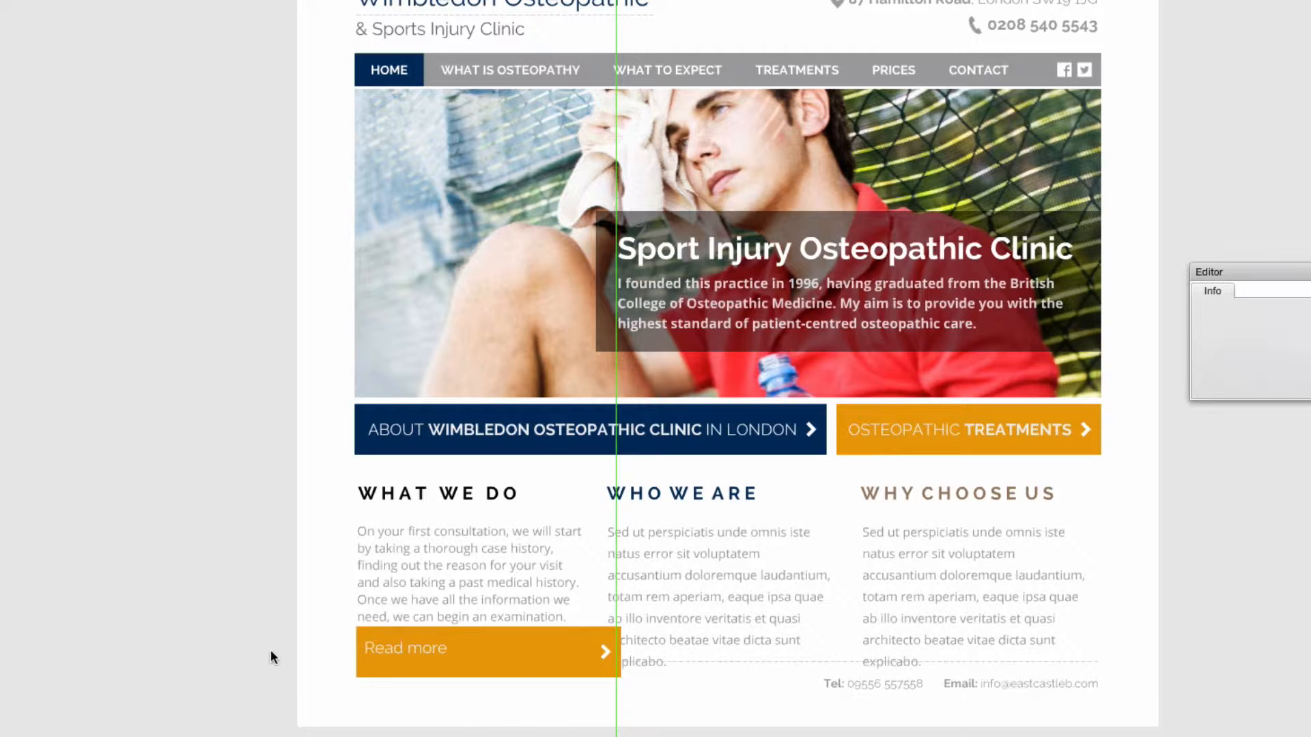
# Nudge the Read more label to the upper-left corner of its orange button, at about X 71, Y 740.
pyautogui.click(412, 657)
pyautogui.press('Up')
pyautogui.press('Up')
pyautogui.press('Up')
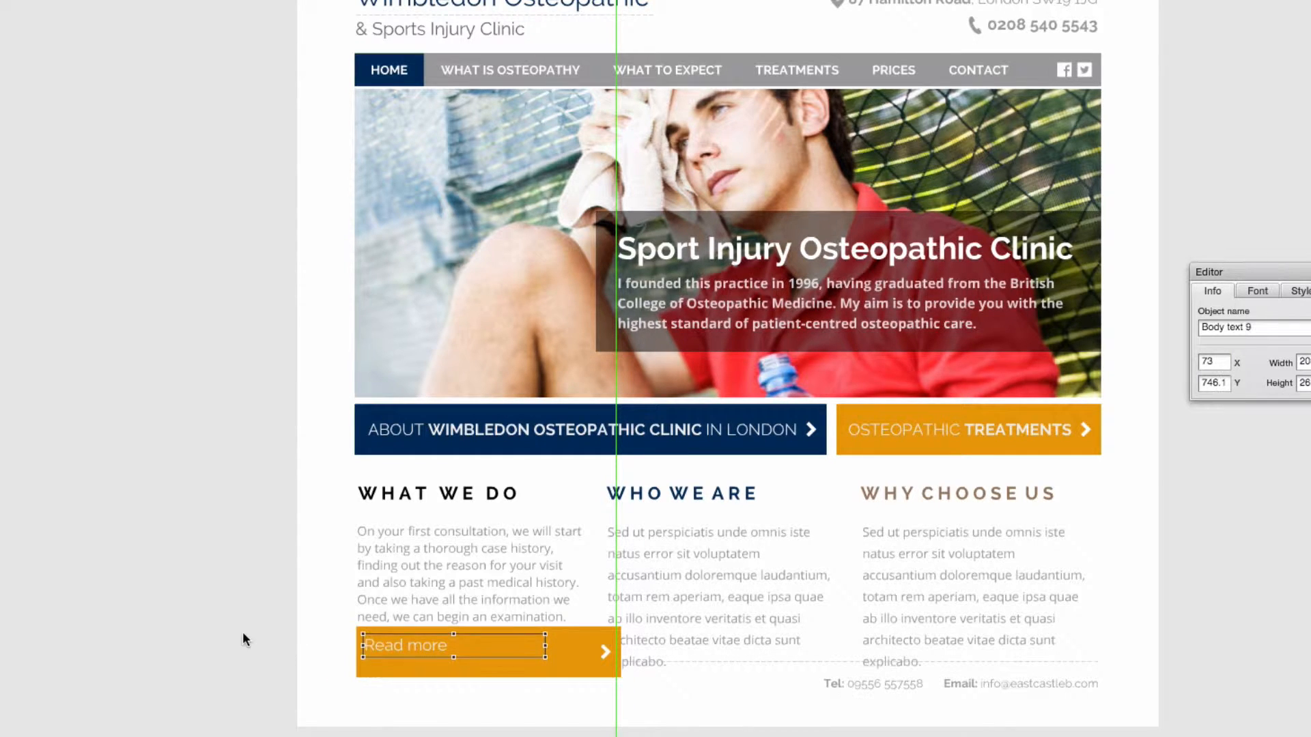
pyautogui.click(243, 632)
pyautogui.click(438, 659)
pyautogui.press('Up')
pyautogui.press('Up')
pyautogui.press('Up')
pyautogui.click(300, 645)
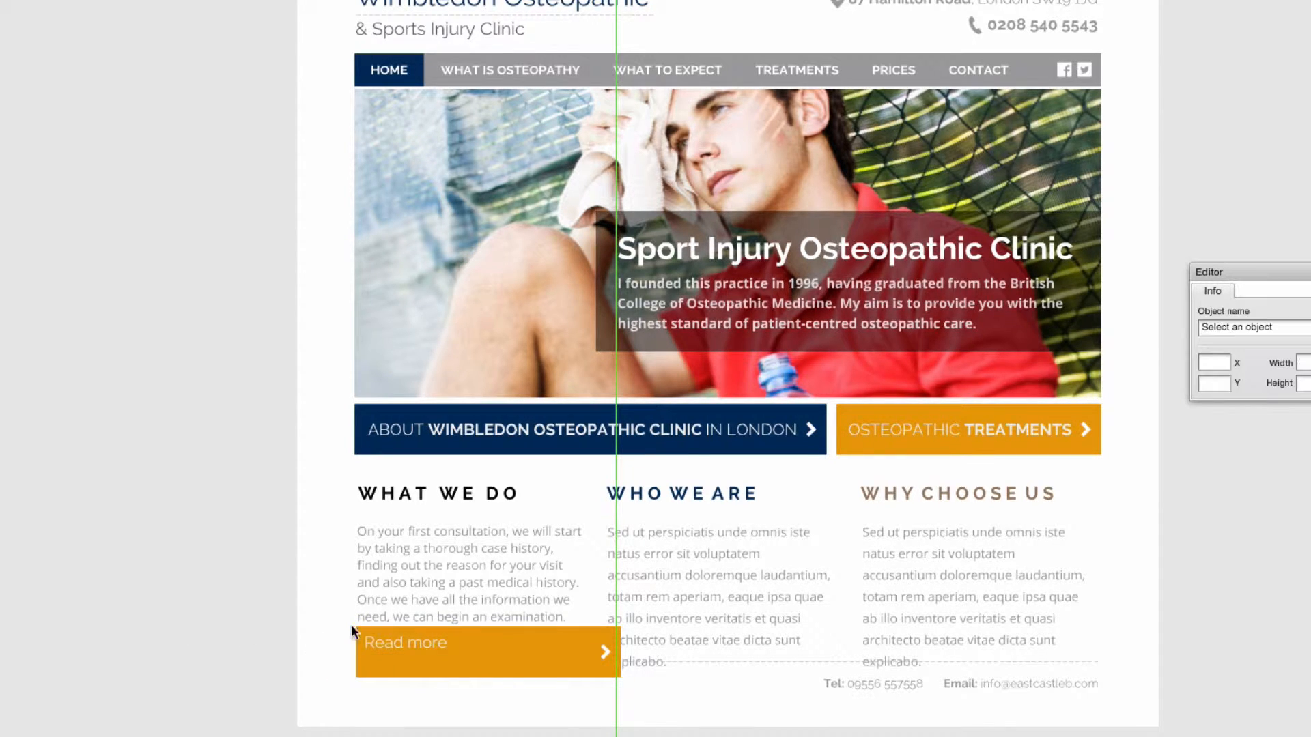
pyautogui.click(387, 651)
pyautogui.press('Up')
pyautogui.click(232, 652)
pyautogui.click(398, 641)
pyautogui.press('Up')
pyautogui.press('Up')
pyautogui.press('Up')
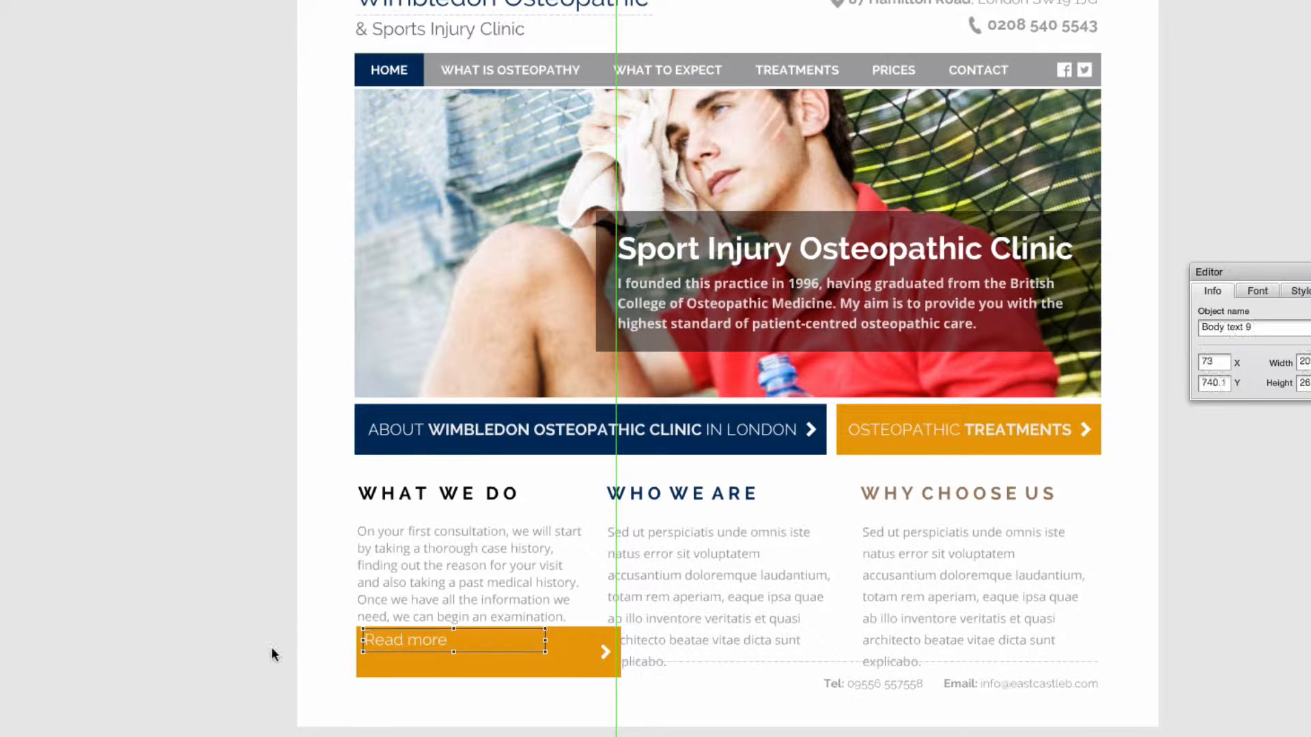
pyautogui.click(272, 650)
pyautogui.click(402, 654)
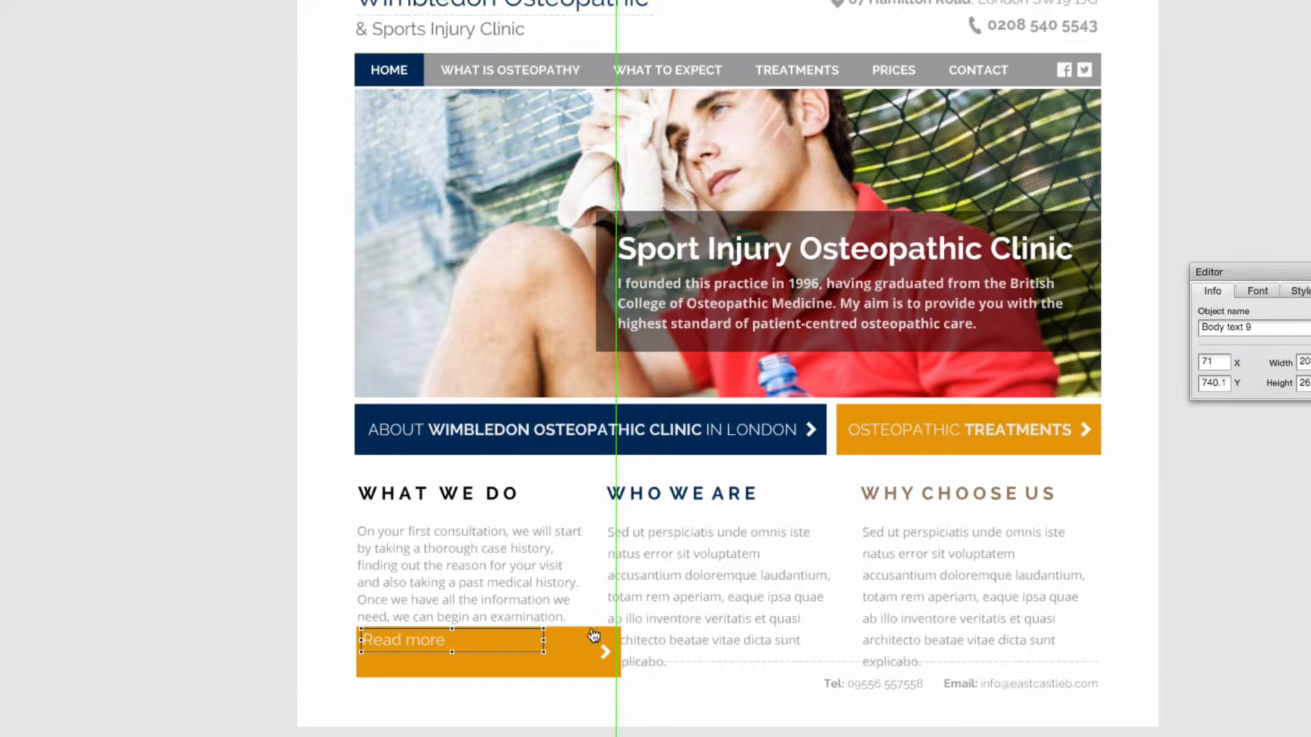
# Set the font size of the Read more label to 14 pt.
pyautogui.click(1255, 294)
pyautogui.doubleClick(1207, 352)
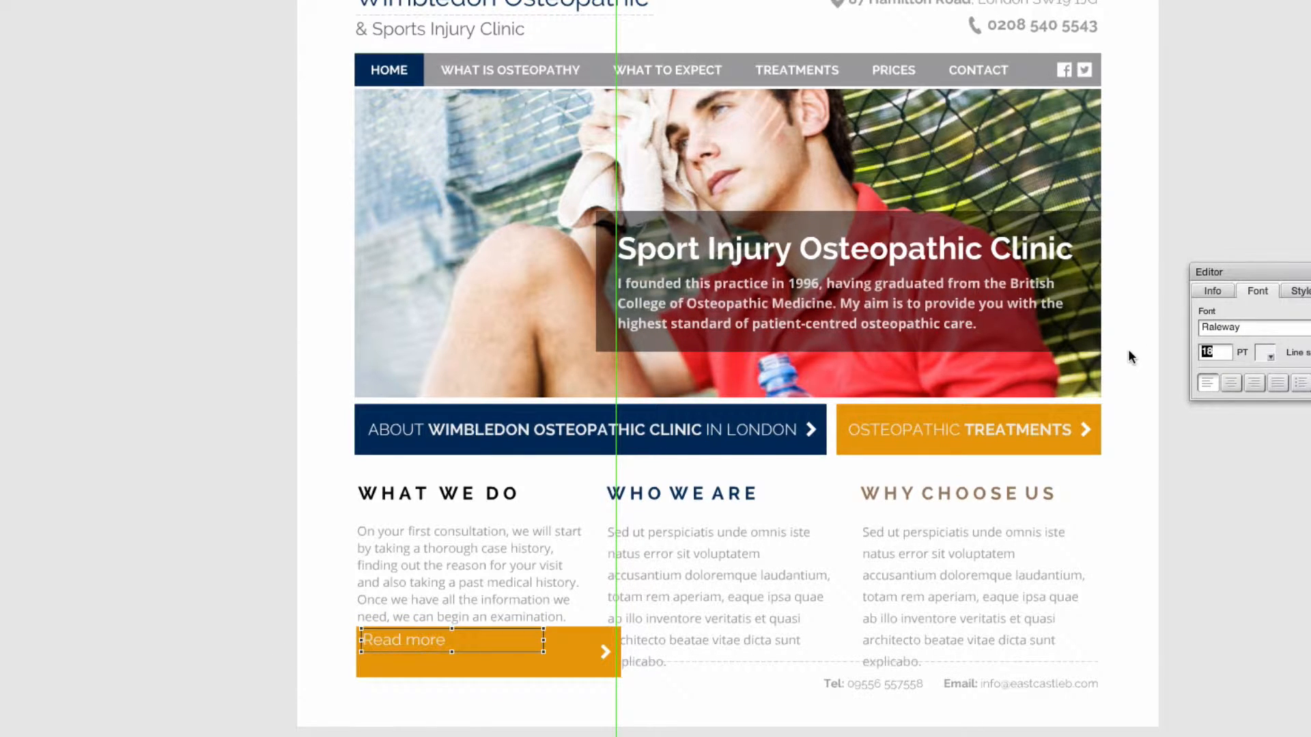
pyautogui.write('14')
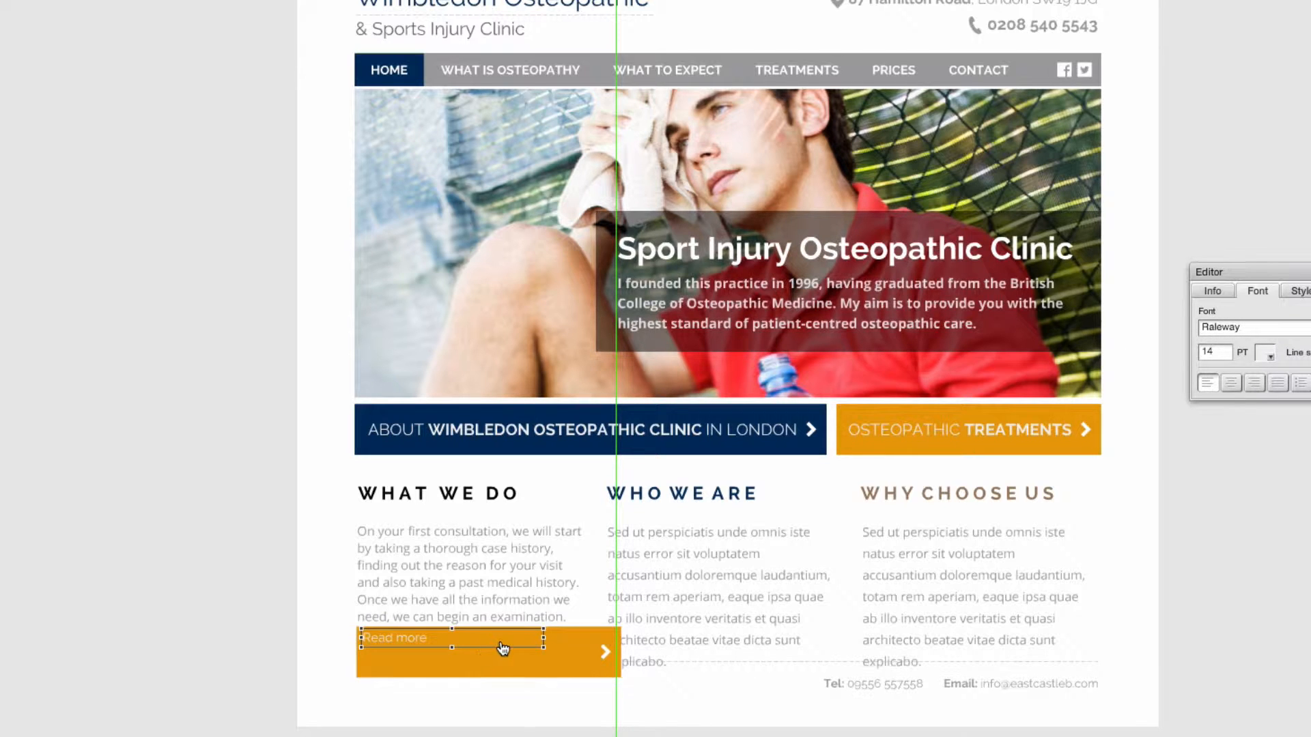
# Set the font of the Read more label to Open Sans.
pyautogui.click(1276, 329)
pyautogui.scroll(5, 865, 322)
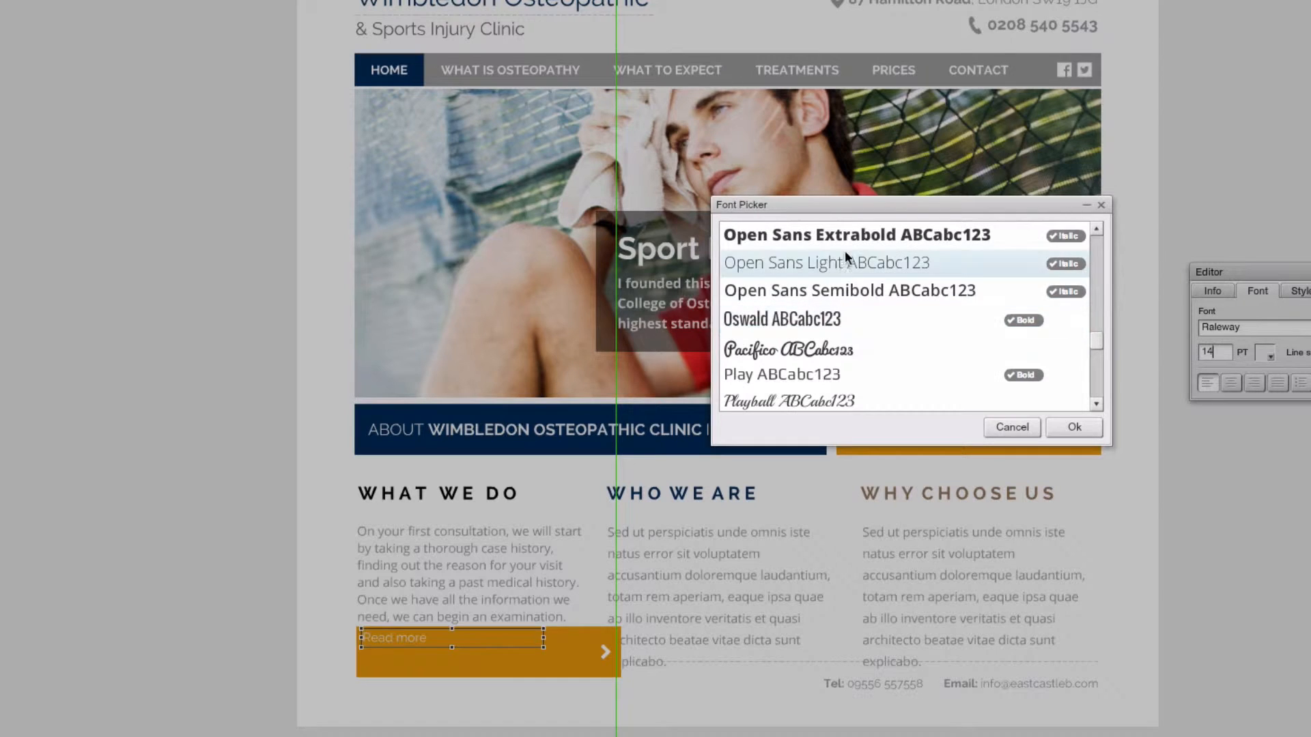
pyautogui.scroll(1, 845, 253)
pyautogui.click(845, 262)
pyautogui.click(1074, 427)
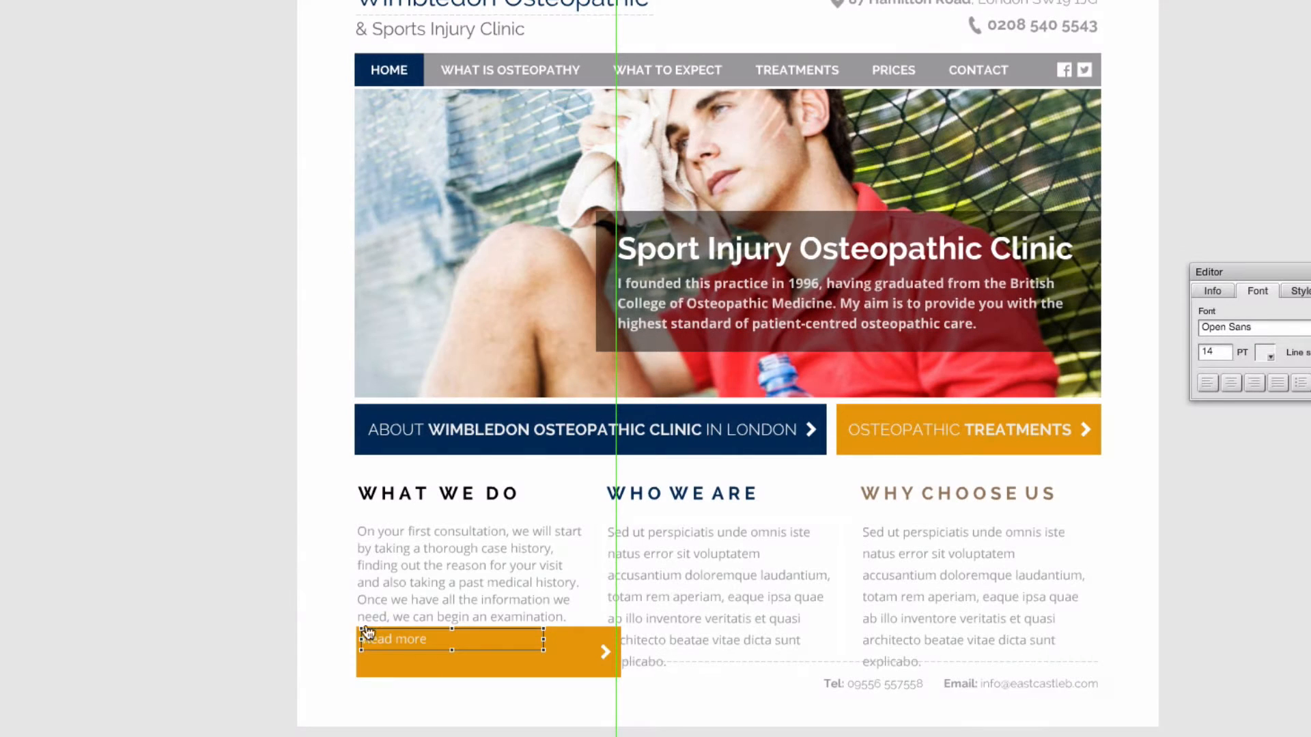
# Move the Read more label slightly to about X 73, Y 741 within the orange rectangle.
pyautogui.click(382, 649)
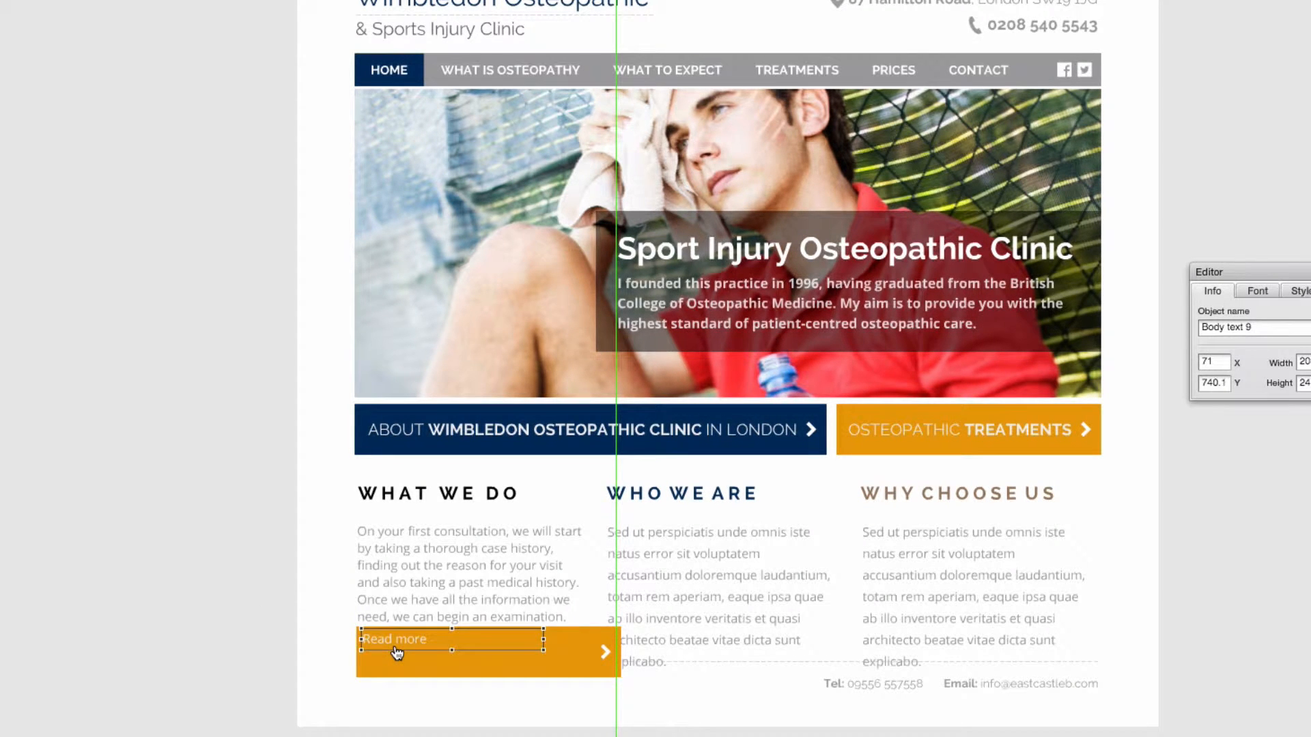
pyautogui.click(347, 645)
pyautogui.moveTo(379, 650); pyautogui.dragTo(383, 650)
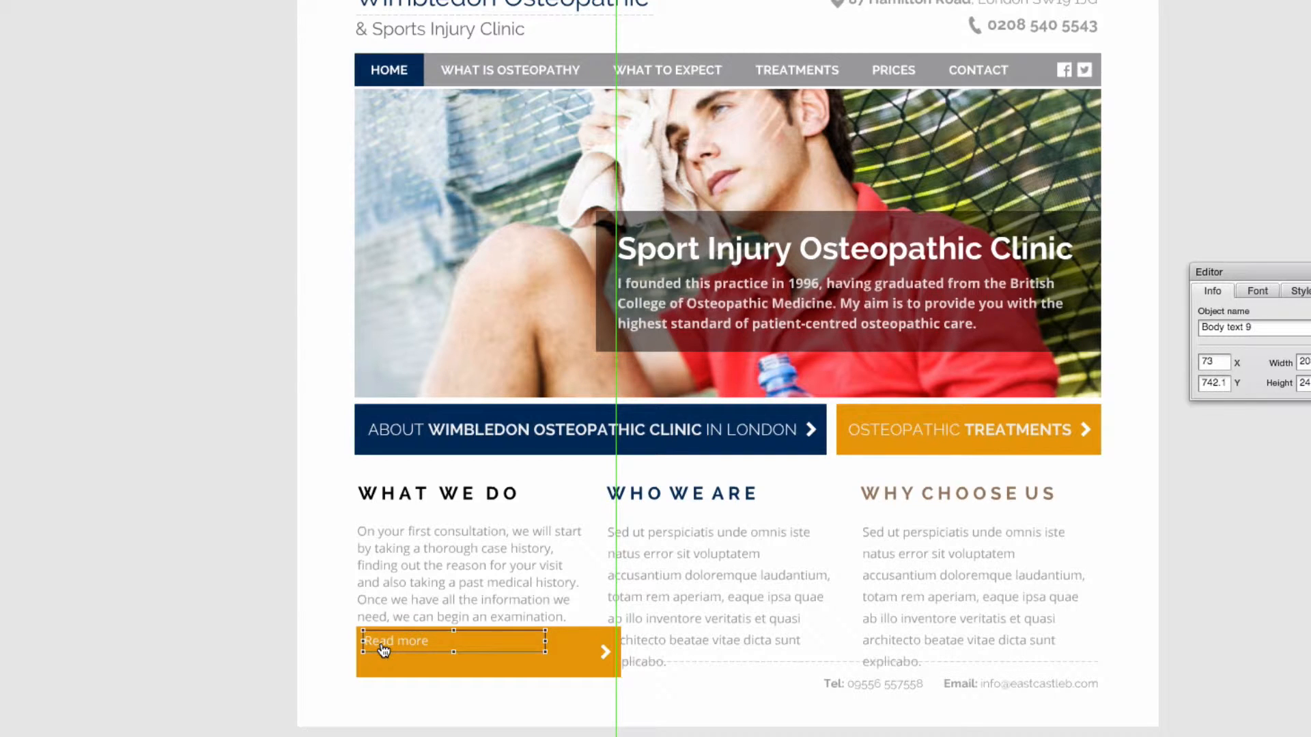
pyautogui.press('Up')
# Narrow the Read more text box and shrink the orange rectangle behind it to about 110 wide and 26 high.
pyautogui.click(419, 664)
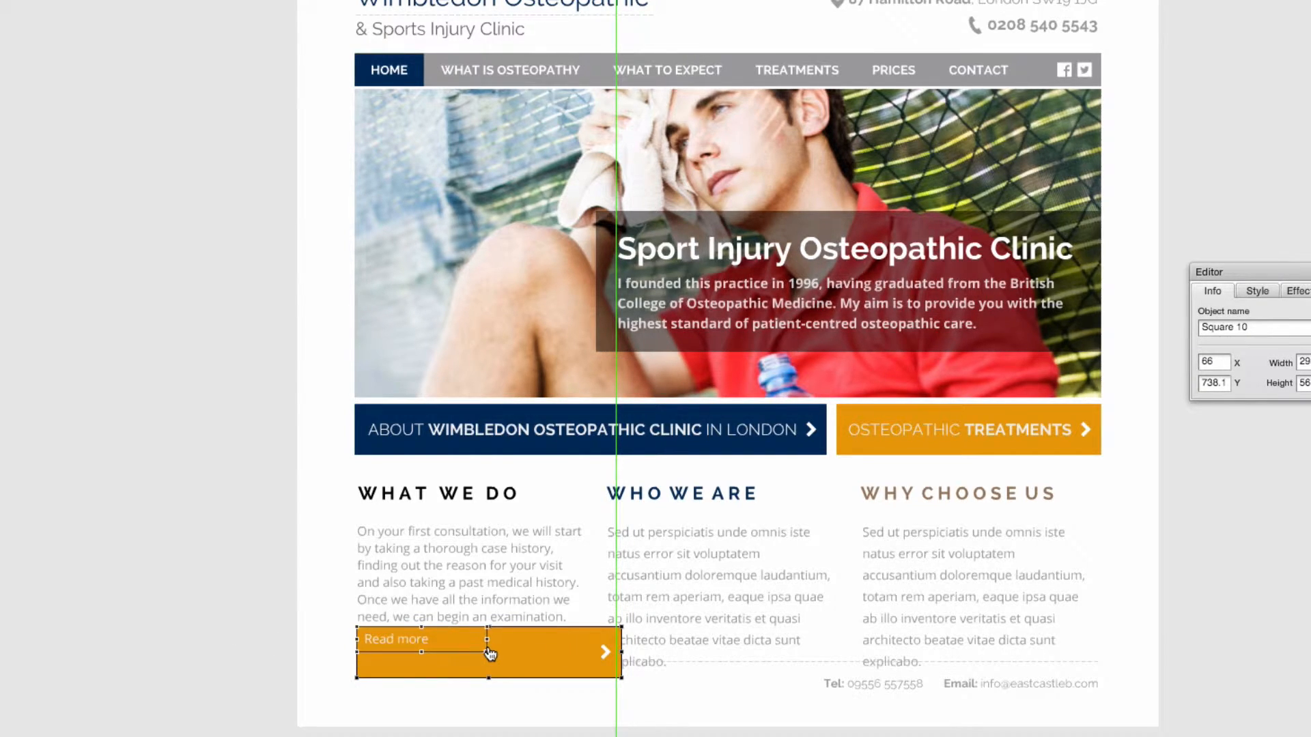
pyautogui.moveTo(484, 650); pyautogui.dragTo(456, 642)
pyautogui.click(198, 638)
pyautogui.click(469, 641)
pyautogui.click(471, 642)
pyautogui.click(527, 640)
# Bring the white arrow inside the shrunken orange button and scale it down to about 10 by 13.
pyautogui.moveTo(545, 618); pyautogui.dragTo(673, 699)
pyautogui.moveTo(604, 656); pyautogui.dragTo(443, 640)
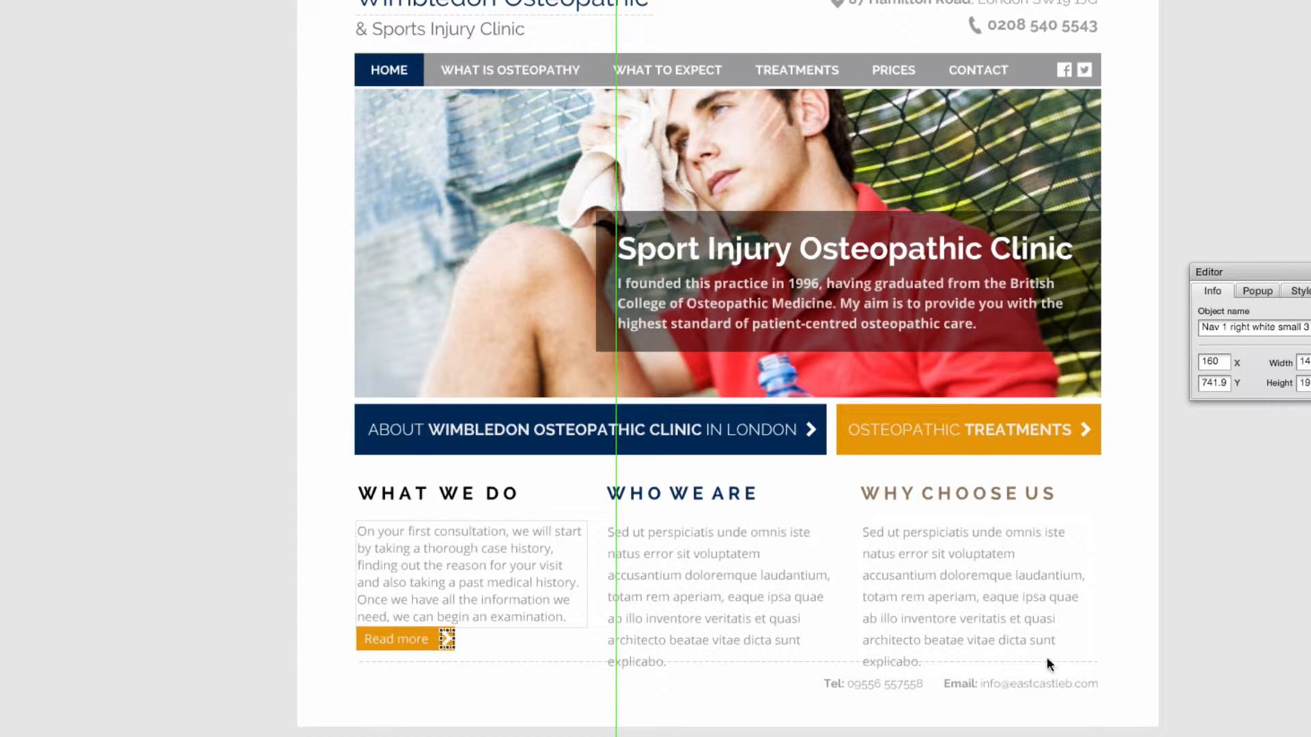
pyautogui.click(501, 638)
pyautogui.click(446, 640)
pyautogui.moveTo(442, 630); pyautogui.dragTo(445, 635)
pyautogui.click(487, 643)
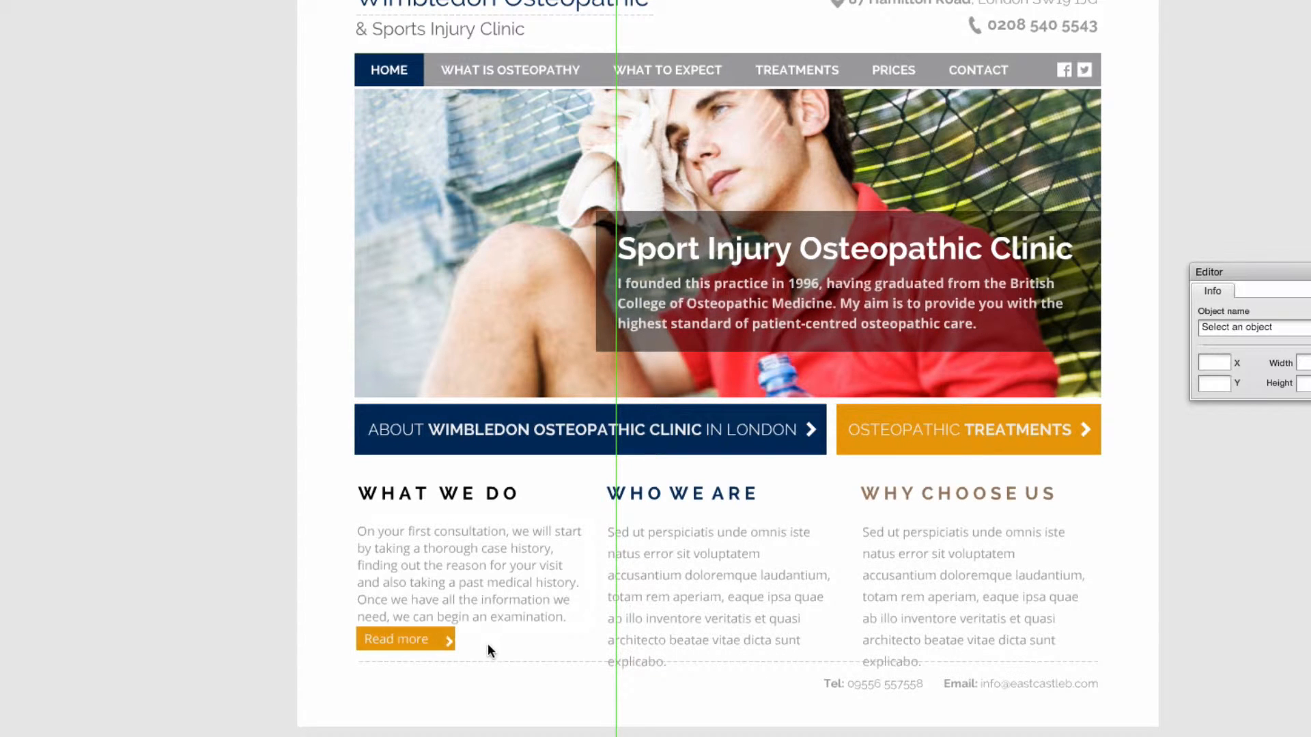
# Nudge the small white arrow closer to the Read more label, to about X 157, Y 745.
pyautogui.moveTo(503, 662); pyautogui.dragTo(440, 625)
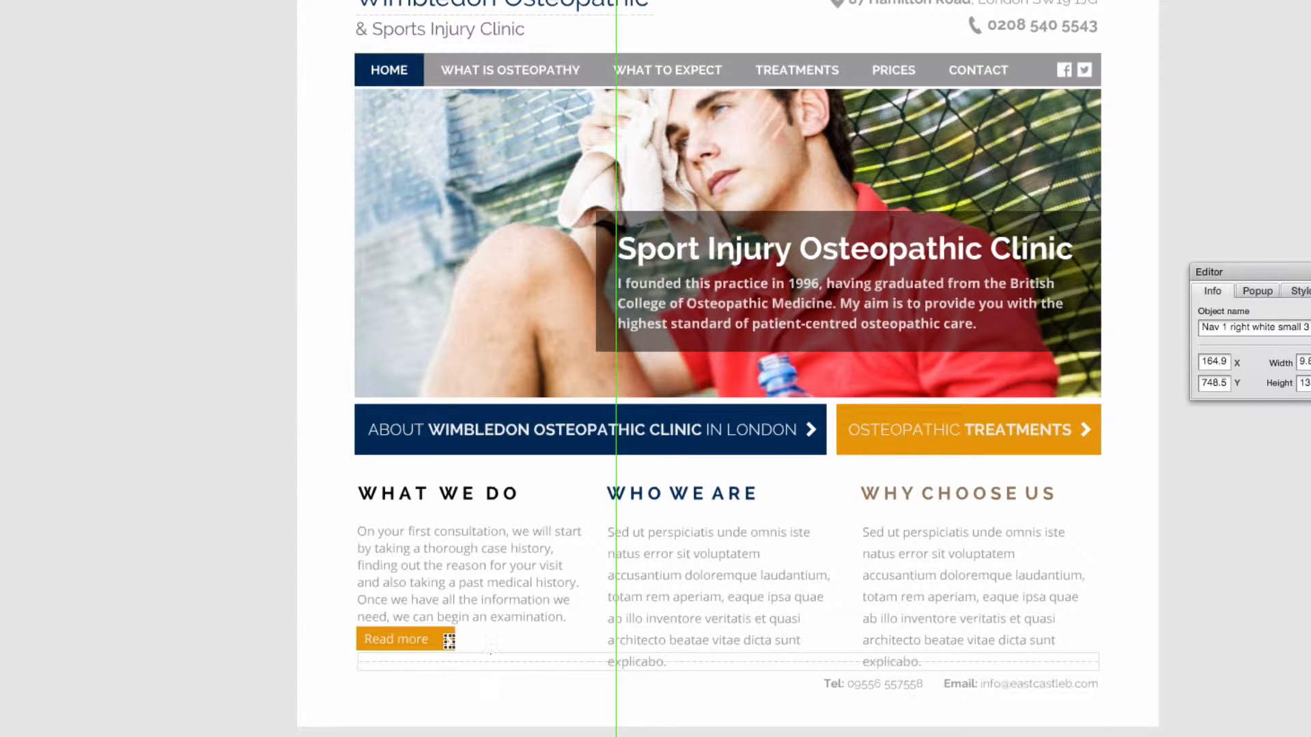
pyautogui.click(503, 697)
pyautogui.moveTo(501, 682); pyautogui.dragTo(439, 624)
pyautogui.press('Left')
pyautogui.press('Left')
pyautogui.press('Left')
pyautogui.press('Left')
pyautogui.press('Left')
pyautogui.press('Left')
pyautogui.press('Left')
pyautogui.press('Left')
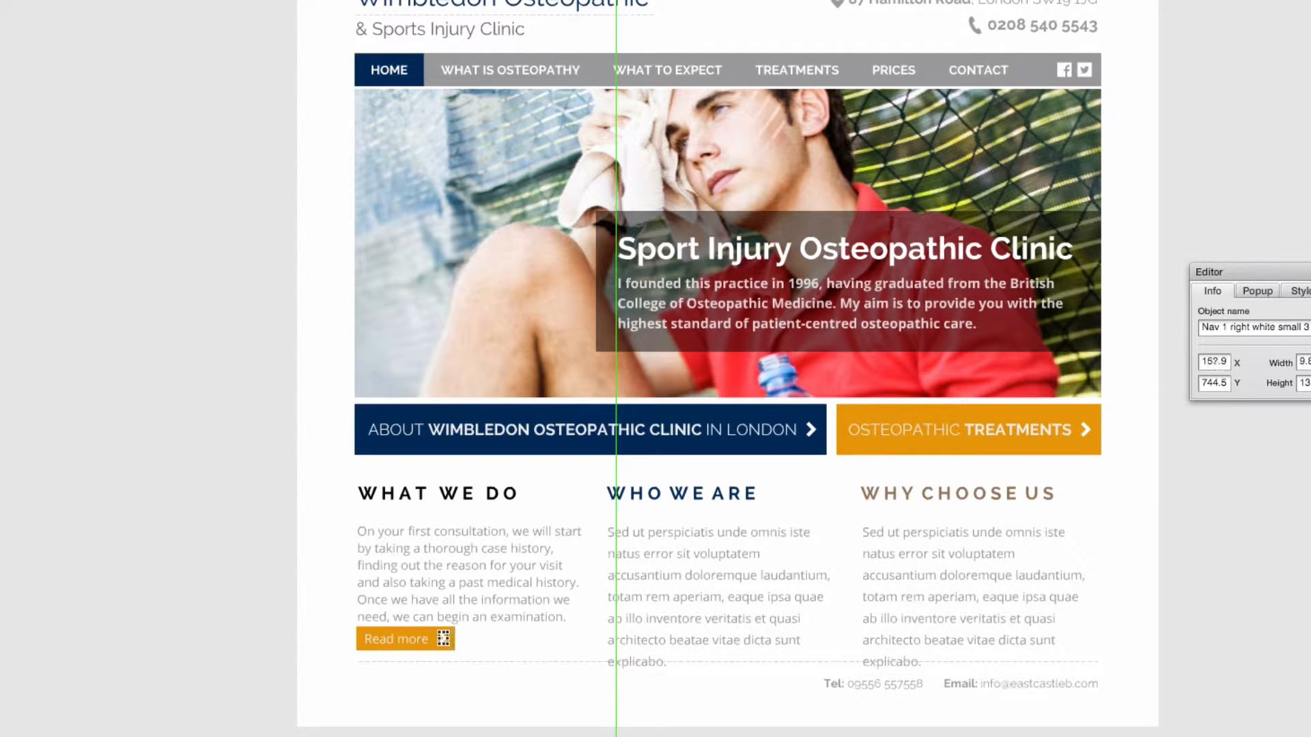
pyautogui.click(472, 640)
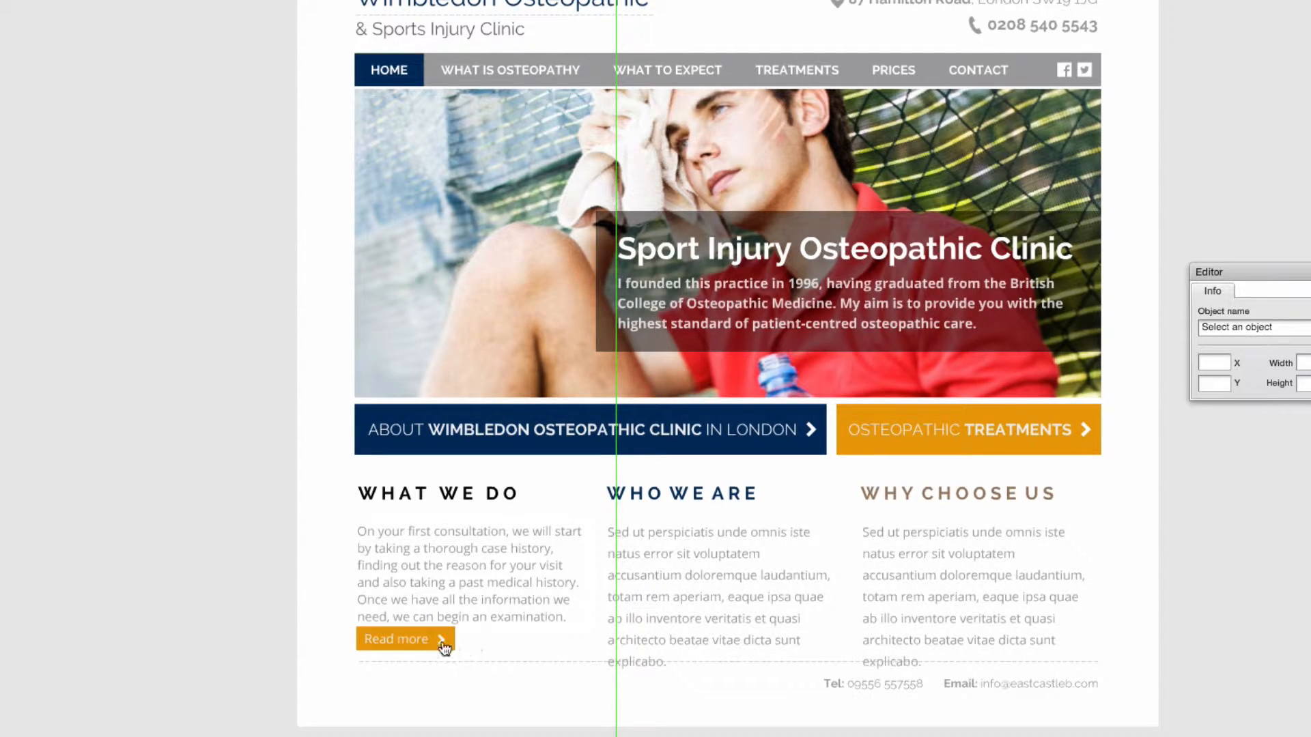
# Make the Read more label bold.
pyautogui.click(441, 642)
pyautogui.click(425, 642)
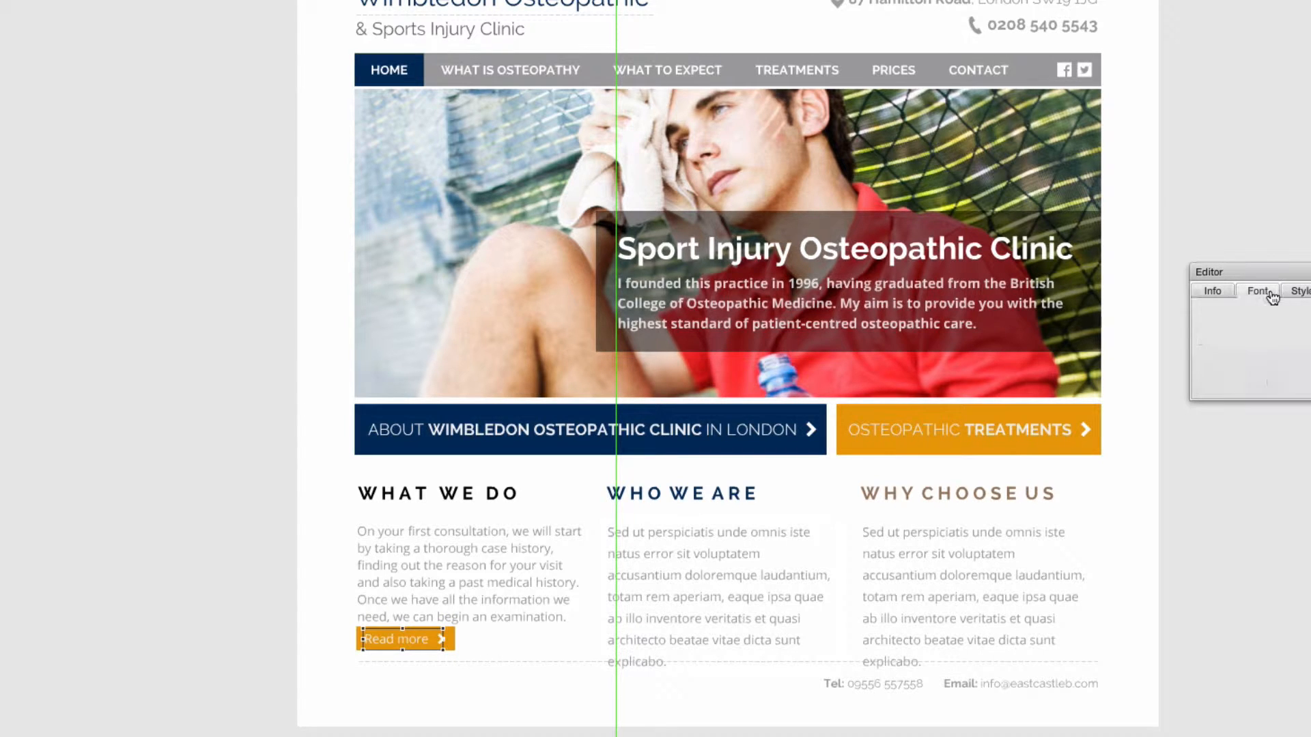
pyautogui.hotkey('ctrl', 'b')
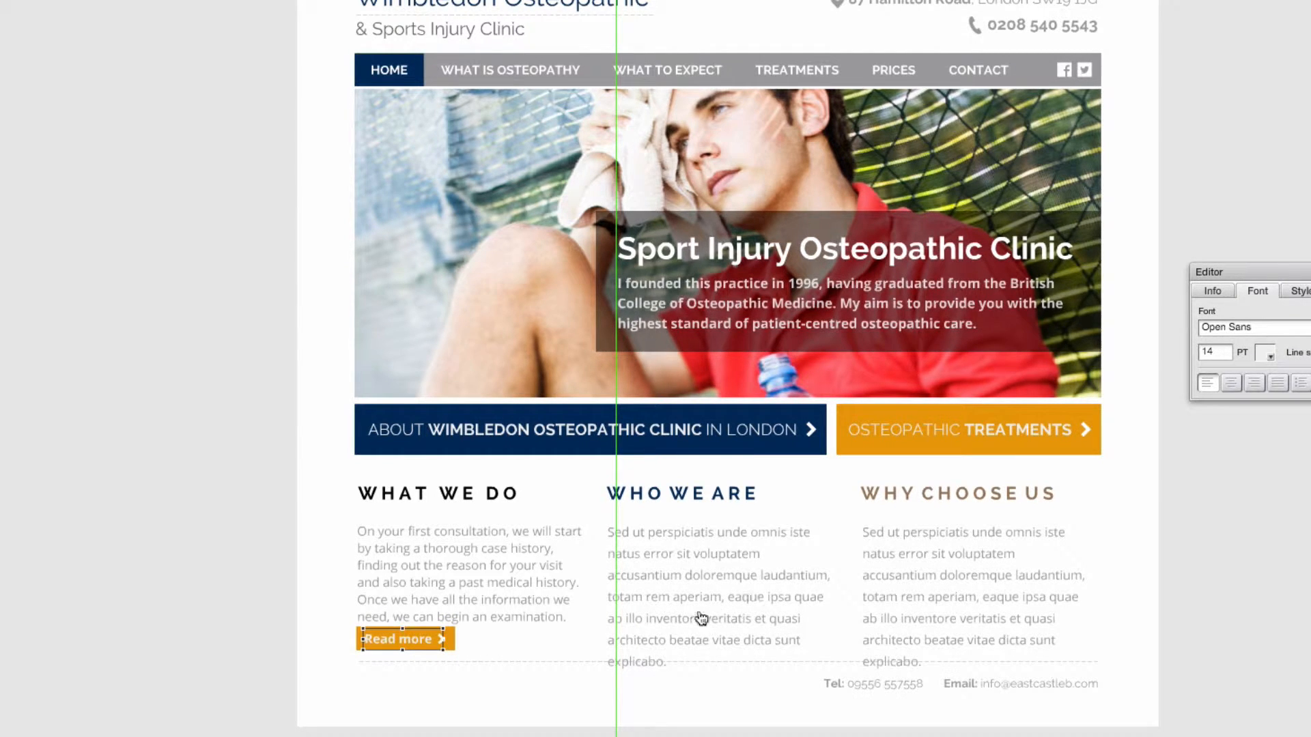
pyautogui.click(510, 641)
pyautogui.click(441, 641)
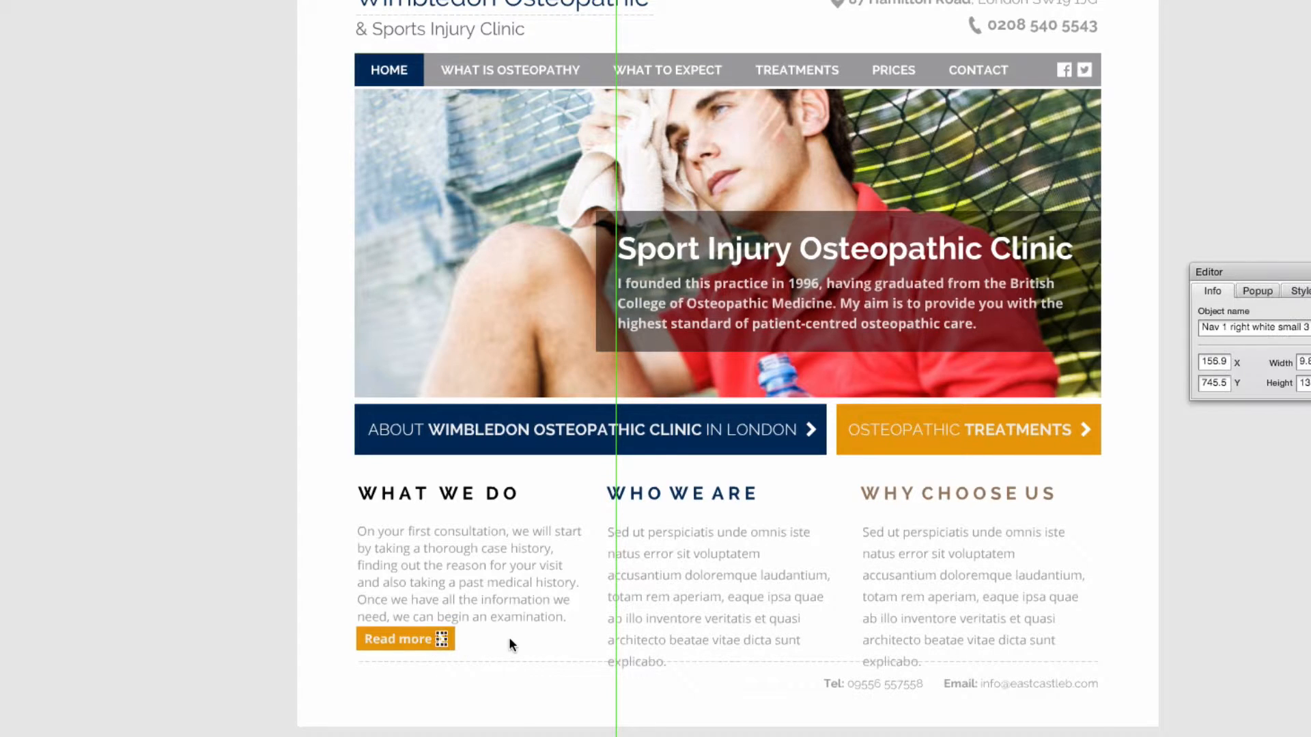
pyautogui.click(511, 638)
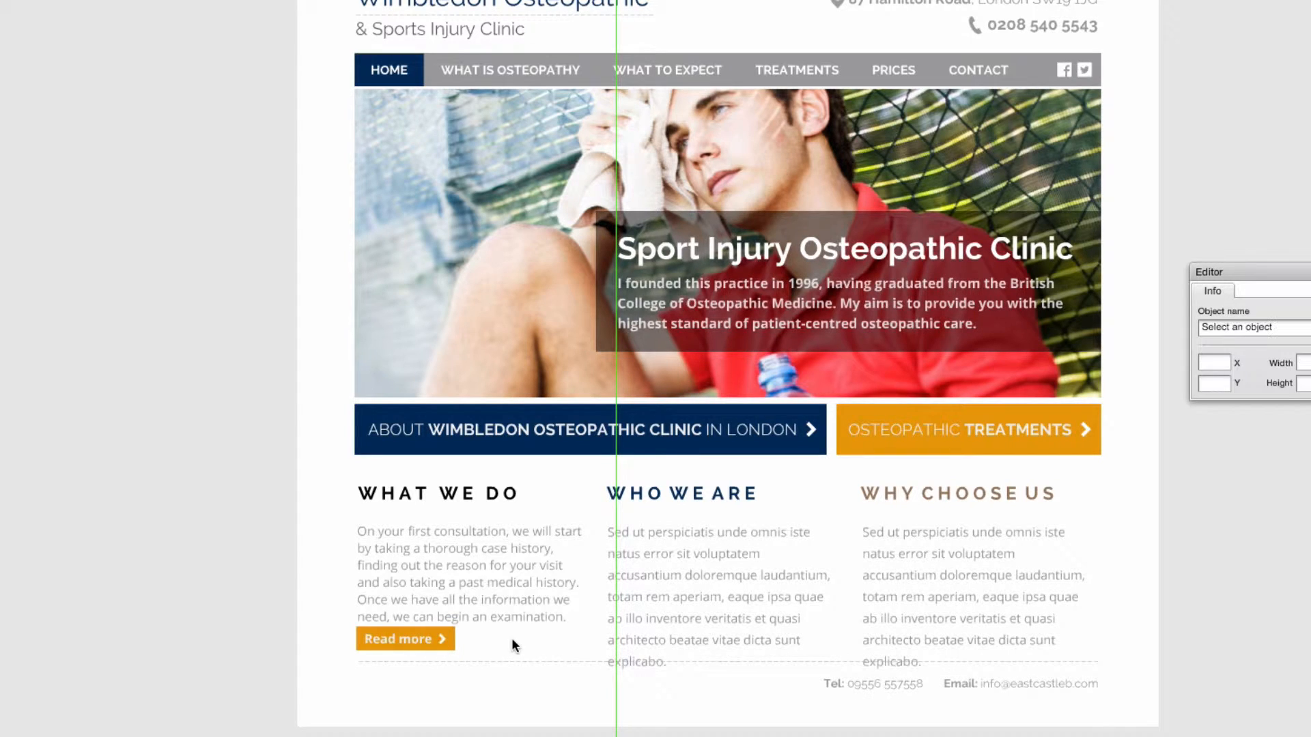
# Trim the orange button's width slightly and nudge its white arrow to about X 157, Y 746.5.
pyautogui.click(454, 642)
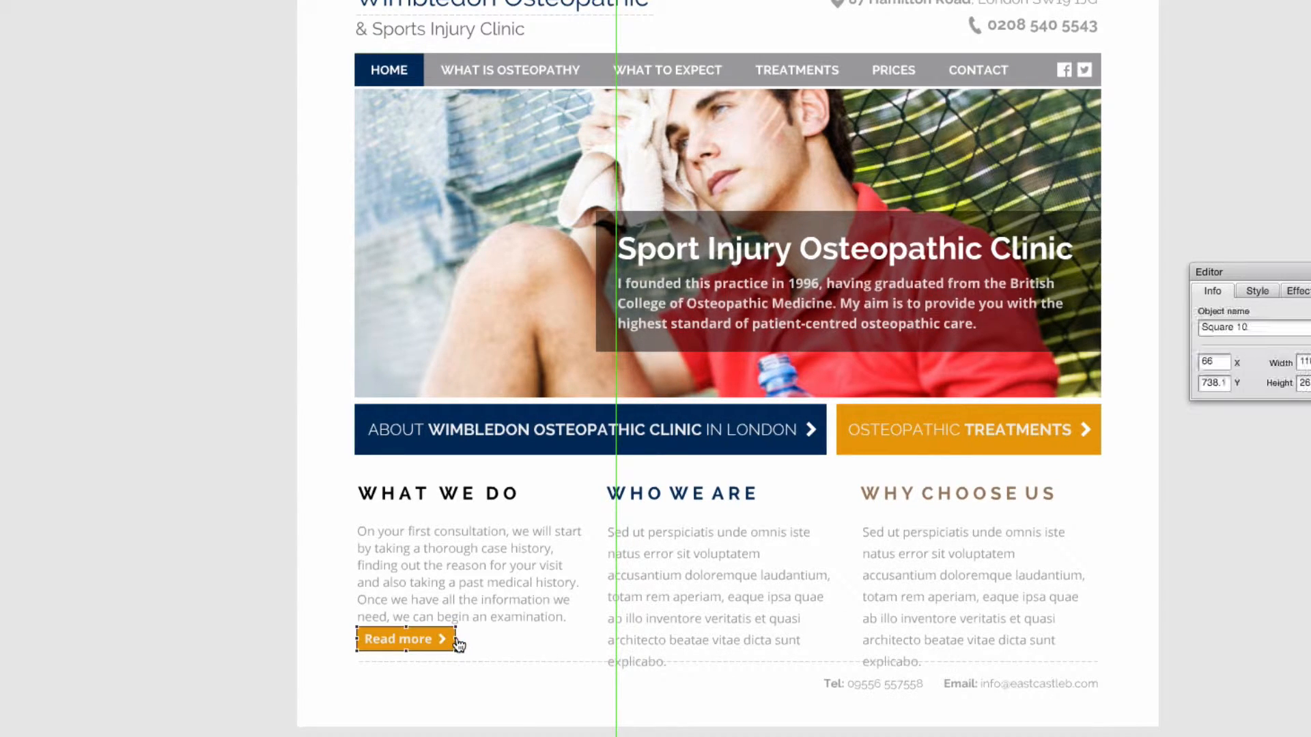
pyautogui.click(463, 635)
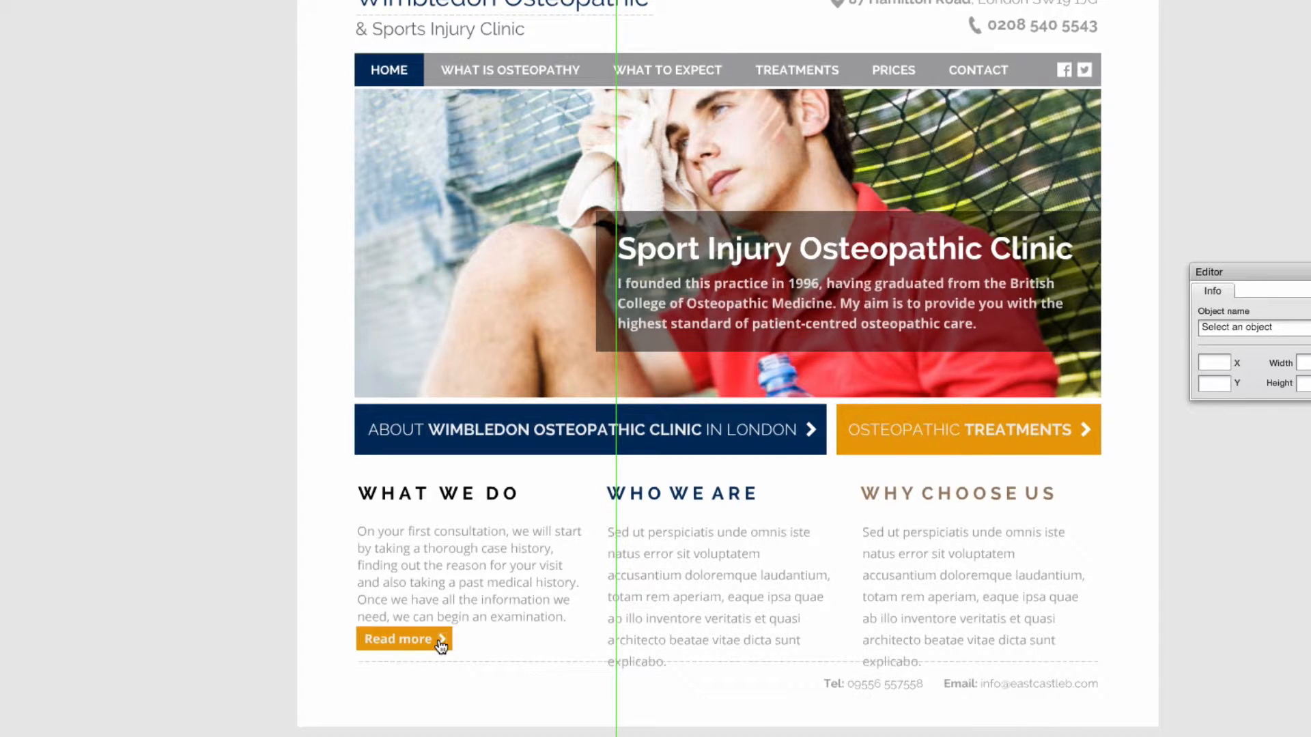
pyautogui.click(441, 642)
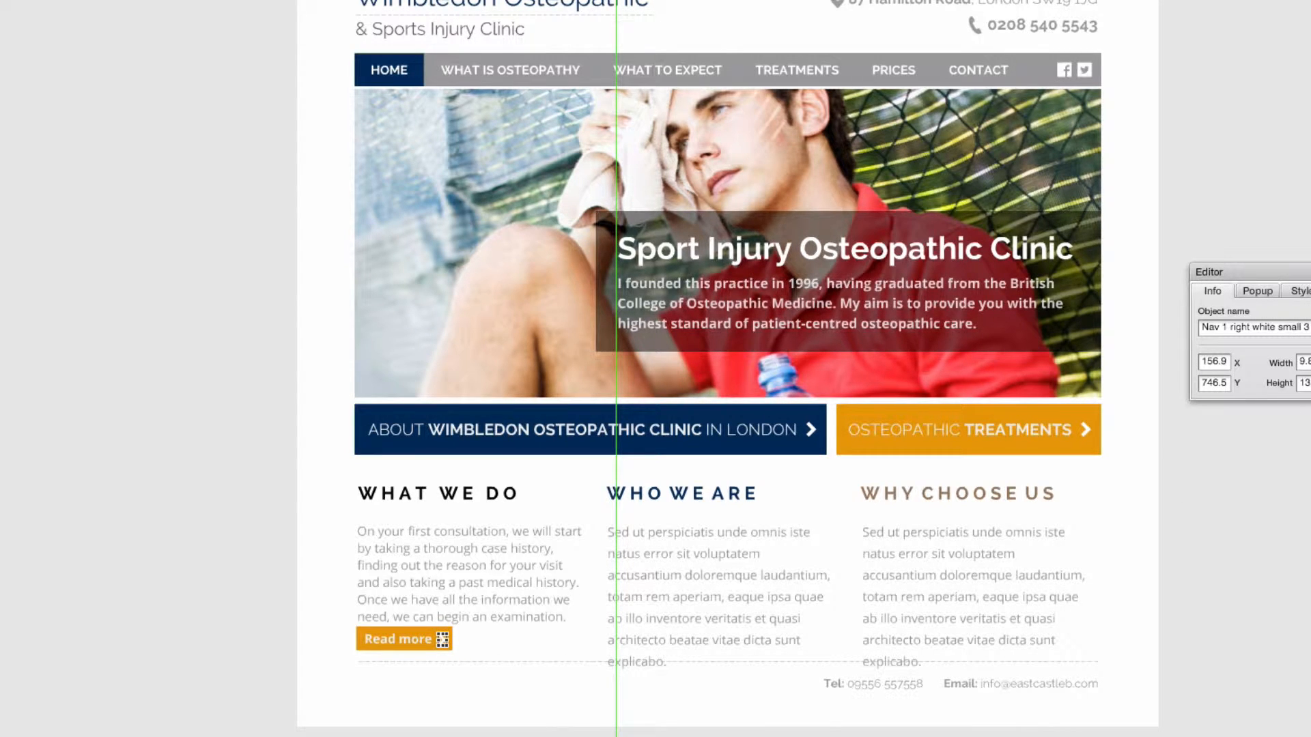
pyautogui.click(1224, 548)
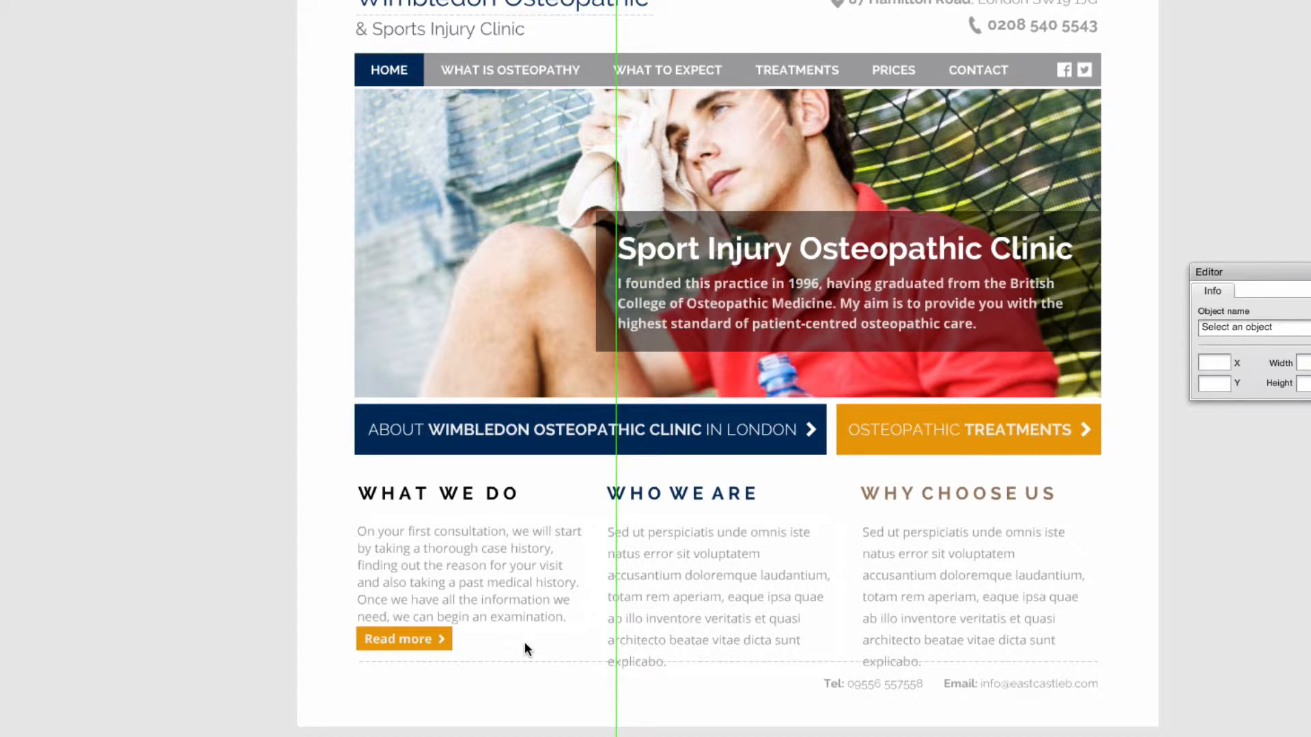
# Select the orange rectangle, Read more label and arrow together and nudge them down a few pixels from the paragraph.
pyautogui.moveTo(321, 597); pyautogui.dragTo(483, 710)
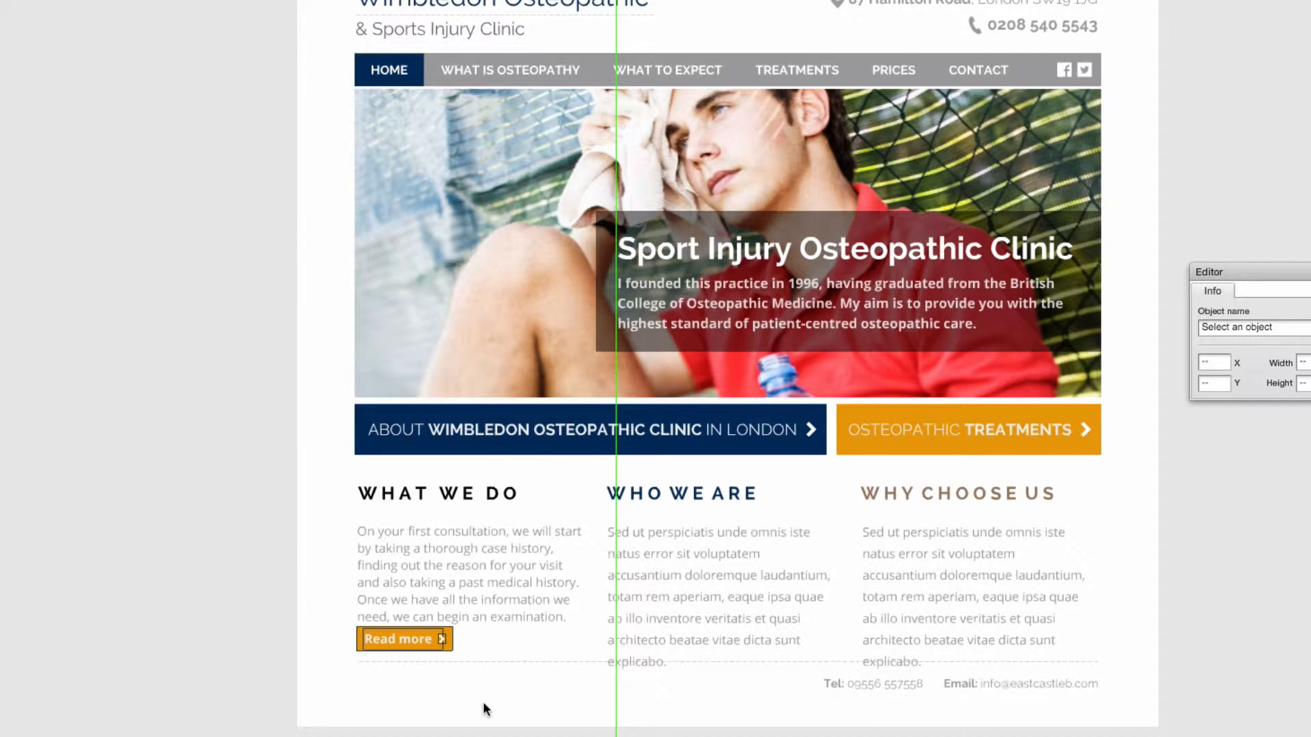
pyautogui.press('Down')
pyautogui.press('Down')
pyautogui.press('Down')
pyautogui.press('Down')
pyautogui.press('Down')
pyautogui.click(289, 651)
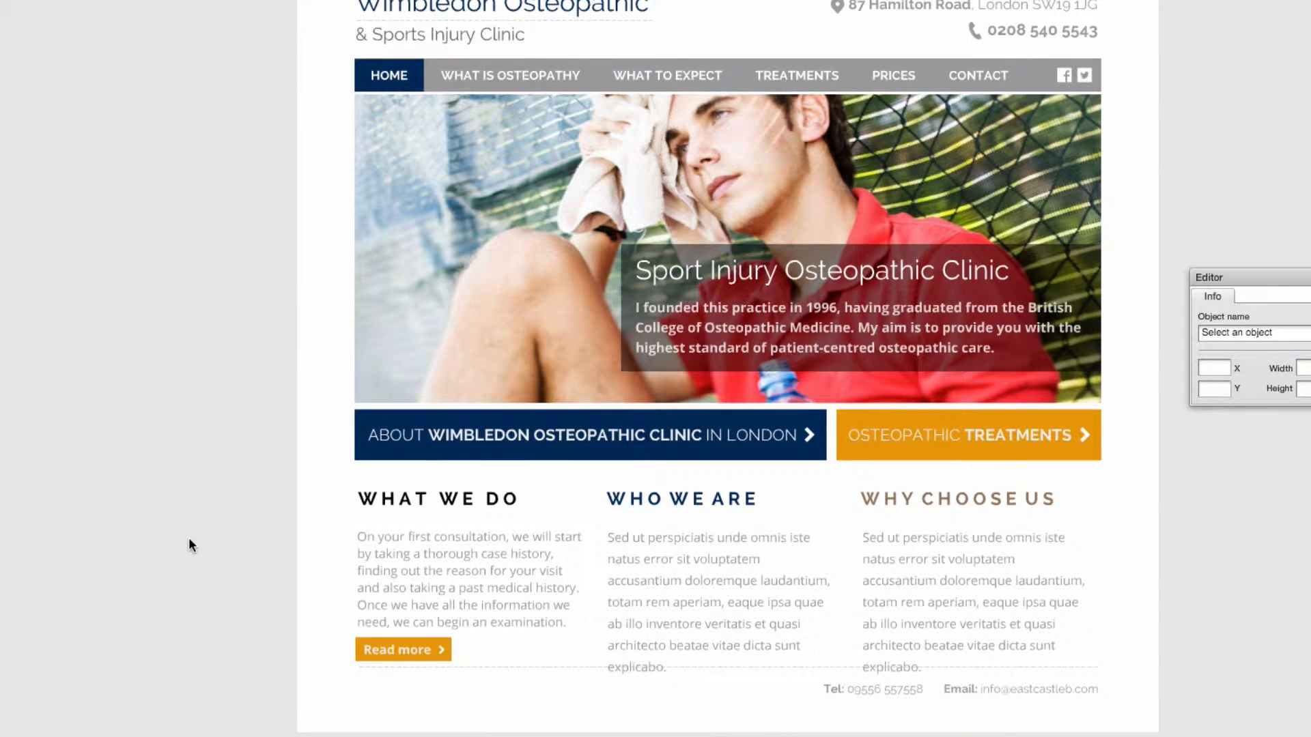
pyautogui.click(403, 656)
pyautogui.click(263, 645)
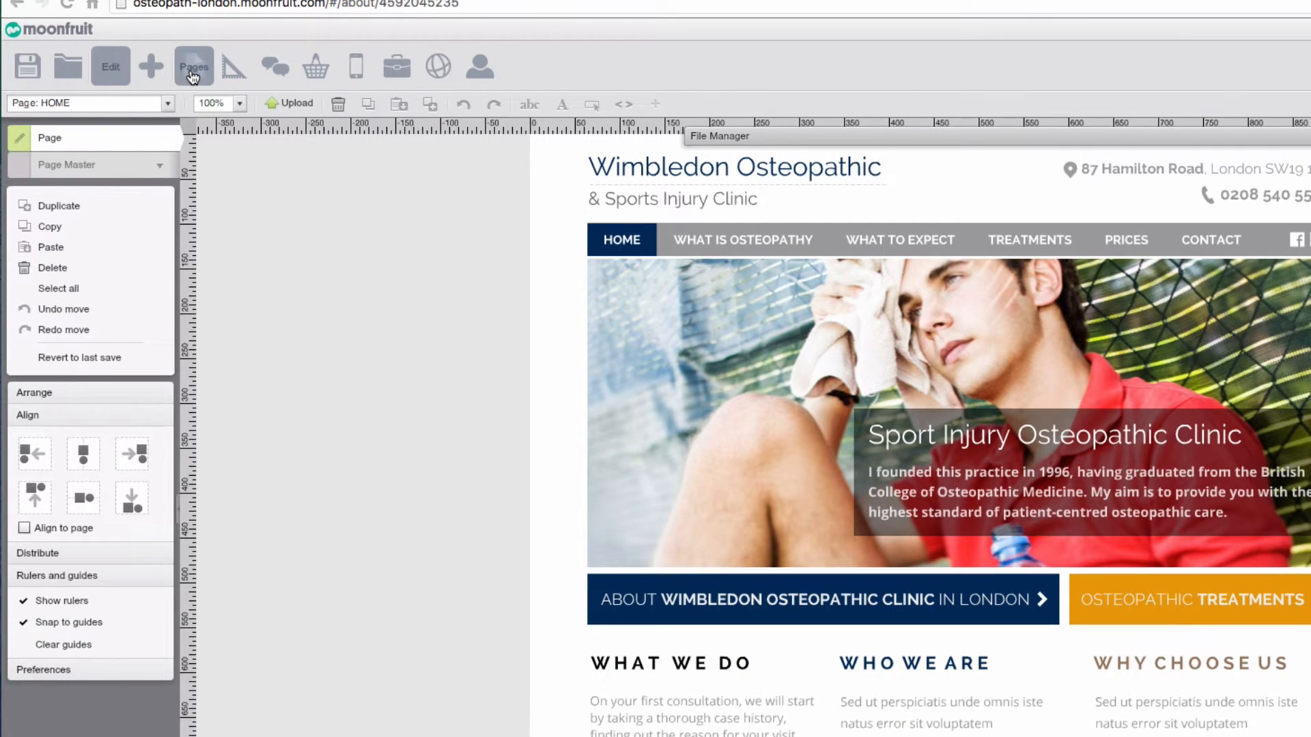
# Set the length of the HOME page to 1000.
pyautogui.click(193, 75)
pyautogui.moveTo(64, 357); pyautogui.dragTo(19, 360)
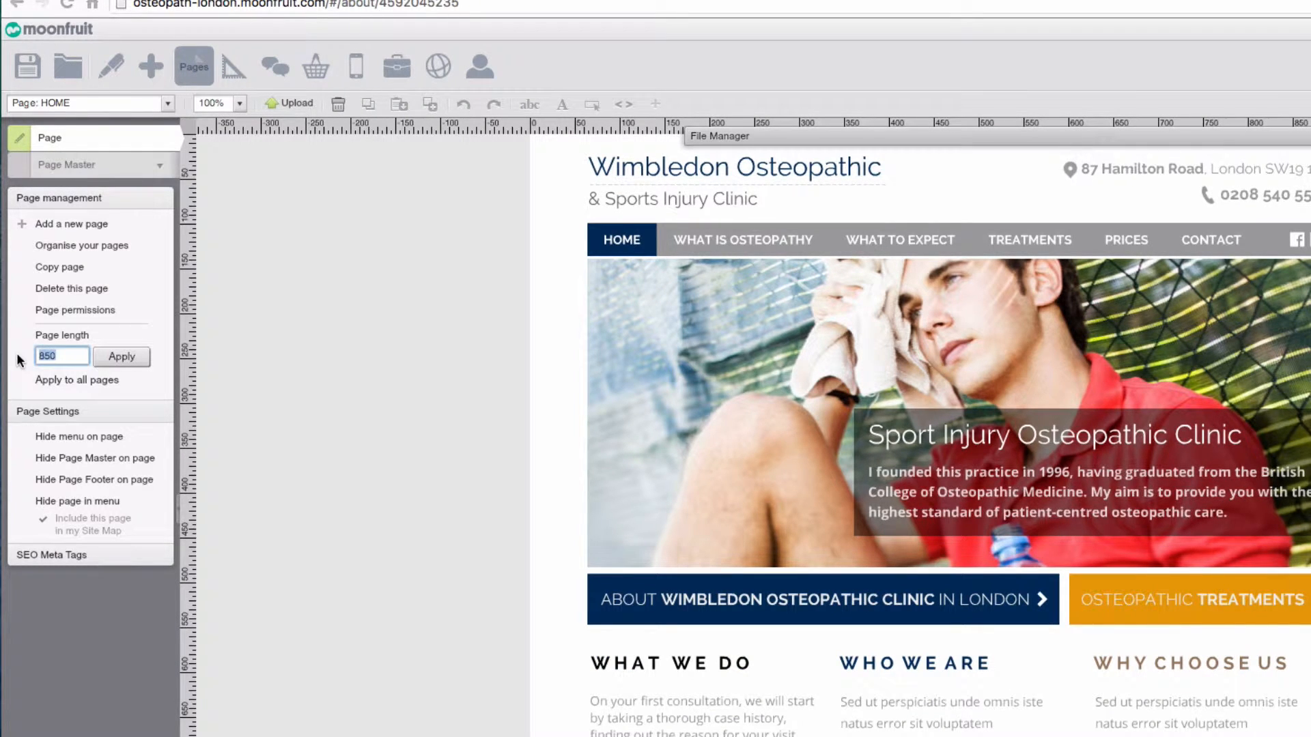
pyautogui.write('1000')
pyautogui.click(130, 356)
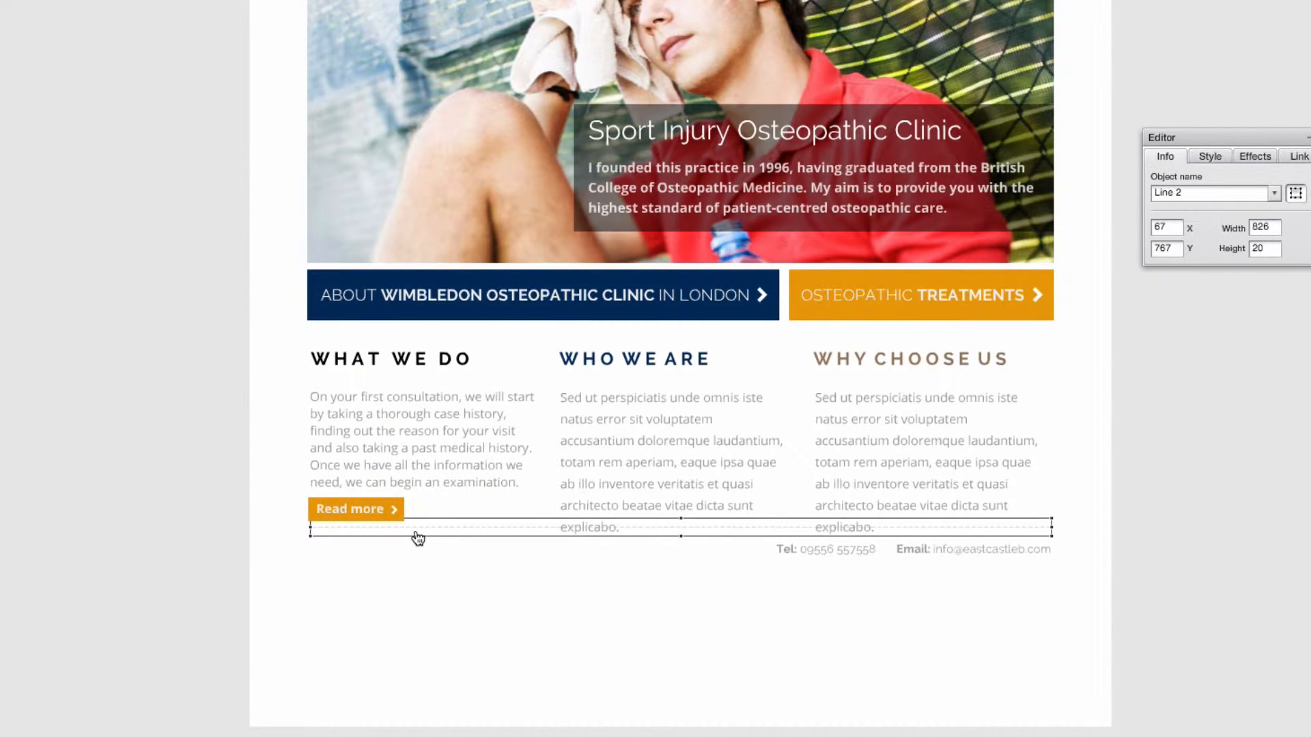
# Move the dashed footer line down to about Y 887, clear of the three text columns.
pyautogui.hotkey('shift', 'Down')
pyautogui.hotkey('shift', 'Down')
pyautogui.hotkey('shift', 'Down')
pyautogui.hotkey('shift', 'Down')
pyautogui.hotkey('shift', 'Down')
pyautogui.hotkey('shift', 'Down')
pyautogui.hotkey('shift', 'Down')
pyautogui.hotkey('shift', 'Down')
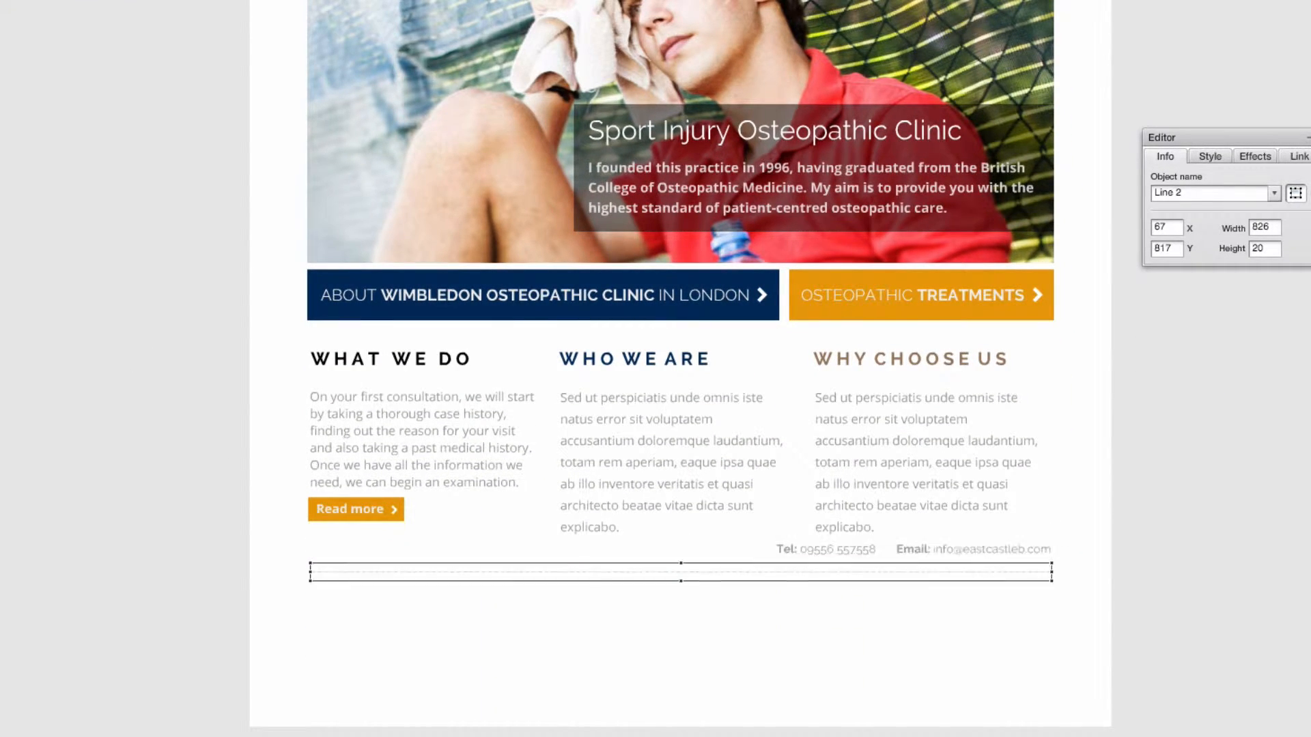
pyautogui.hotkey('shift', 'Down')
pyautogui.hotkey('shift', 'Down')
pyautogui.hotkey('shift', 'Down')
pyautogui.hotkey('shift', 'Down')
# Move the Tel and Email footer text down to Y 932, below the dashed line.
pyautogui.click(811, 556)
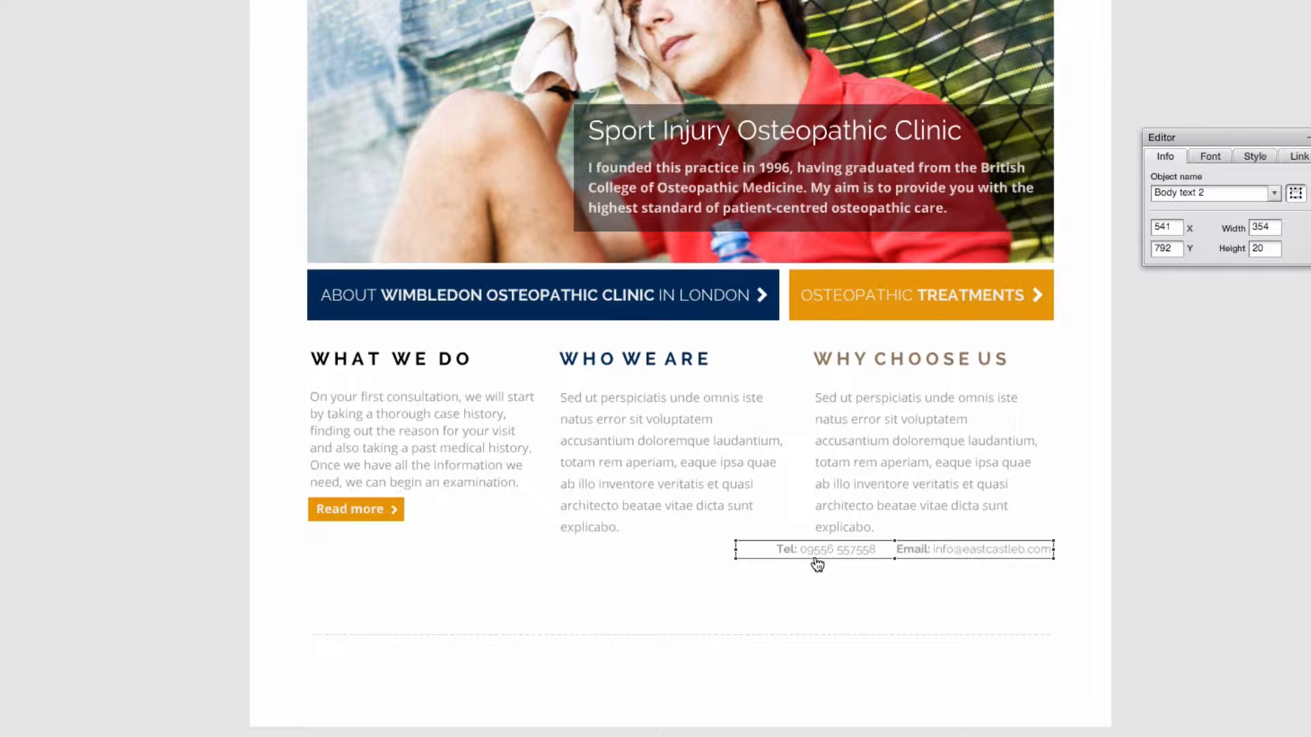
pyautogui.hotkey('shift', 'Down')
pyautogui.hotkey('shift', 'Down')
pyautogui.hotkey('shift', 'Down')
pyautogui.hotkey('shift', 'Down')
pyautogui.hotkey('shift', 'Down')
pyautogui.hotkey('shift', 'Down')
pyautogui.hotkey('shift', 'Down')
pyautogui.hotkey('shift', 'Down')
pyautogui.hotkey('shift', 'Down')
pyautogui.hotkey('shift', 'Down')
pyautogui.hotkey('shift', 'Down')
pyautogui.hotkey('shift', 'Down')
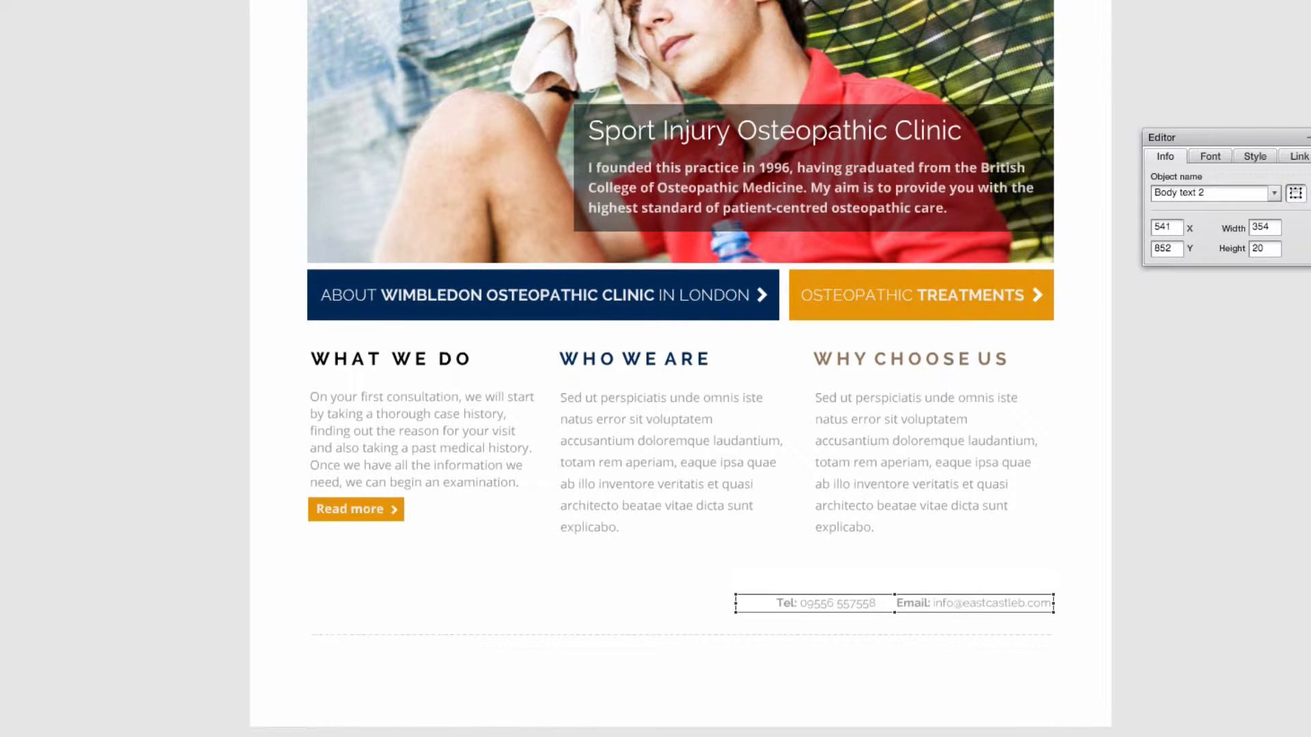
pyautogui.hotkey('shift', 'Down')
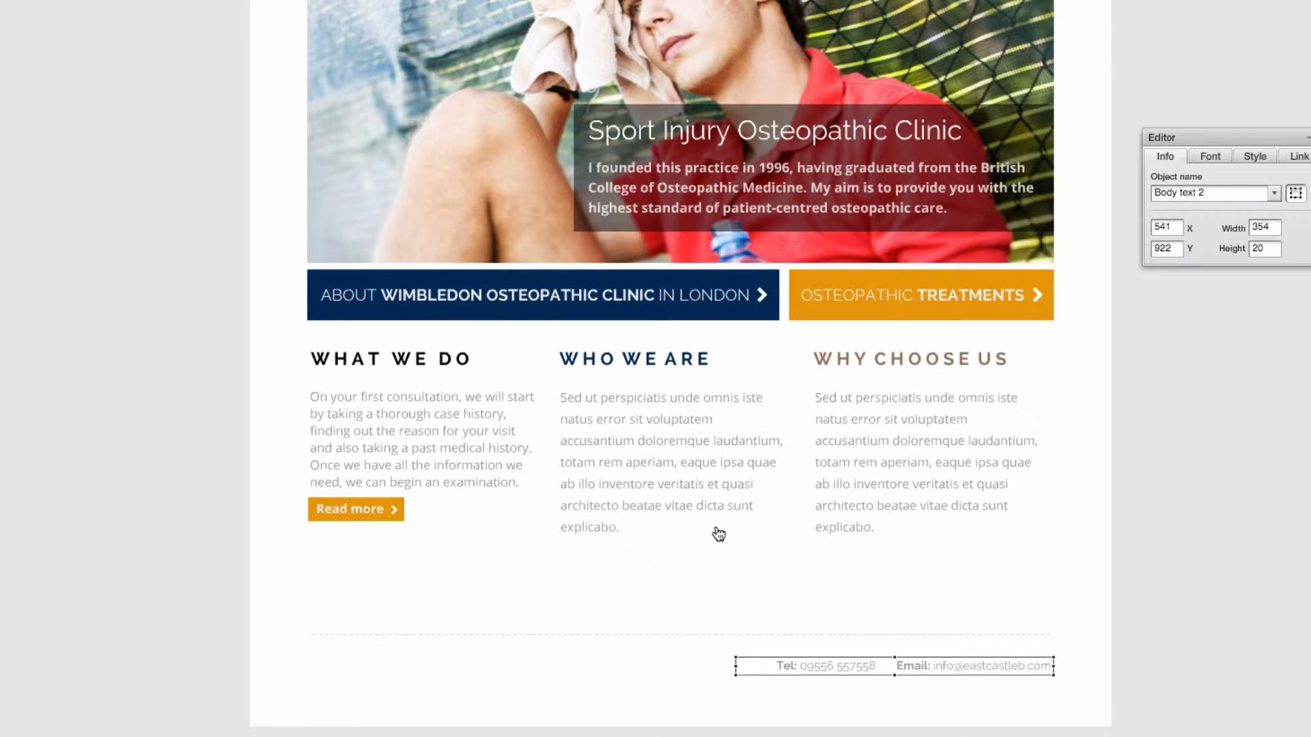
pyautogui.hotkey('shift', 'Down')
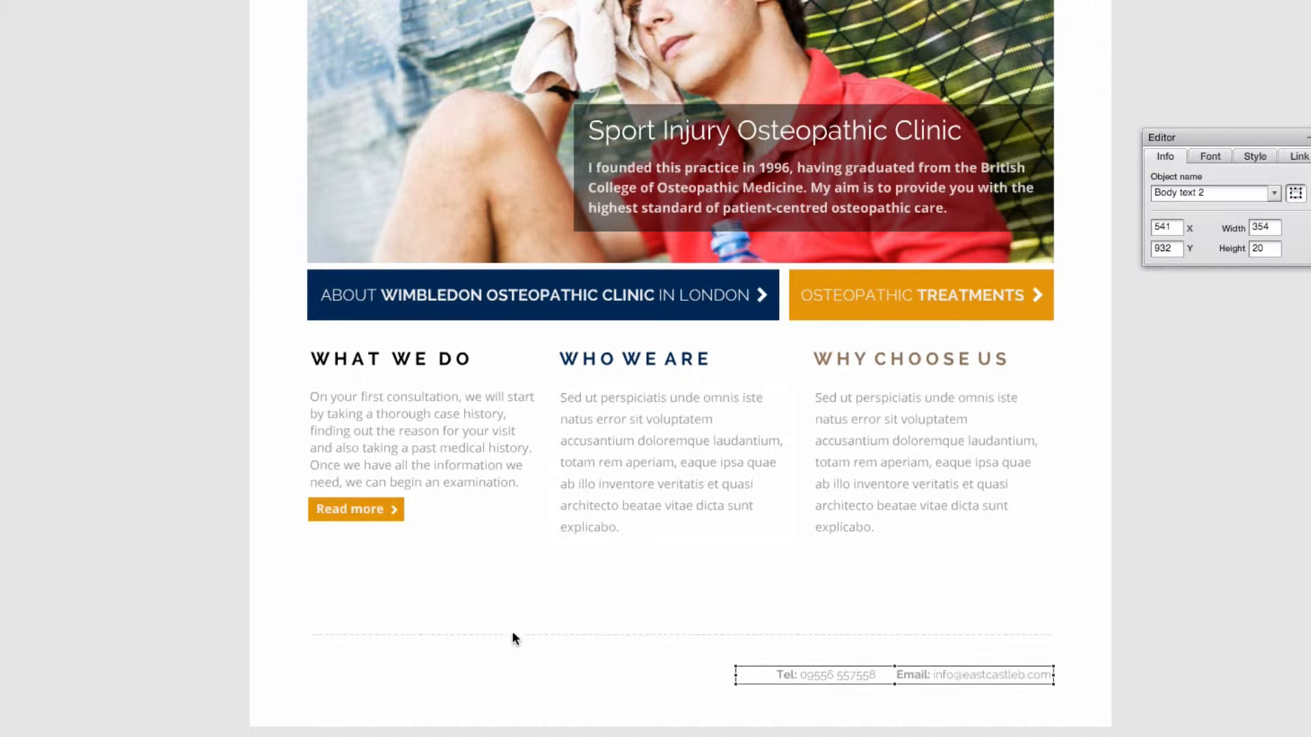
# Move the dashed footer line another 20 pixels down, closer to the contact text.
pyautogui.click(407, 637)
pyautogui.hotkey('shift', 'Down')
pyautogui.hotkey('shift', 'Down')
pyautogui.click(491, 593)
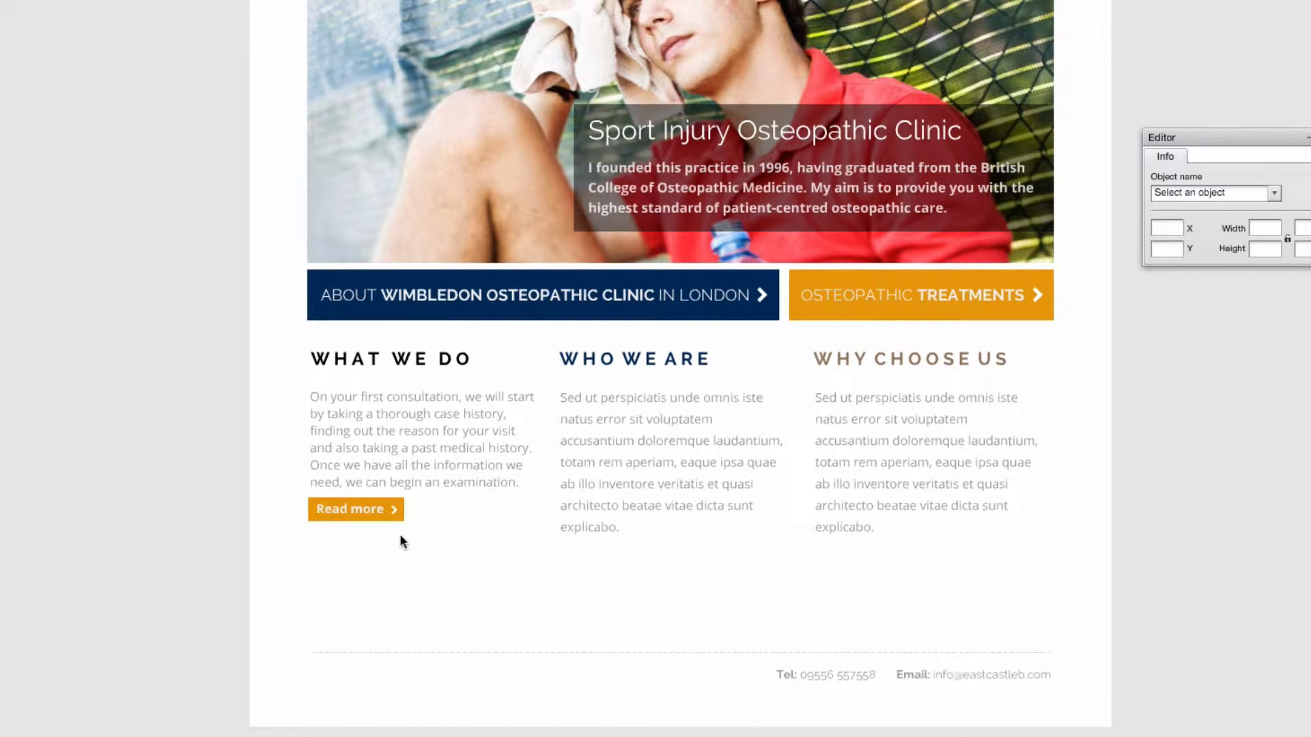
# Move the complete Read more button down to leave a clear gap beneath the What We Do paragraph.
pyautogui.moveTo(238, 550); pyautogui.dragTo(512, 477)
pyautogui.hotkey('shift', 'Down')
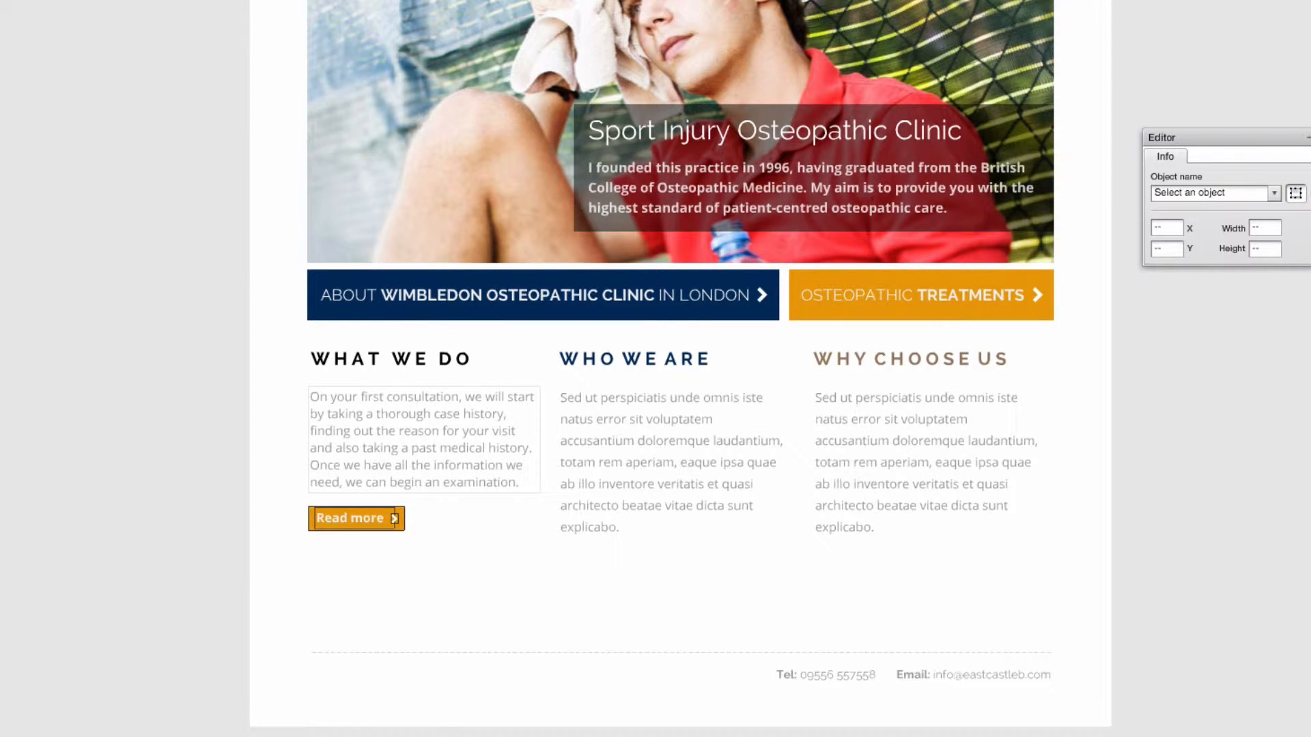
pyautogui.hotkey('shift', 'Down')
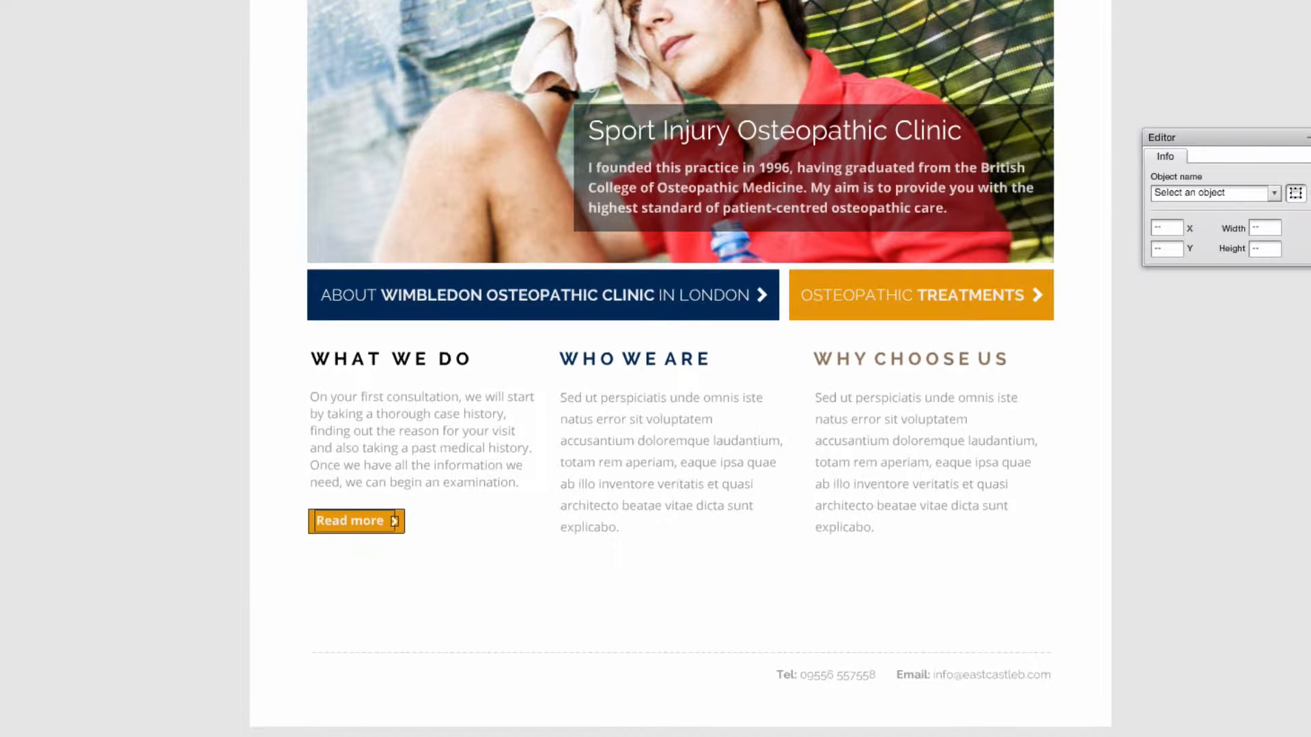
pyautogui.click(475, 576)
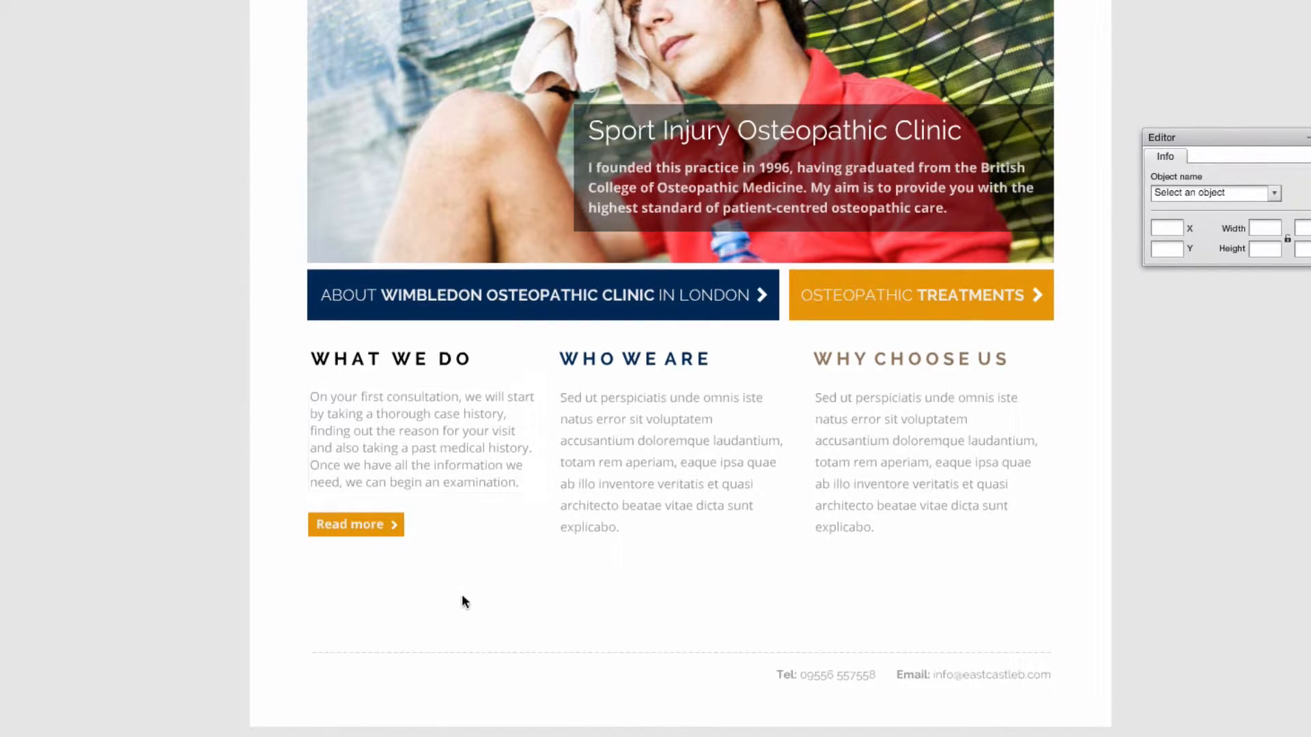
pyautogui.moveTo(462, 588); pyautogui.dragTo(279, 478)
pyautogui.press('Up')
pyautogui.press('Up')
pyautogui.press('Up')
pyautogui.click(386, 572)
# Set the line spacing of the What We Do paragraph to 2.
pyautogui.click(380, 421)
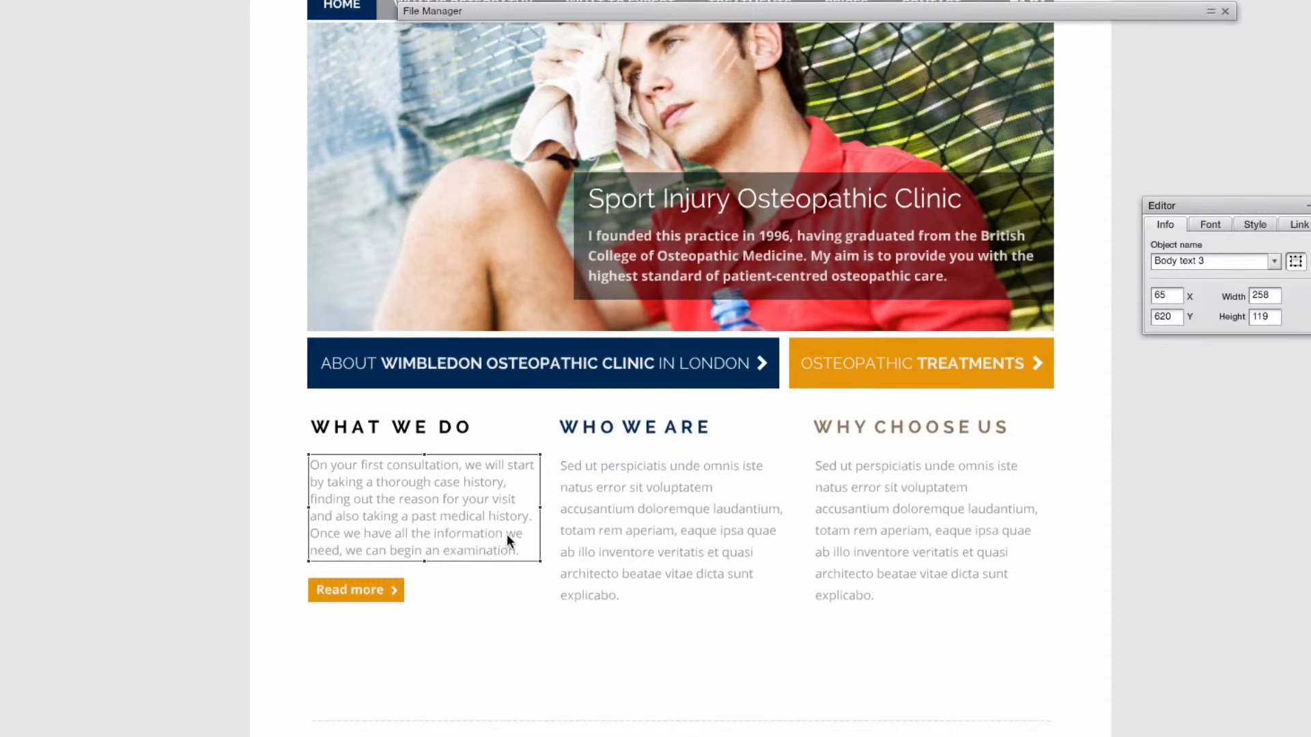
pyautogui.scroll(-1, 507, 534)
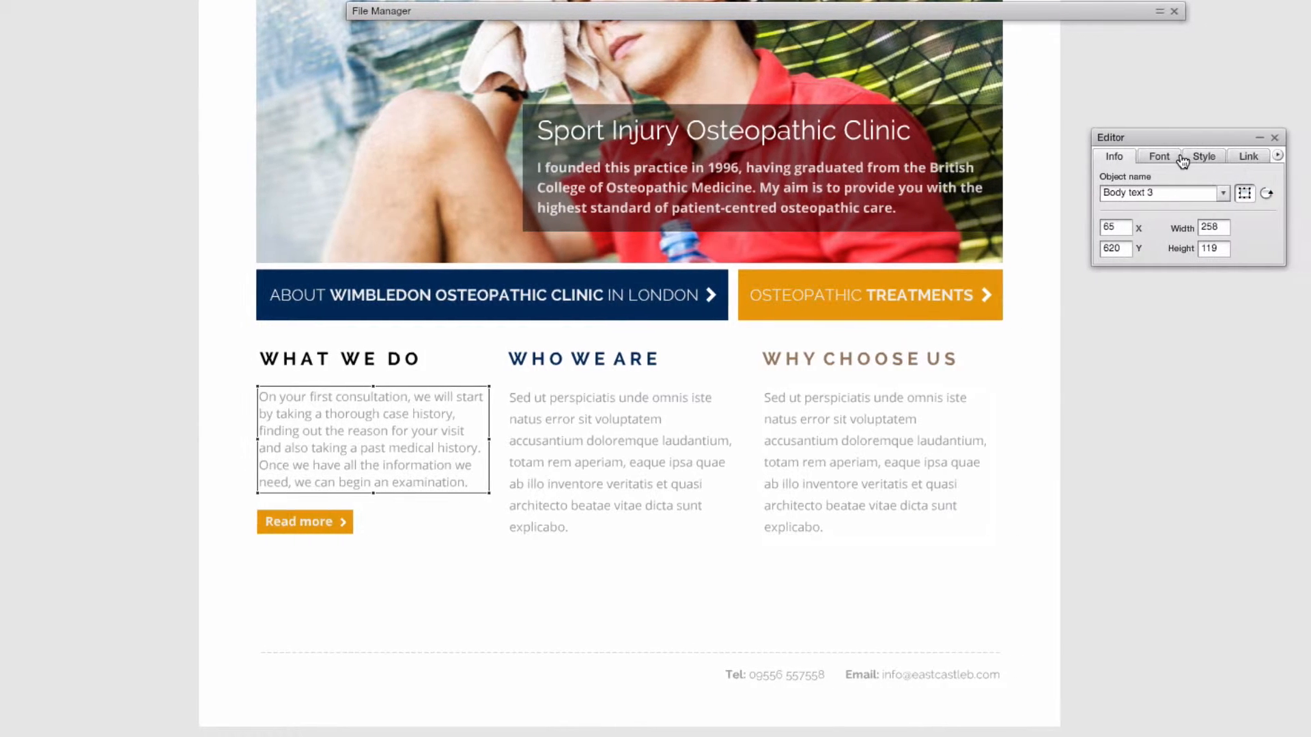
pyautogui.click(1225, 158)
pyautogui.moveTo(1269, 218); pyautogui.dragTo(1096, 201)
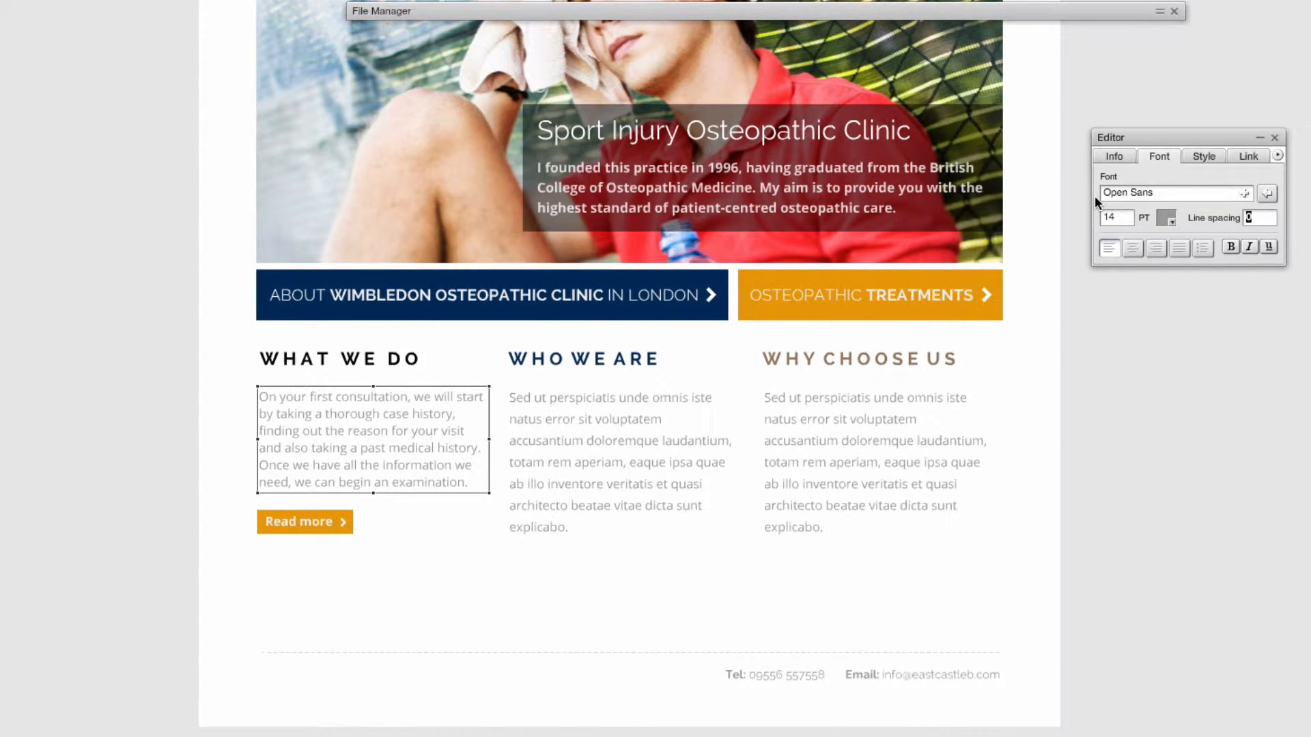
pyautogui.write('2')
# Check the Who We Are text's line spacing and match it in the What We Do paragraph by setting 5.
pyautogui.click(585, 447)
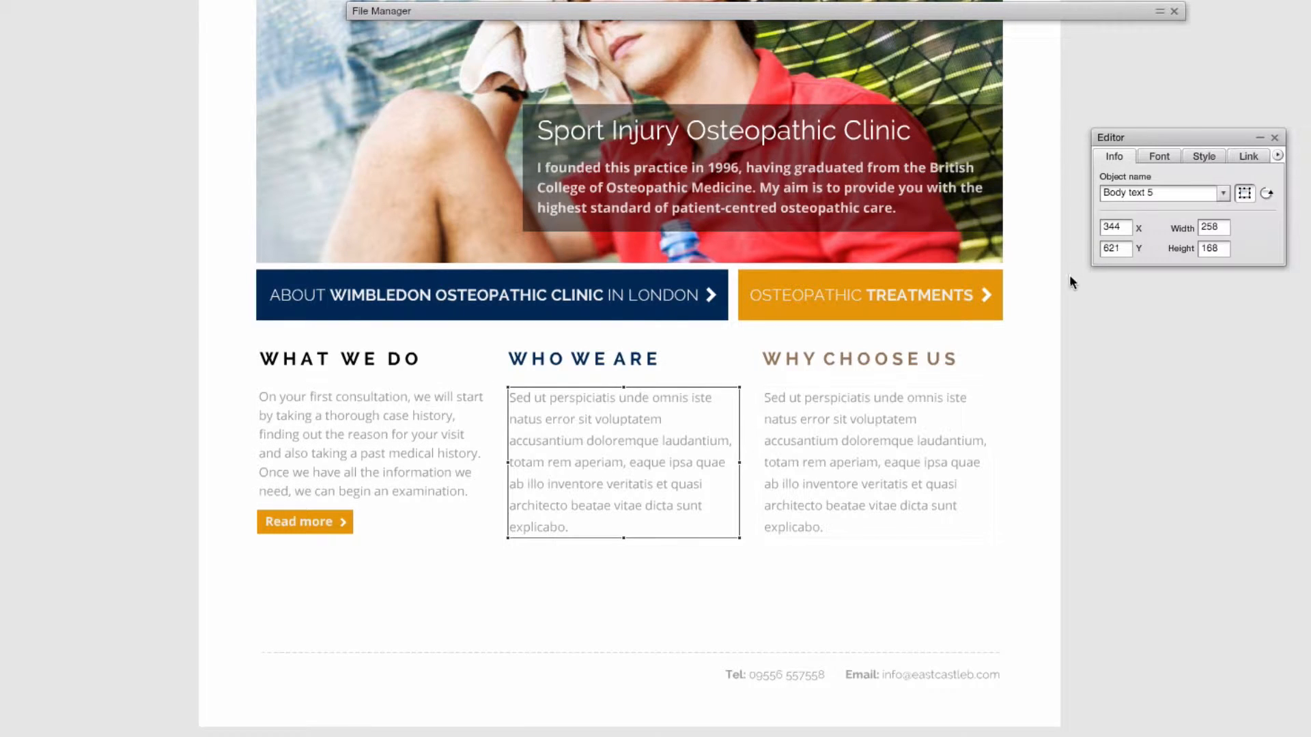
pyautogui.click(1160, 158)
pyautogui.moveTo(1259, 215); pyautogui.dragTo(1178, 206)
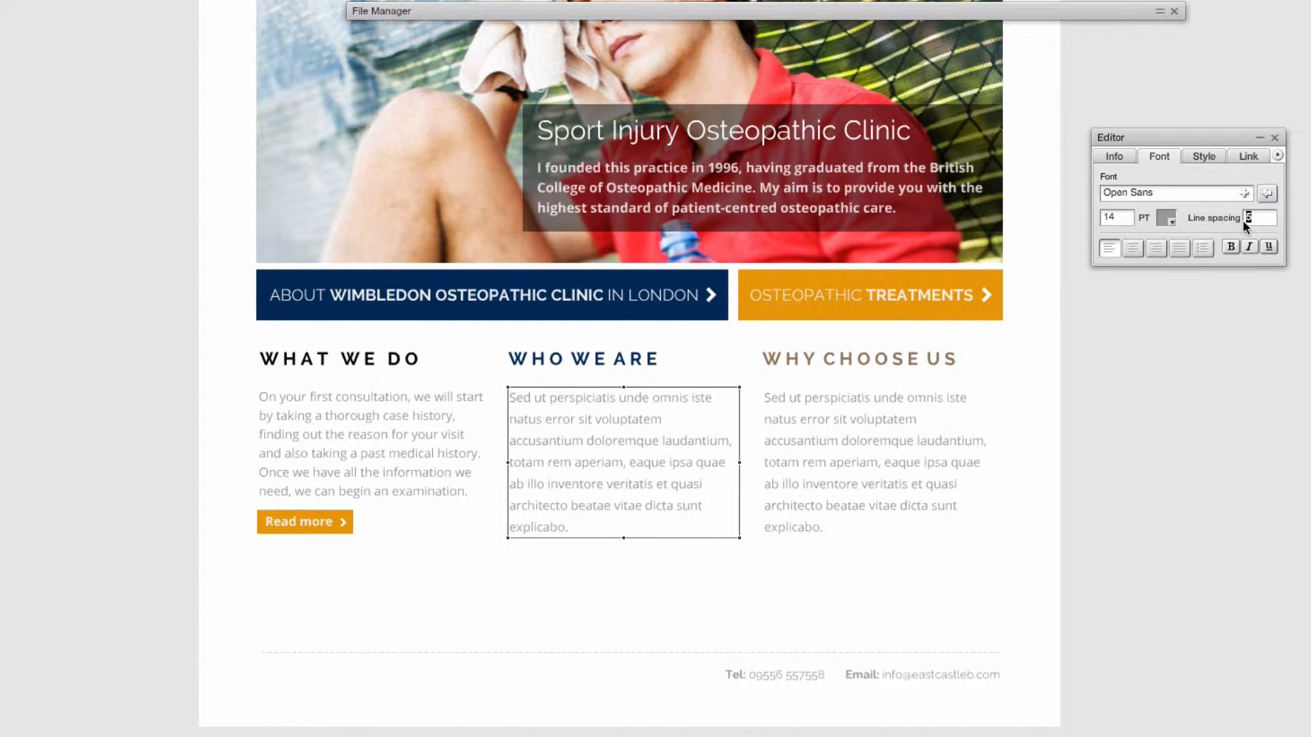
pyautogui.click(397, 446)
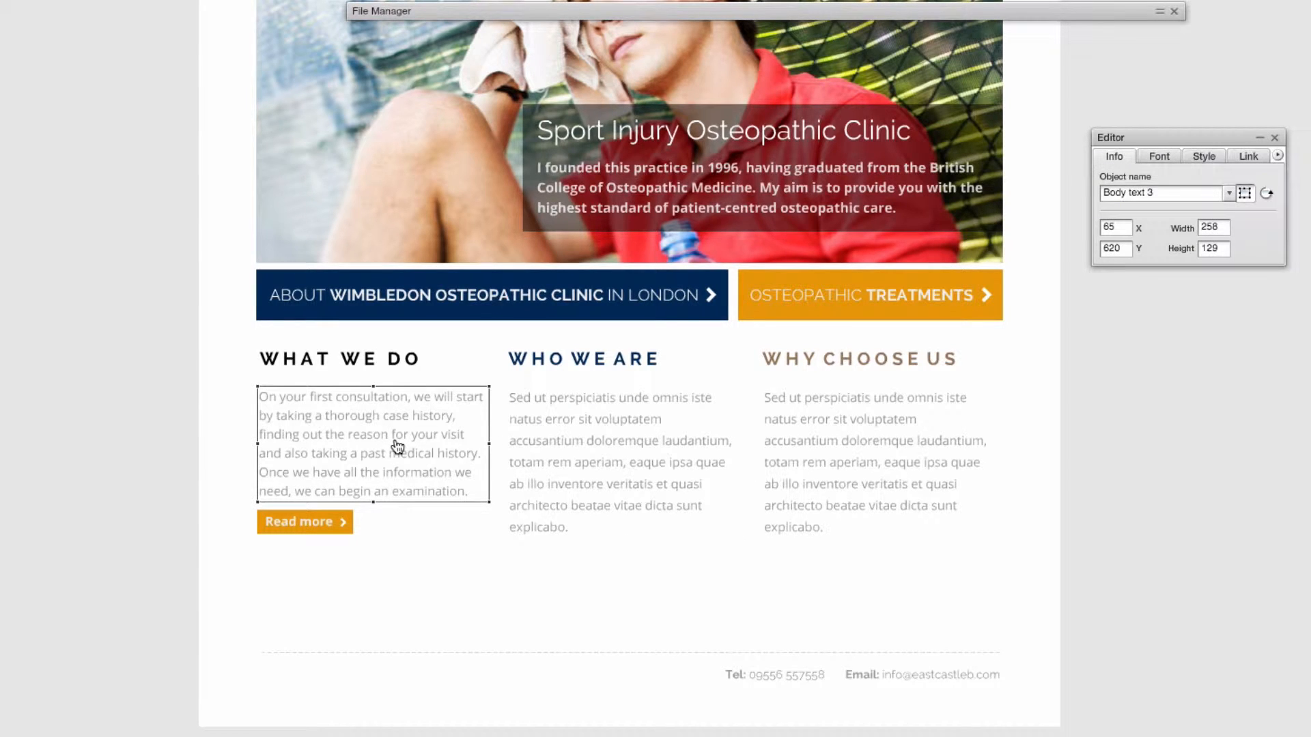
pyautogui.click(1163, 165)
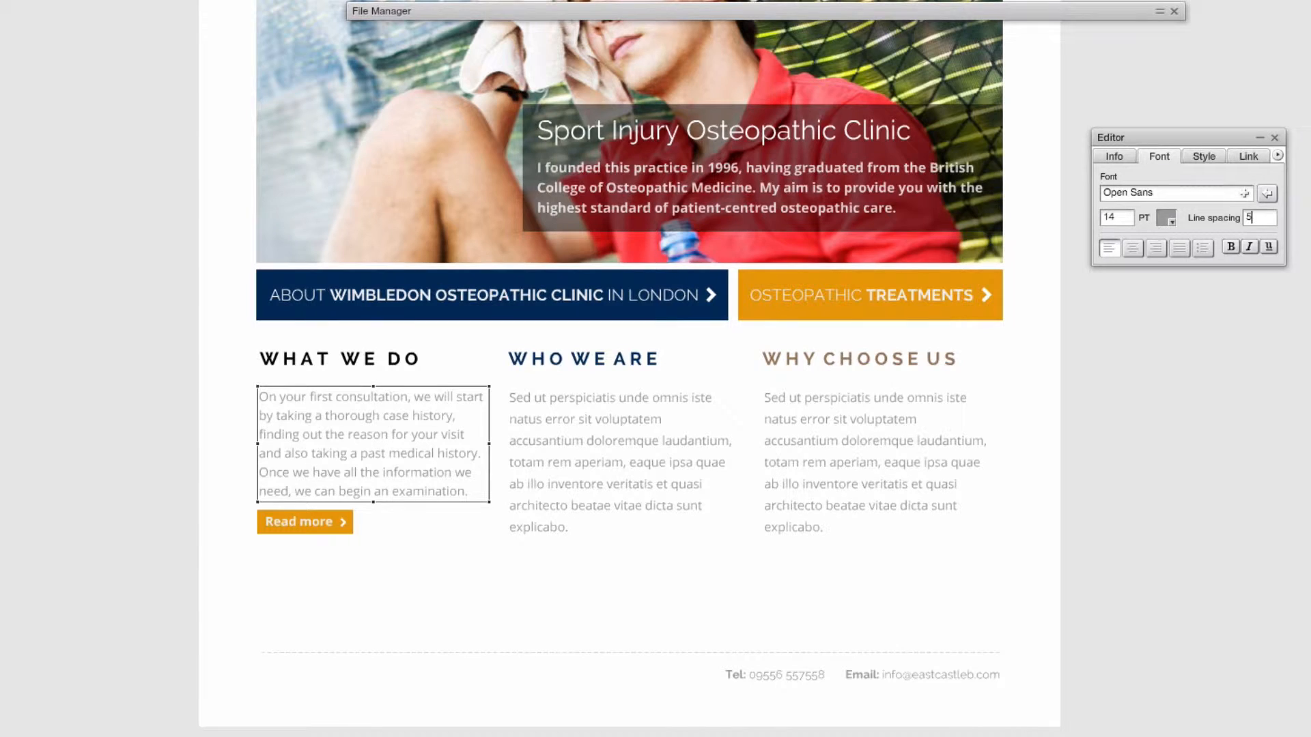
pyautogui.write('5')
pyautogui.press('Return')
# Move the whole Read more button slightly down to restore the gap beneath the respaced What We Do paragraph.
pyautogui.moveTo(161, 445); pyautogui.dragTo(378, 576)
pyautogui.press('Down')
pyautogui.press('Down')
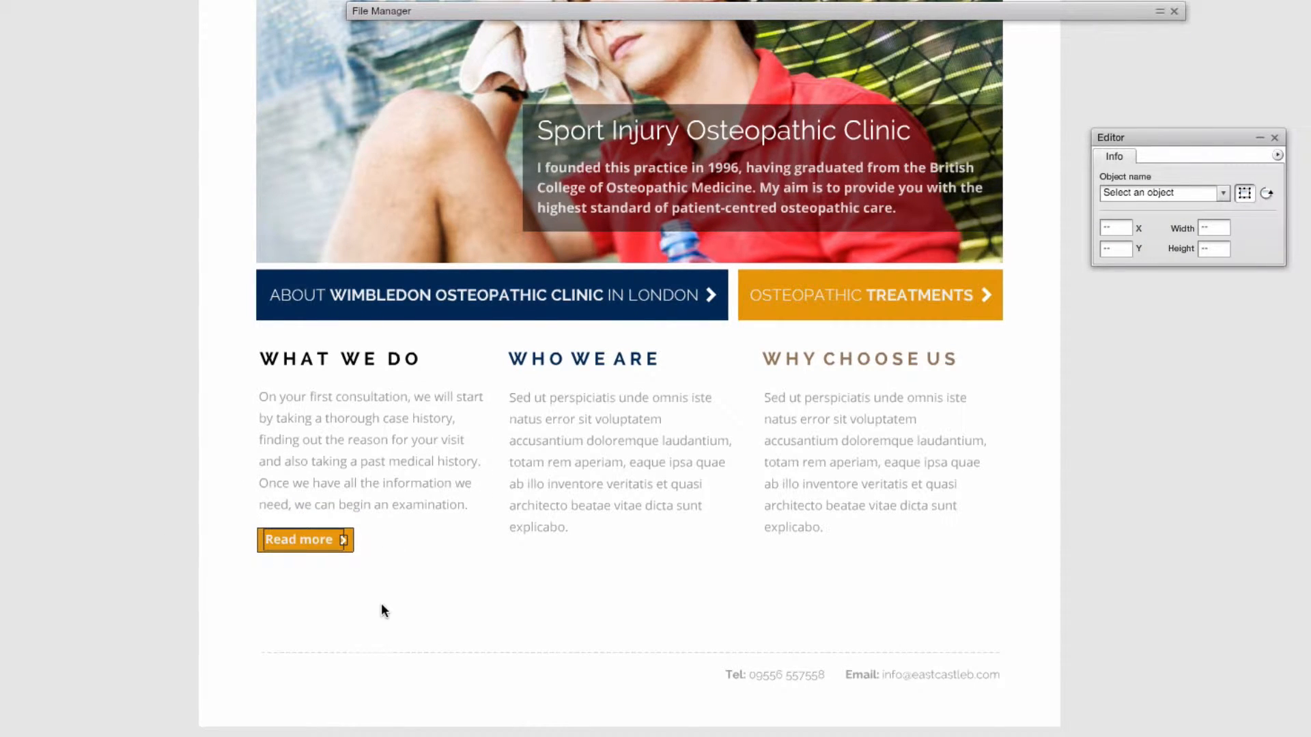
pyautogui.press('Down')
pyautogui.press('Down')
pyautogui.press('Down')
pyautogui.press('Up')
pyautogui.press('Up')
pyautogui.click(336, 610)
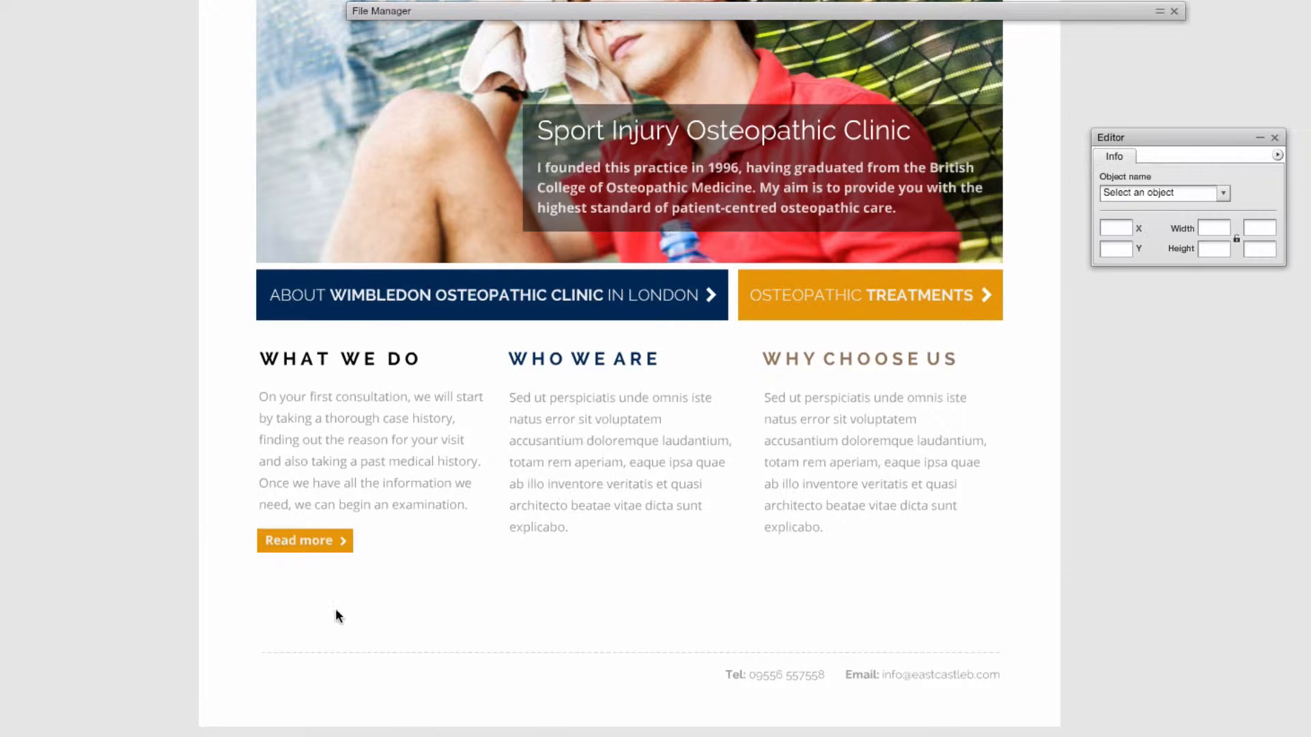
# Nudge the Read more label slightly to the left inside its orange button.
pyautogui.moveTo(387, 581); pyautogui.dragTo(213, 506)
pyautogui.click(284, 638)
pyautogui.click(287, 554)
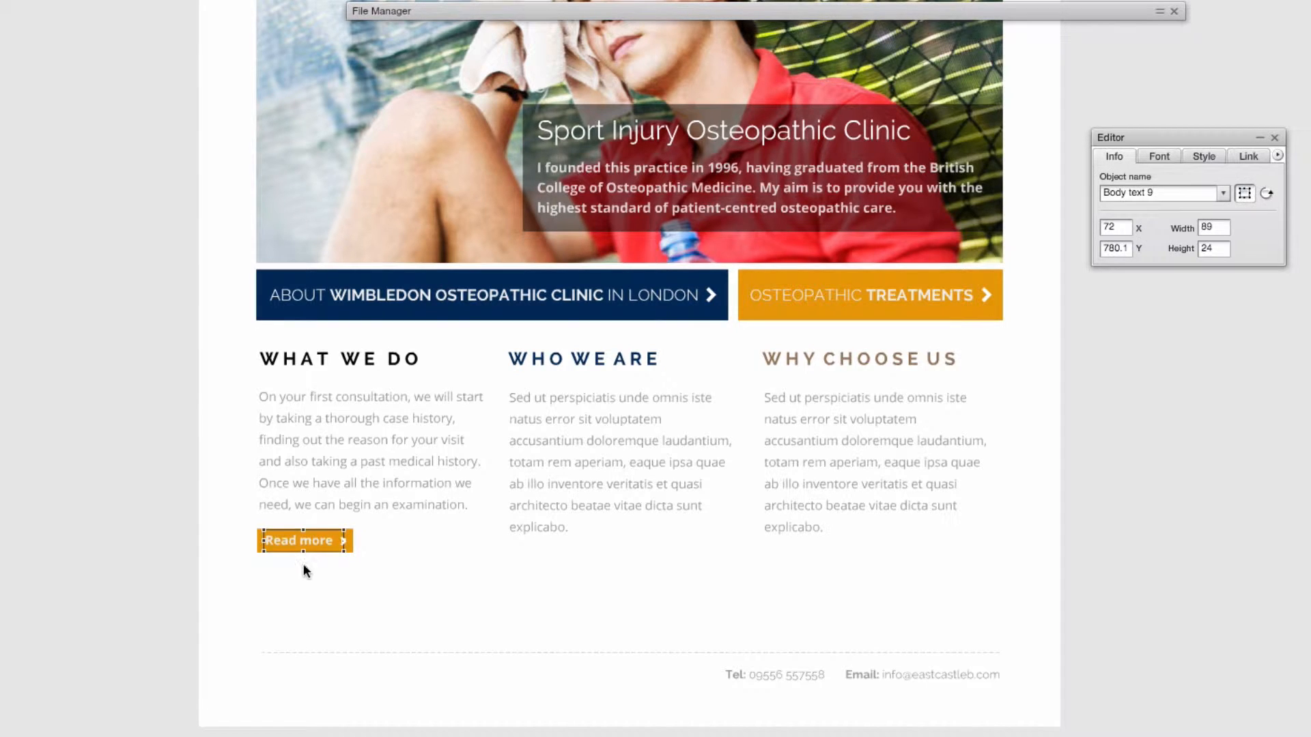
pyautogui.click(293, 598)
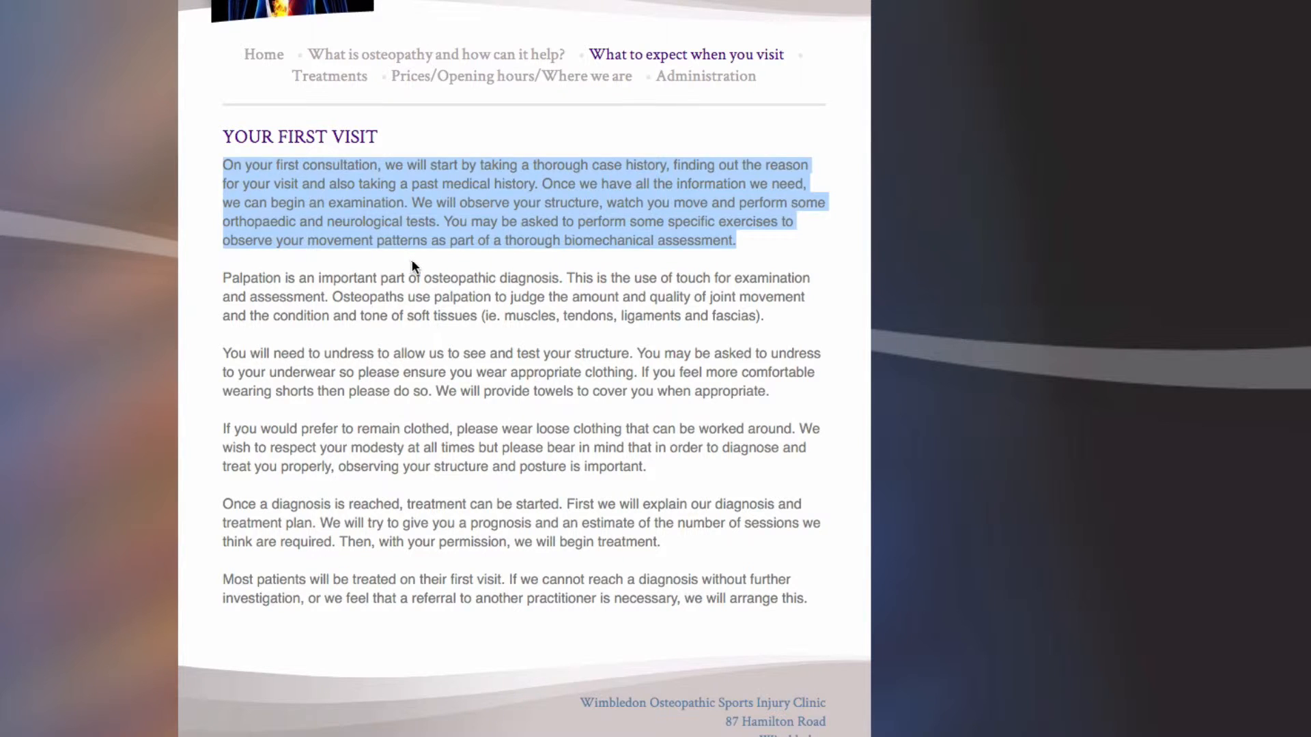
# Switch to the clinic's existing website and copy the opening paragraph about the practice founder from its Home page.
pyautogui.click(412, 260)
pyautogui.scroll(1, 411, 259)
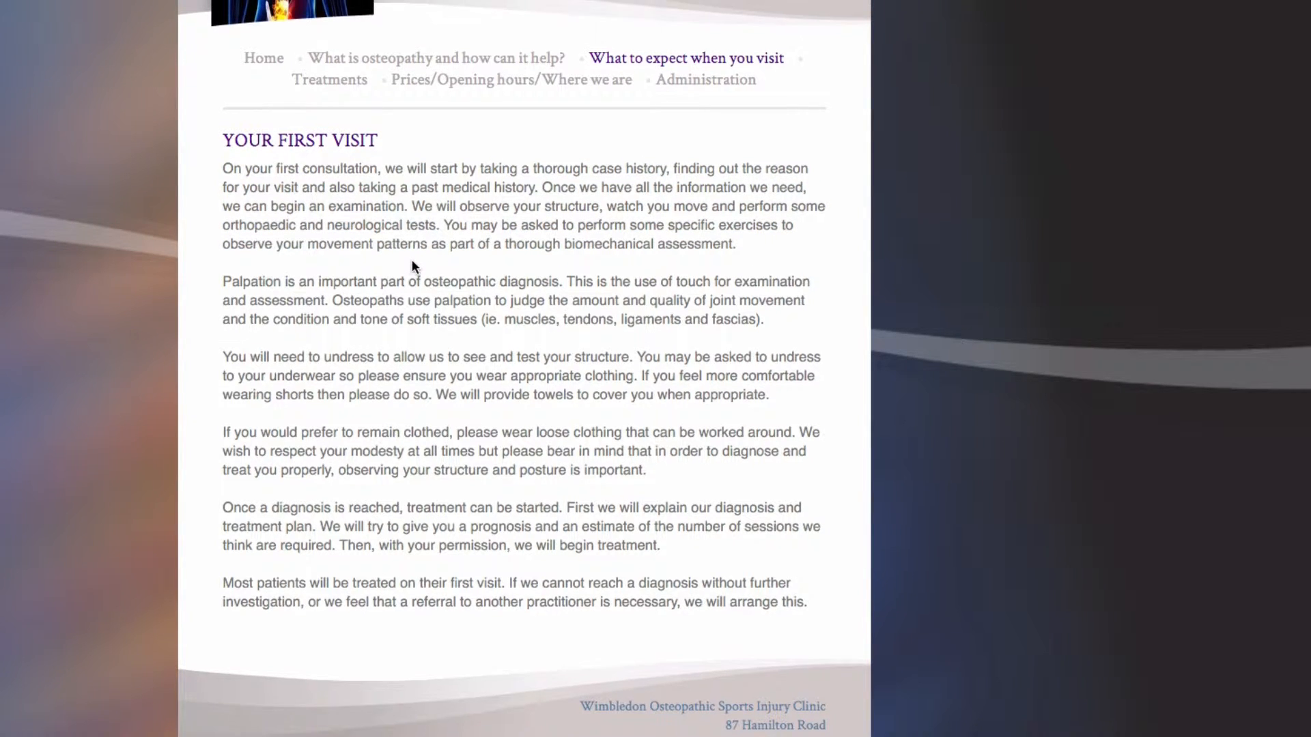
pyautogui.click(405, 68)
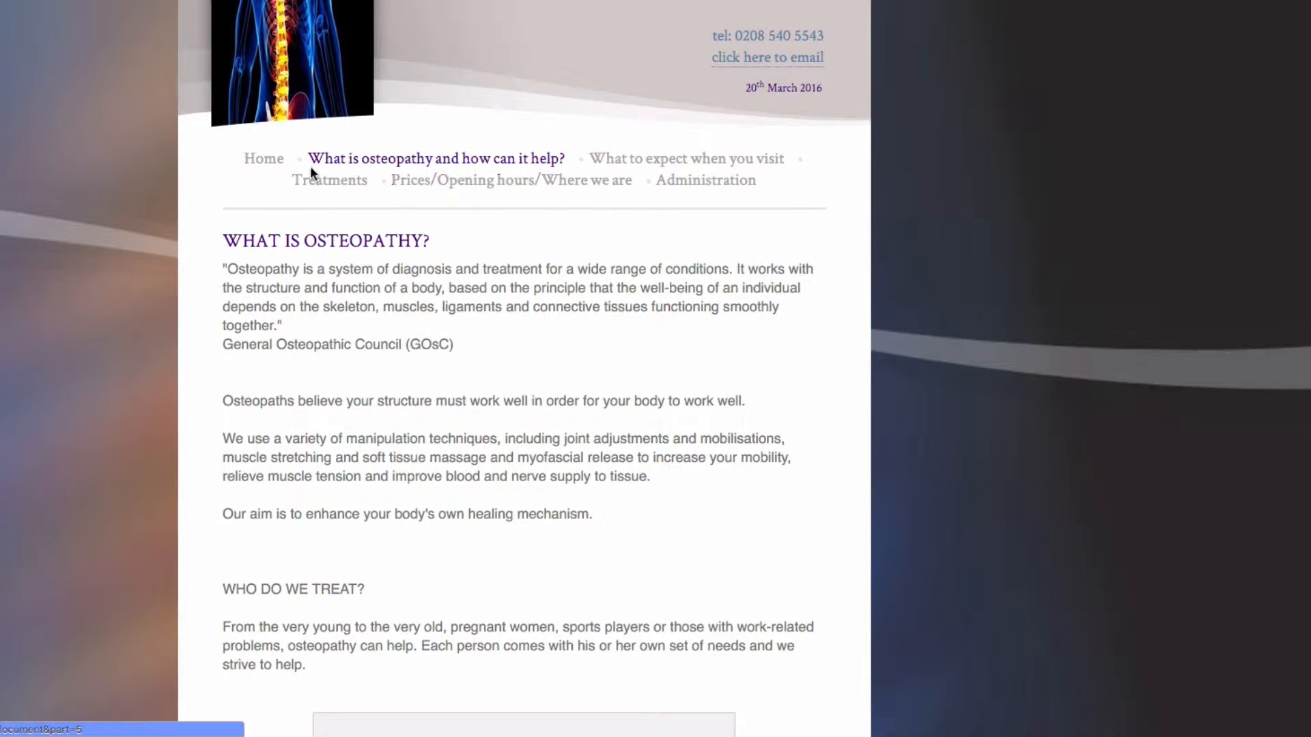
pyautogui.click(667, 166)
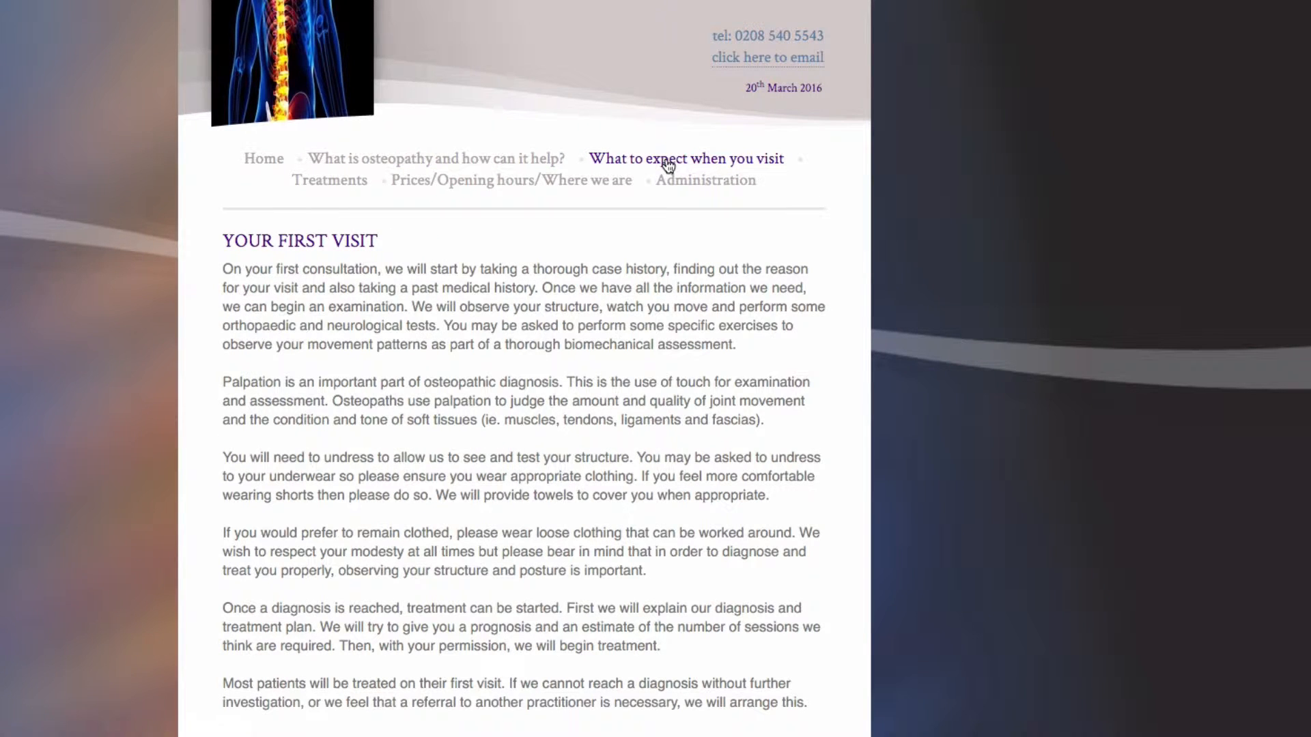
pyautogui.click(270, 162)
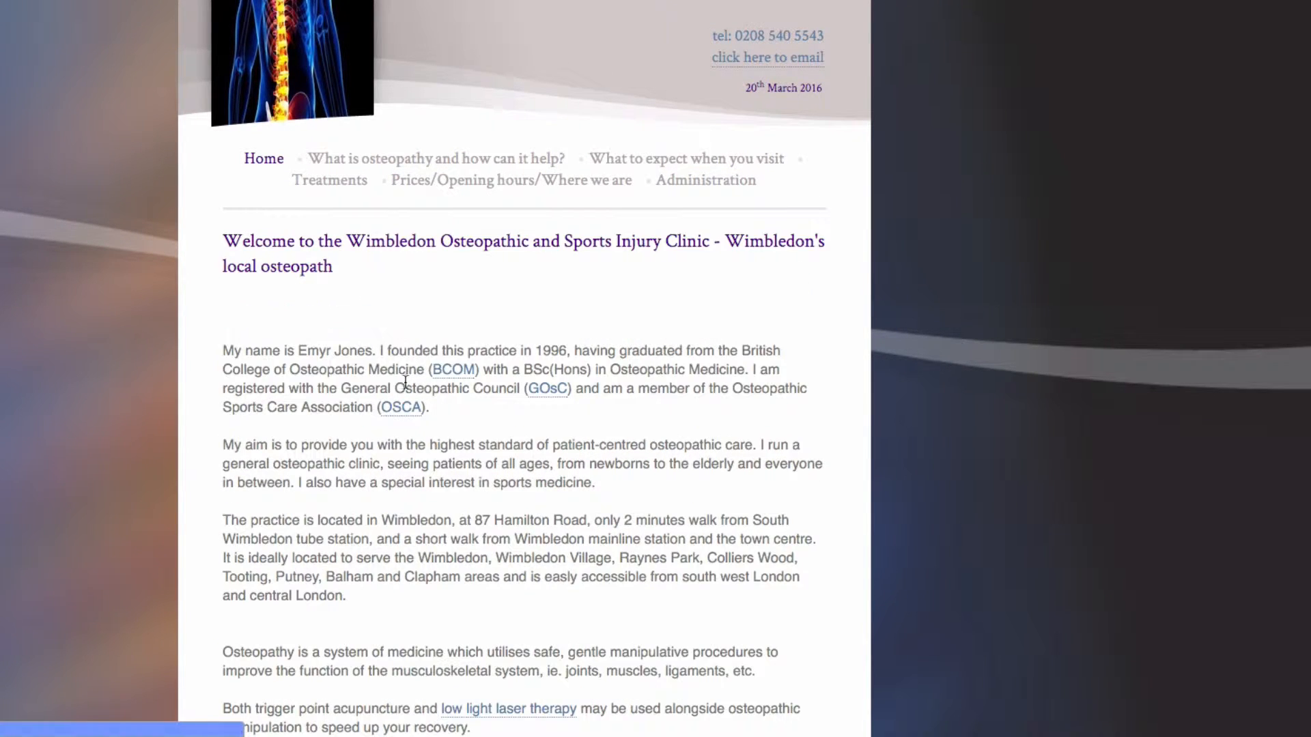
pyautogui.scroll(-1, 401, 382)
pyautogui.moveTo(222, 317); pyautogui.dragTo(463, 376)
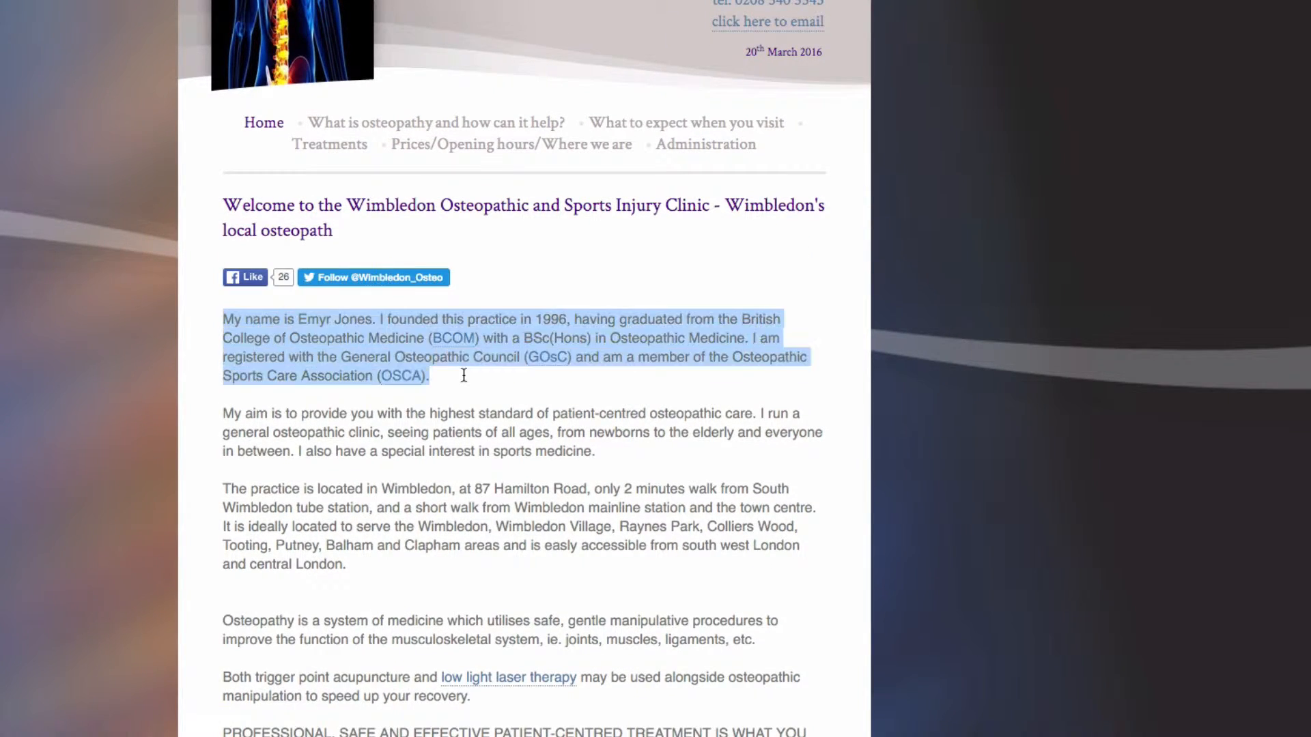
pyautogui.rightClick(326, 327)
pyautogui.click(336, 354)
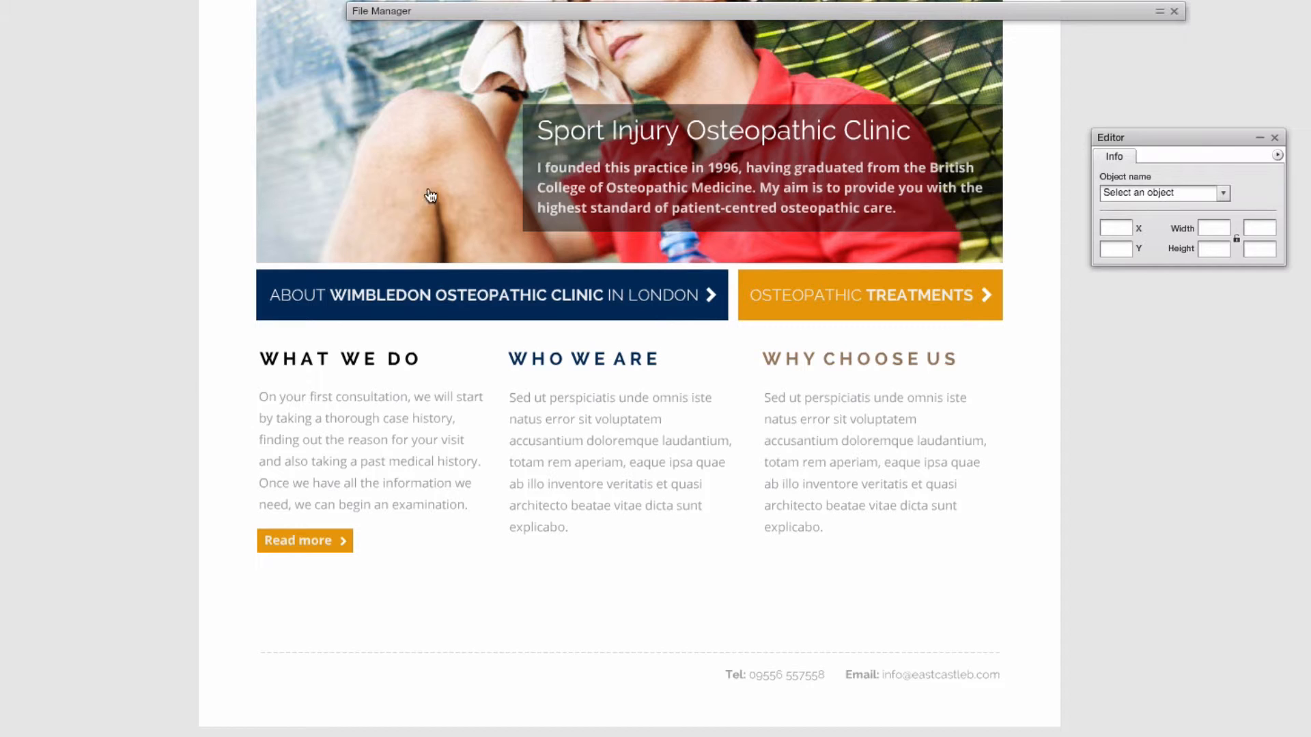
# Replace the placeholder text under Who We Are with the copied founder paragraph.
pyautogui.doubleClick(553, 431)
pyautogui.hotkey('ctrl', 'a')
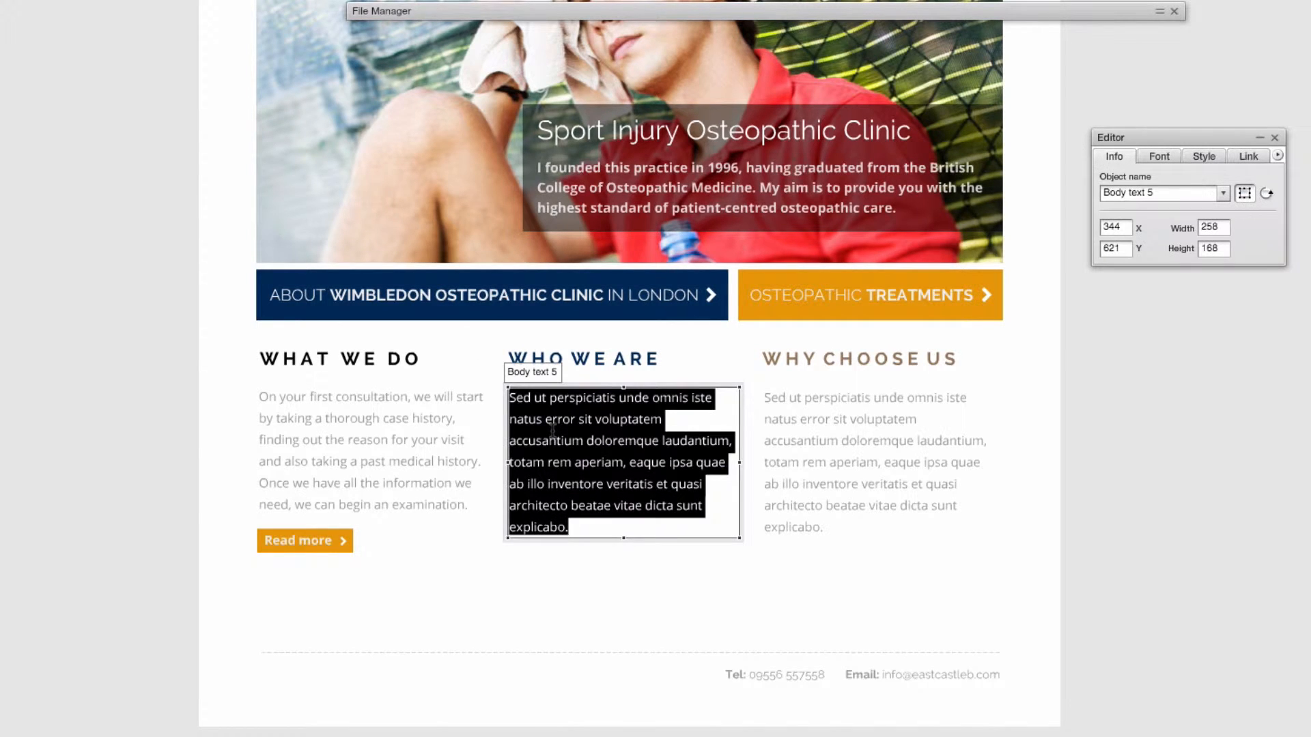
pyautogui.hotkey('ctrl', 'v')
pyautogui.click(588, 579)
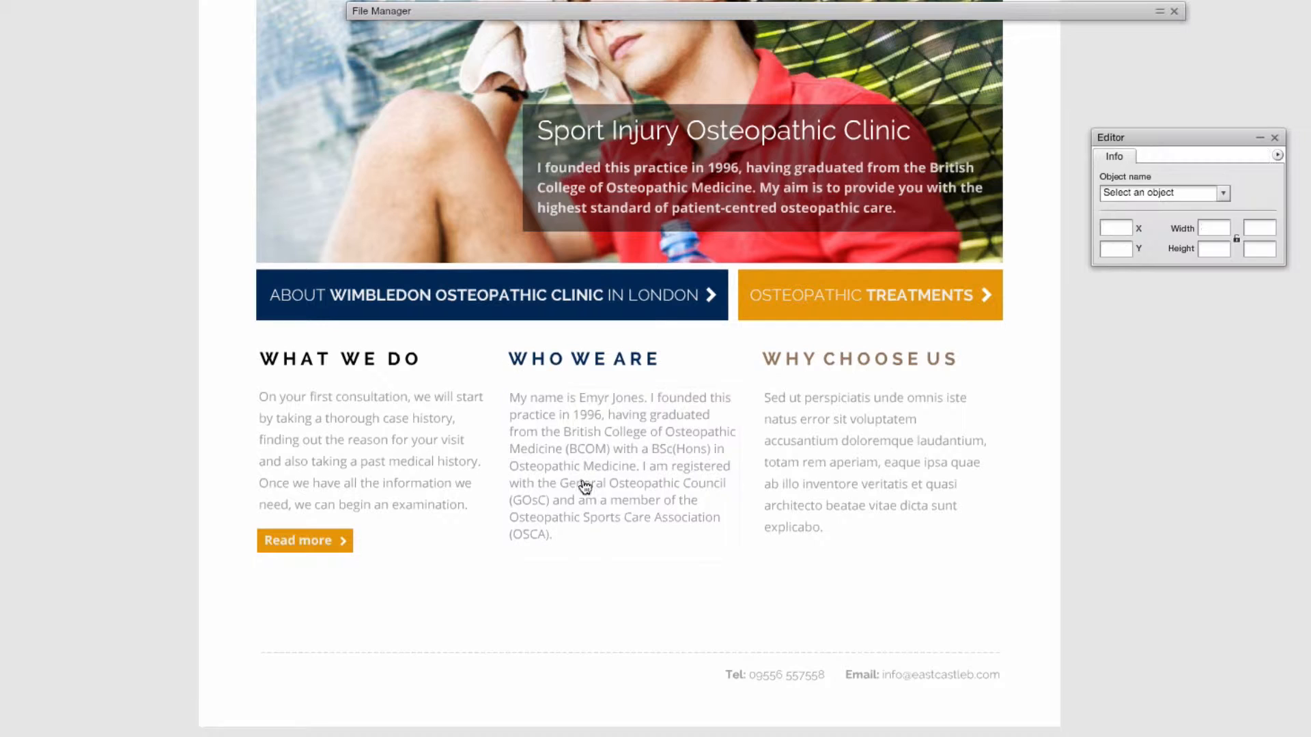
# Set the Who We Are paragraph's line spacing to 5.
pyautogui.click(579, 488)
pyautogui.click(1159, 157)
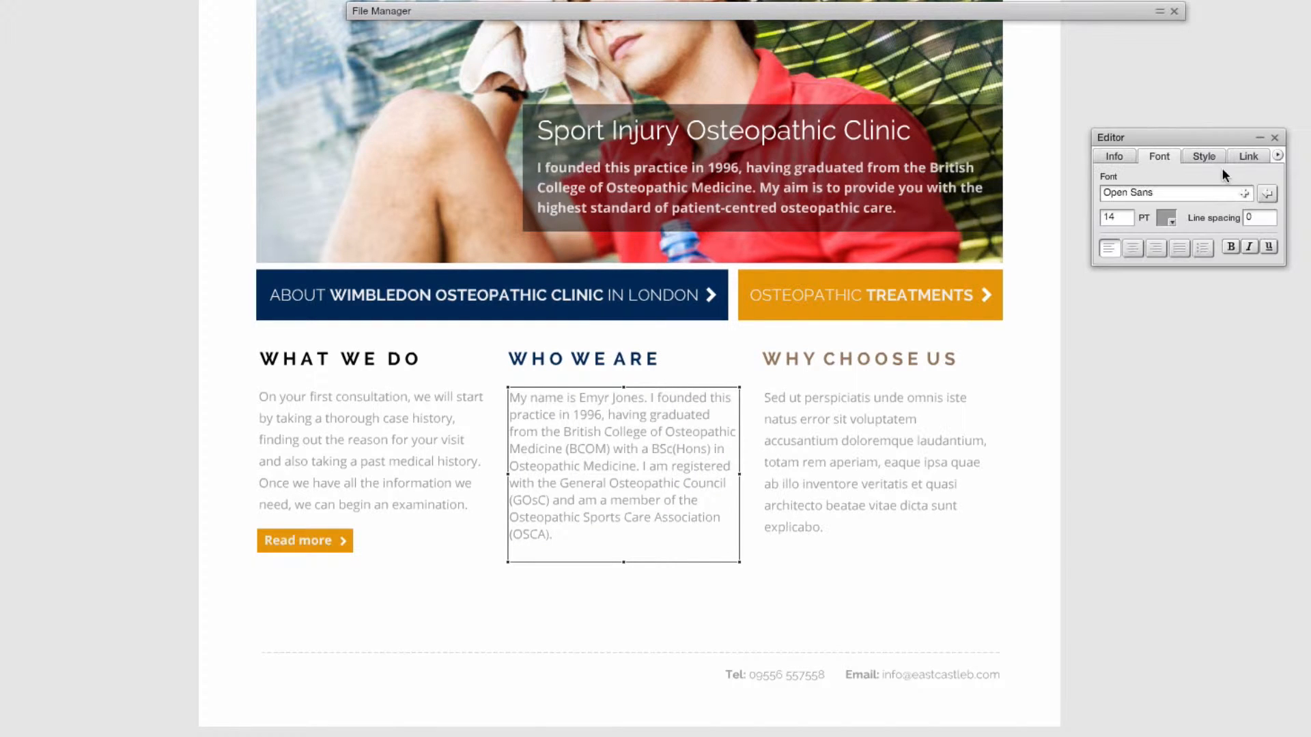
pyautogui.click(1267, 196)
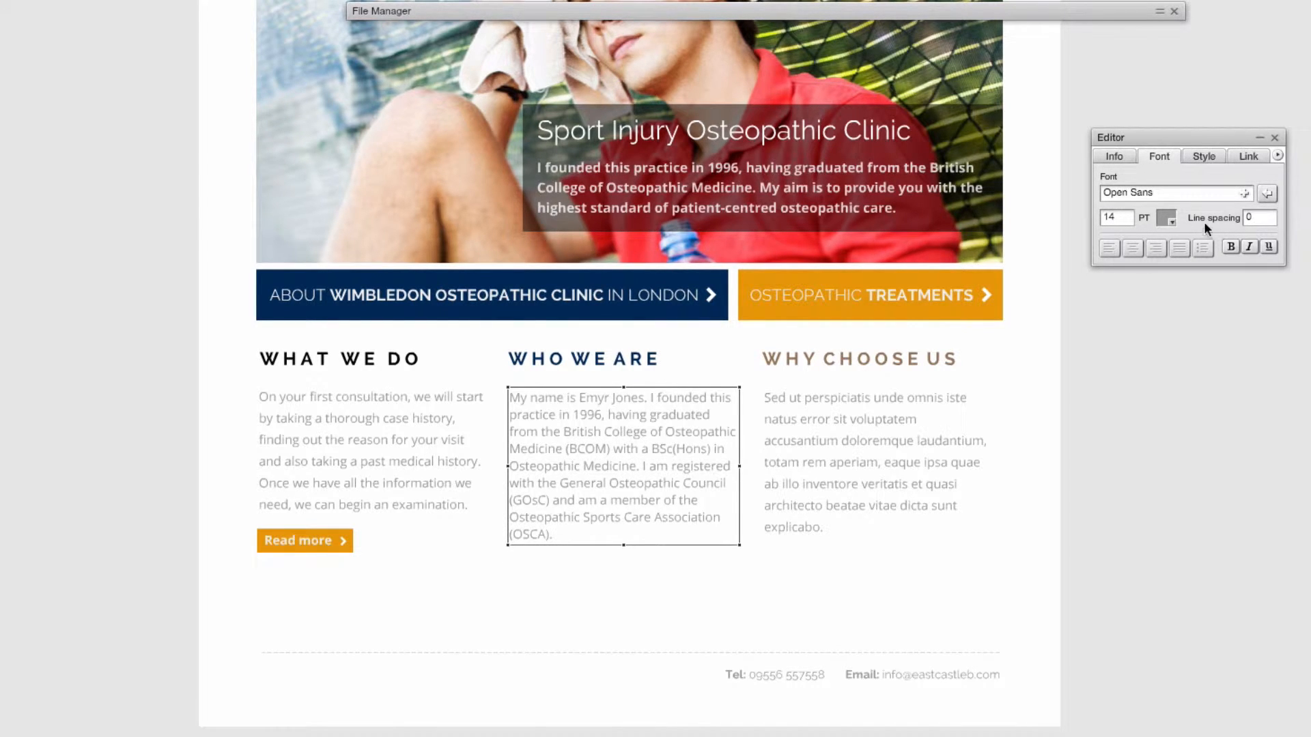
pyautogui.write('5')
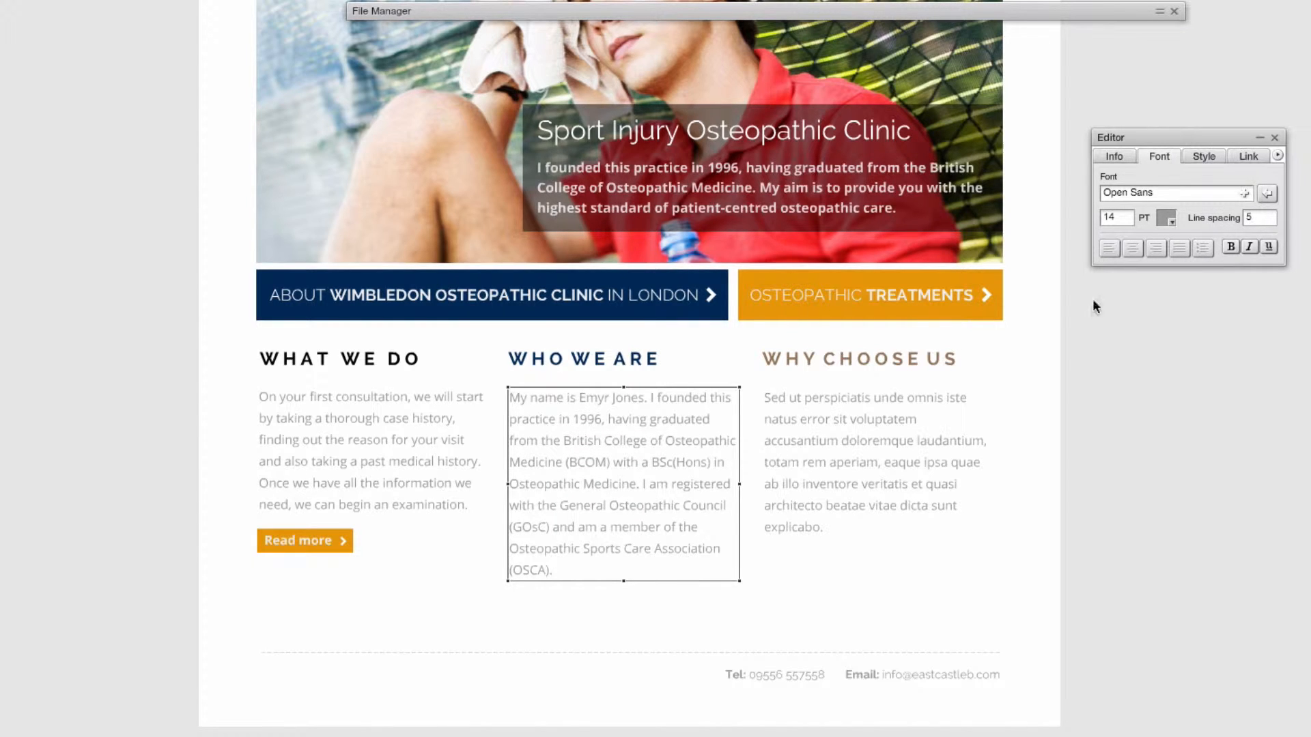
pyautogui.click(497, 559)
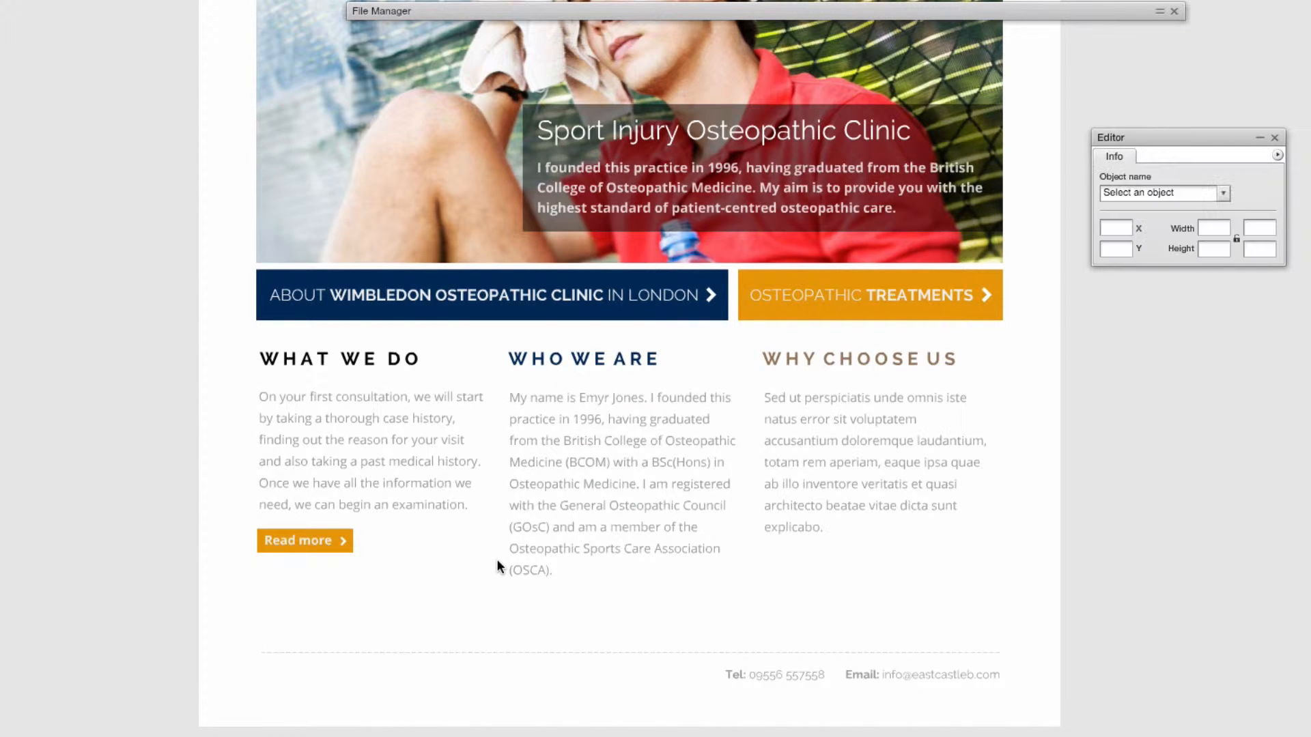
# Delete the closing sentence about the GOsC registration and OSCA membership from the Who We Are paragraph.
pyautogui.click(639, 530)
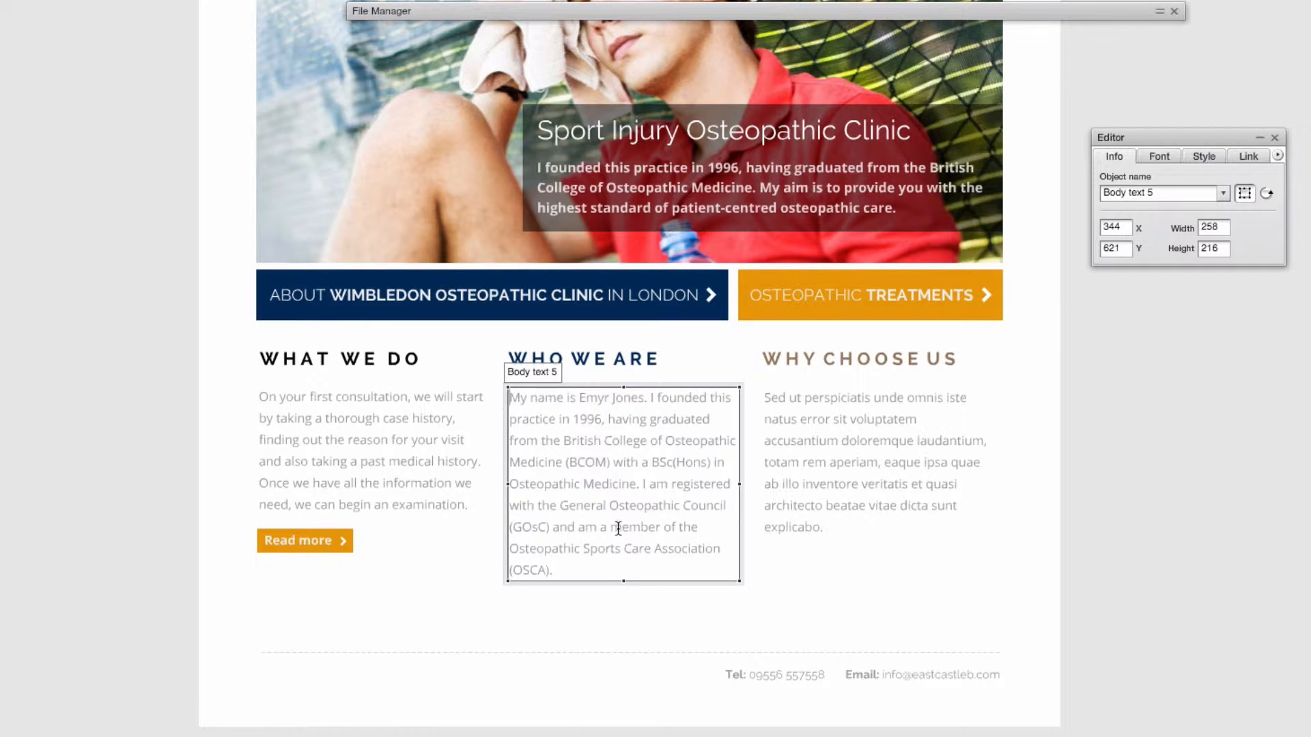
pyautogui.moveTo(642, 487); pyautogui.dragTo(729, 600)
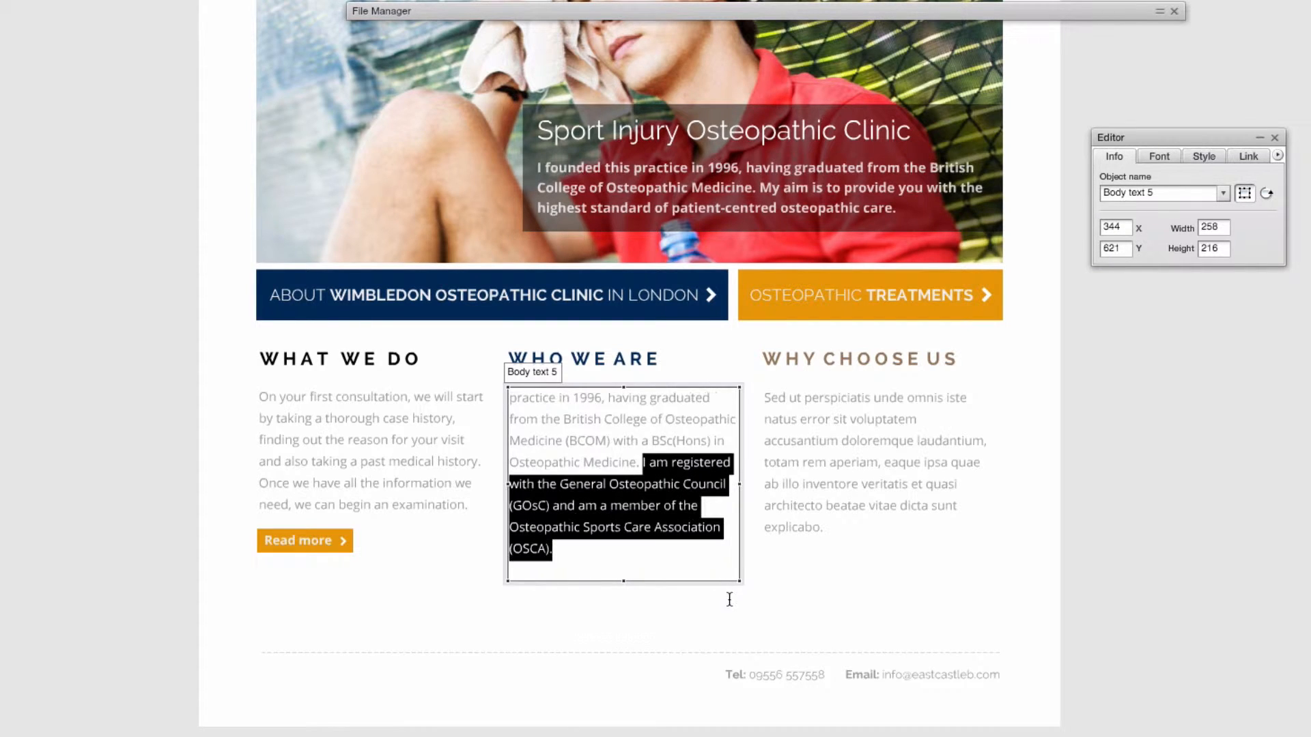
pyautogui.press('BackSpace')
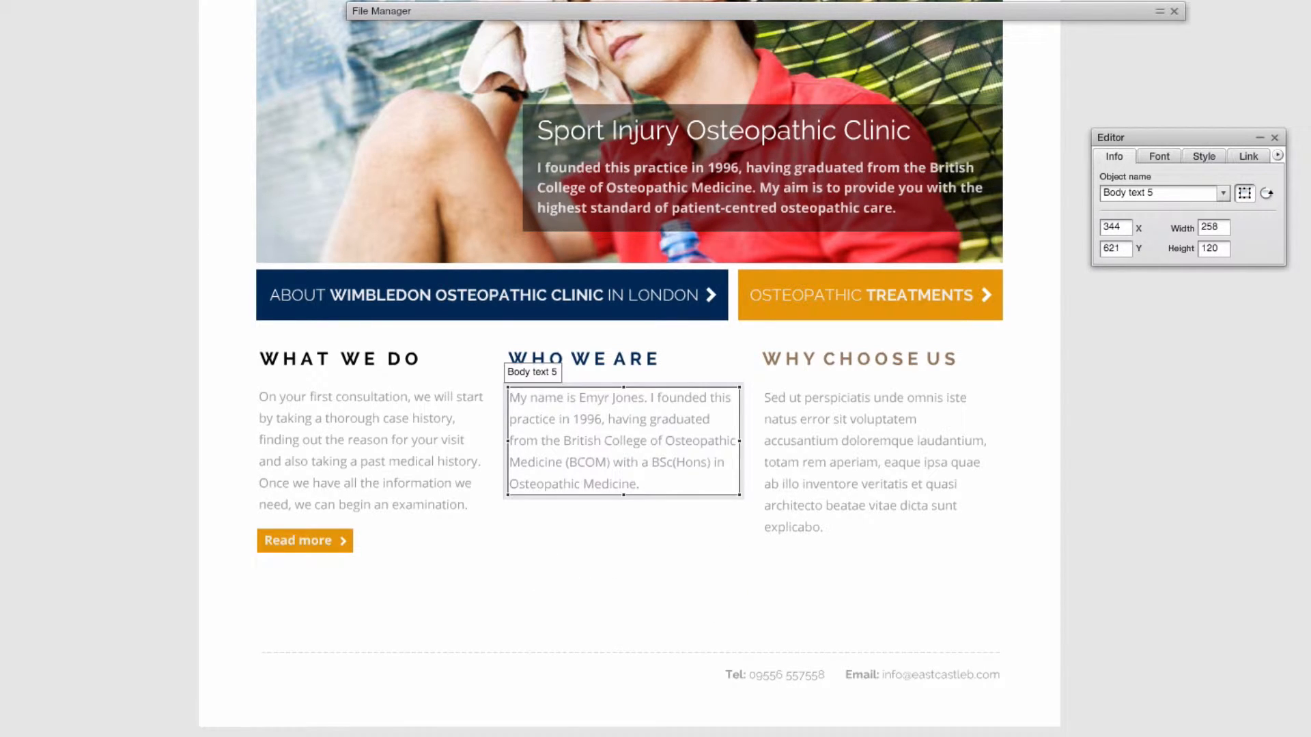
pyautogui.click(532, 614)
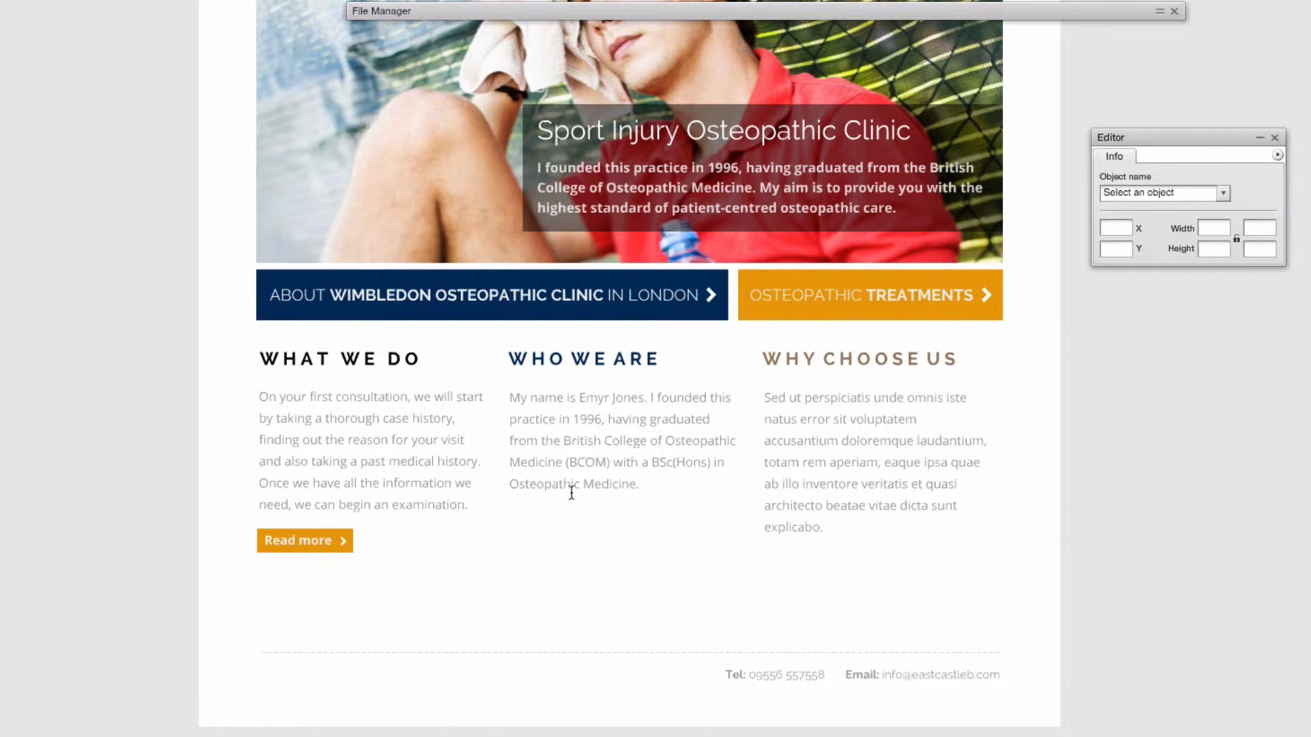
# Paste the full founder paragraph over all of the Who We Are text and set its line spacing to 5.
pyautogui.click(657, 485)
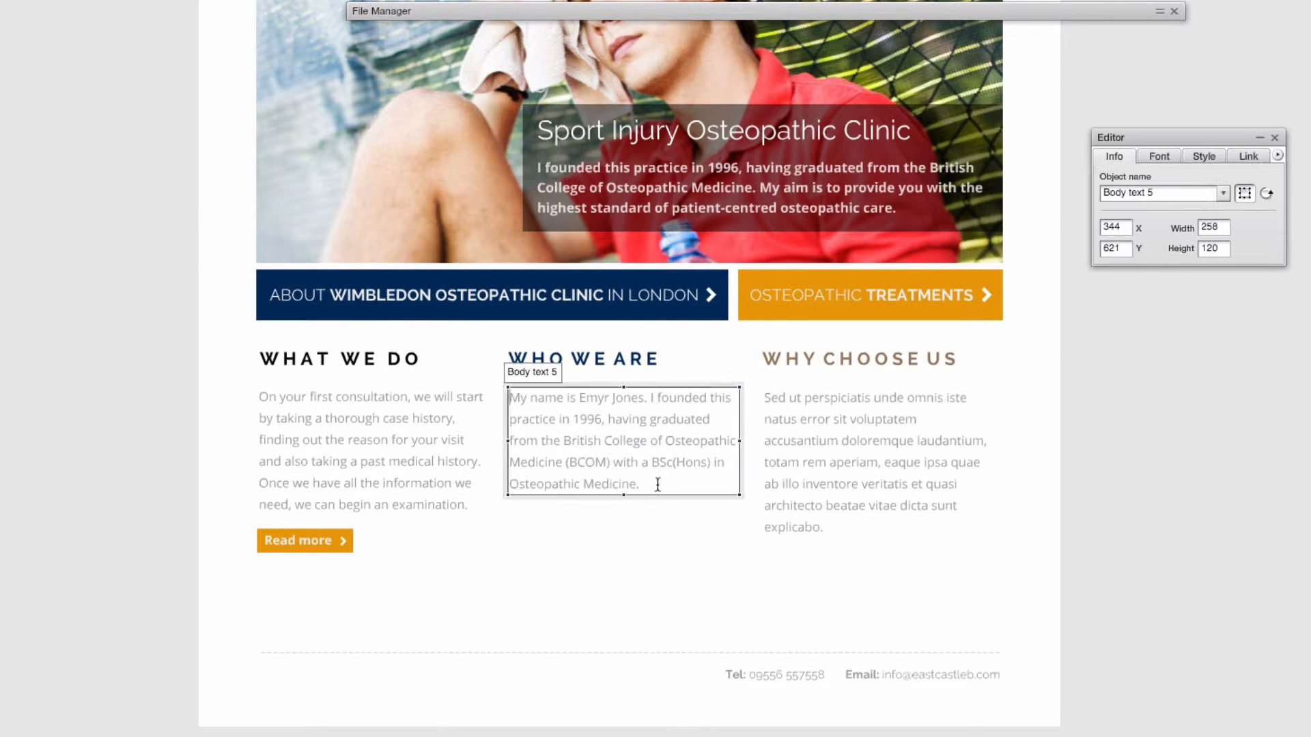
pyautogui.hotkey('ctrl', 'a')
pyautogui.hotkey('ctrl', 'v')
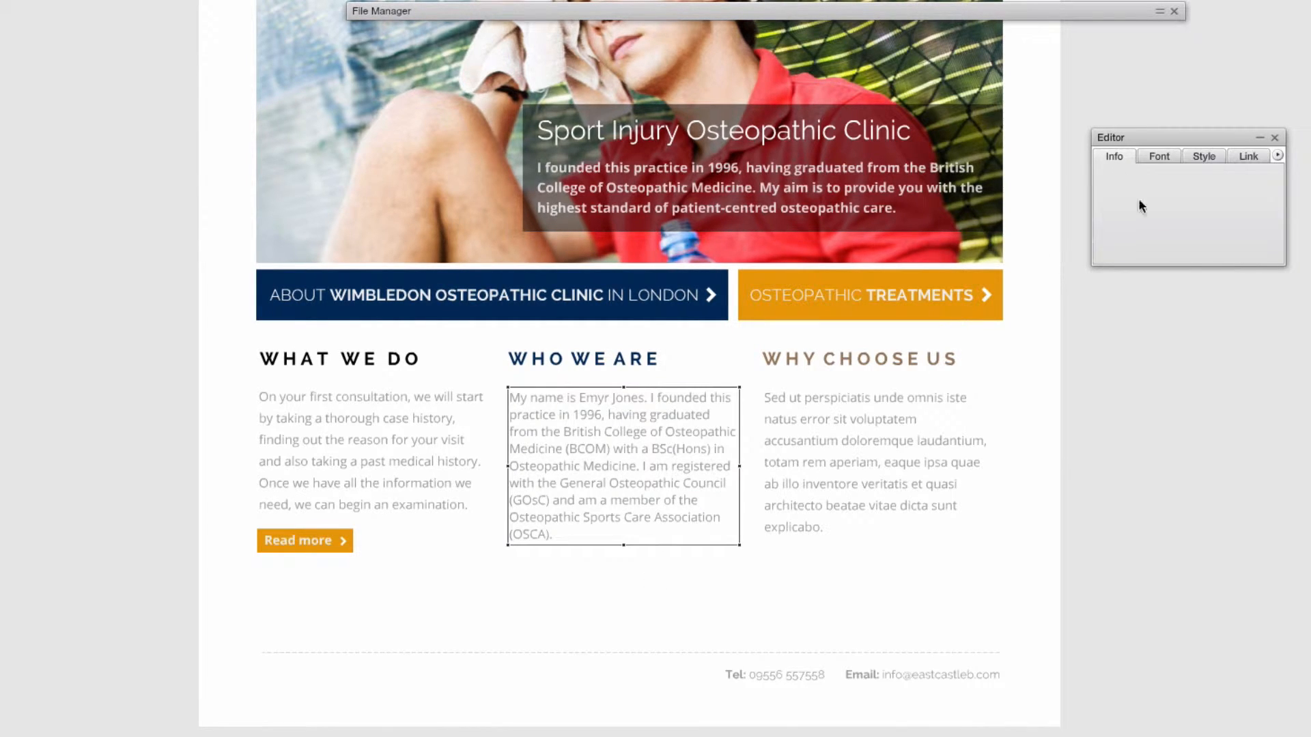
pyautogui.click(1159, 156)
pyautogui.click(1254, 217)
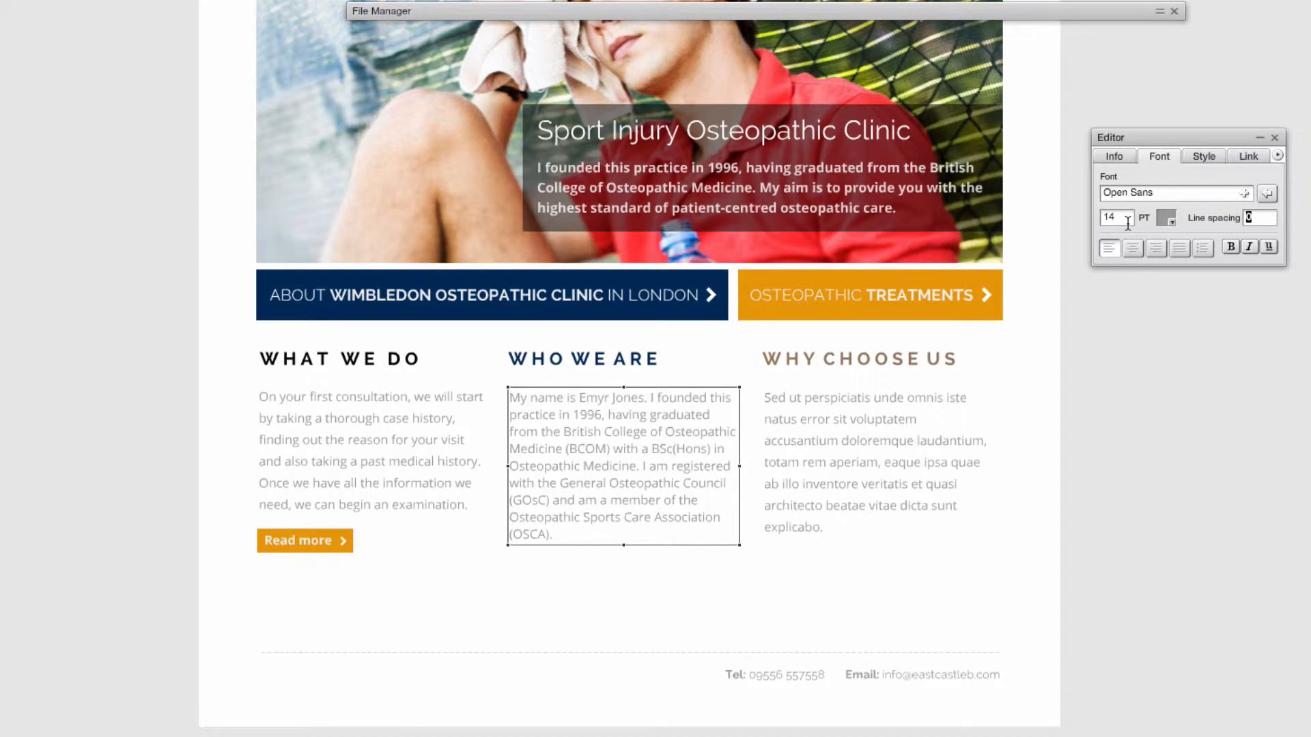
pyautogui.write('5')
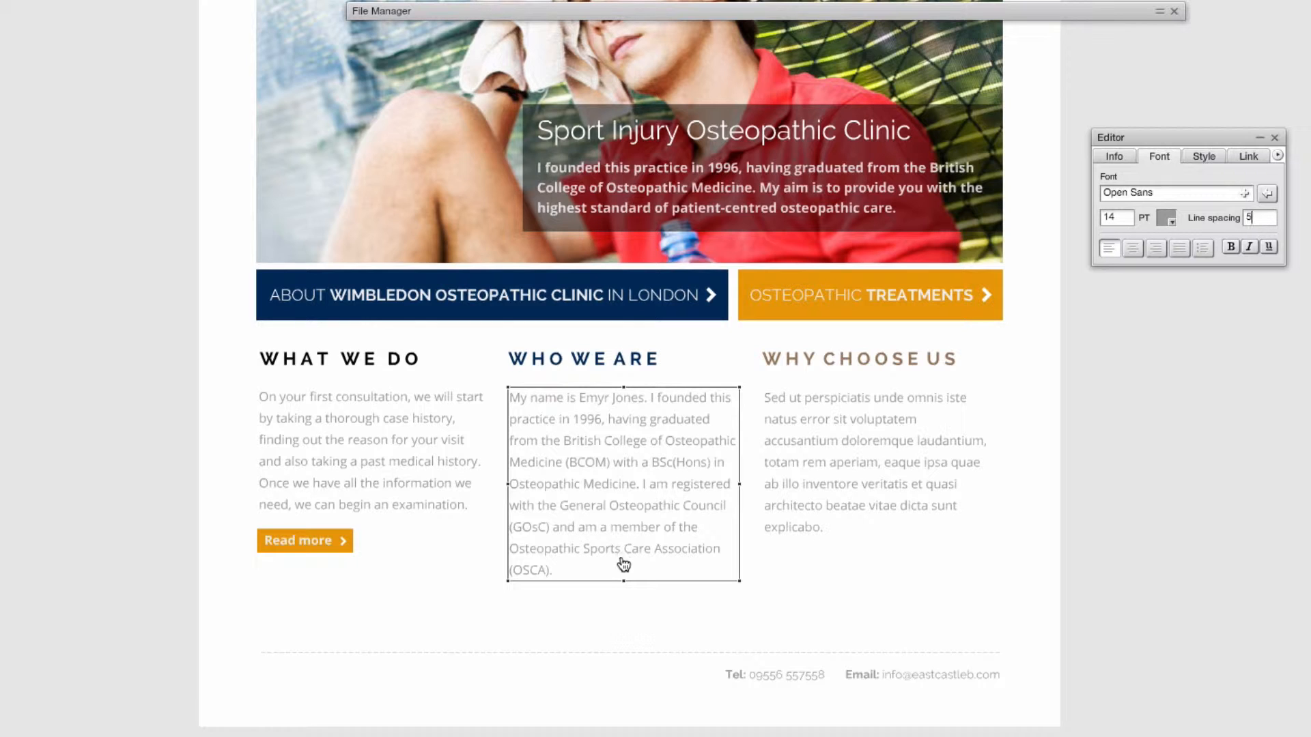
# Shorten the Osteopathic Sports Care Association membership wording in the Who We Are paragraph so it ends with "and OSCA.".
pyautogui.doubleClick(523, 575)
pyautogui.click(511, 570)
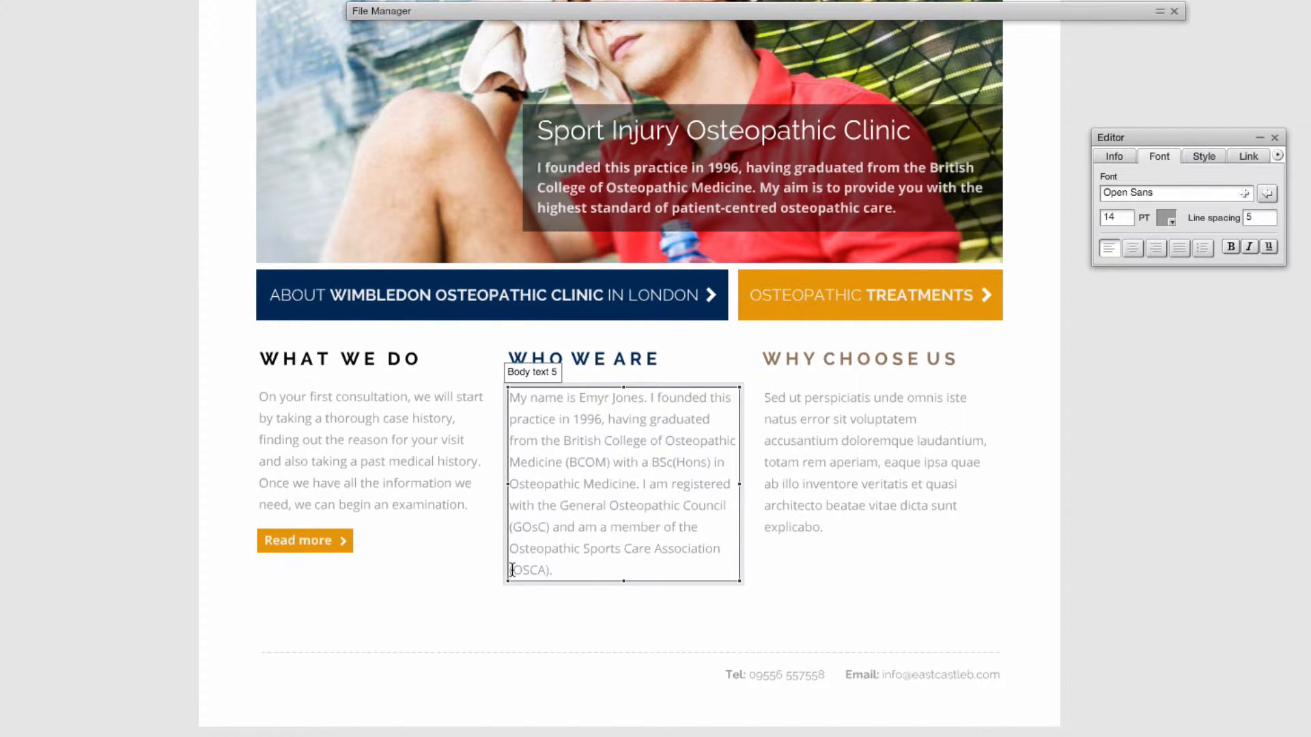
pyautogui.moveTo(513, 558); pyautogui.dragTo(513, 548)
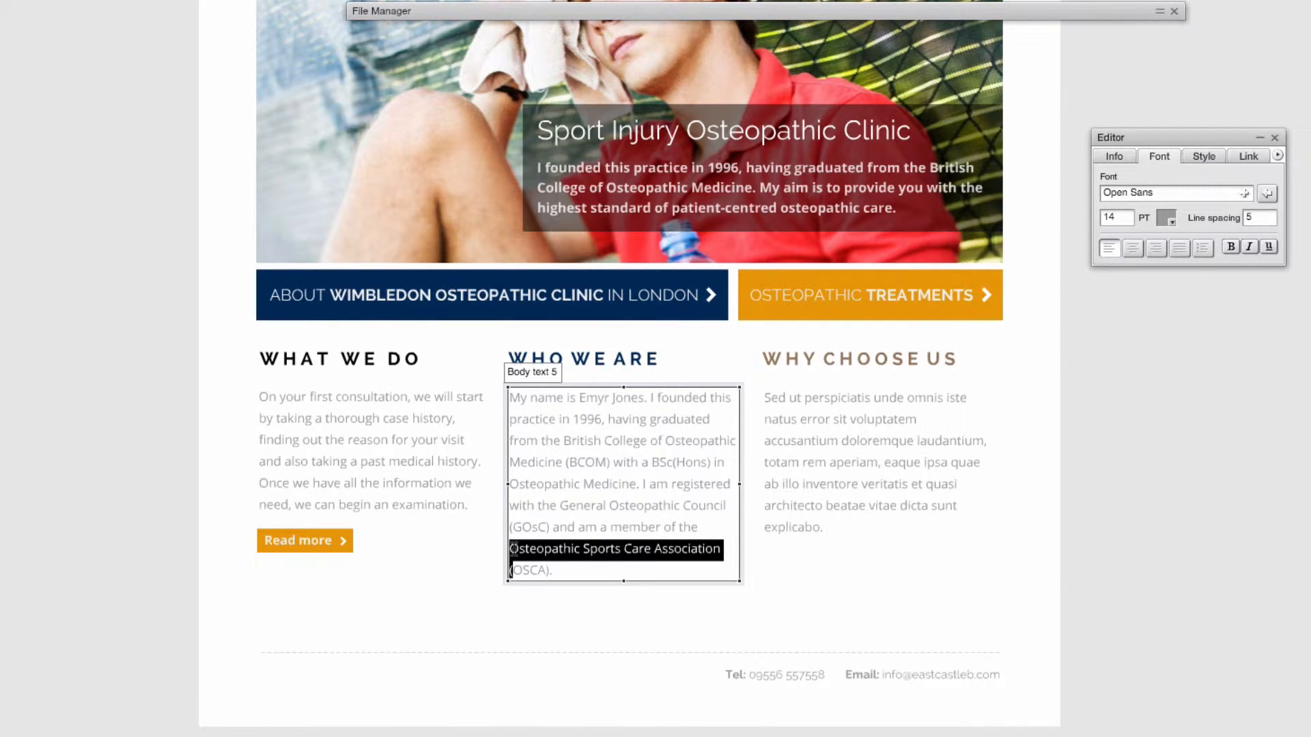
pyautogui.keyDown('shift'); pyautogui.click(581, 523); pyautogui.keyUp('shift')
pyautogui.press('BackSpace')
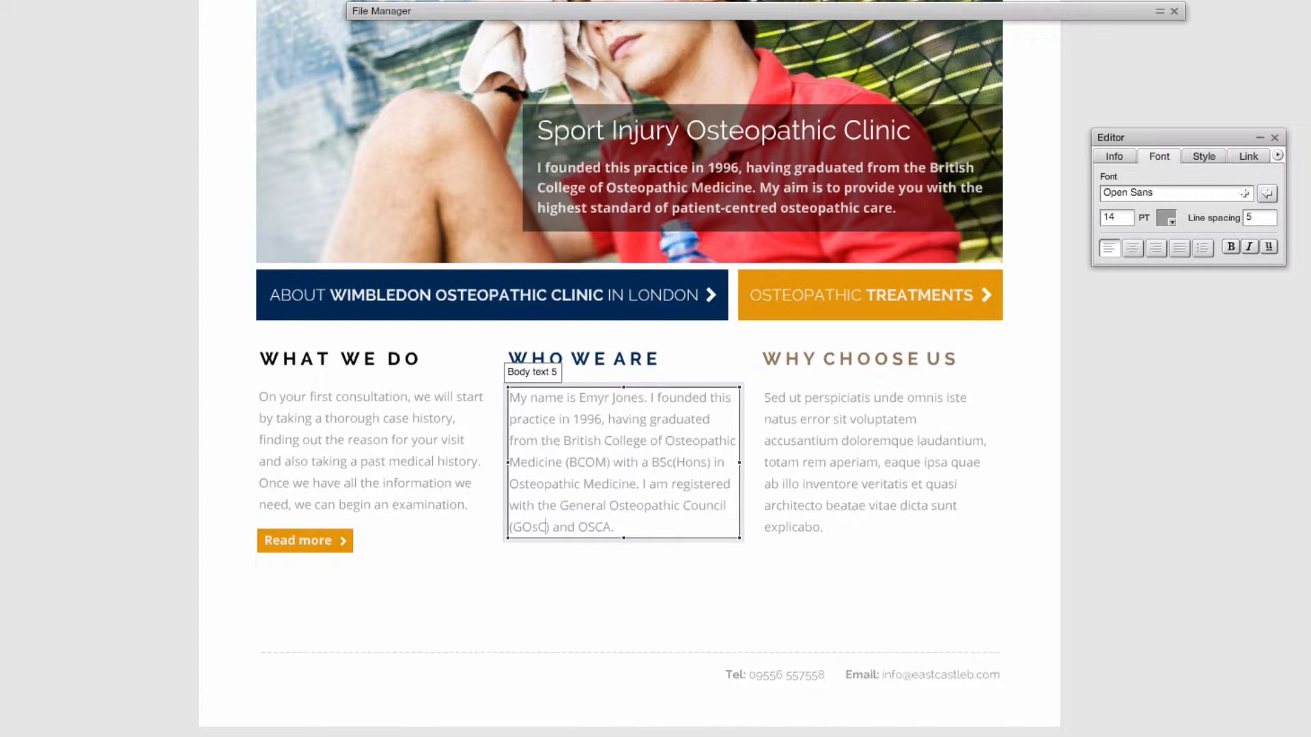
# Shorten the General Osteopathic Council reference so the Who We Are paragraph's last sentence reads "I am registered with GOsC and OSCA.".
pyautogui.press('BackSpace')
pyautogui.moveTo(727, 507); pyautogui.dragTo(541, 506)
pyautogui.press('BackSpace')
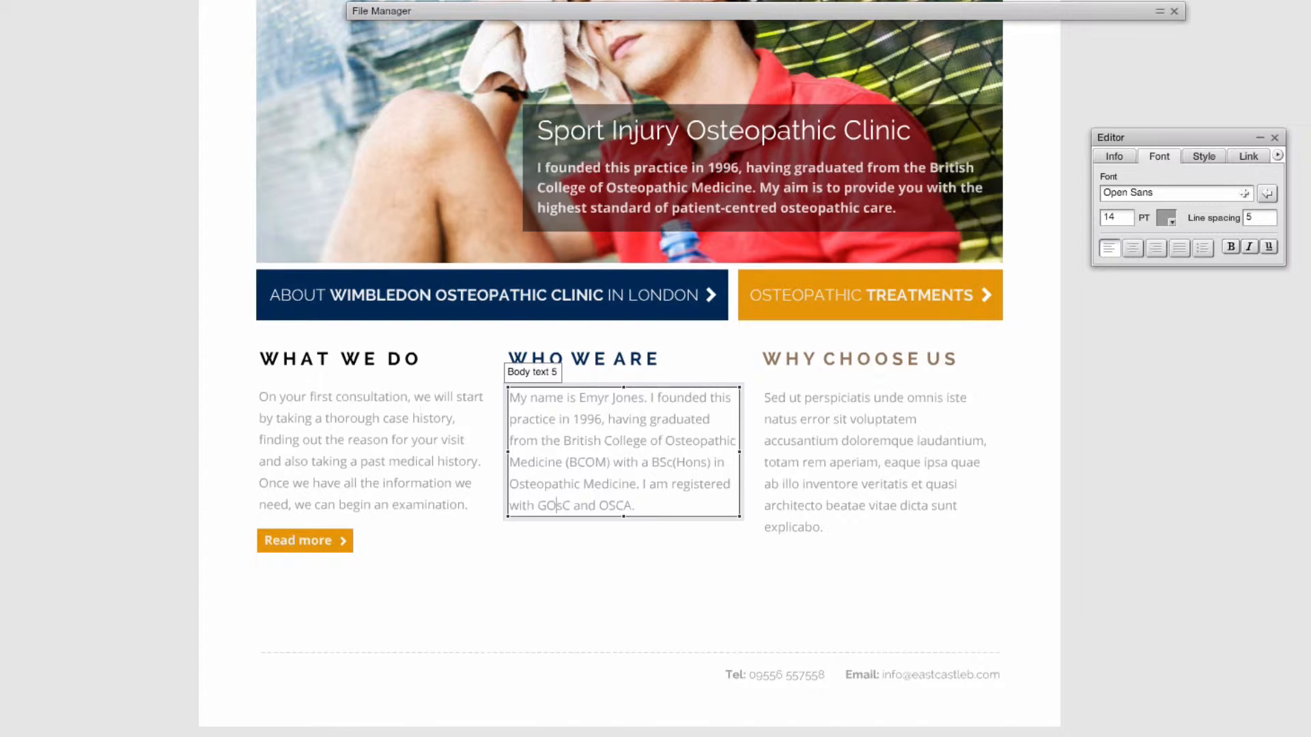
# Insert "a member of" before OSCA in the Who We Are paragraph and place a copy of the Read more button beneath it.
pyautogui.write('a member of')
pyautogui.moveTo(433, 608); pyautogui.dragTo(196, 514)
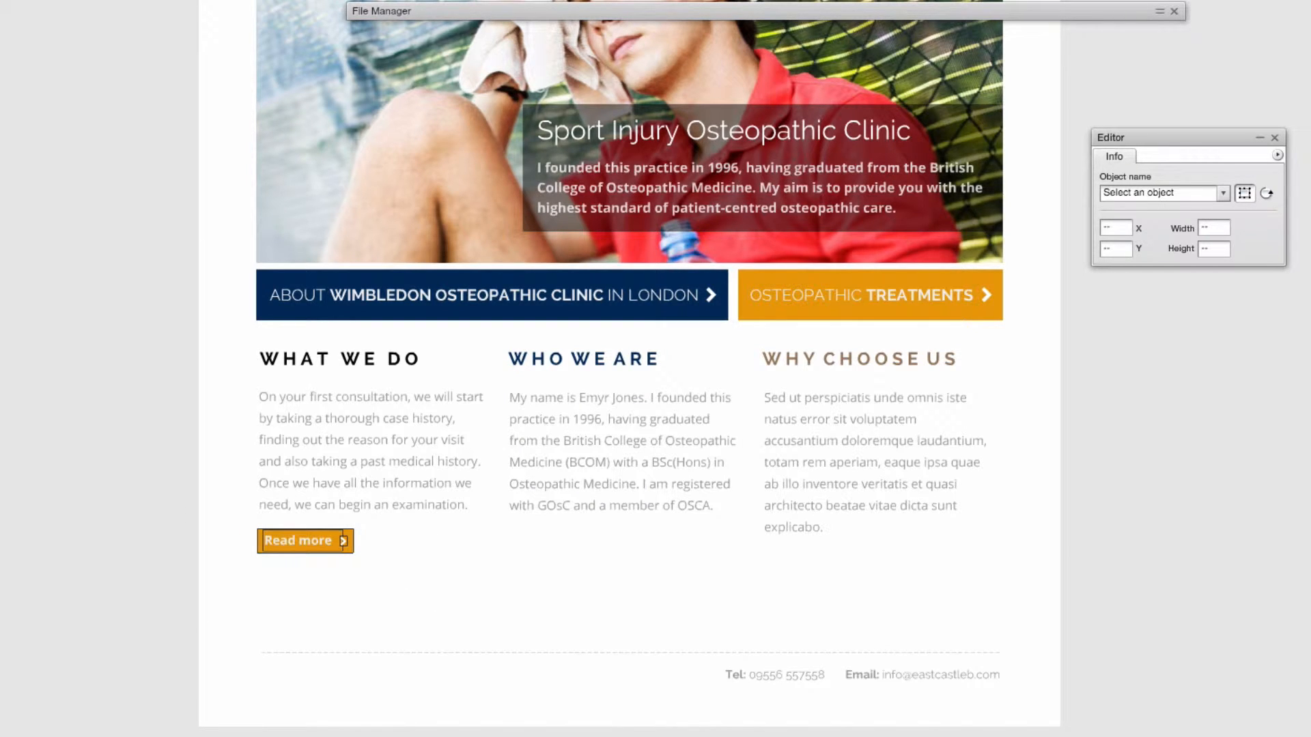
pyautogui.hotkey('ctrl', 'd')
pyautogui.moveTo(328, 564); pyautogui.dragTo(565, 547)
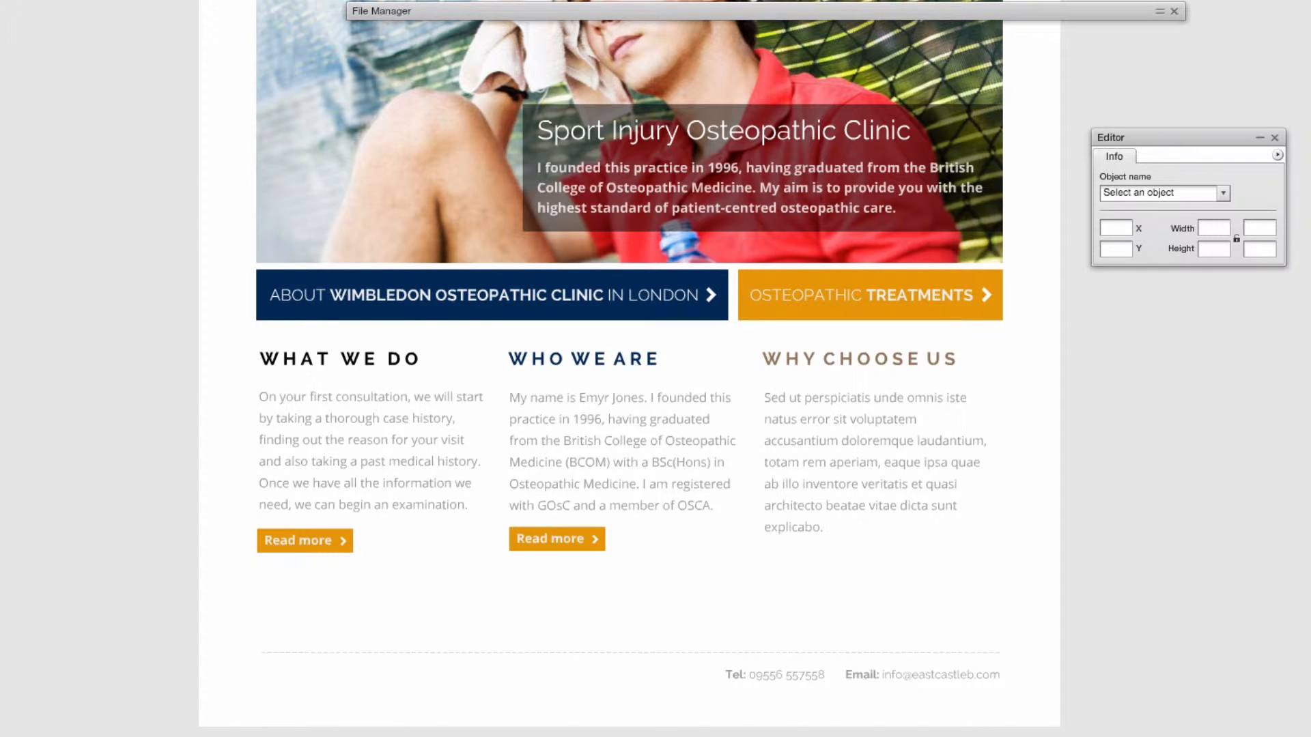
# Add a vertical guide along the hero image's left edge and nudge the whole What We Do column left to meet it.
pyautogui.moveTo(28, 274); pyautogui.dragTo(255, 489)
pyautogui.moveTo(190, 605); pyautogui.dragTo(515, 317)
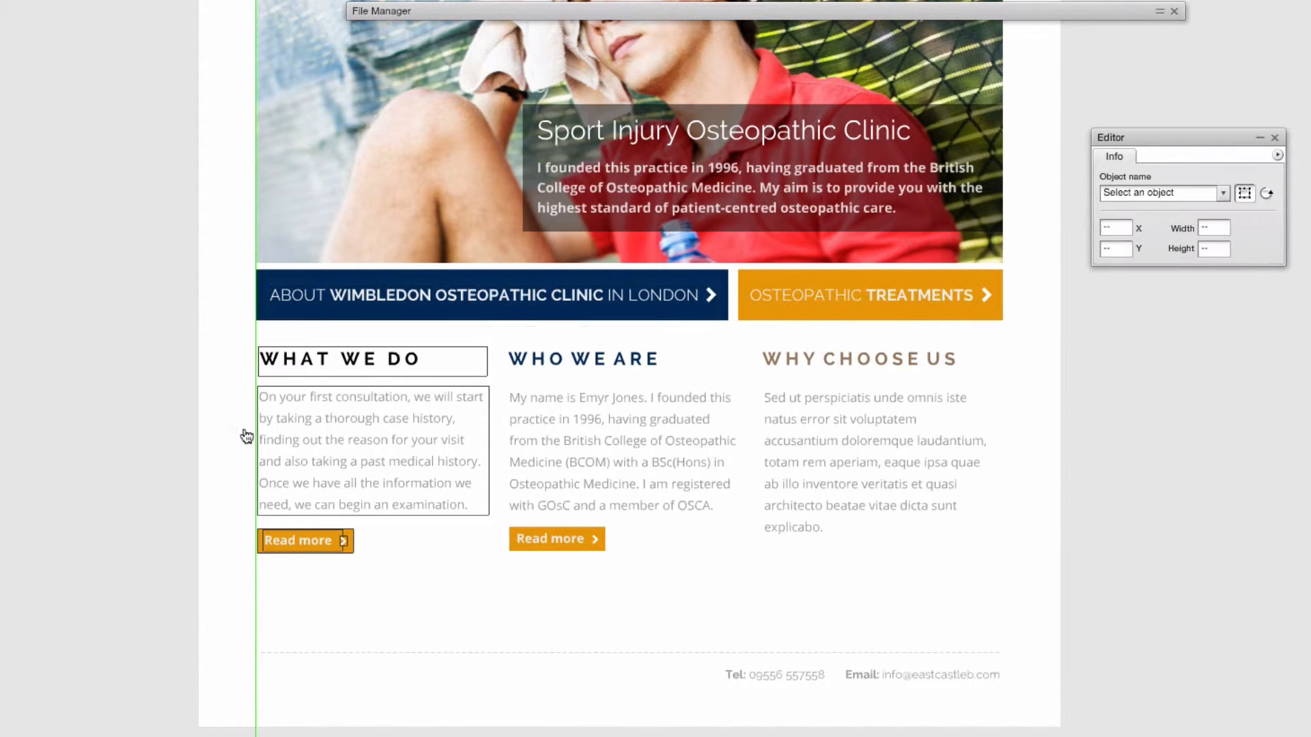
pyautogui.press('Left')
pyautogui.press('Left')
pyautogui.click(170, 408)
pyautogui.click(291, 440)
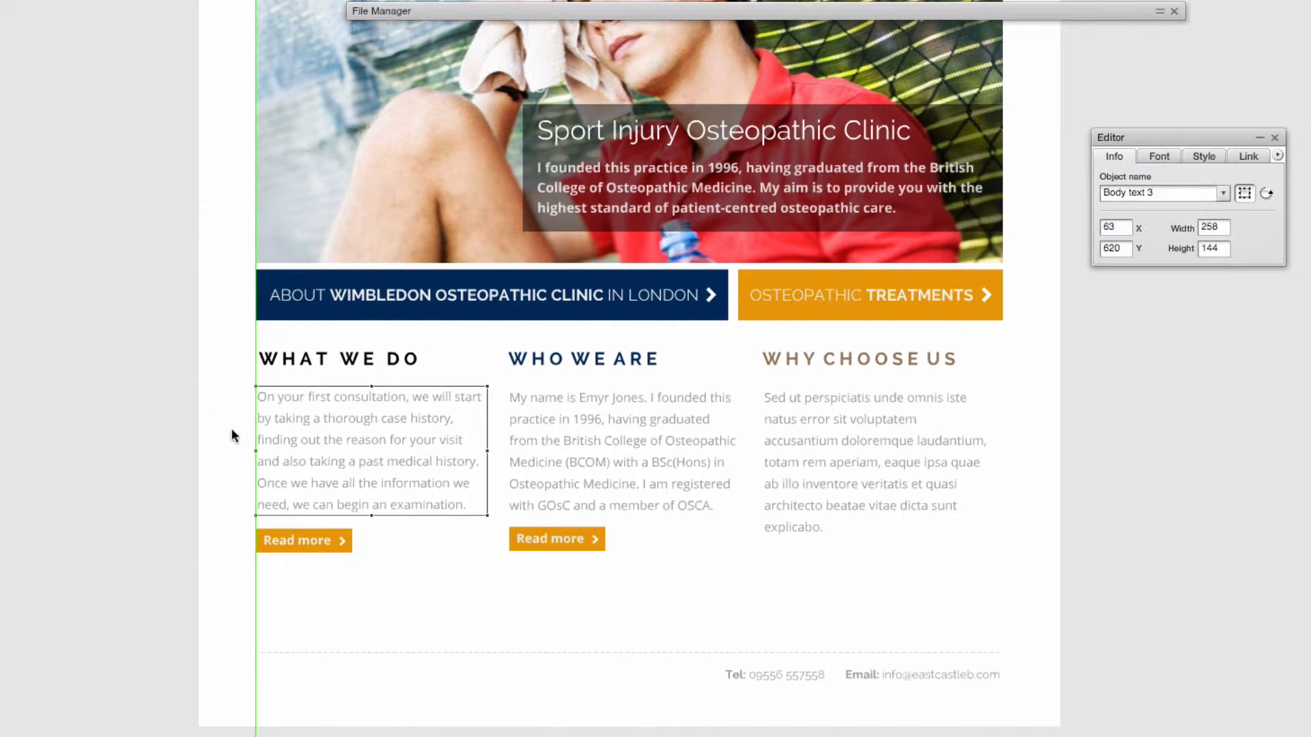
pyautogui.click(283, 363)
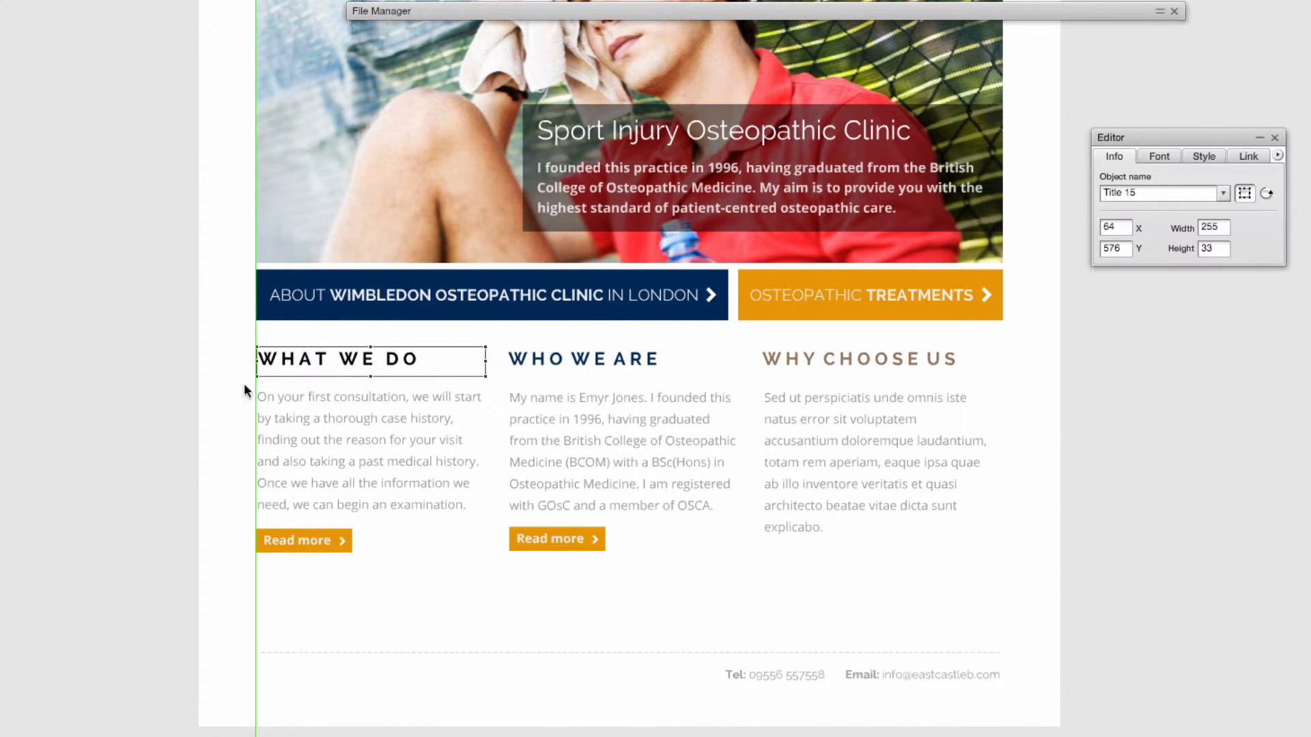
# Try nudging the What We Do column's Read more button one step further left, and restore its position.
pyautogui.moveTo(380, 602); pyautogui.dragTo(237, 531)
pyautogui.press('Left')
pyautogui.click(379, 586)
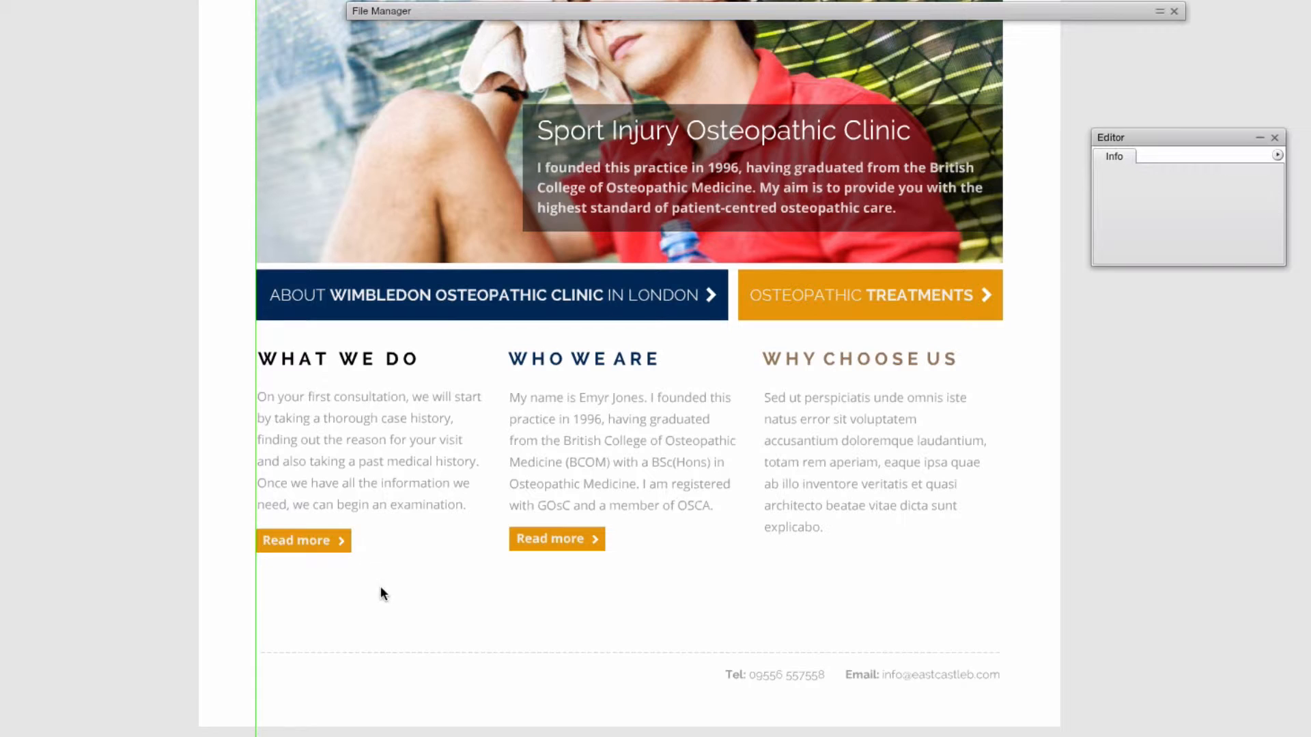
pyautogui.moveTo(389, 612); pyautogui.dragTo(234, 521)
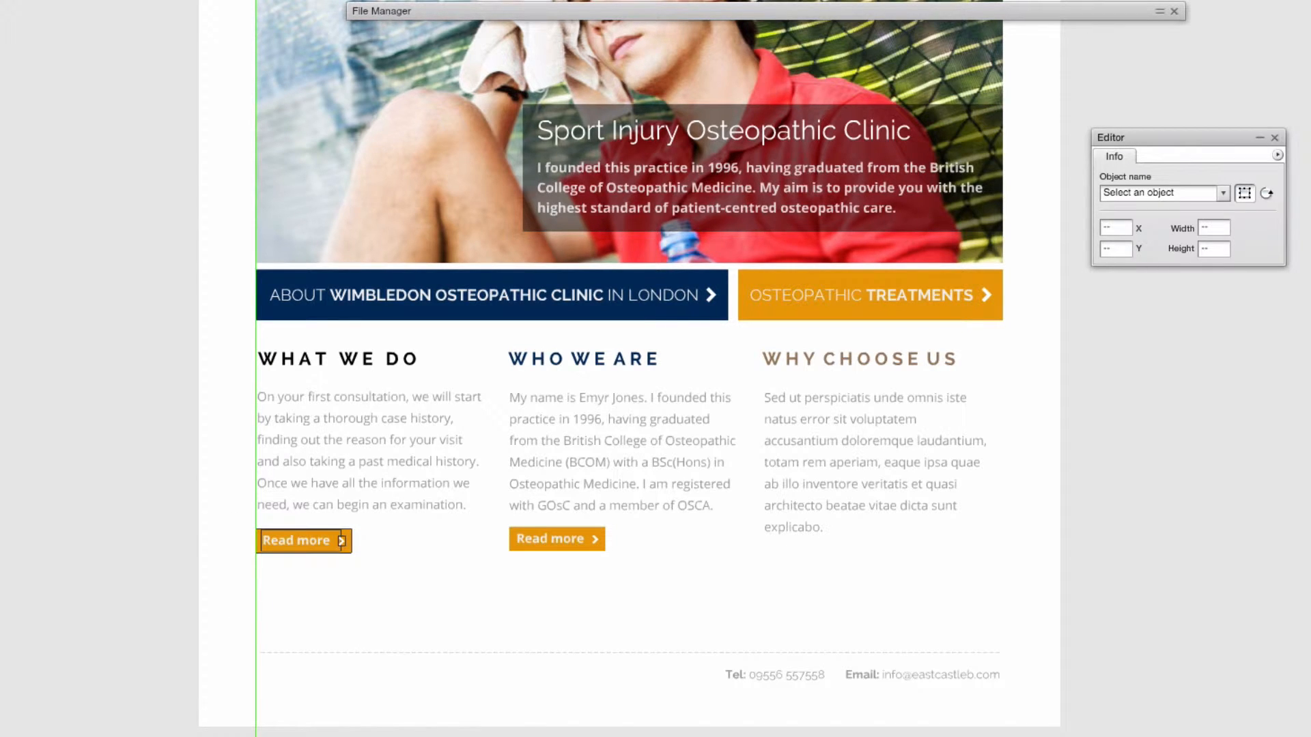
pyautogui.press('Right')
pyautogui.click(205, 522)
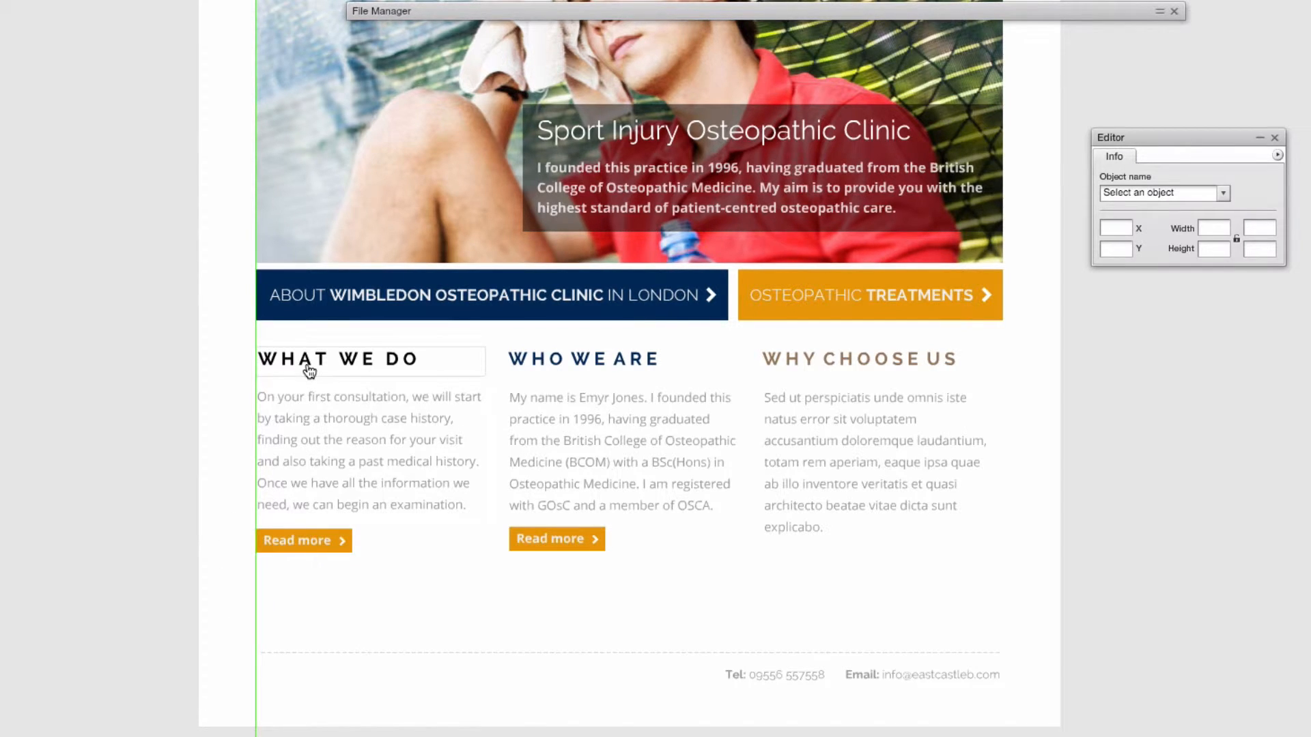
# Nudge the What We Do heading left onto the guide and add a second vertical guide along the Who We Are column's left edge.
pyautogui.click(309, 370)
pyautogui.click(203, 390)
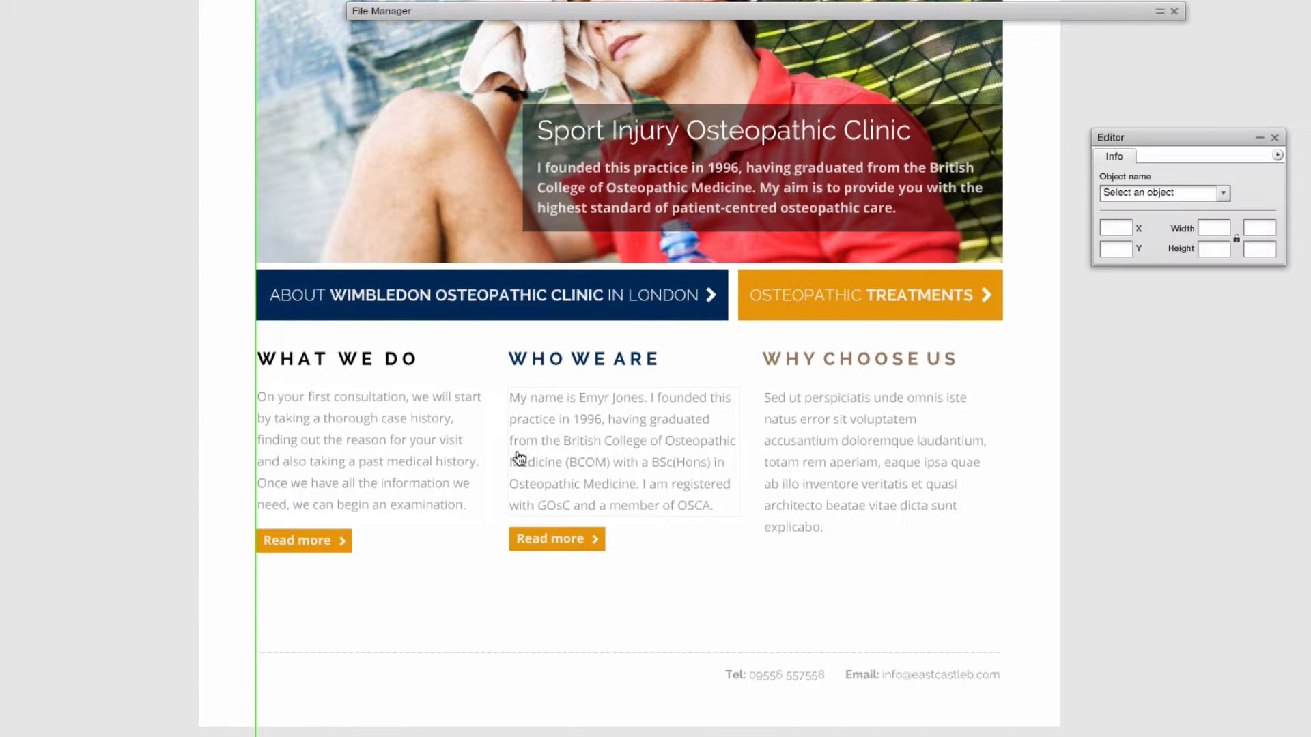
pyautogui.moveTo(113, 482); pyautogui.dragTo(509, 514)
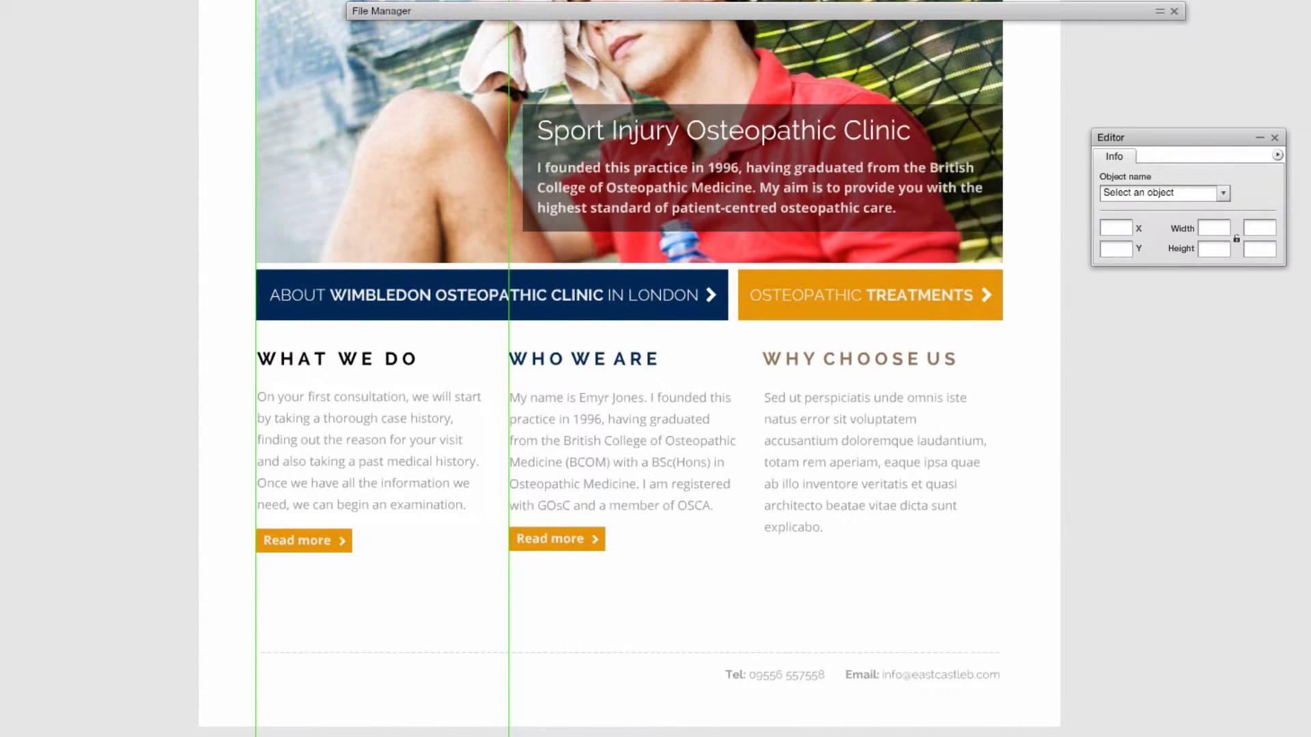
# Add a horizontal guide along the top of the Who We Are Read more button and raise the What We Do button to match.
pyautogui.scroll(2, 74, 89)
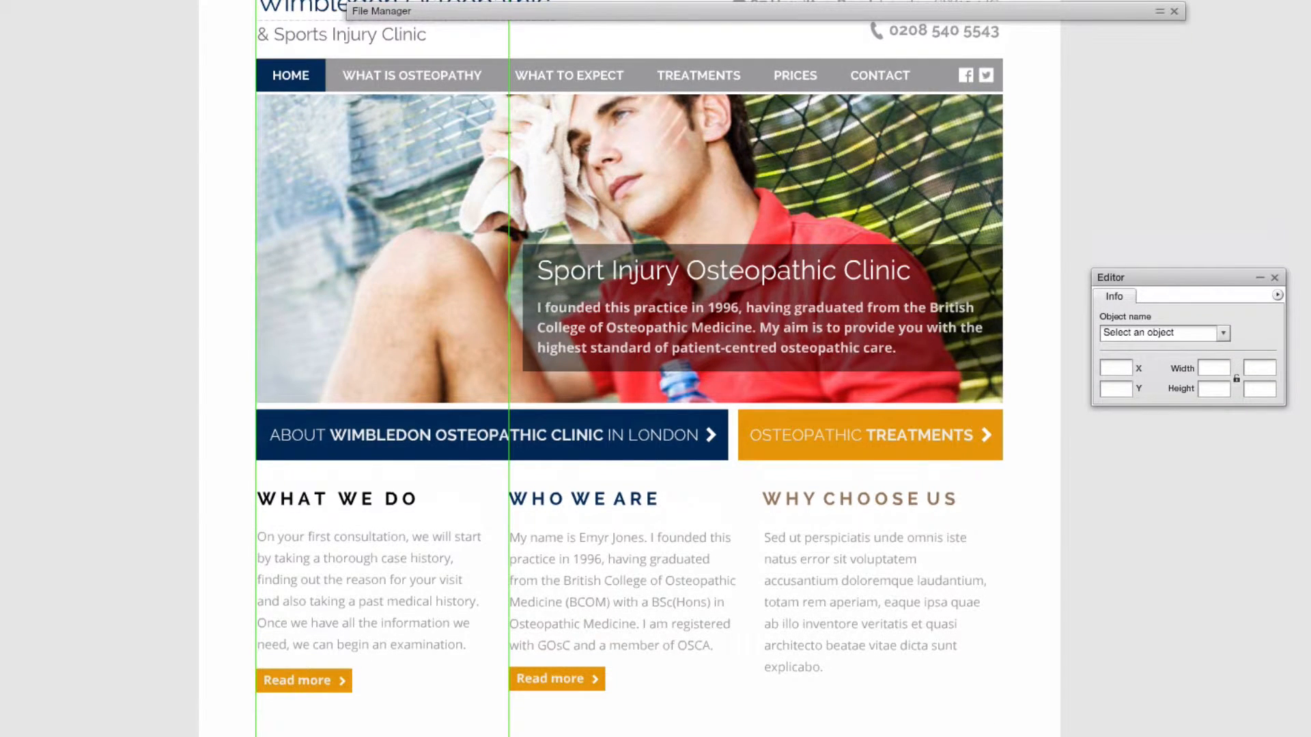
pyautogui.moveTo(156, 733); pyautogui.dragTo(192, 667)
pyautogui.scroll(-1, 202, 560)
pyautogui.moveTo(202, 580); pyautogui.dragTo(390, 516)
pyautogui.click(394, 593)
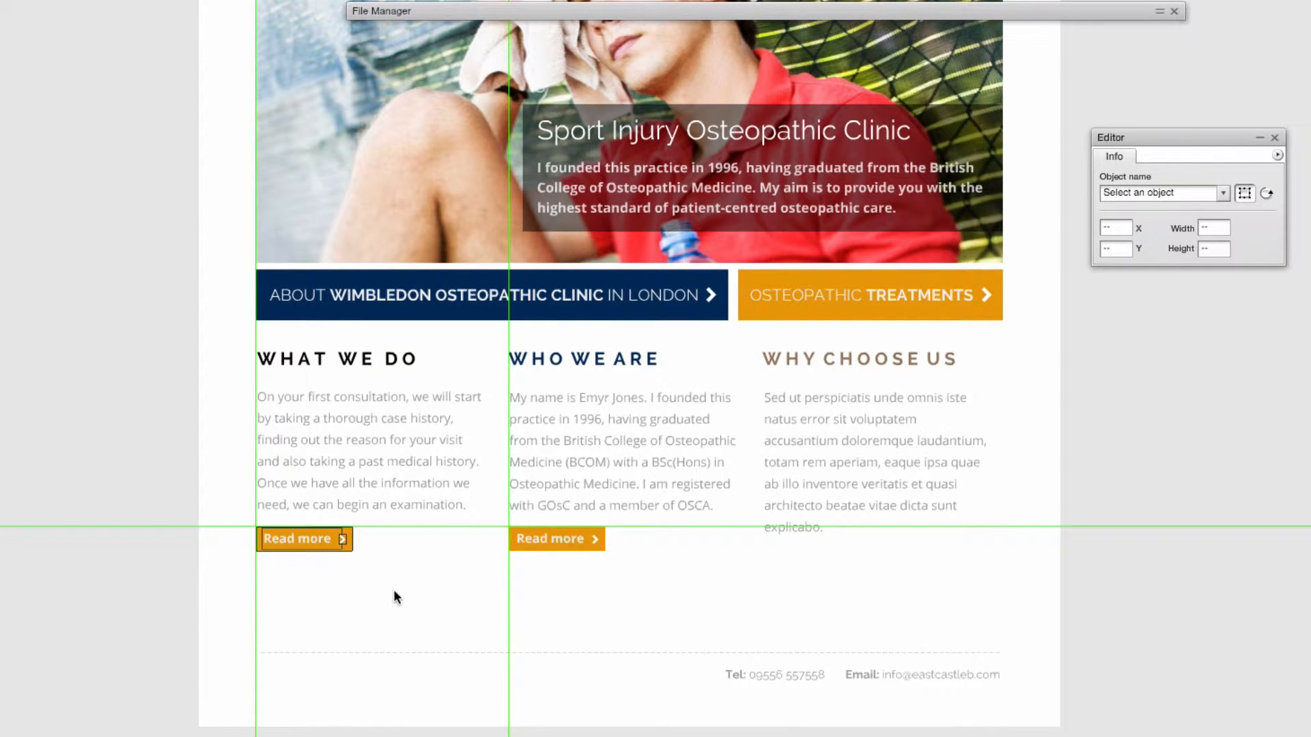
pyautogui.moveTo(665, 595); pyautogui.dragTo(457, 510)
pyautogui.click(818, 596)
# Recolour the Why Choose Us heading with the saved dark navy swatch.
pyautogui.click(847, 369)
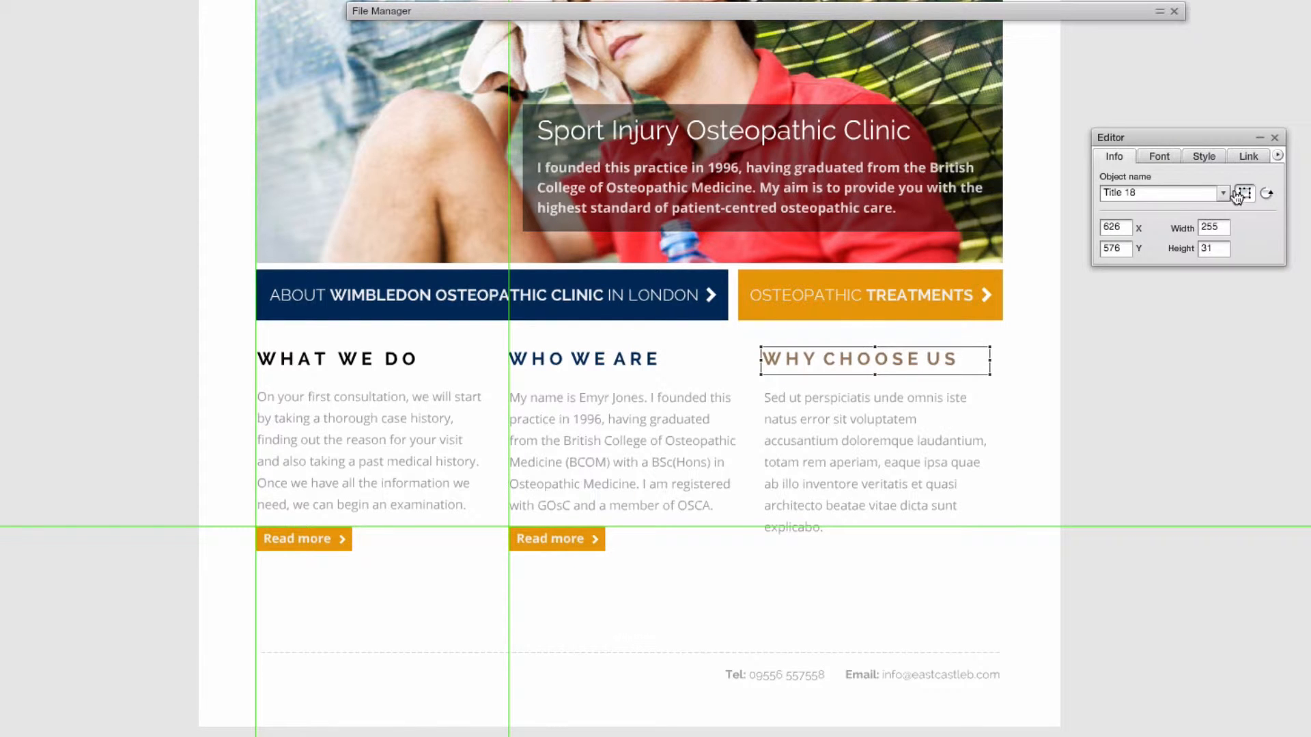
pyautogui.click(1159, 157)
pyautogui.click(1167, 219)
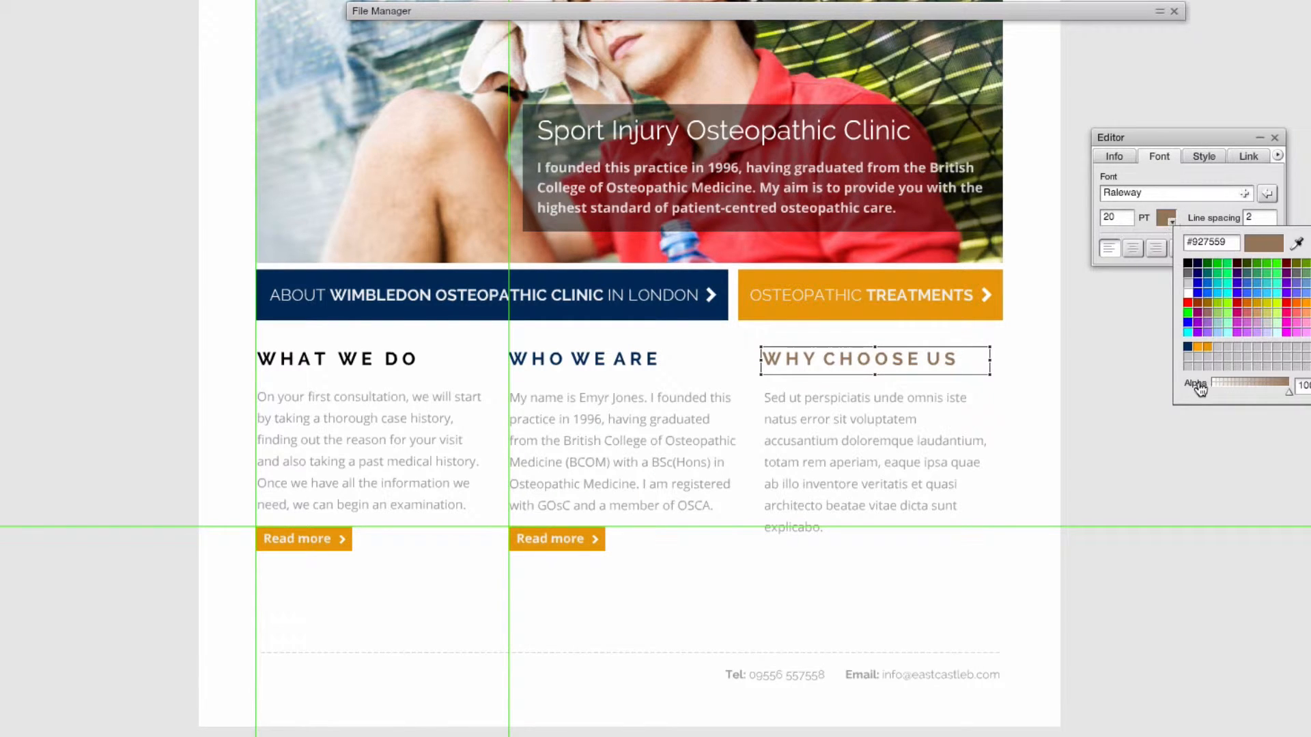
pyautogui.click(1190, 350)
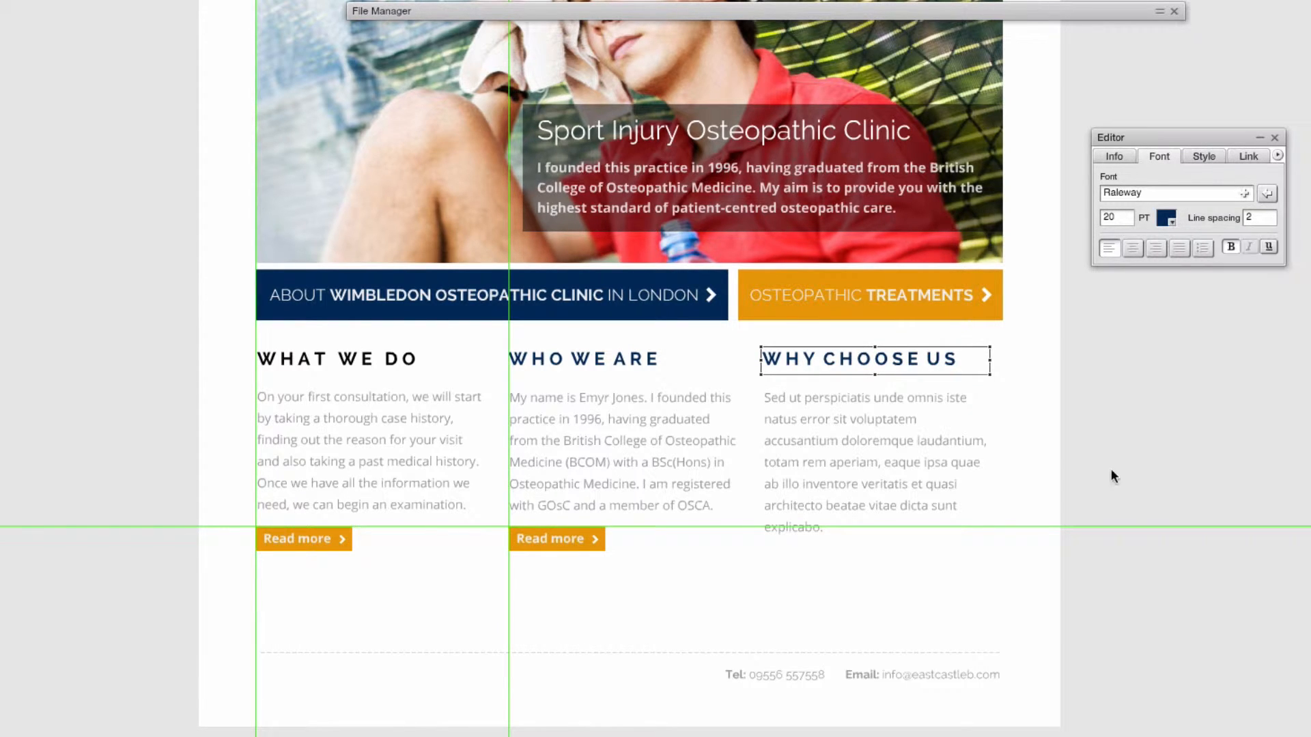
# On the existing clinic website, copy the start of the patient testimonial, up to the sentence ending "how to improve it.".
pyautogui.click(890, 475)
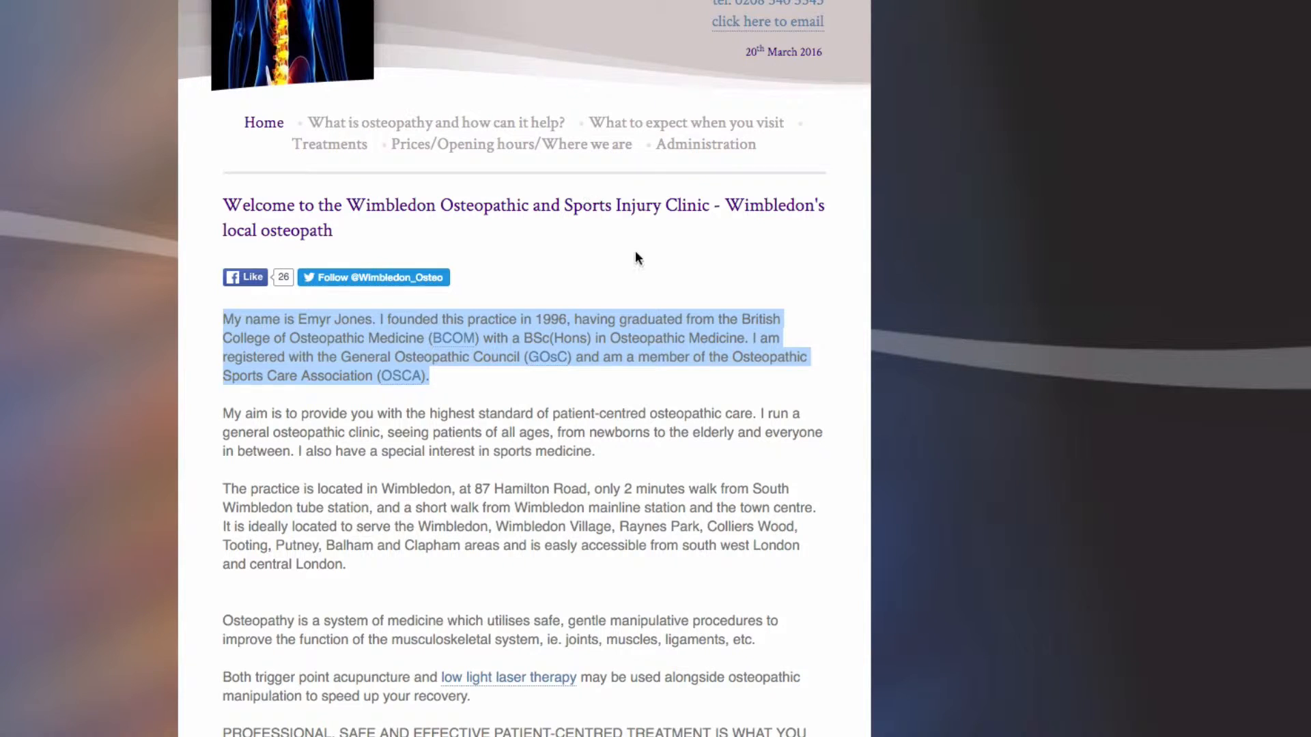
pyautogui.click(600, 292)
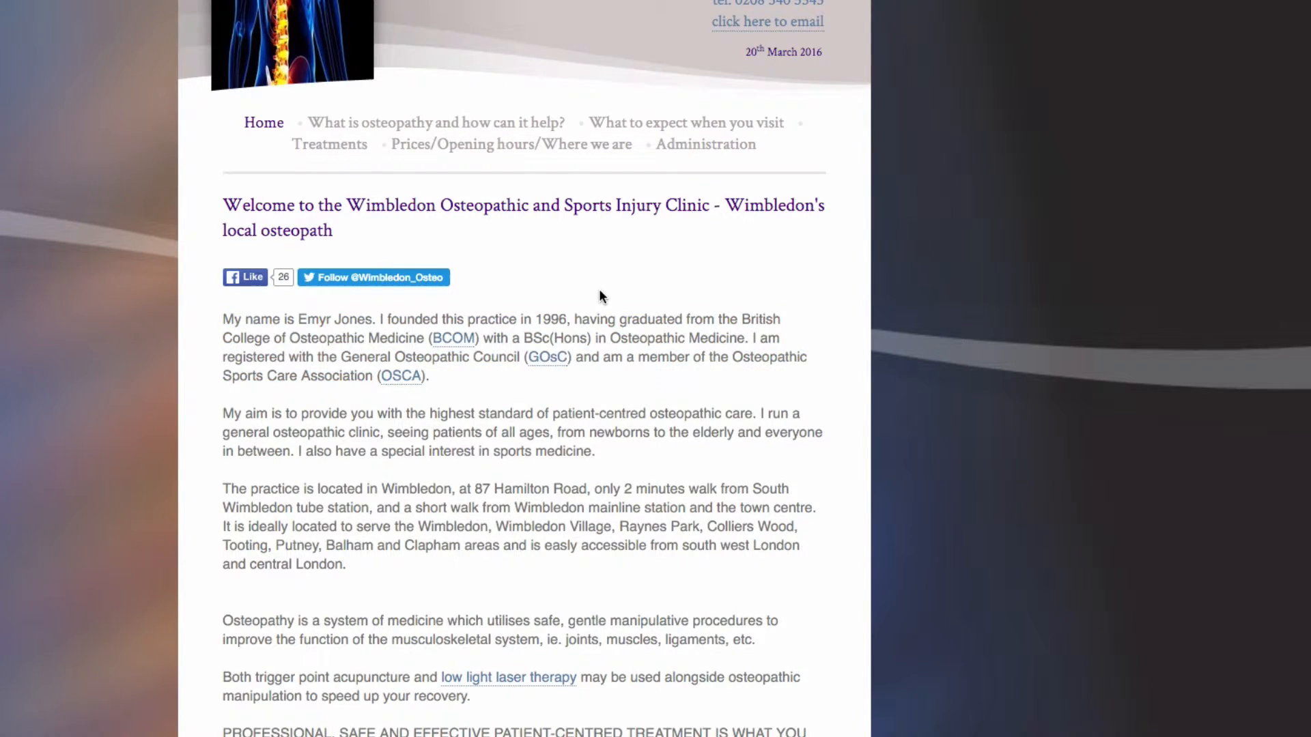
pyautogui.scroll(-2, 600, 292)
pyautogui.scroll(-1, 600, 292)
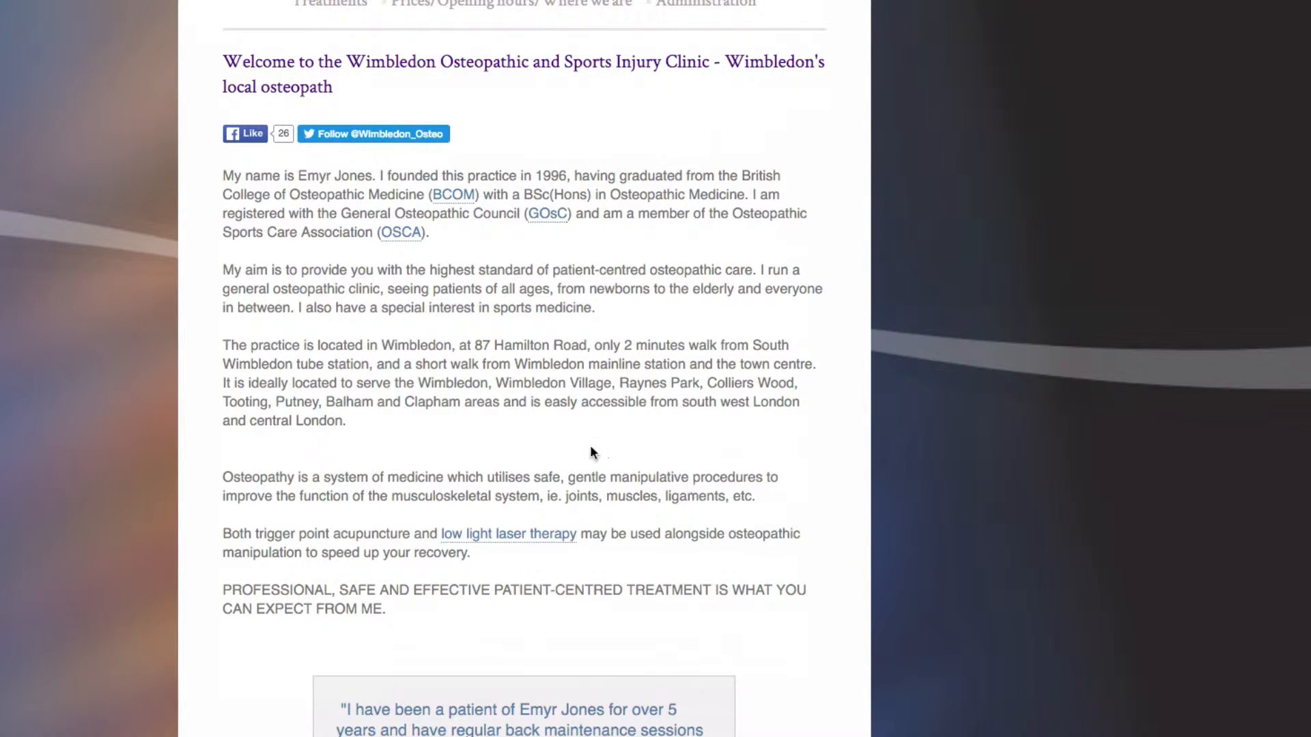
pyautogui.scroll(-1, 502, 345)
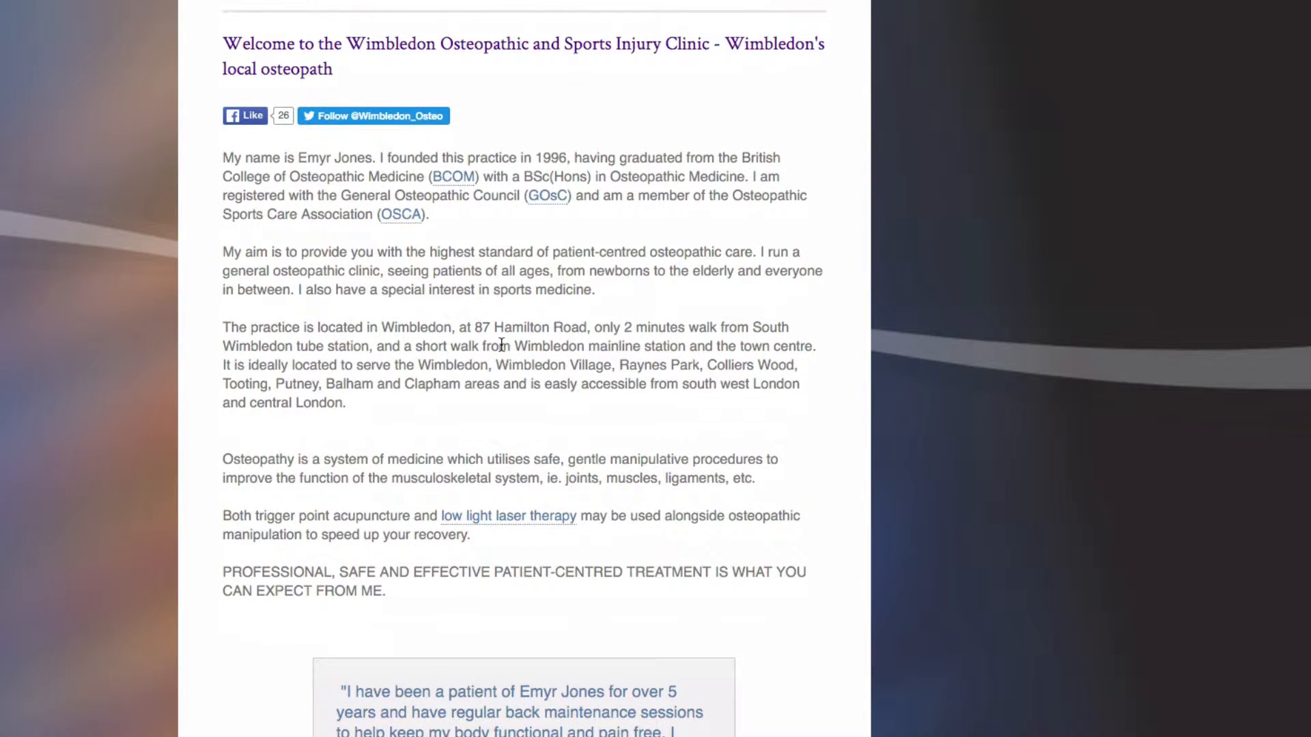
pyautogui.scroll(-1, 502, 345)
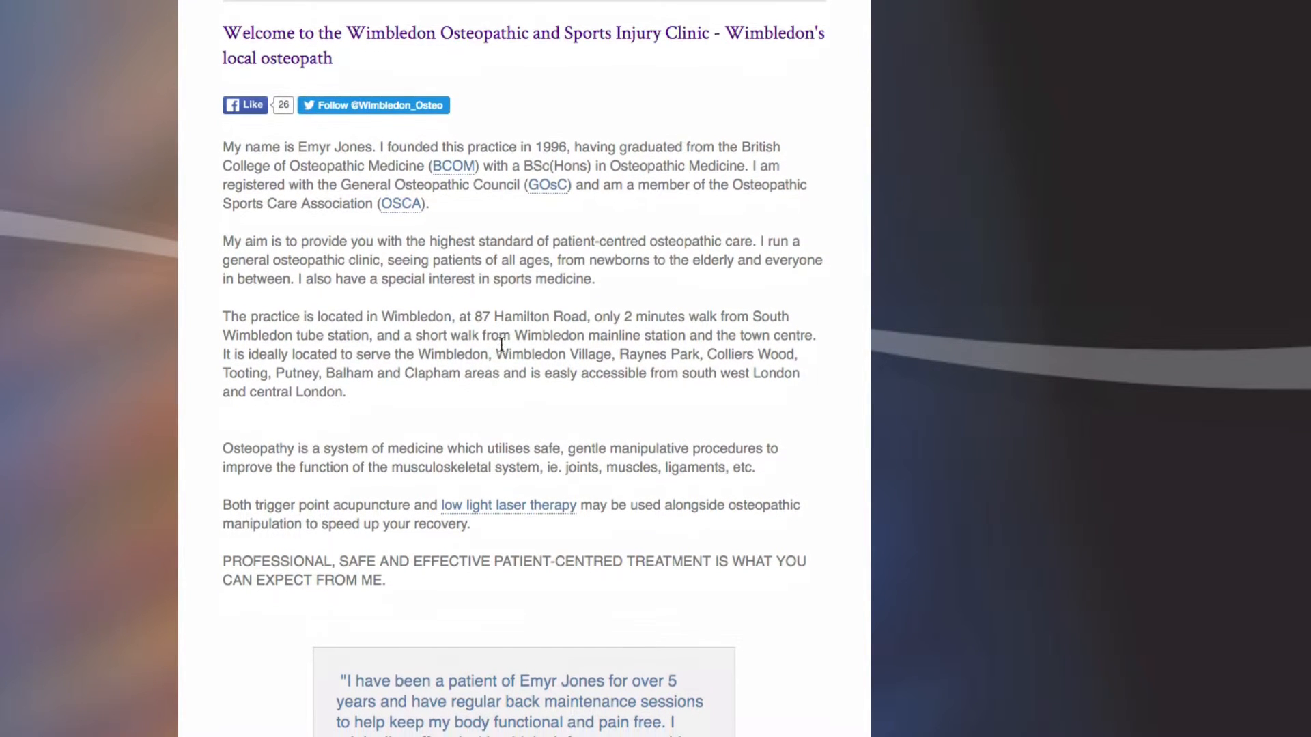
pyautogui.scroll(-3, 502, 345)
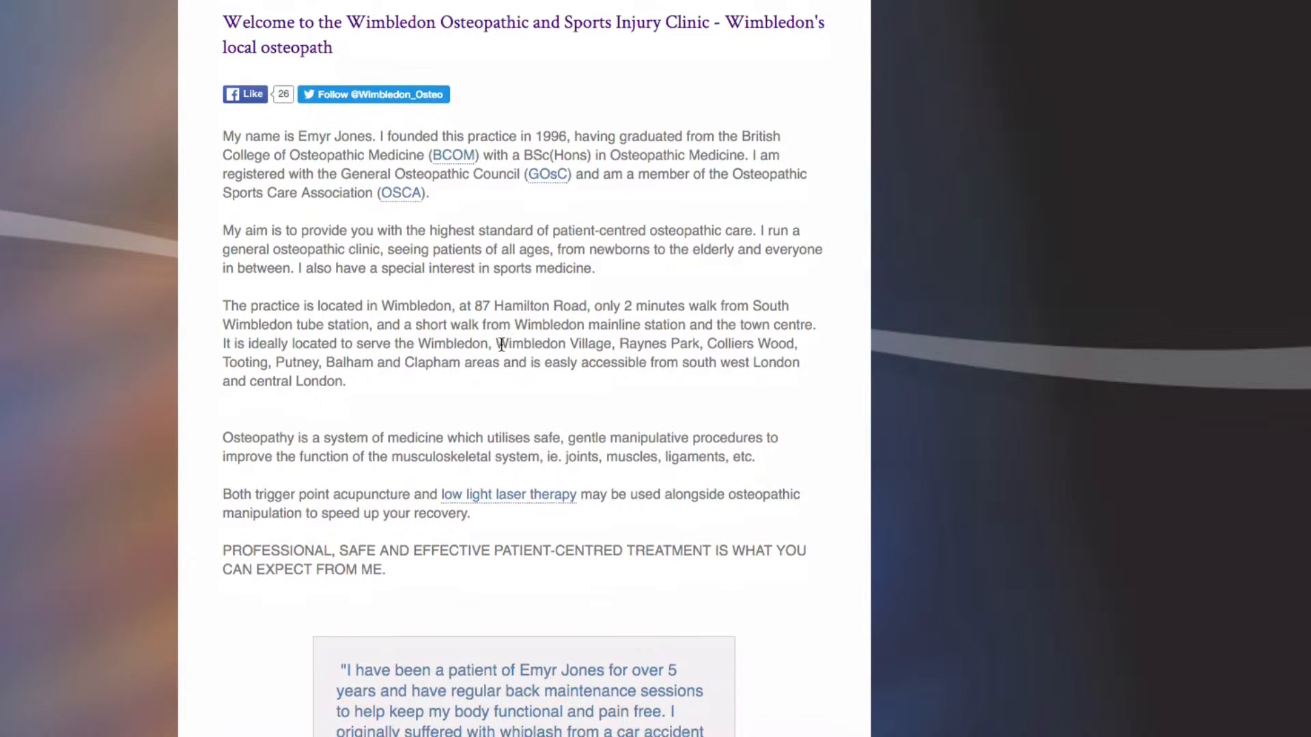
pyautogui.scroll(-15, 502, 345)
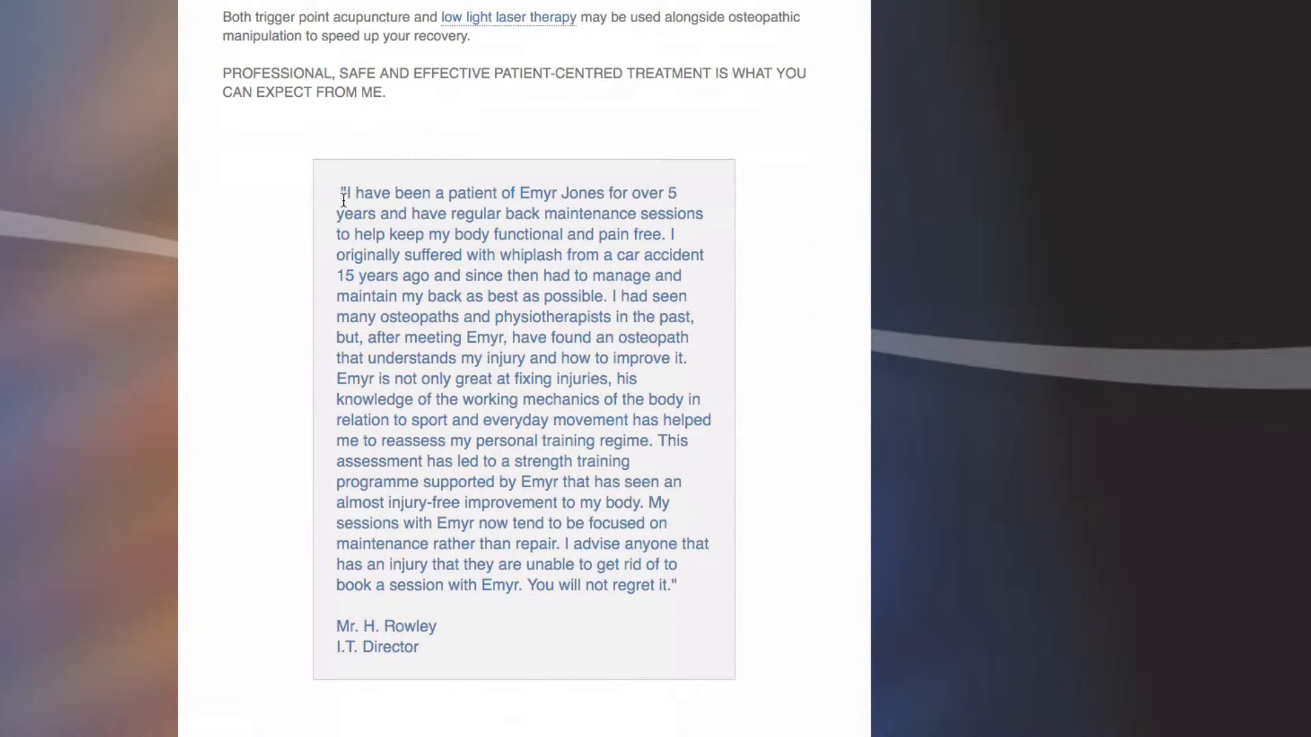
pyautogui.moveTo(338, 194); pyautogui.dragTo(693, 354)
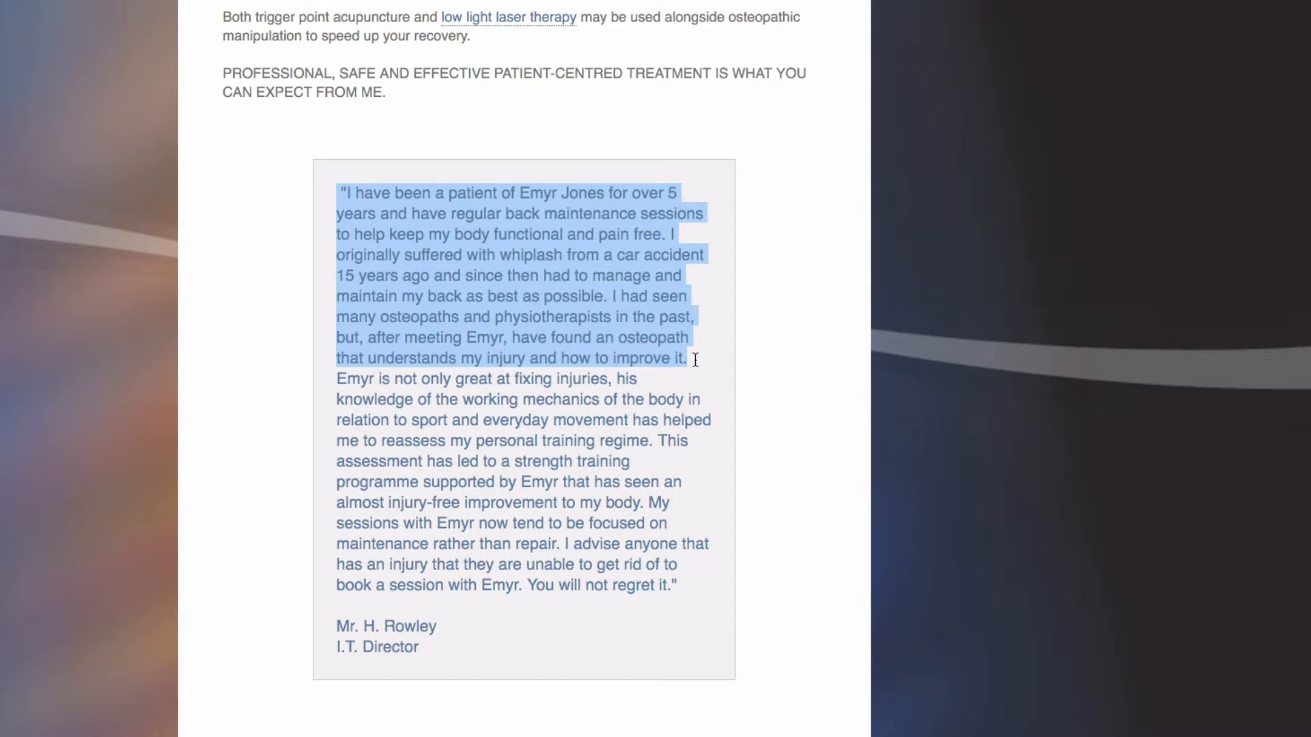
pyautogui.rightClick(636, 329)
pyautogui.click(673, 366)
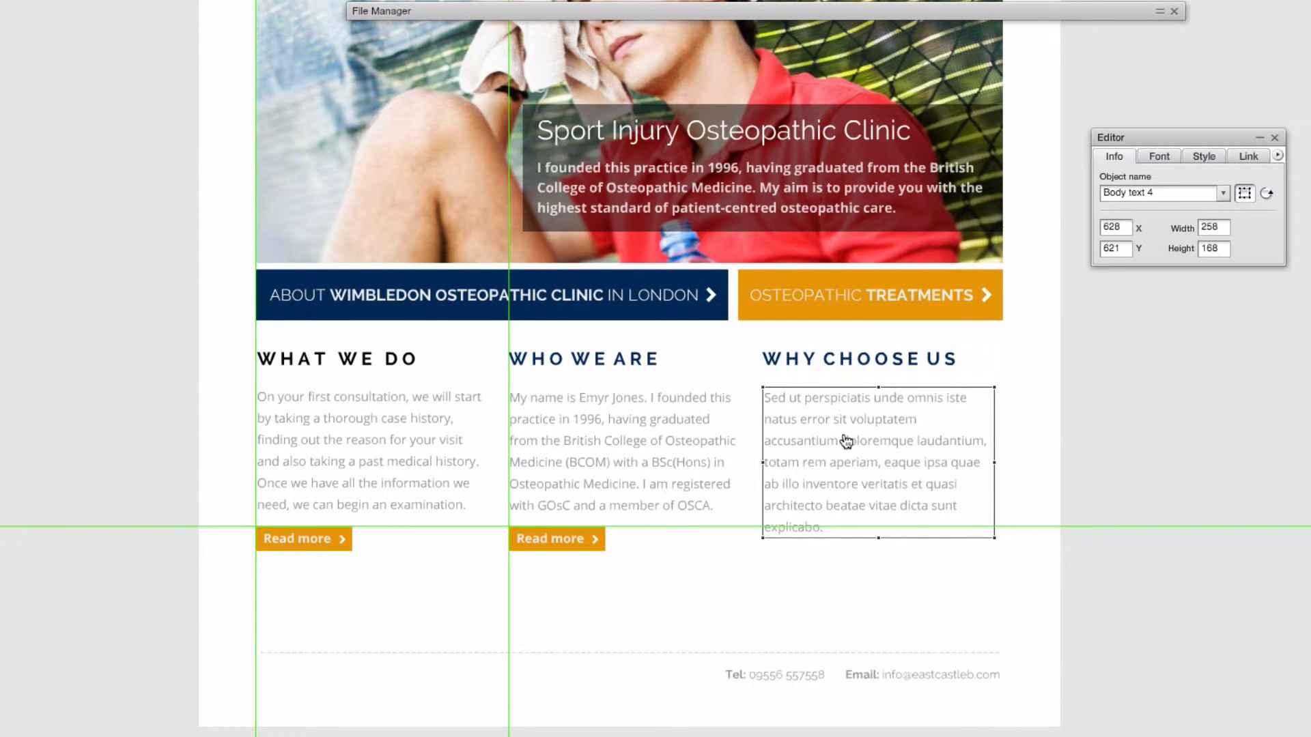
# Paste the testimonial over the Why Choose Us placeholder text and shorten it to end with "a car accident 15 years ago...".
pyautogui.doubleClick(846, 442)
pyautogui.hotkey('ctrl', 'v')
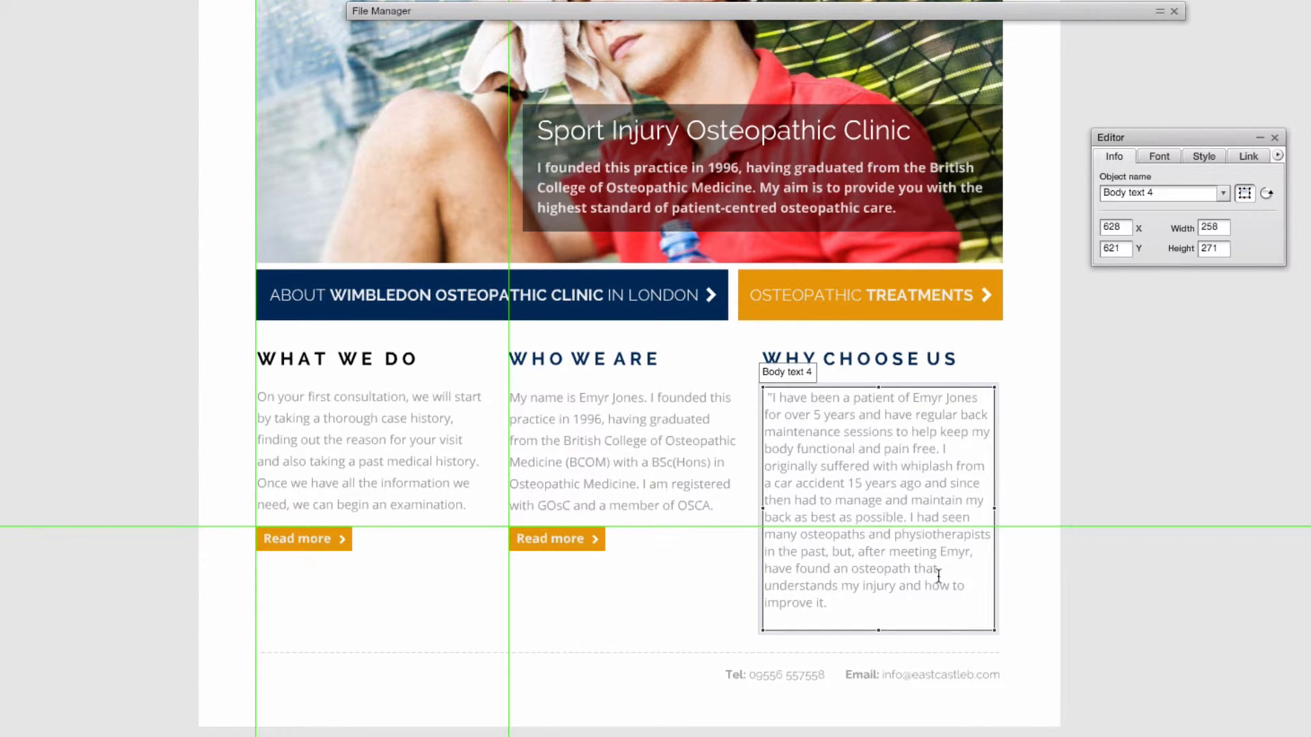
pyautogui.click(1031, 585)
pyautogui.click(917, 506)
pyautogui.moveTo(928, 485); pyautogui.dragTo(1017, 652)
pyautogui.press('BackSpace')
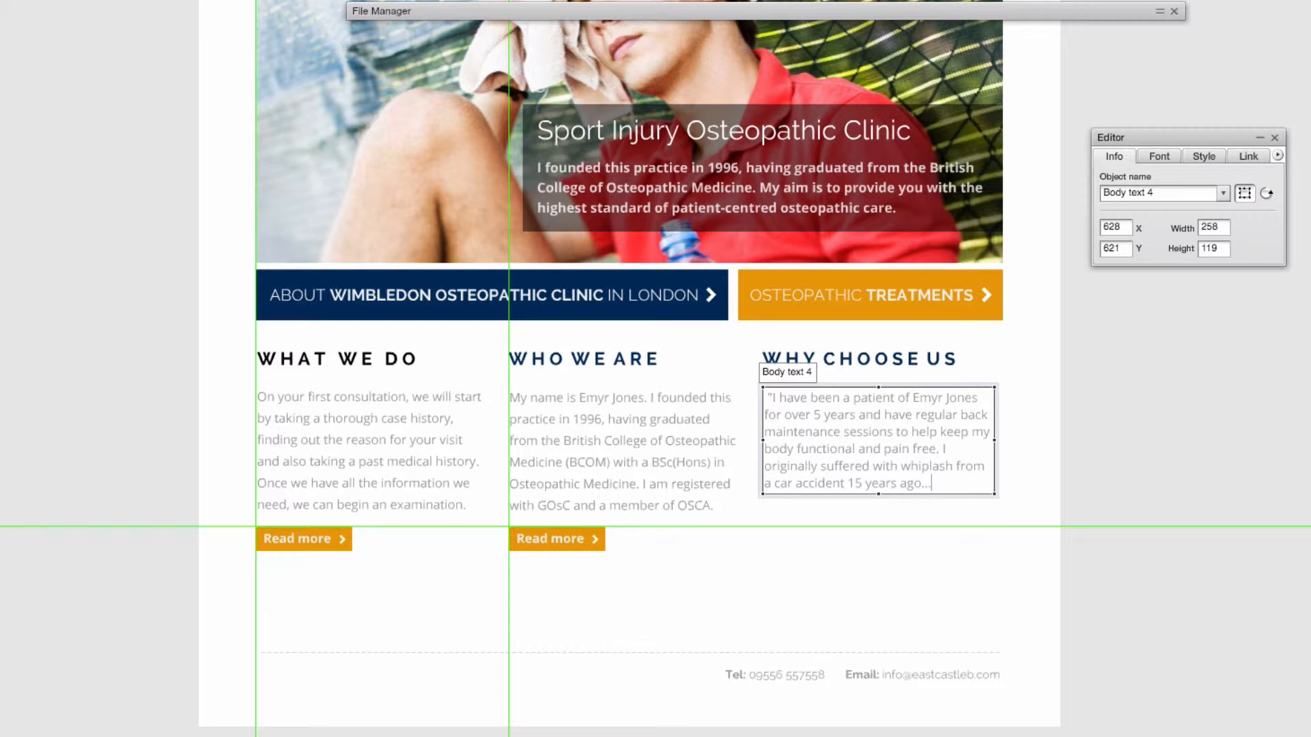
pyautogui.click(1203, 478)
# Open the font picker for the Why Choose Us testimonial, enlarge it and browse the fonts from the start of the list.
pyautogui.click(911, 450)
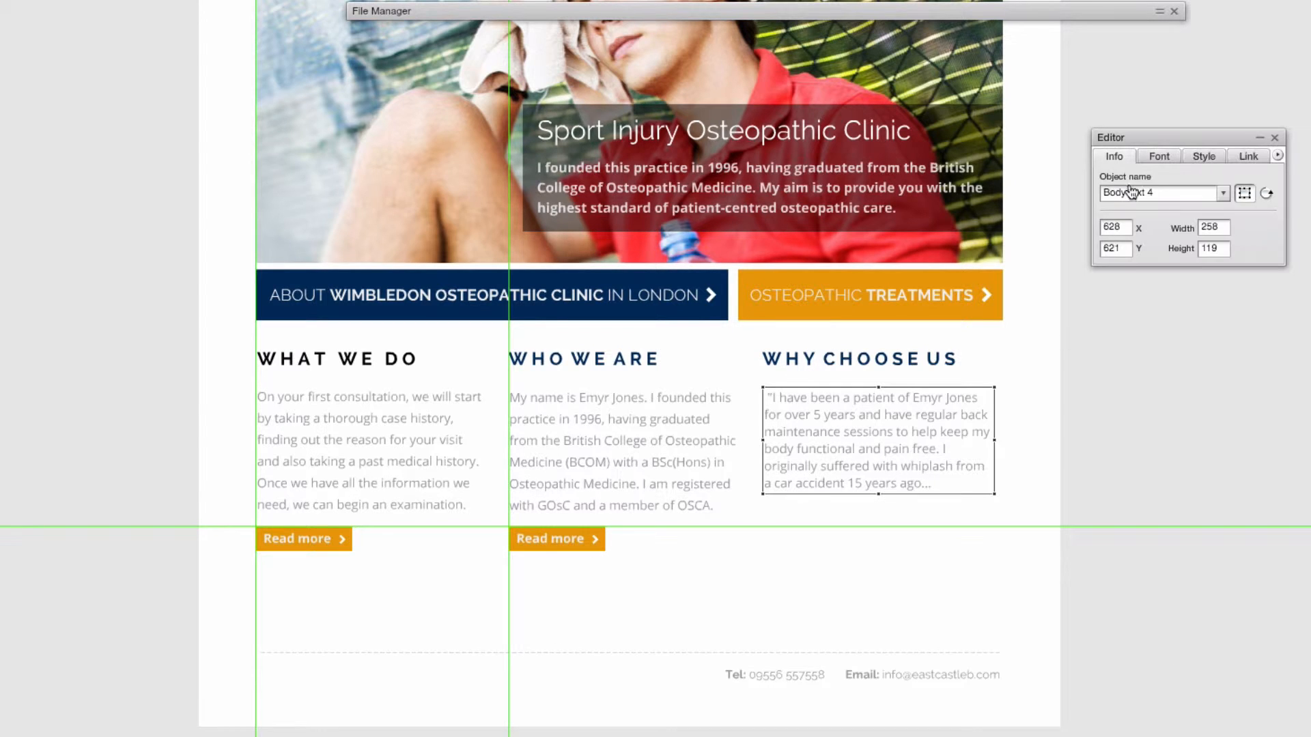
pyautogui.click(1157, 161)
pyautogui.click(1244, 193)
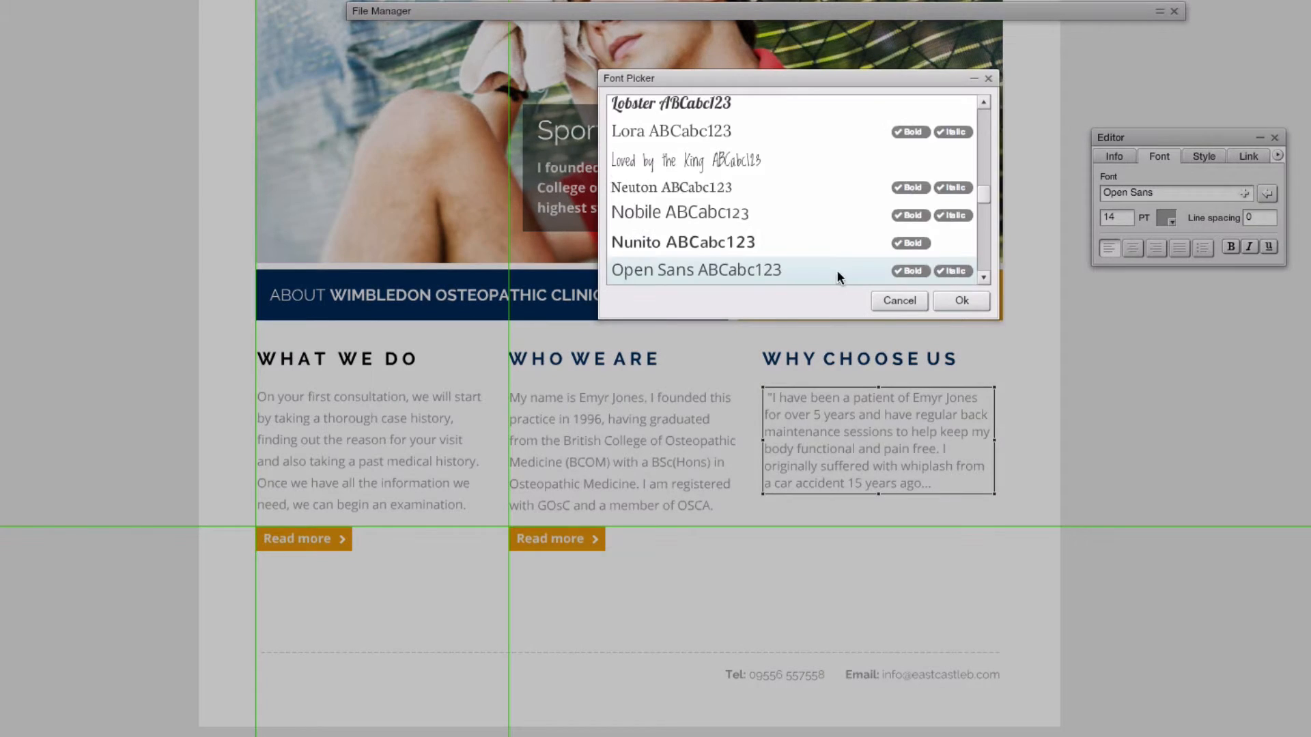
pyautogui.moveTo(826, 321); pyautogui.dragTo(813, 486)
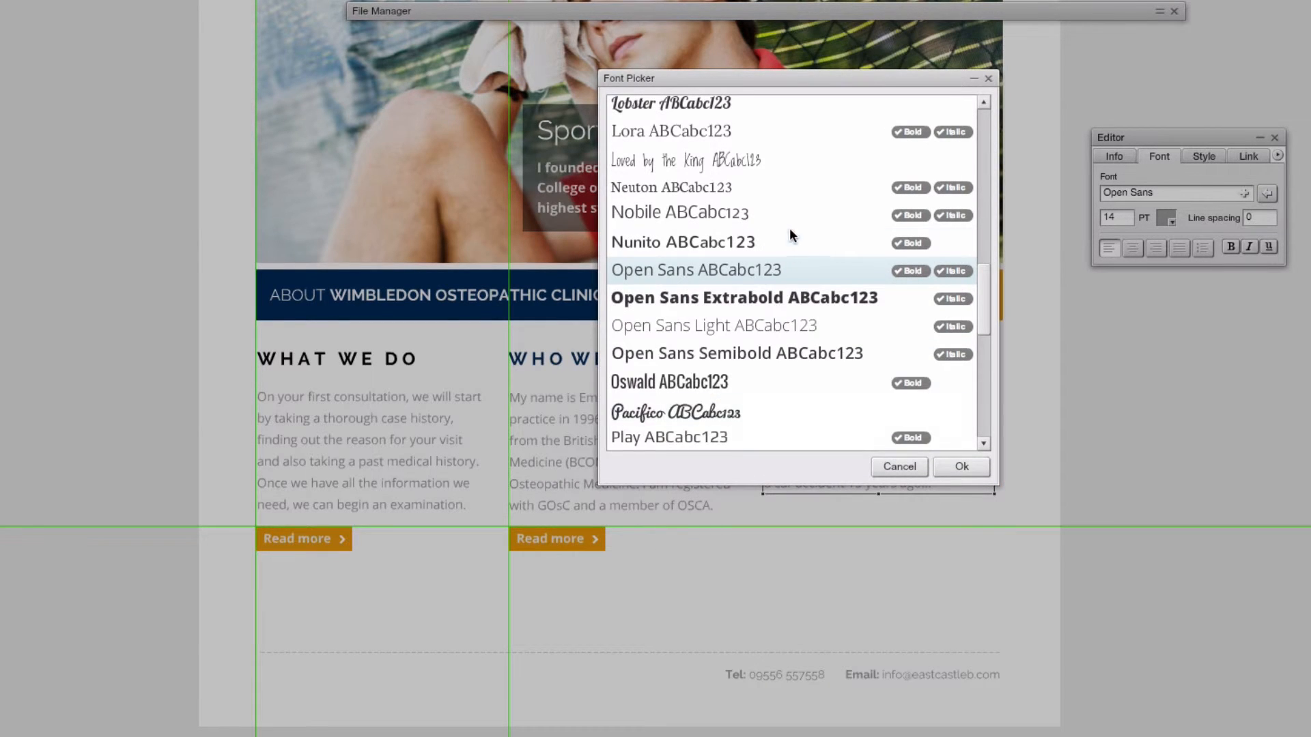
pyautogui.scroll(3, 790, 227)
pyautogui.scroll(8, 789, 228)
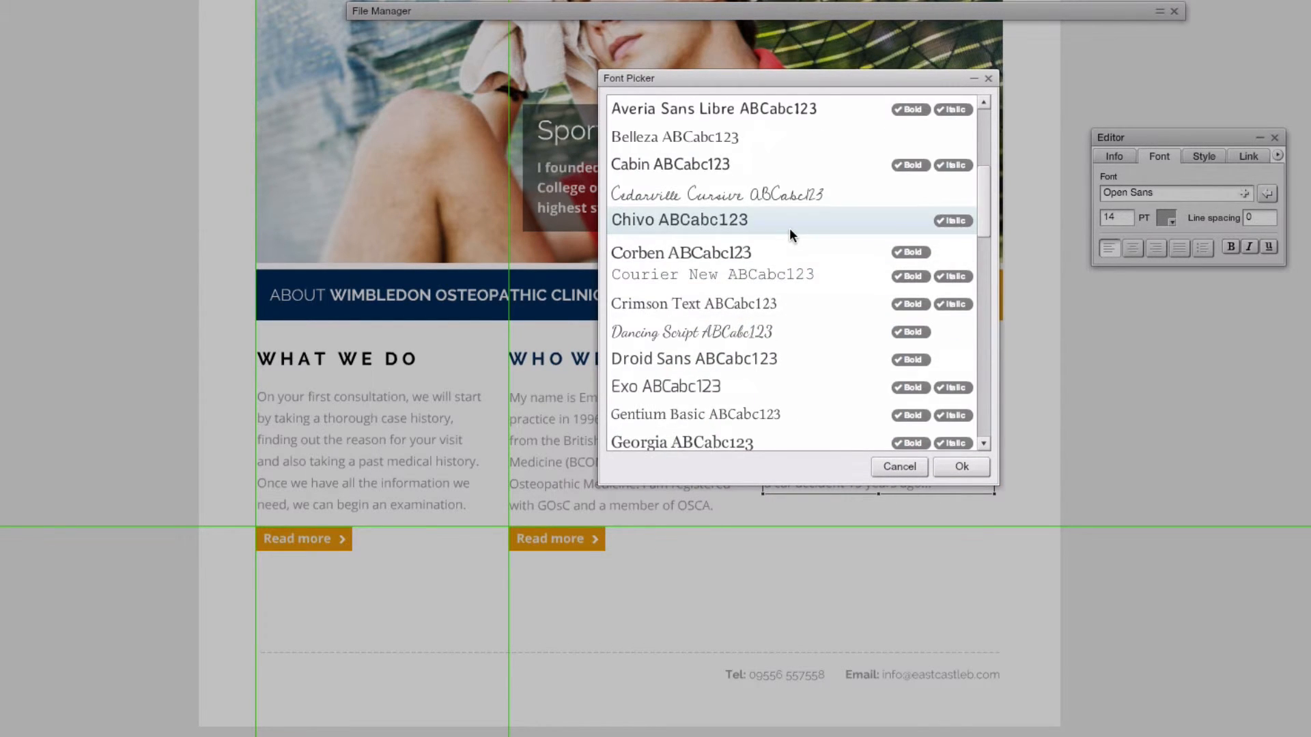
pyautogui.scroll(2, 790, 228)
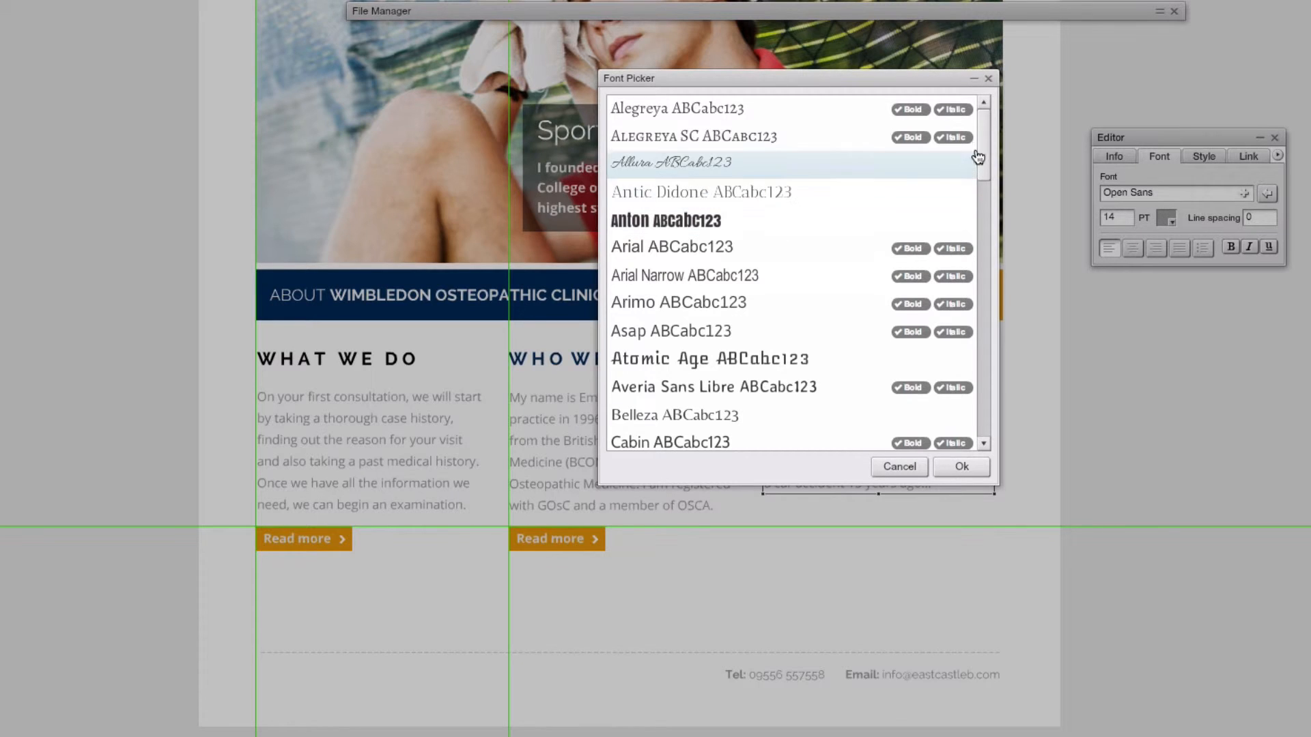
# Move the font picker clear of the testimonial and try the text in Playball, Pacifico, Loved by the King and Lobster.
pyautogui.moveTo(979, 159); pyautogui.dragTo(968, 345)
pyautogui.click(711, 250)
pyautogui.moveTo(678, 88); pyautogui.dragTo(237, 94)
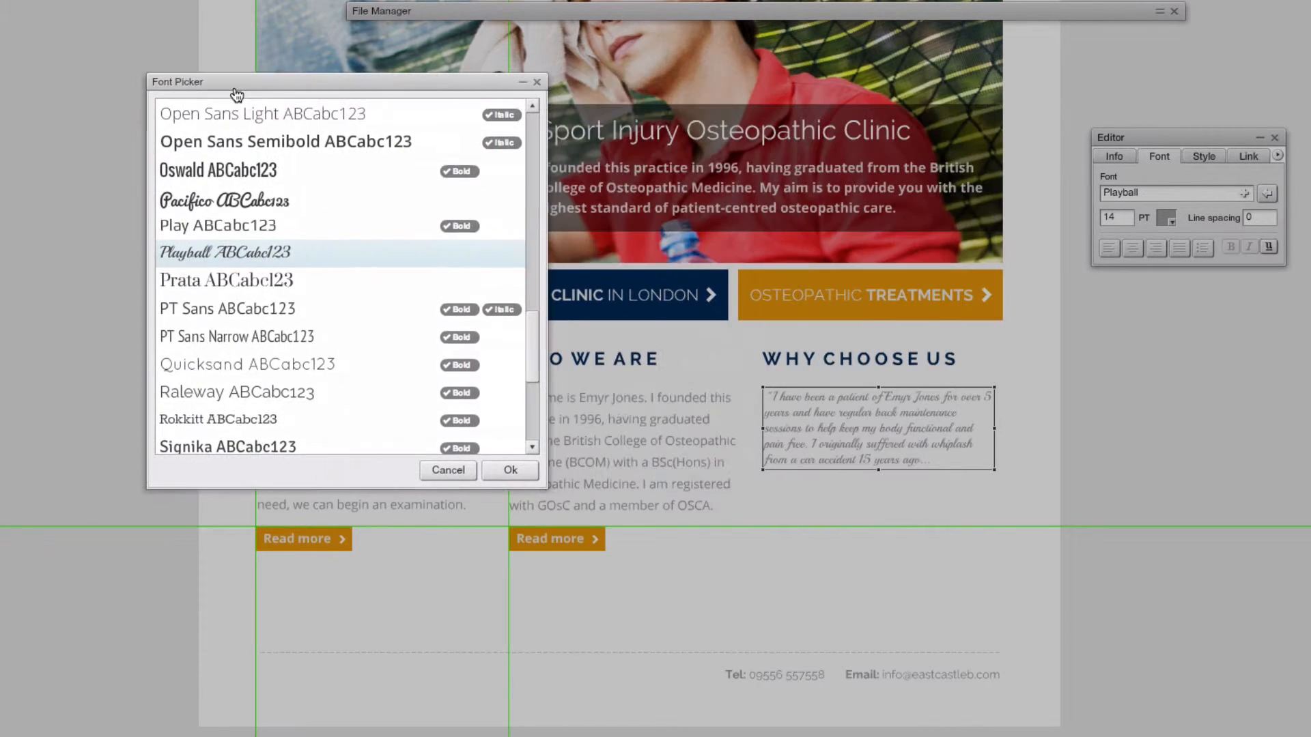
pyautogui.click(252, 222)
pyautogui.click(280, 203)
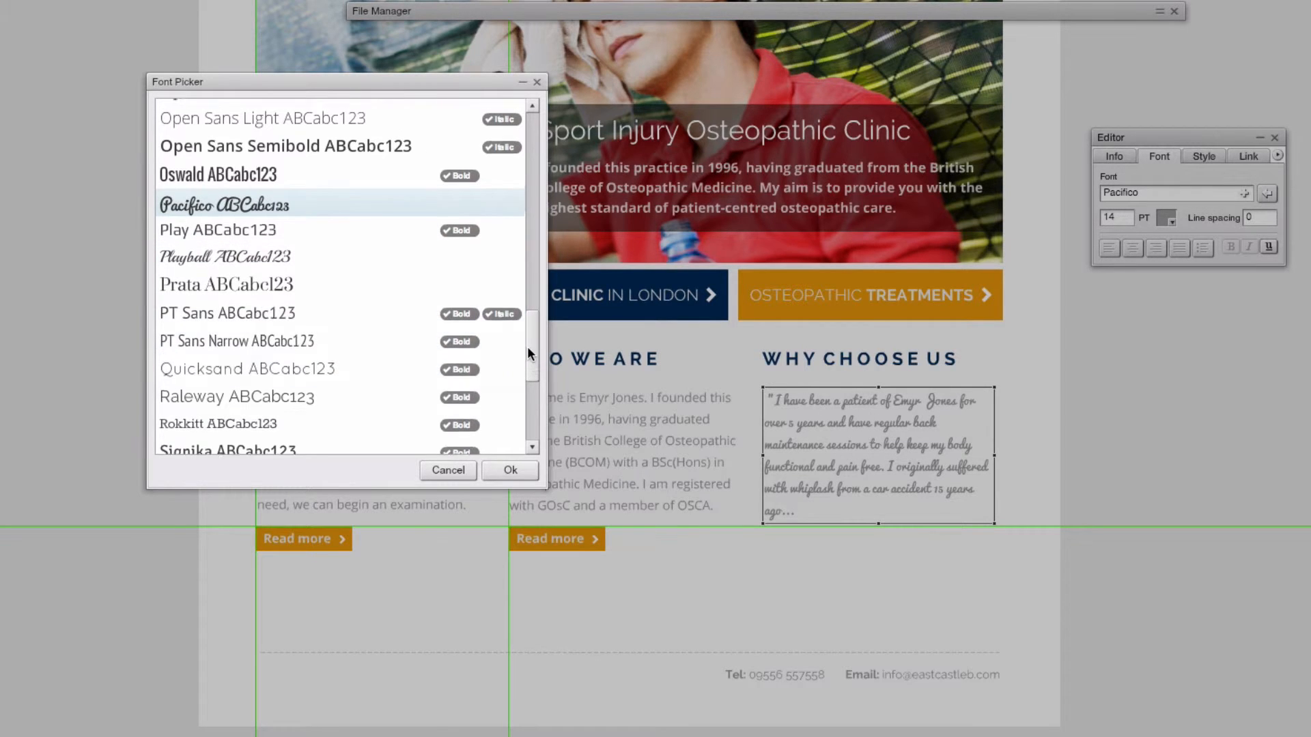
pyautogui.moveTo(527, 346); pyautogui.dragTo(535, 289)
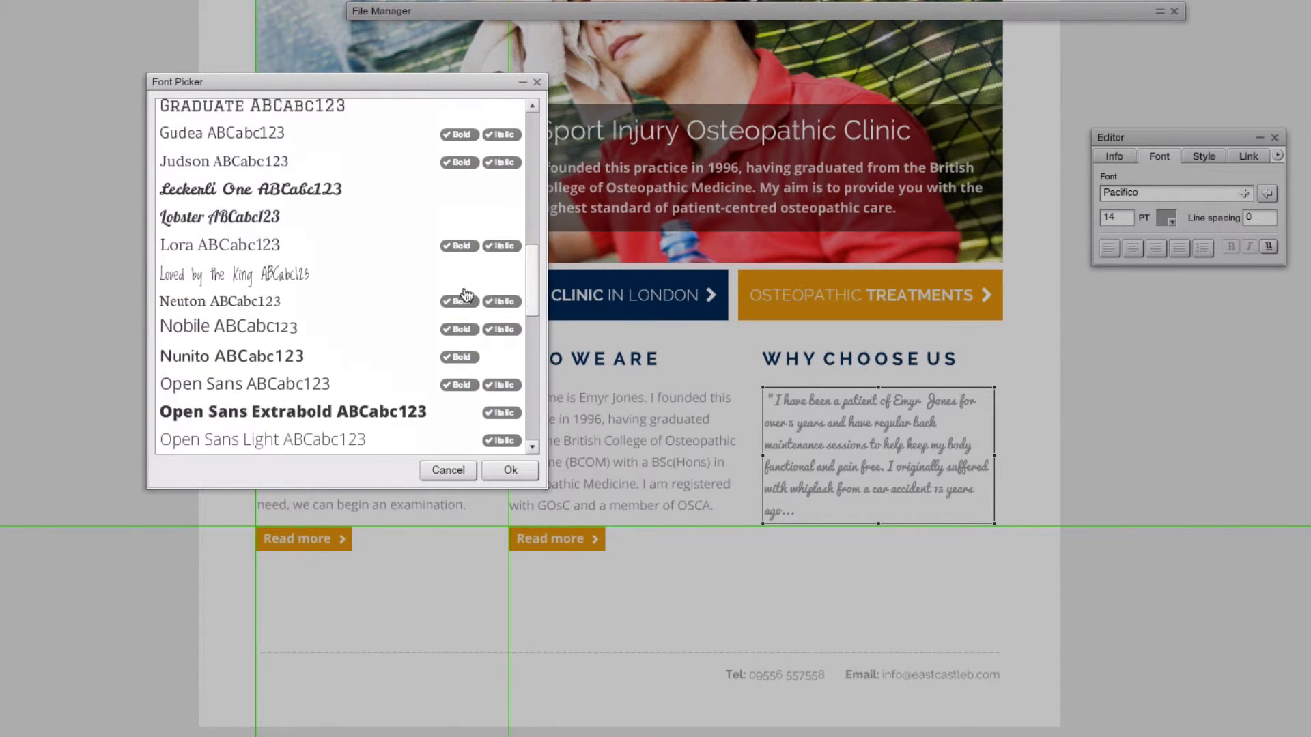
pyautogui.click(352, 280)
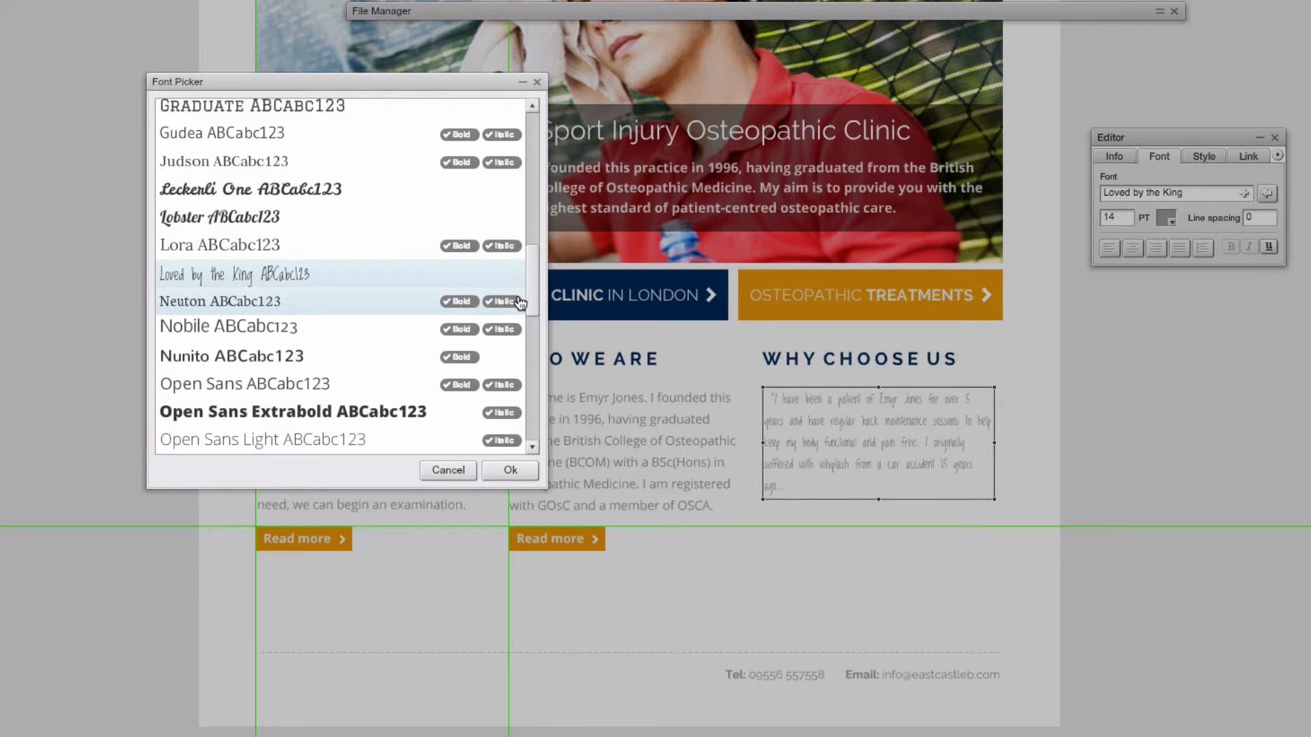
pyautogui.click(343, 221)
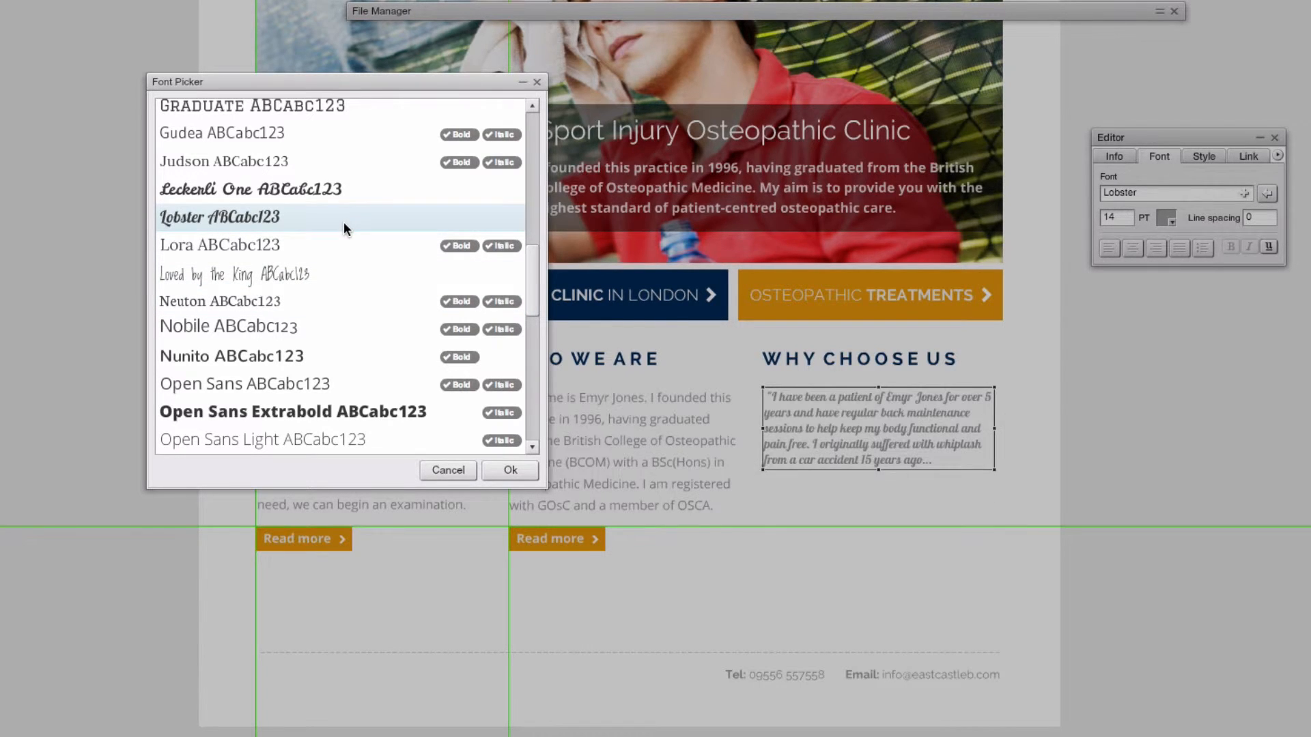
# Try the testimonial in Dancing Script, Cedarville Cursive and Allura, and cancel the font change.
pyautogui.moveTo(534, 272); pyautogui.dragTo(530, 227)
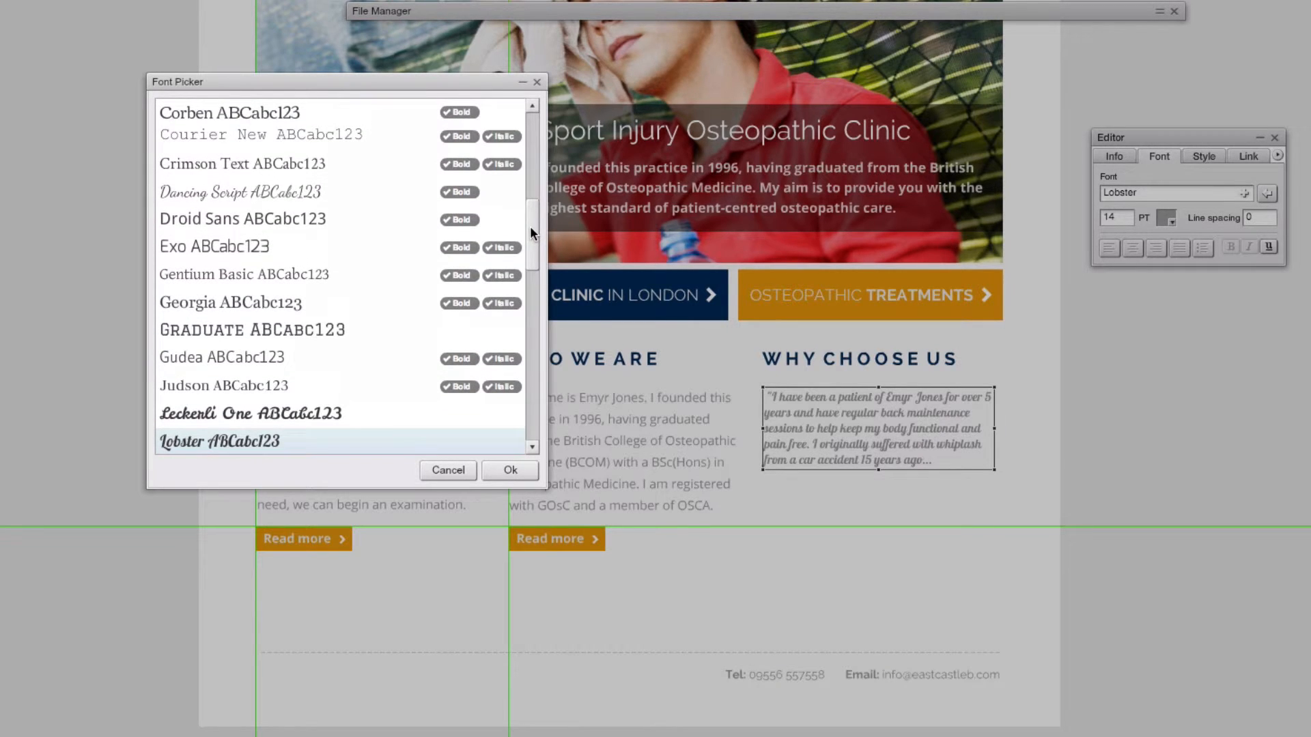
pyautogui.click(374, 198)
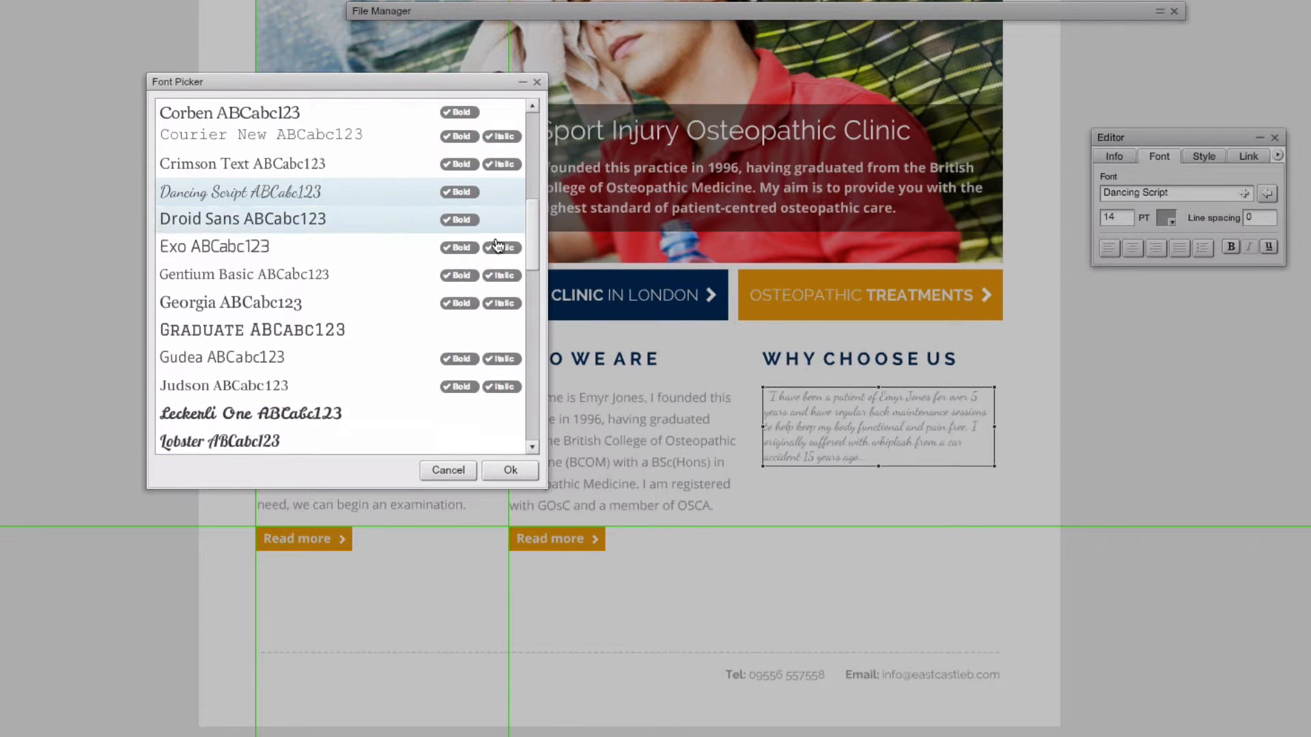
pyautogui.moveTo(530, 234); pyautogui.dragTo(348, 207)
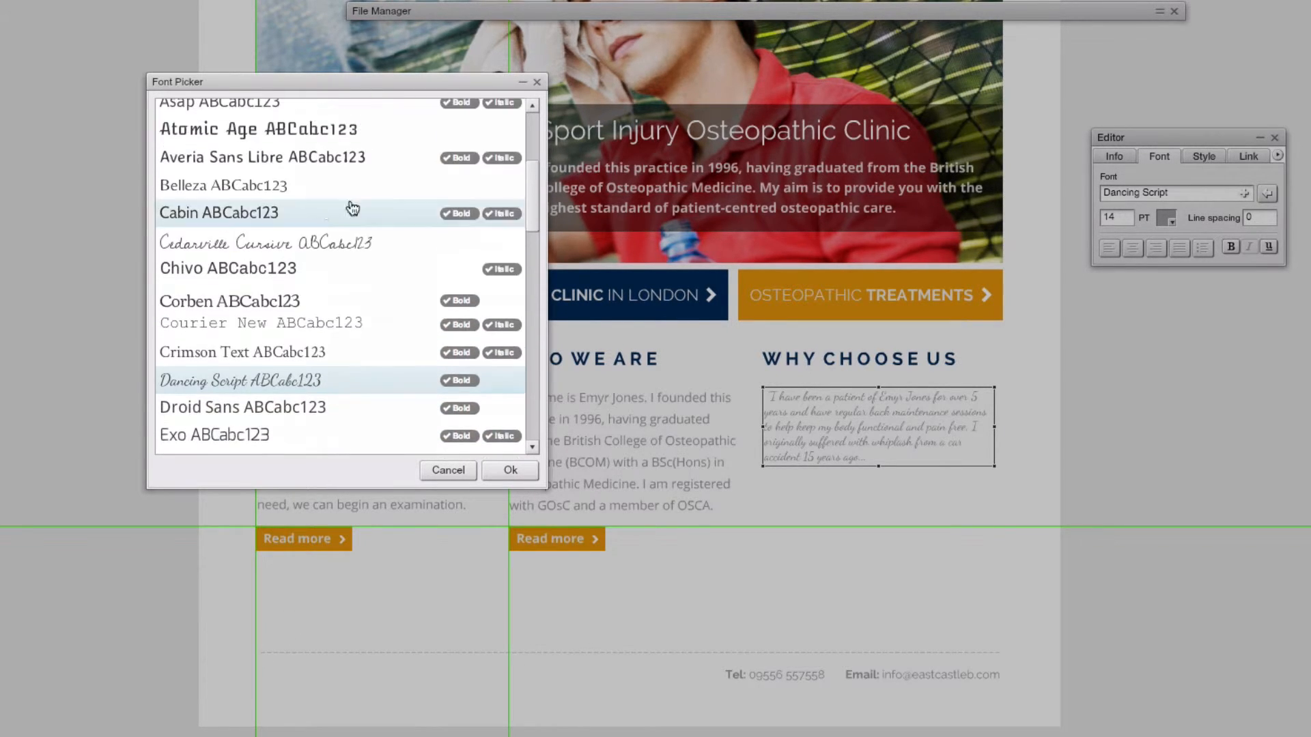
pyautogui.click(297, 236)
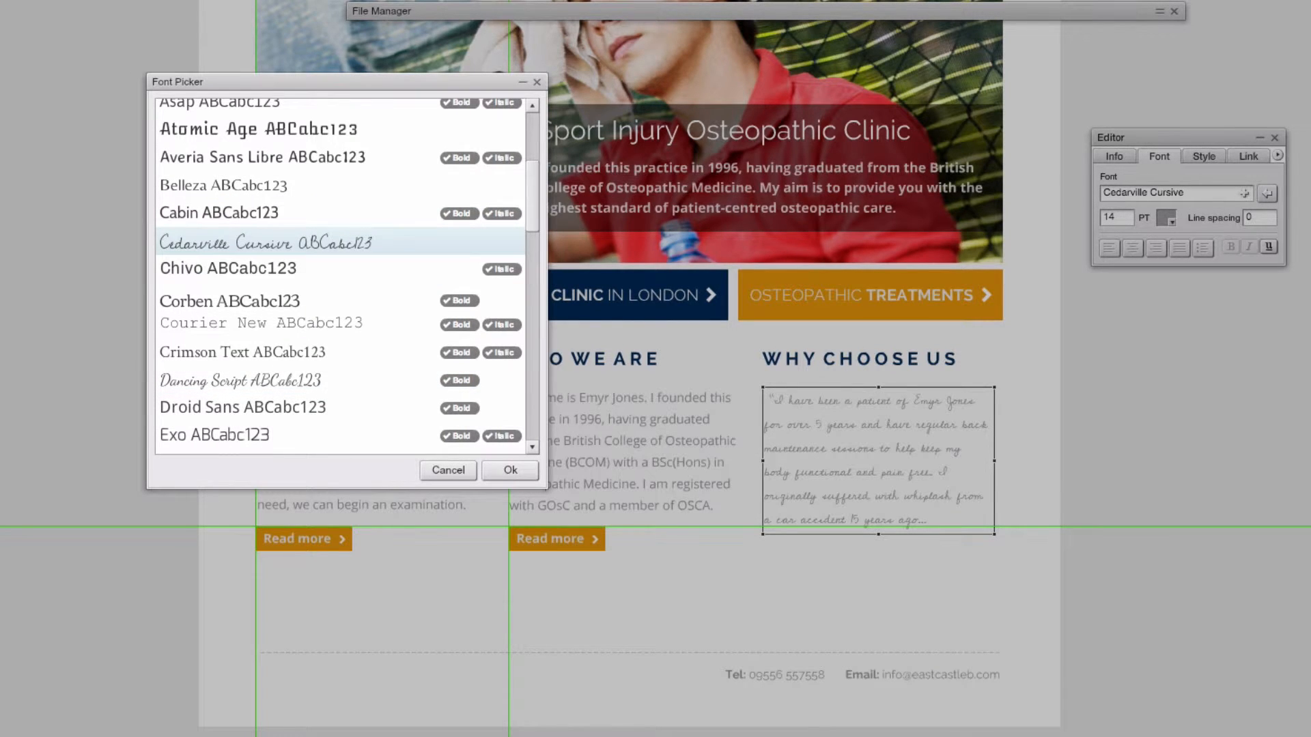
pyautogui.moveTo(531, 220); pyautogui.dragTo(516, 170)
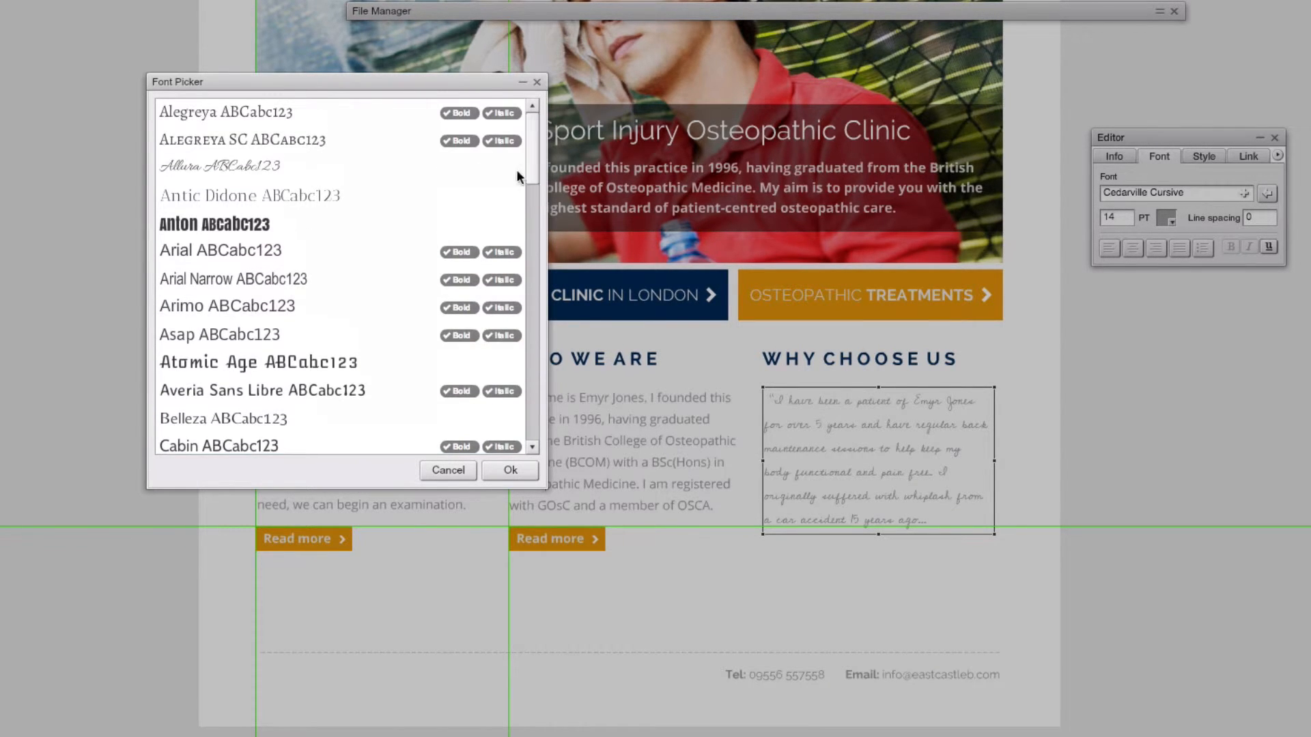
pyautogui.click(356, 169)
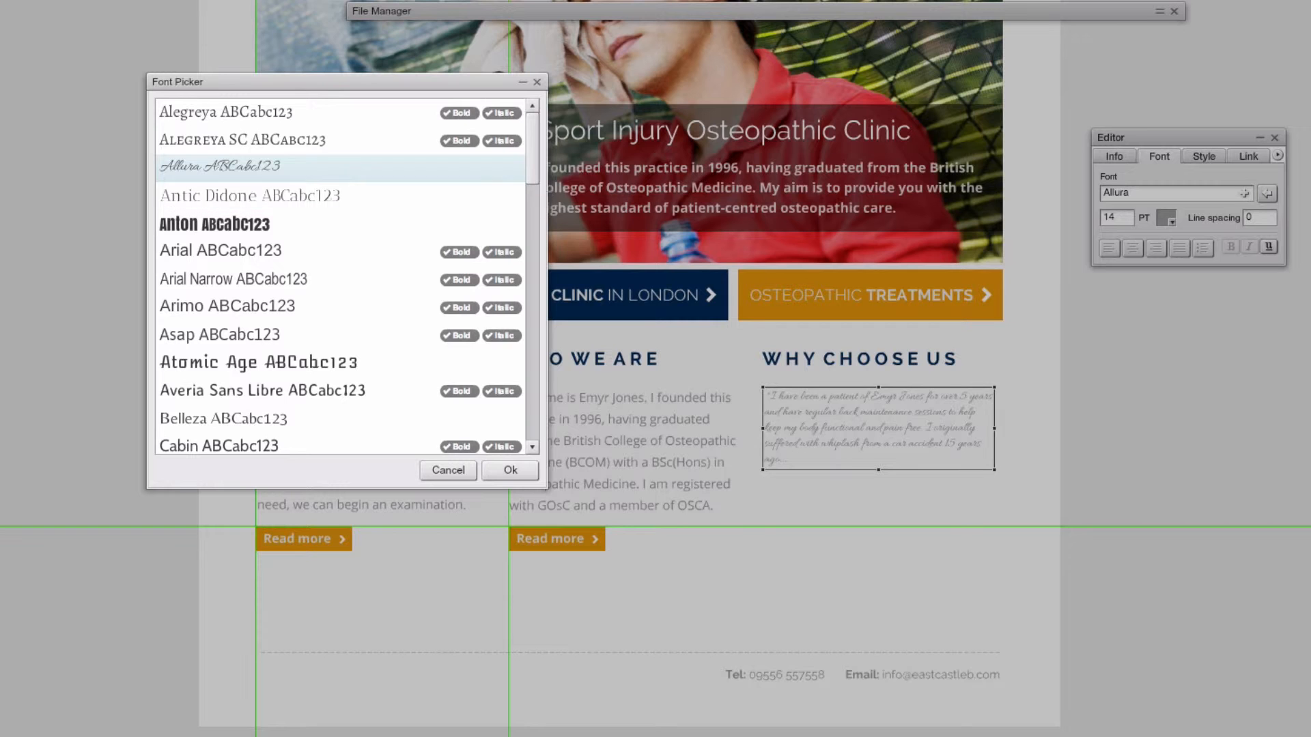
pyautogui.moveTo(531, 158); pyautogui.dragTo(531, 392)
pyautogui.click(449, 471)
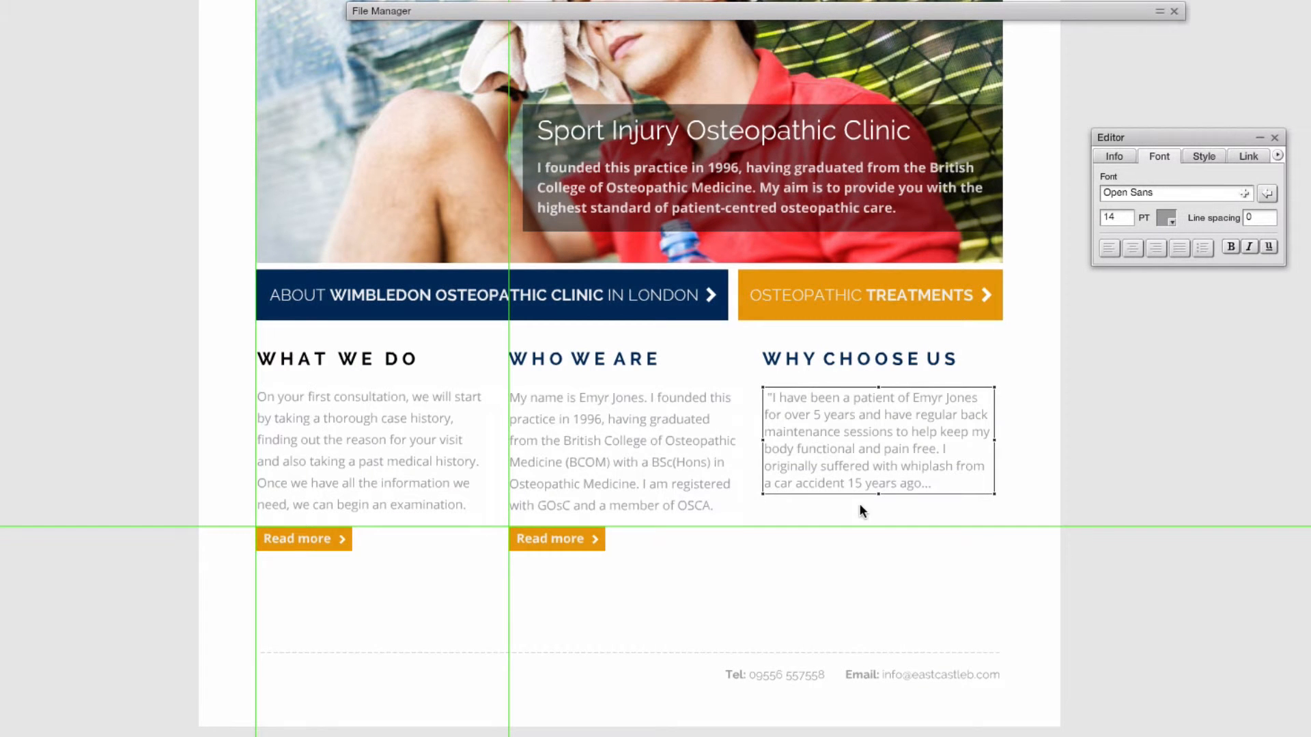
# Italicise the testimonial text and set its line spacing to 5.
pyautogui.click(1249, 247)
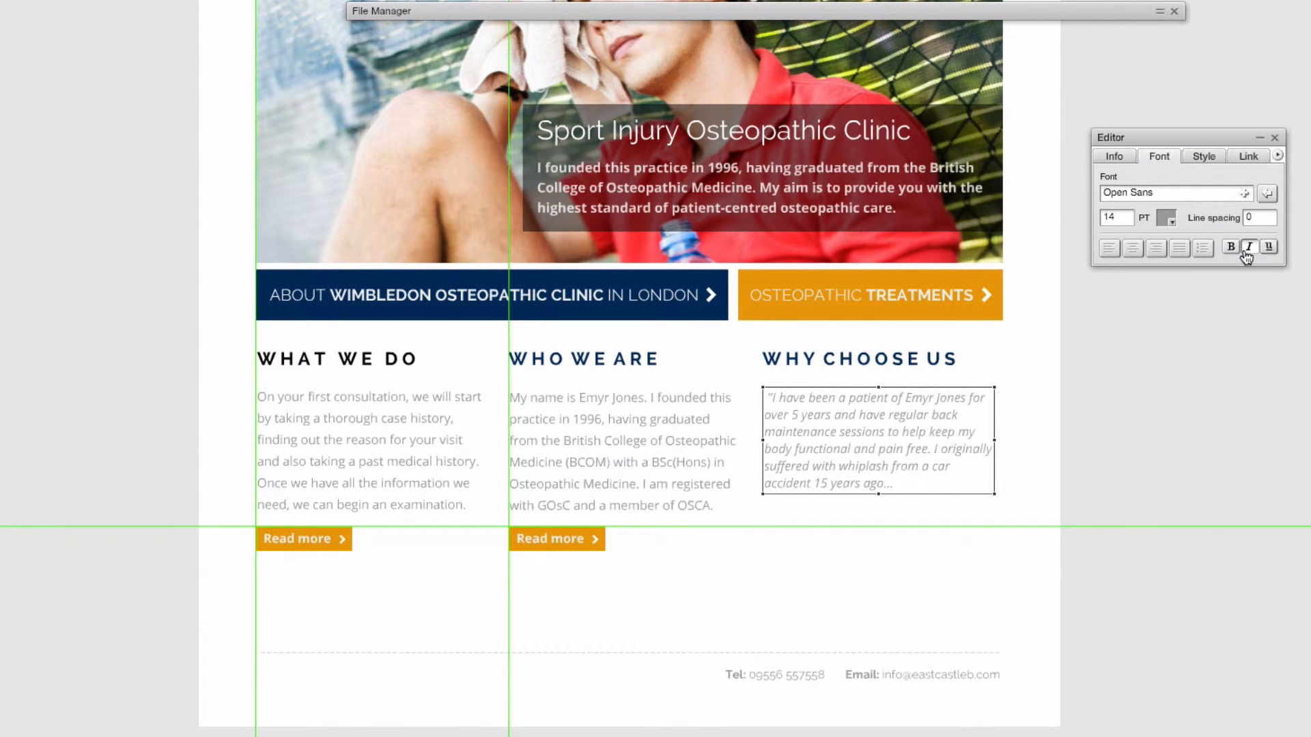
pyautogui.click(1119, 453)
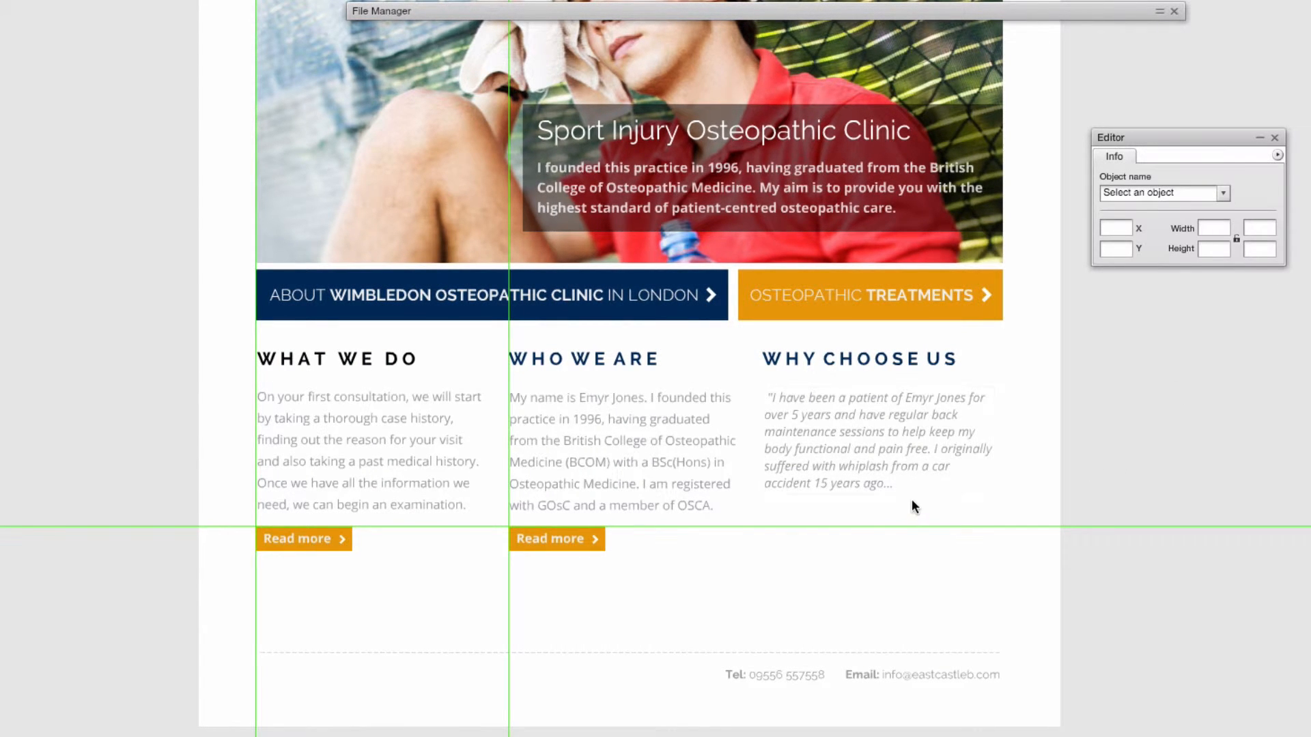
pyautogui.click(907, 456)
pyautogui.click(1119, 502)
pyautogui.click(941, 395)
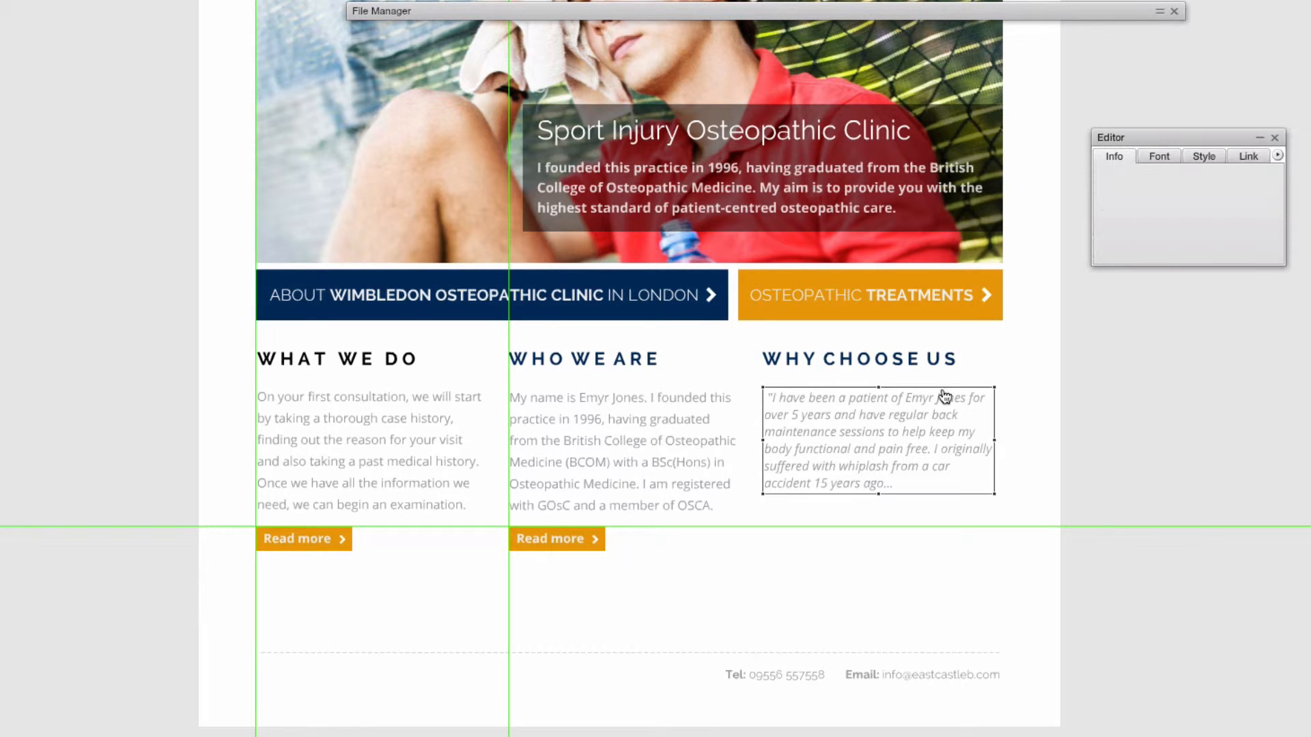
pyautogui.click(1158, 156)
pyautogui.click(1249, 218)
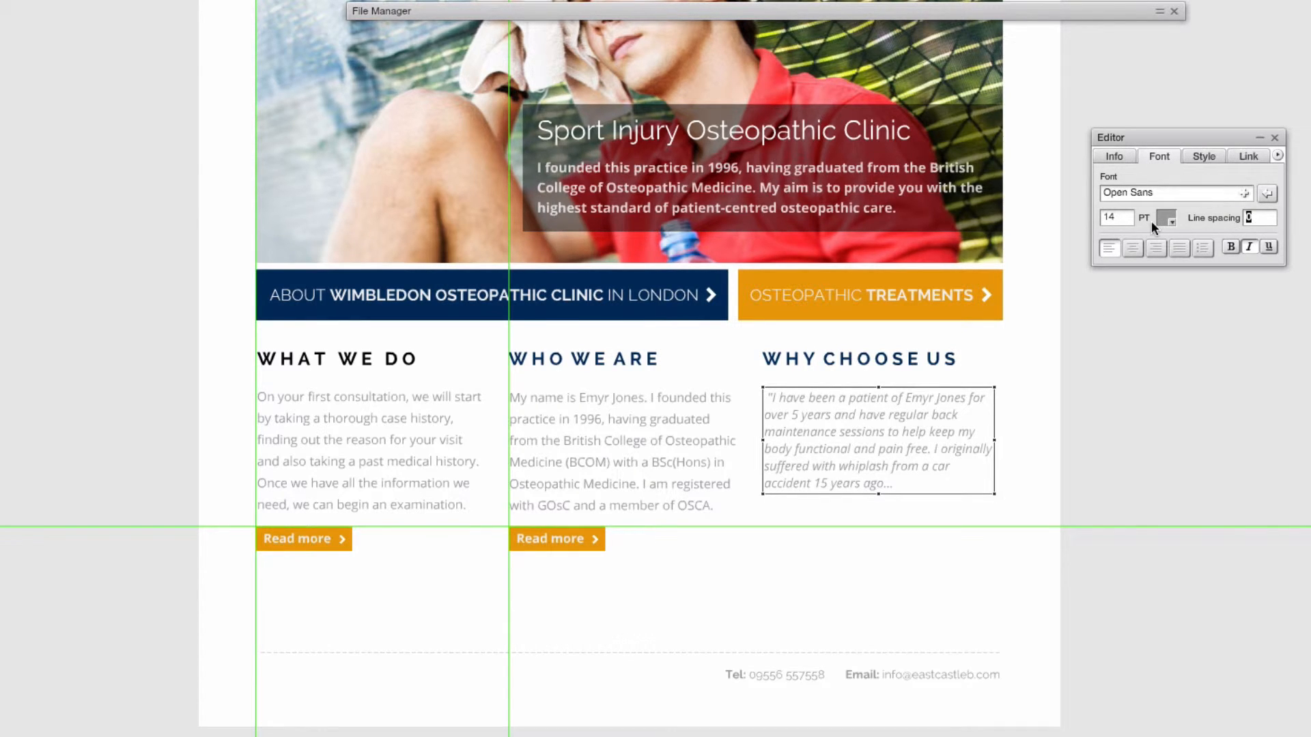
pyautogui.write('5')
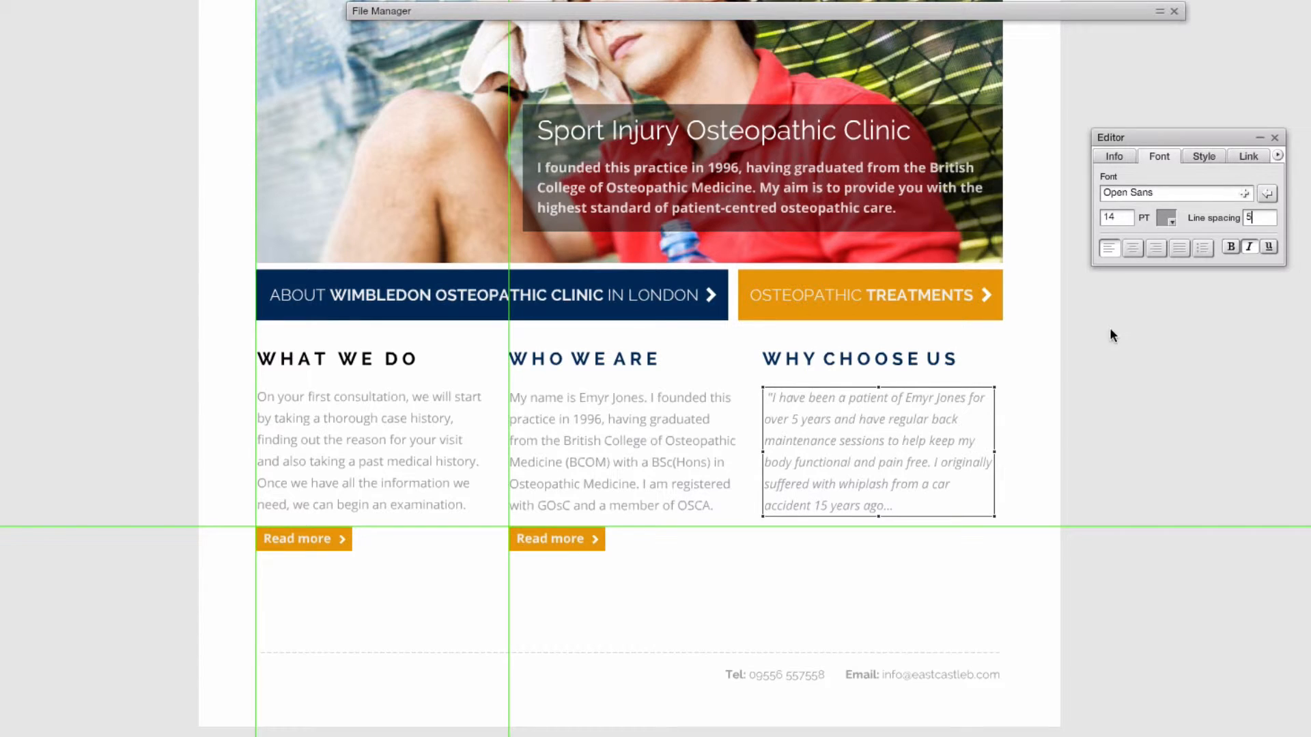
pyautogui.click(1010, 436)
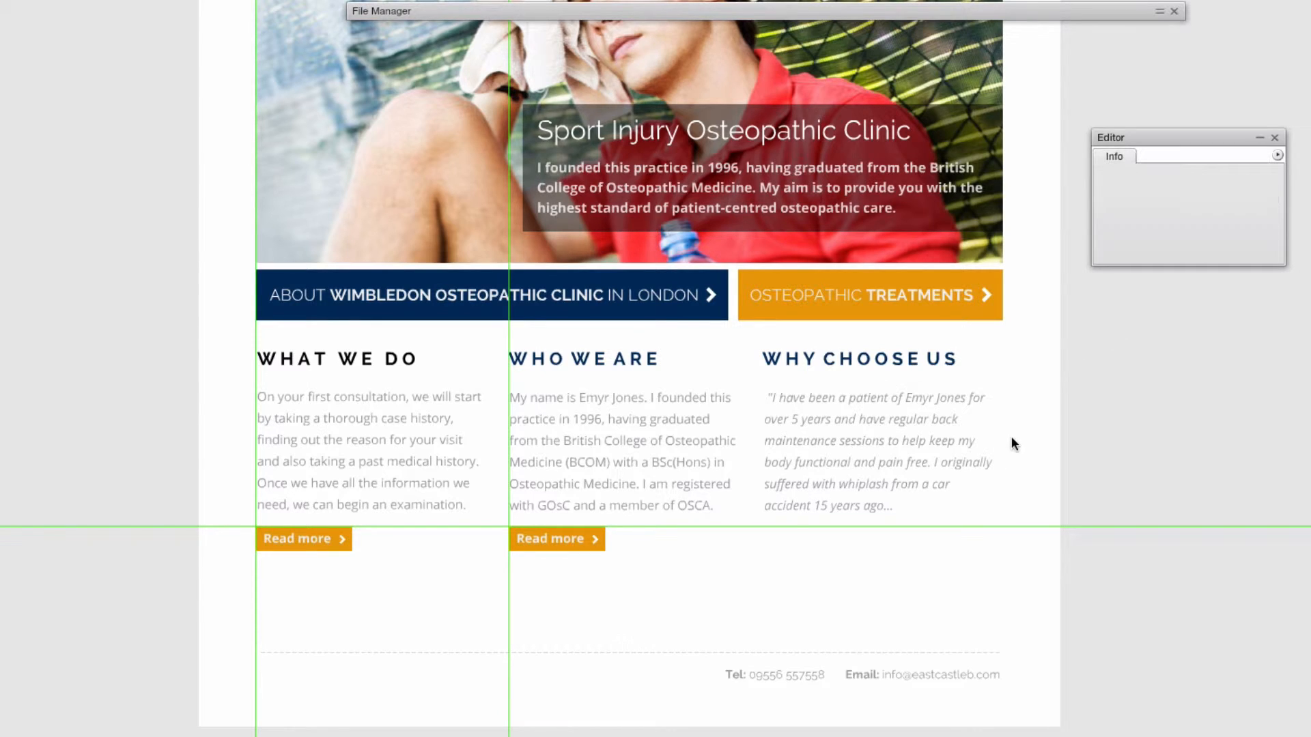
# Replace the Why Choose Us heading text with "TESTIMONIALS".
pyautogui.doubleClick(826, 362)
pyautogui.write('Tes')
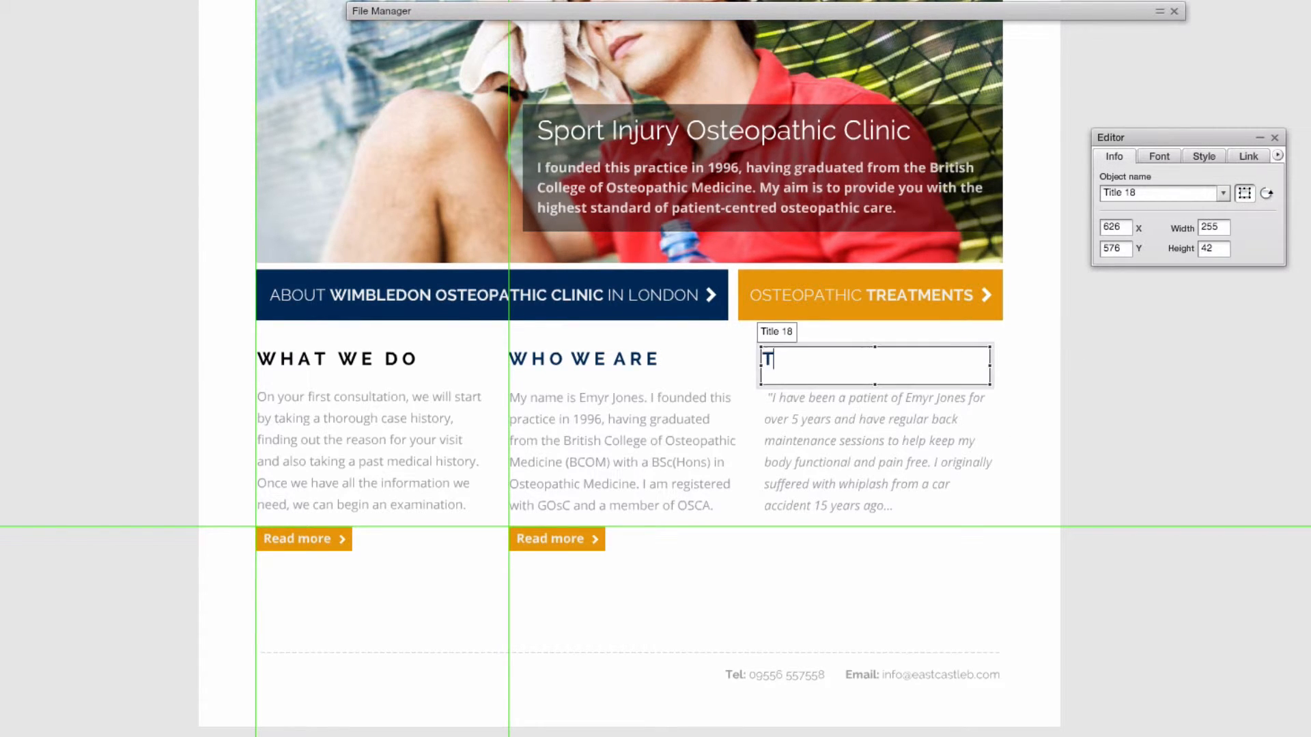
pyautogui.press('BackSpace')
pyautogui.write('E')
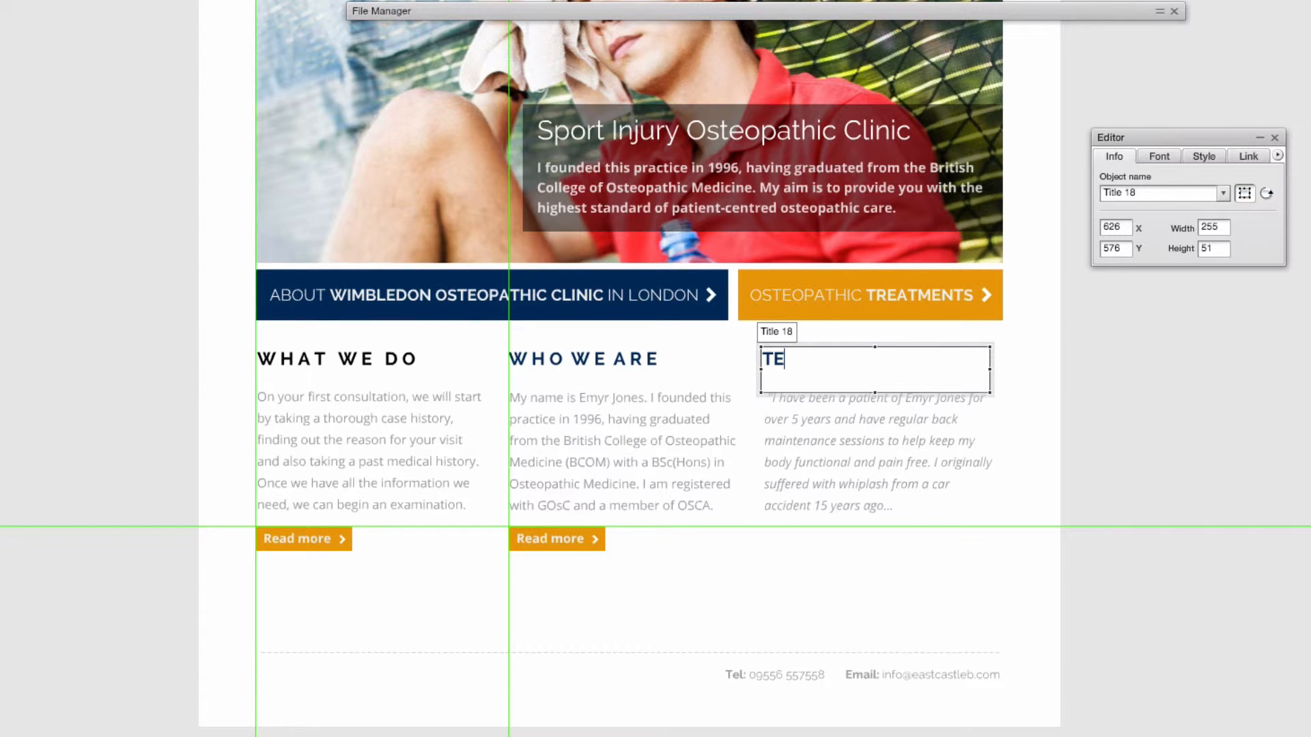
pyautogui.write('STIMONIALS')
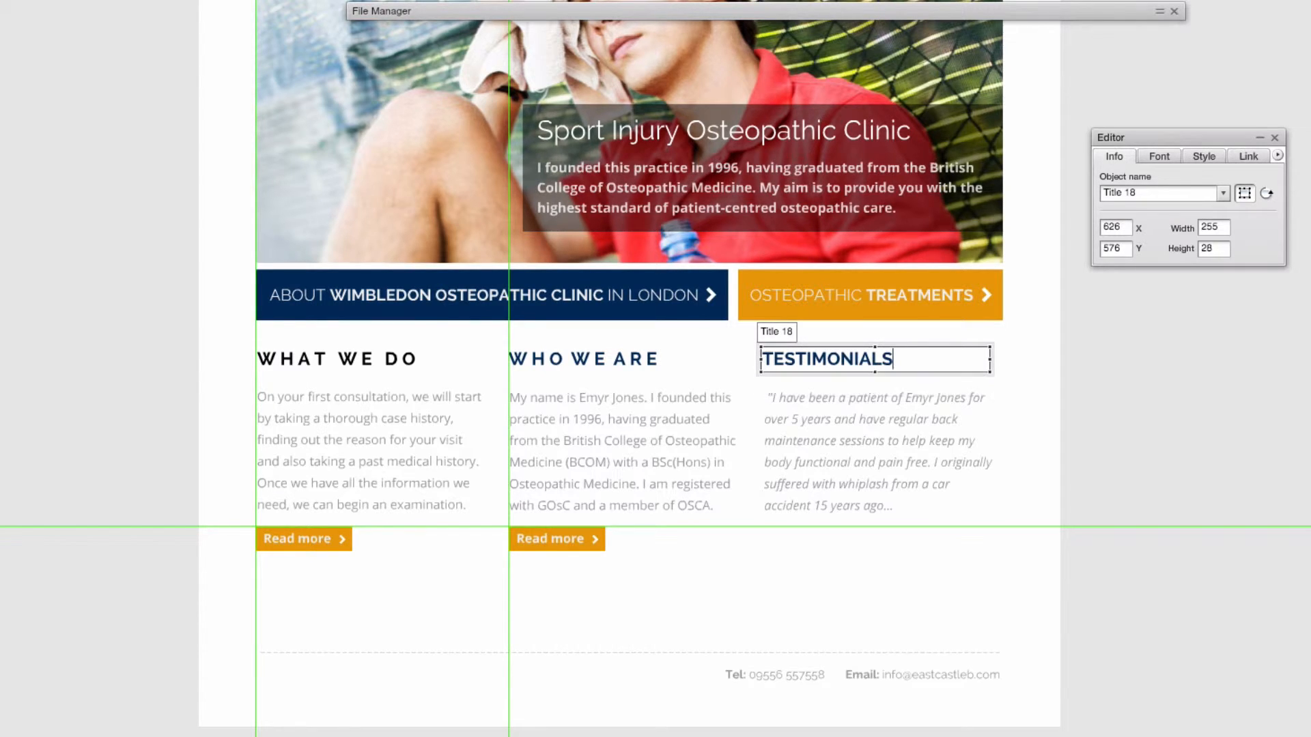
pyautogui.click(1095, 371)
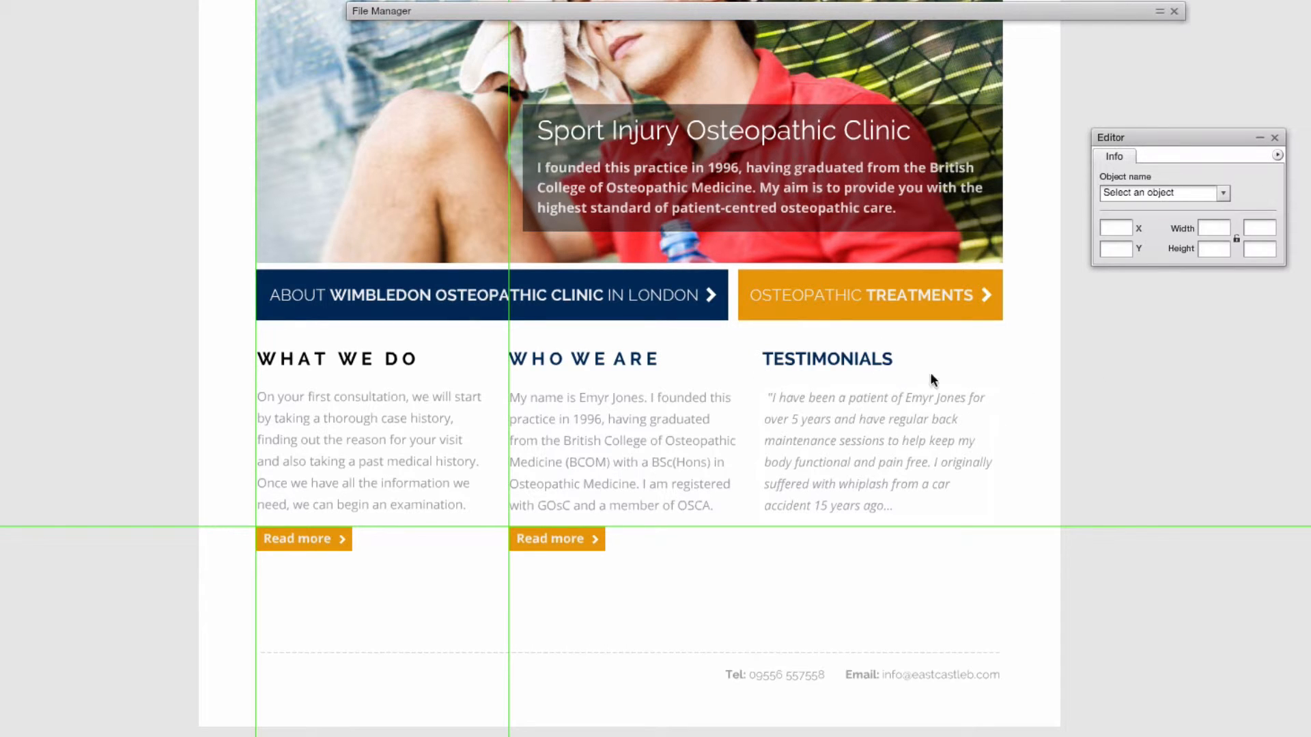
# Insert a space between all letters of the TESTIMONIALS heading to match the spaced lettering of the Who We Are heading.
pyautogui.click(598, 361)
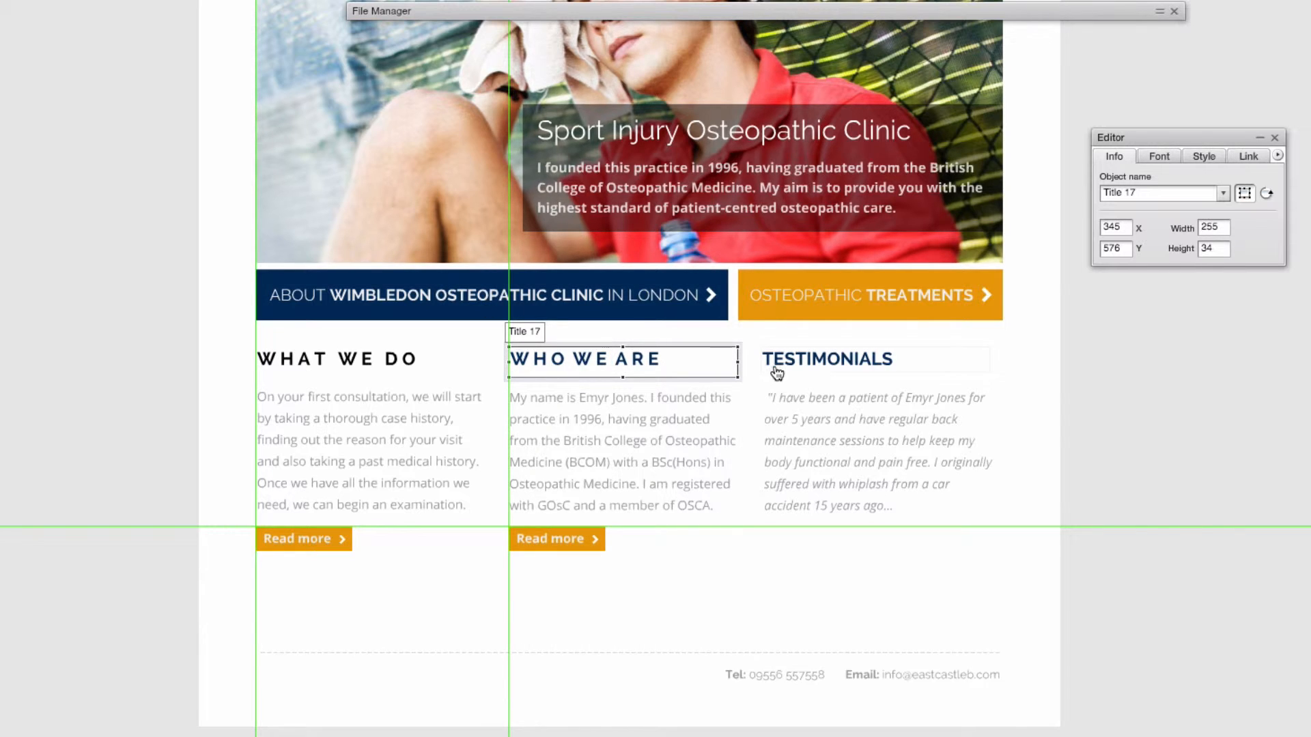
pyautogui.click(816, 368)
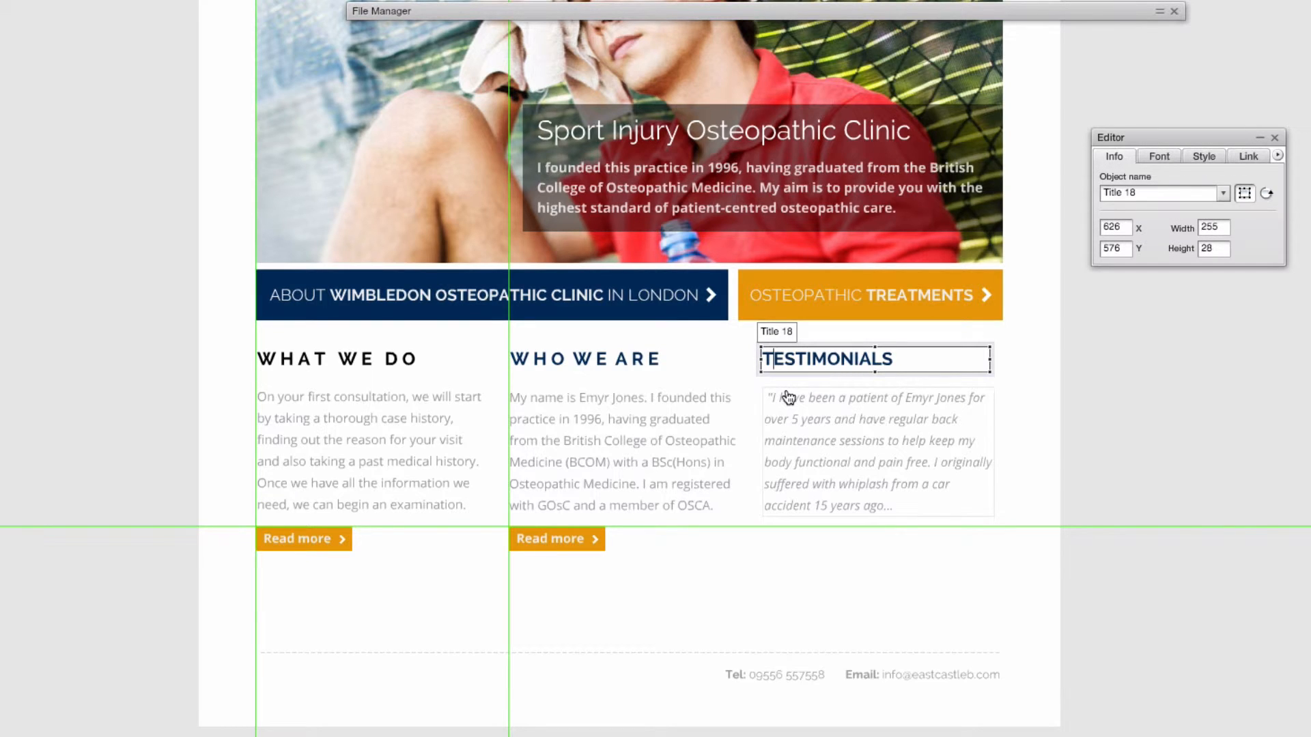
pyautogui.press('Left')
pyautogui.press('Right')
pyautogui.press('Right')
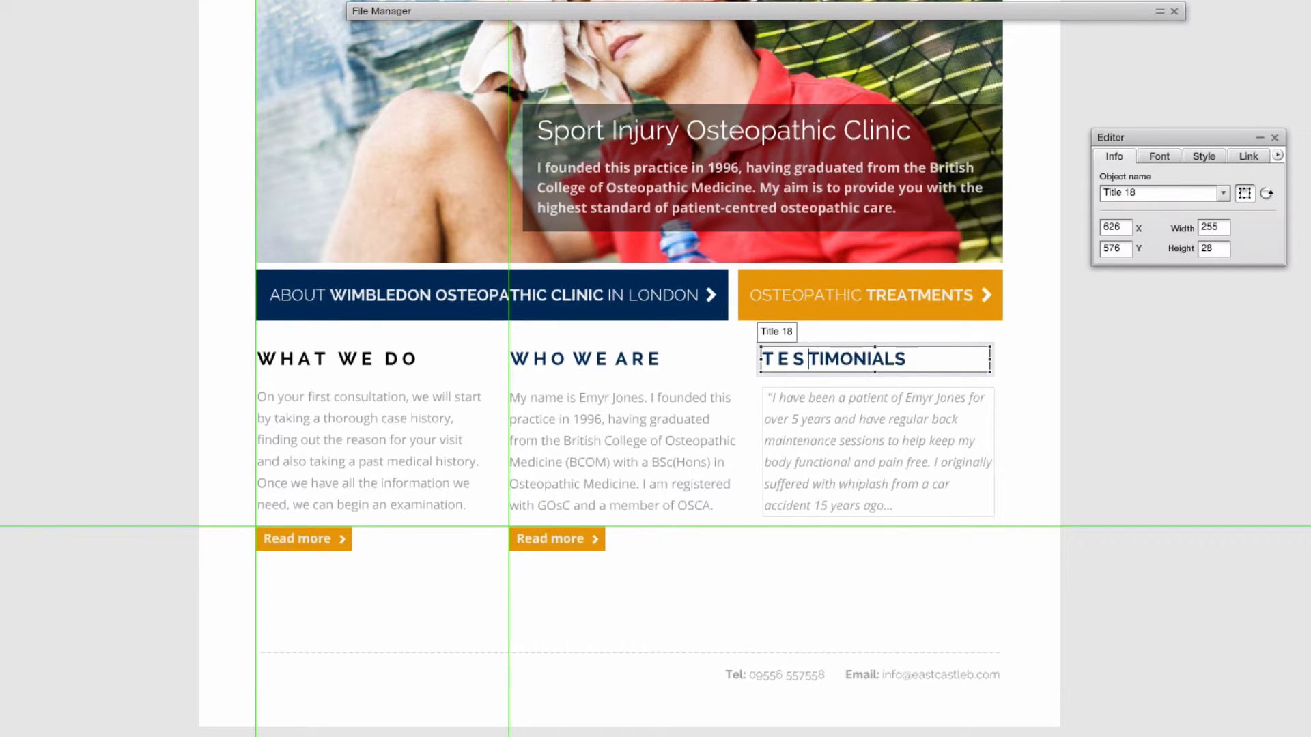
pyautogui.press('Right')
pyautogui.press('Right')
pyautogui.press('Right')
pyautogui.press('space')
pyautogui.press('Right')
pyautogui.press('space')
pyautogui.press('Right')
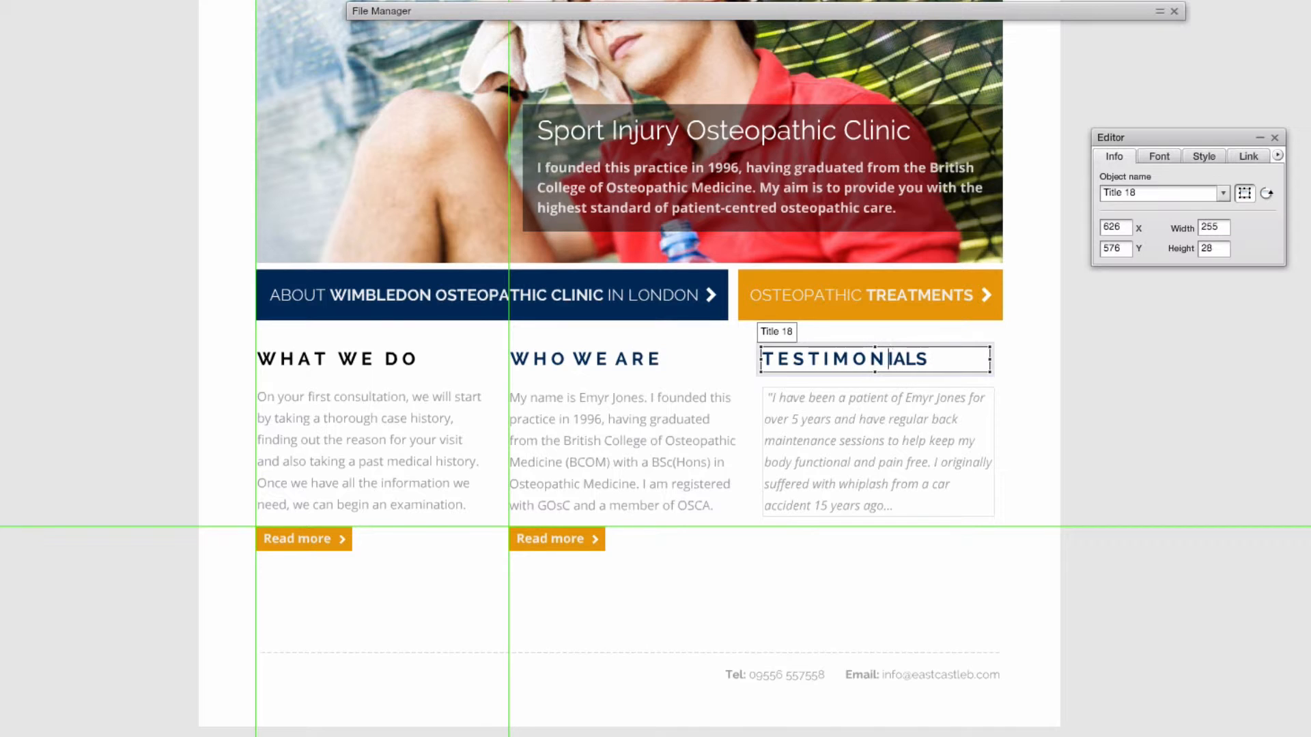
pyautogui.press('space')
pyautogui.press('Right')
pyautogui.press('Right')
pyautogui.press('Right')
pyautogui.click(1141, 411)
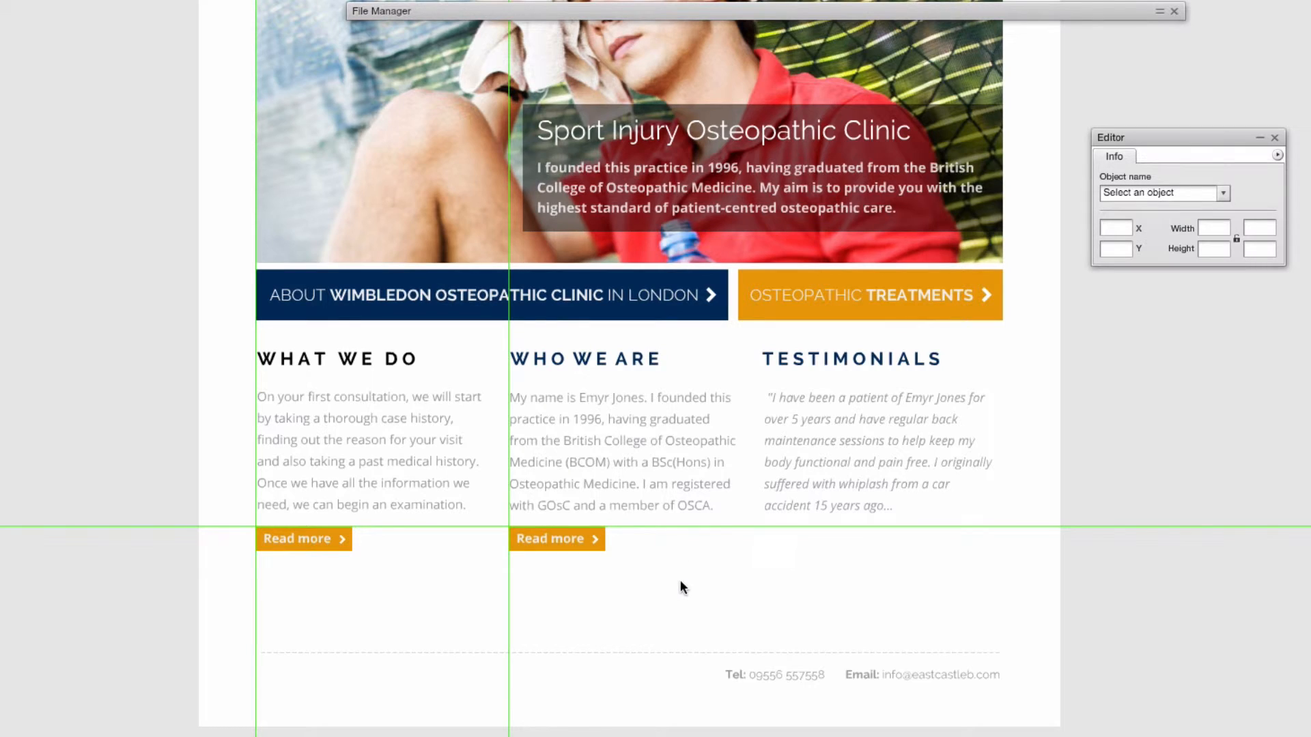
# Duplicate the complete Who We Are Read more button and place the copy under the testimonial, level with the horizontal guide.
pyautogui.moveTo(758, 607); pyautogui.dragTo(474, 510)
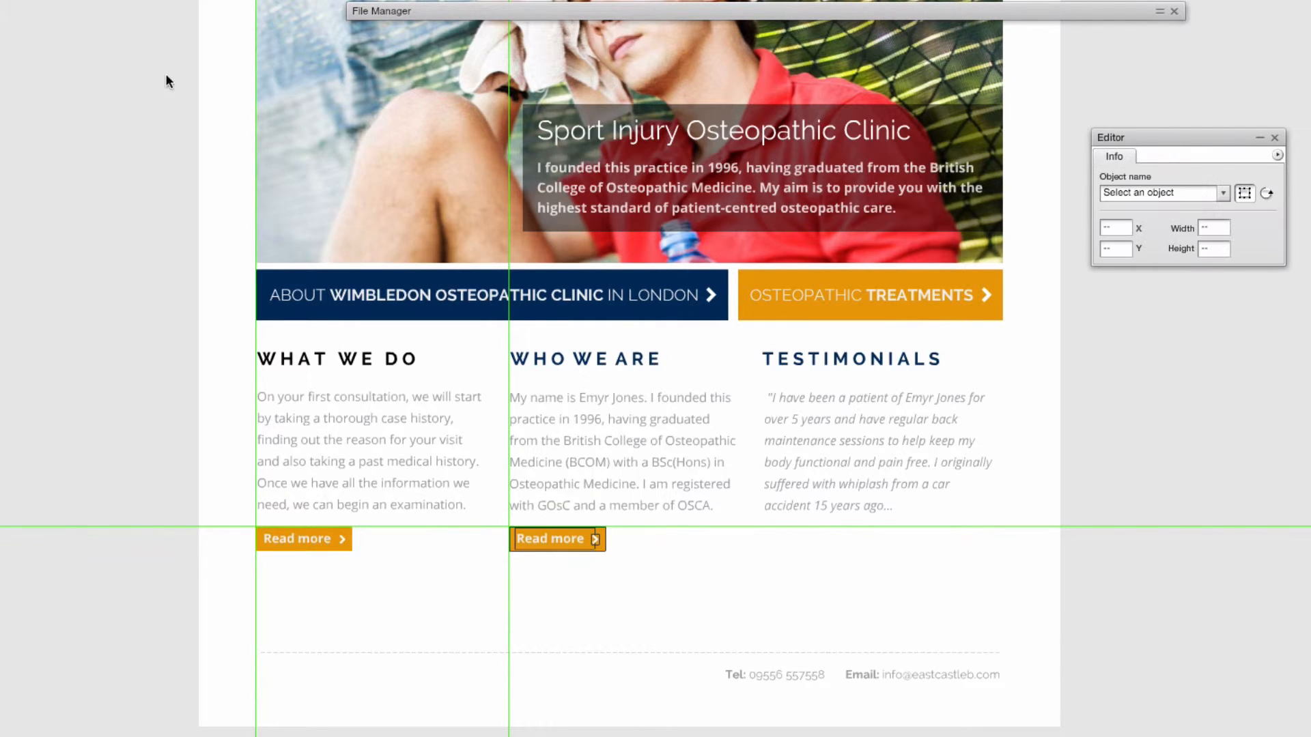
pyautogui.moveTo(595, 540); pyautogui.dragTo(829, 547)
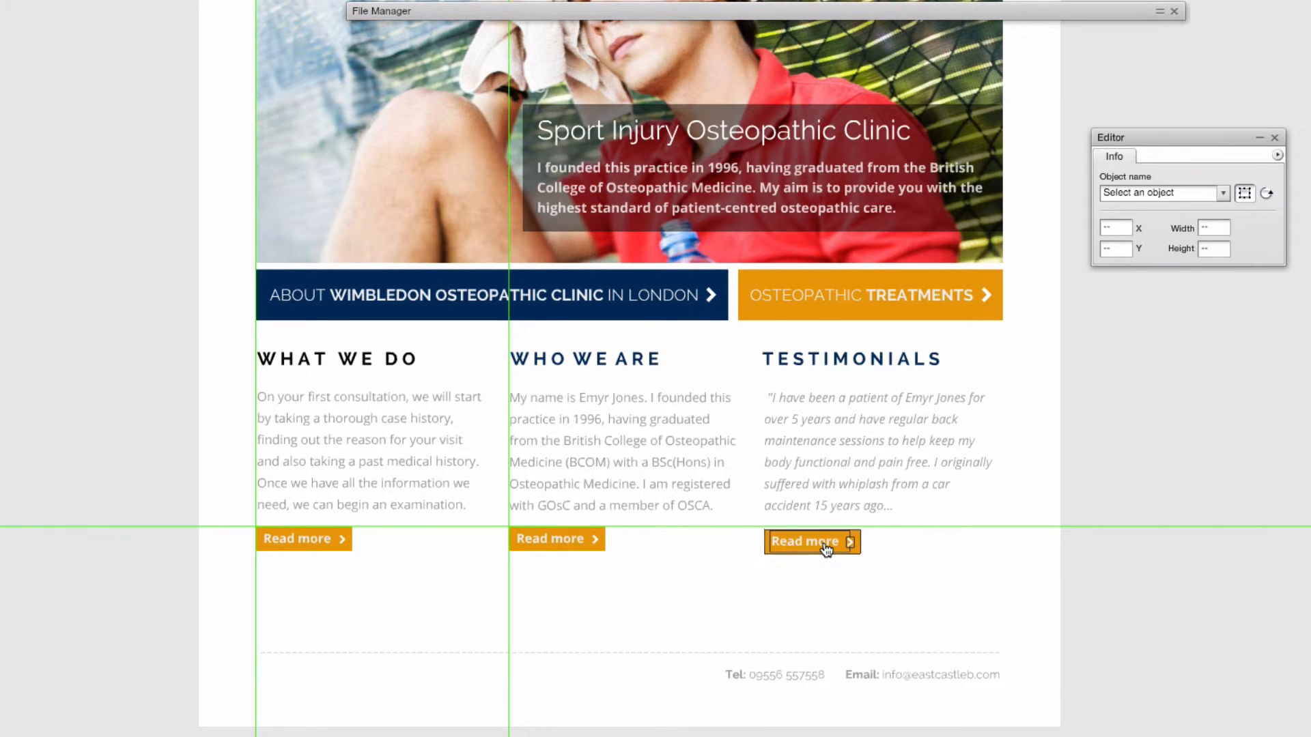
pyautogui.moveTo(928, 584); pyautogui.dragTo(747, 523)
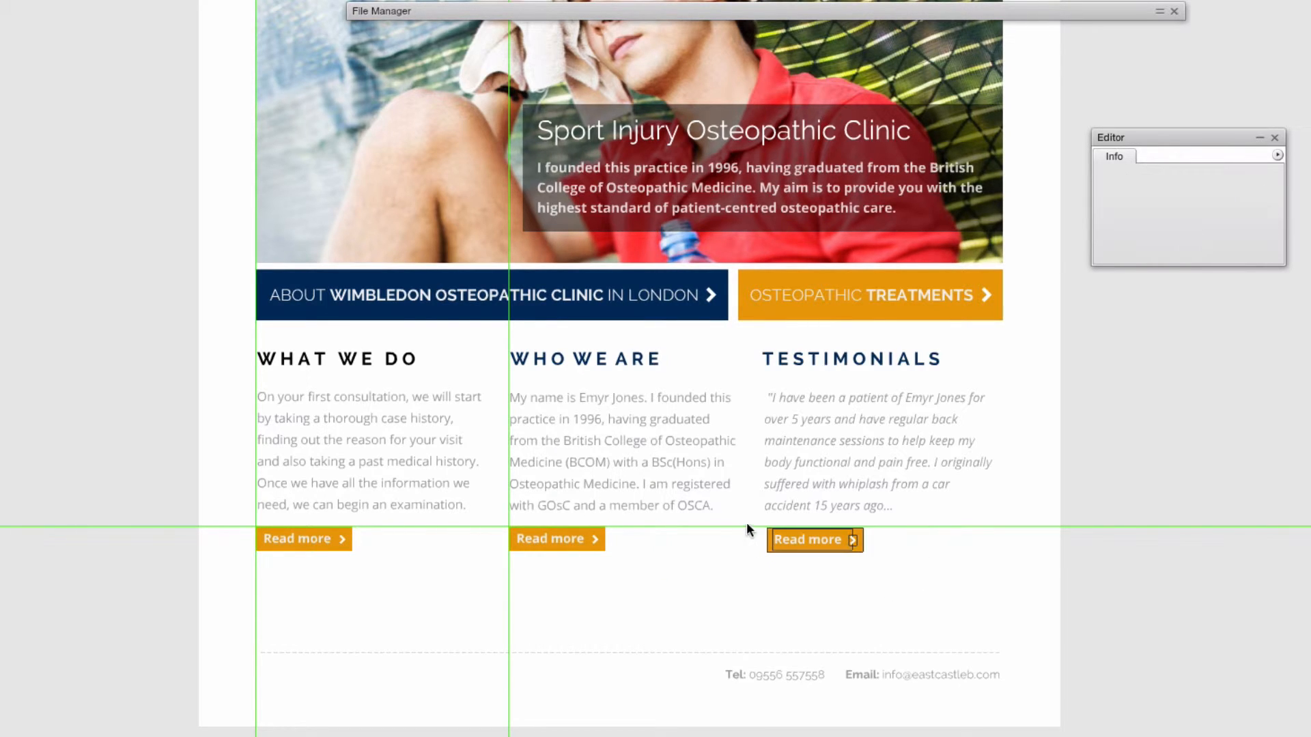
pyautogui.click(954, 593)
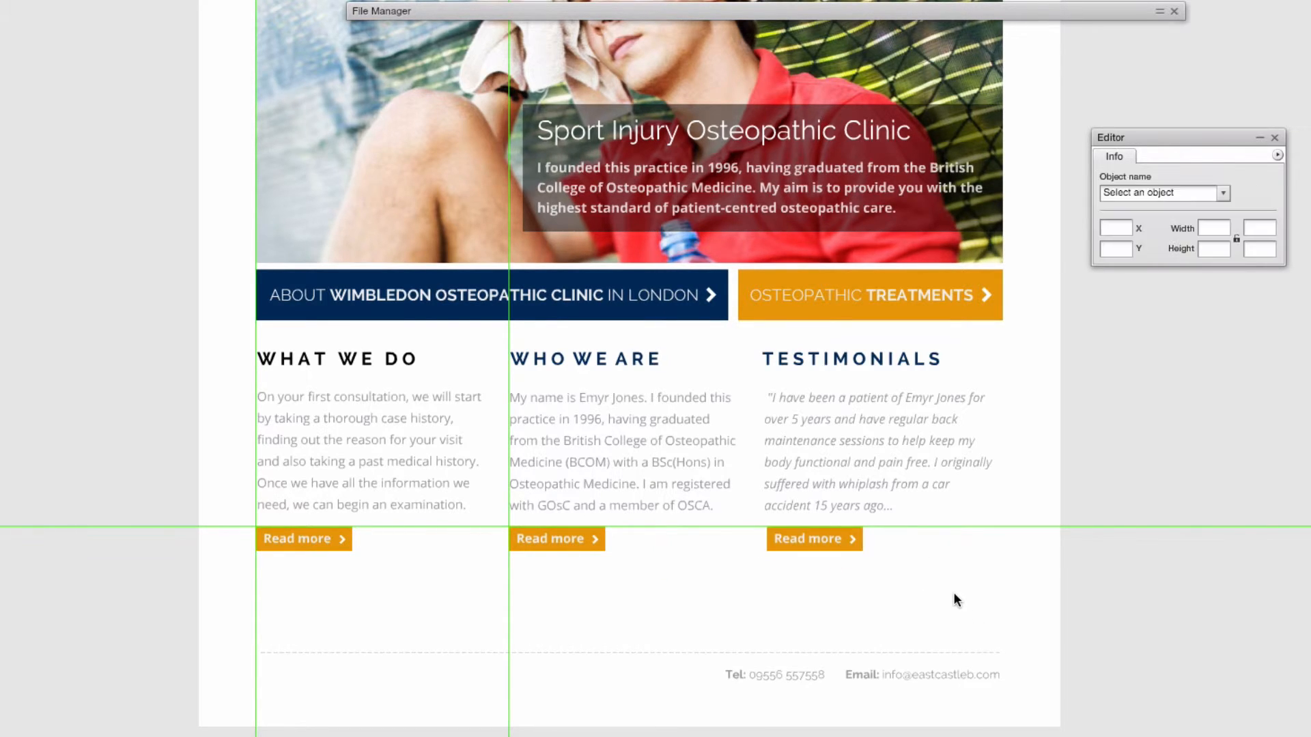
# Add a vertical guide at the left edge of the TESTIMONIALS heading and nudge the testimonial's Read more button flush with both guides.
pyautogui.moveTo(537, 512); pyautogui.dragTo(762, 509)
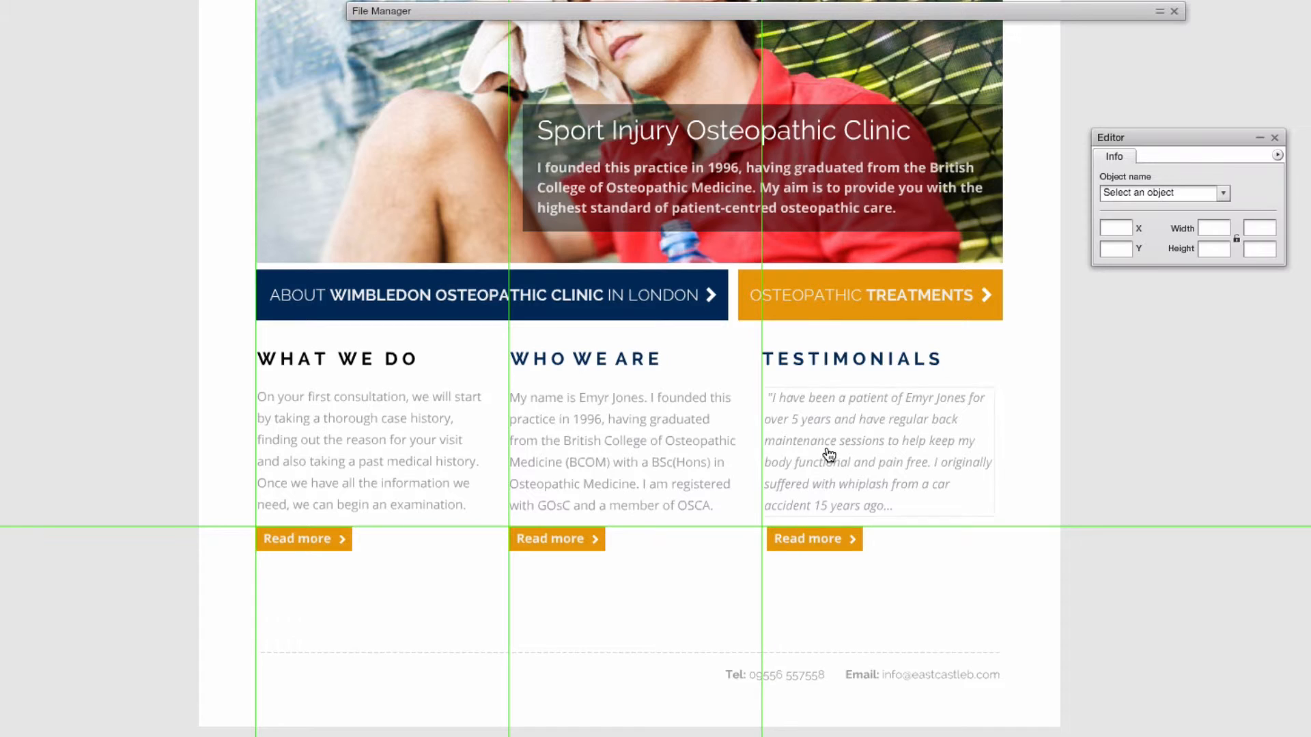
pyautogui.click(828, 457)
pyautogui.moveTo(966, 570); pyautogui.dragTo(731, 521)
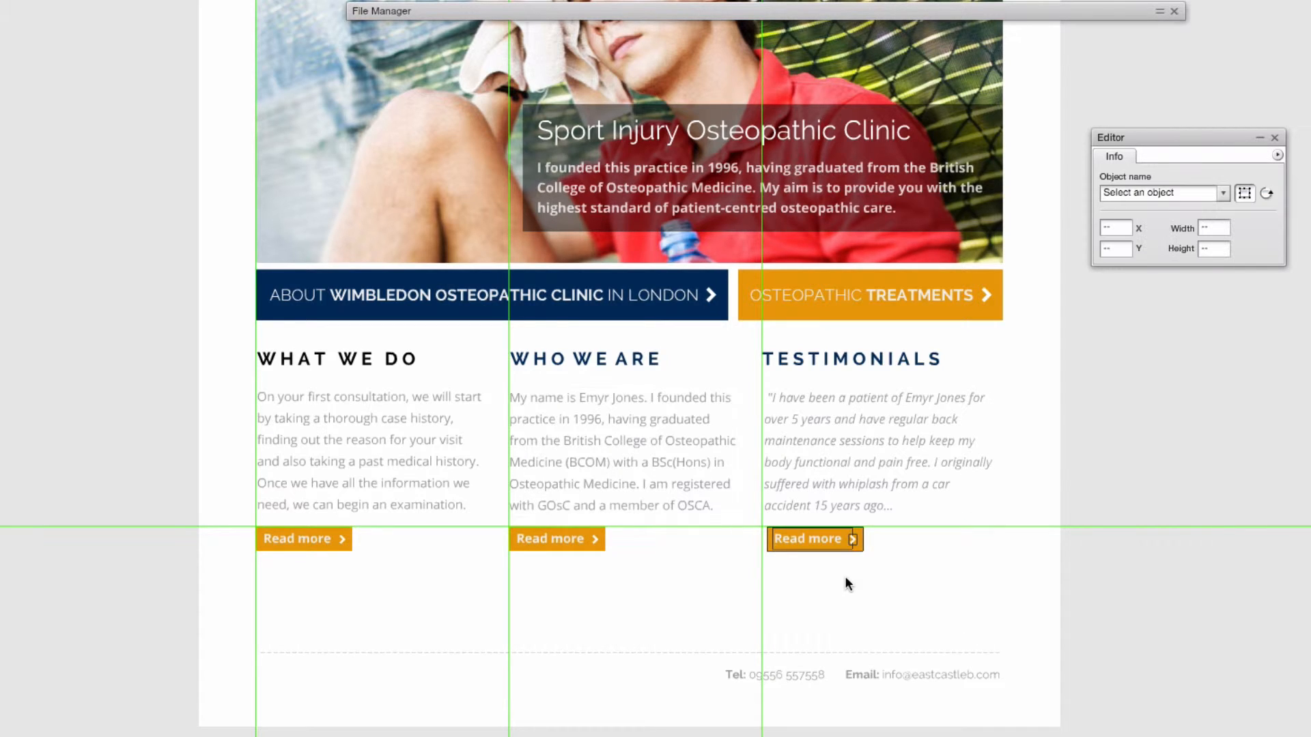
pyautogui.press('Left')
pyautogui.press('Left')
pyautogui.press('Left')
pyautogui.press('Left')
pyautogui.press('Left')
pyautogui.press('Down')
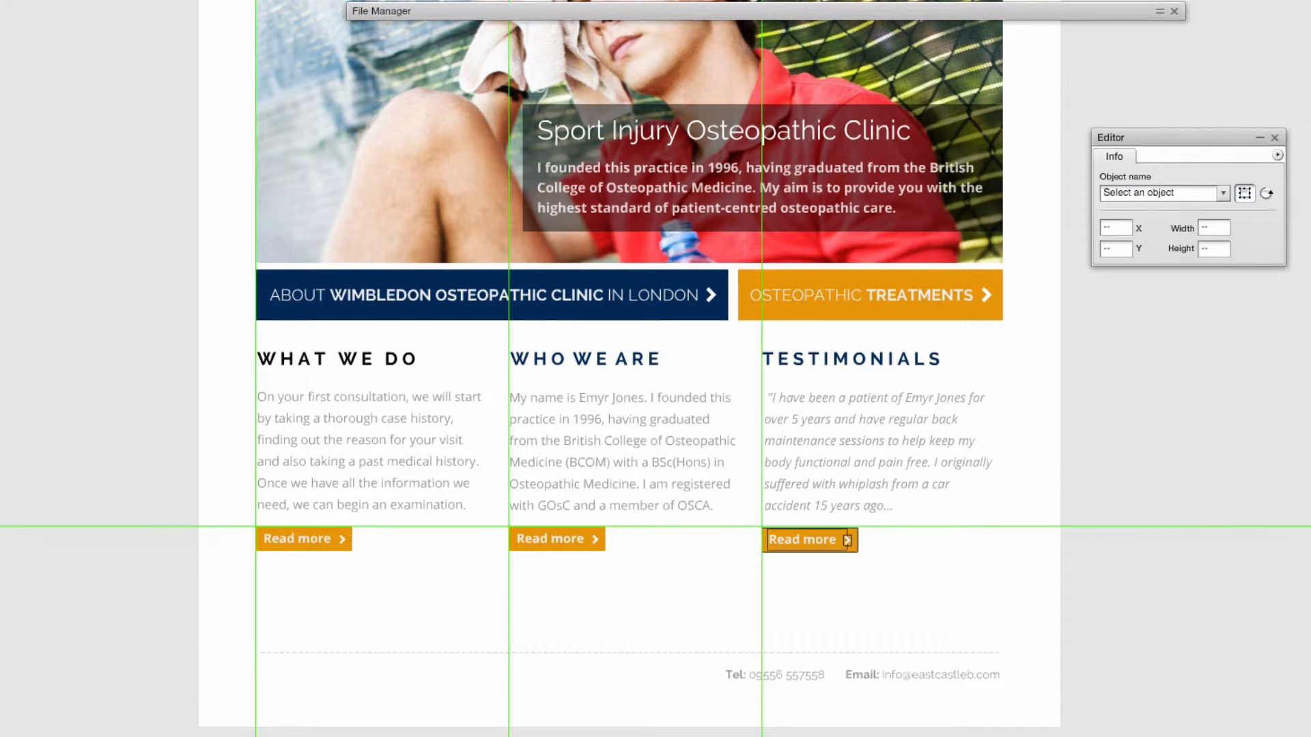
pyautogui.click(958, 576)
pyautogui.moveTo(966, 575); pyautogui.dragTo(736, 523)
pyautogui.press('Up')
pyautogui.click(972, 604)
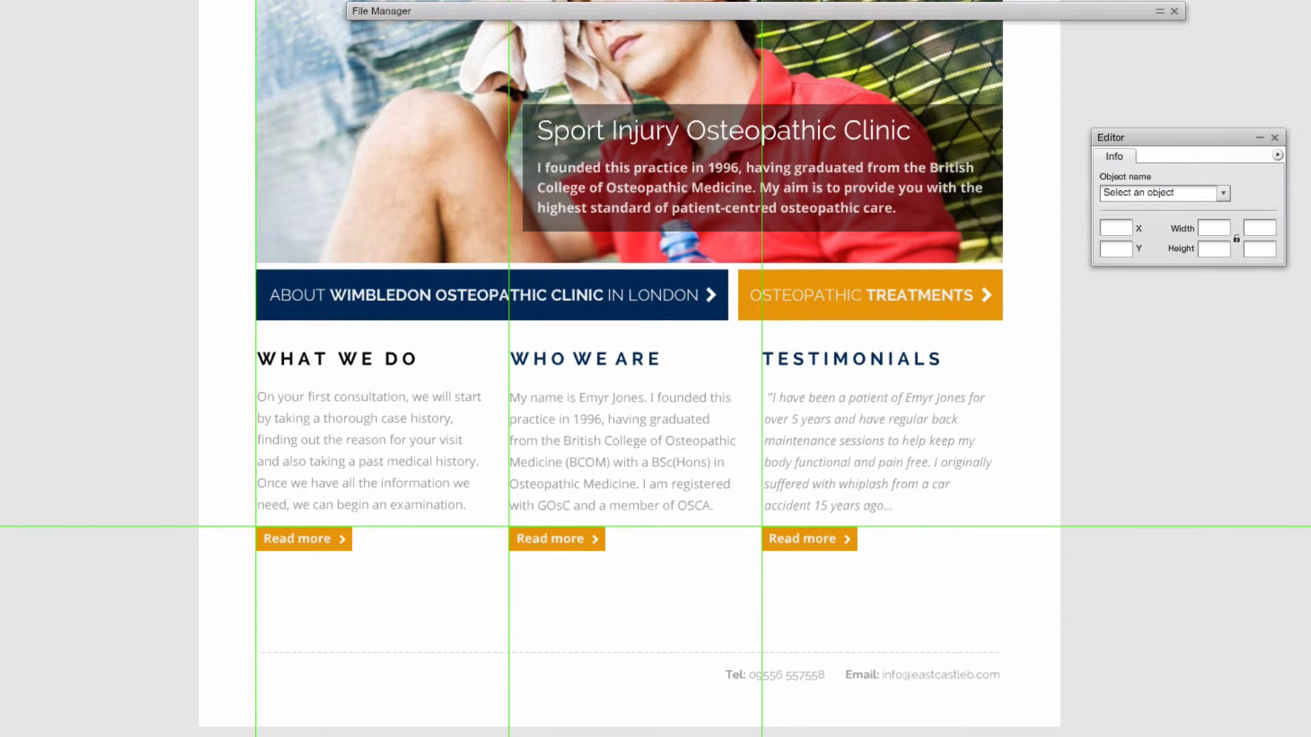
# Hide the guides in the homepage layout and copy the clinic name and address block from the existing site's footer.
pyautogui.hotkey('ctrl', ';')
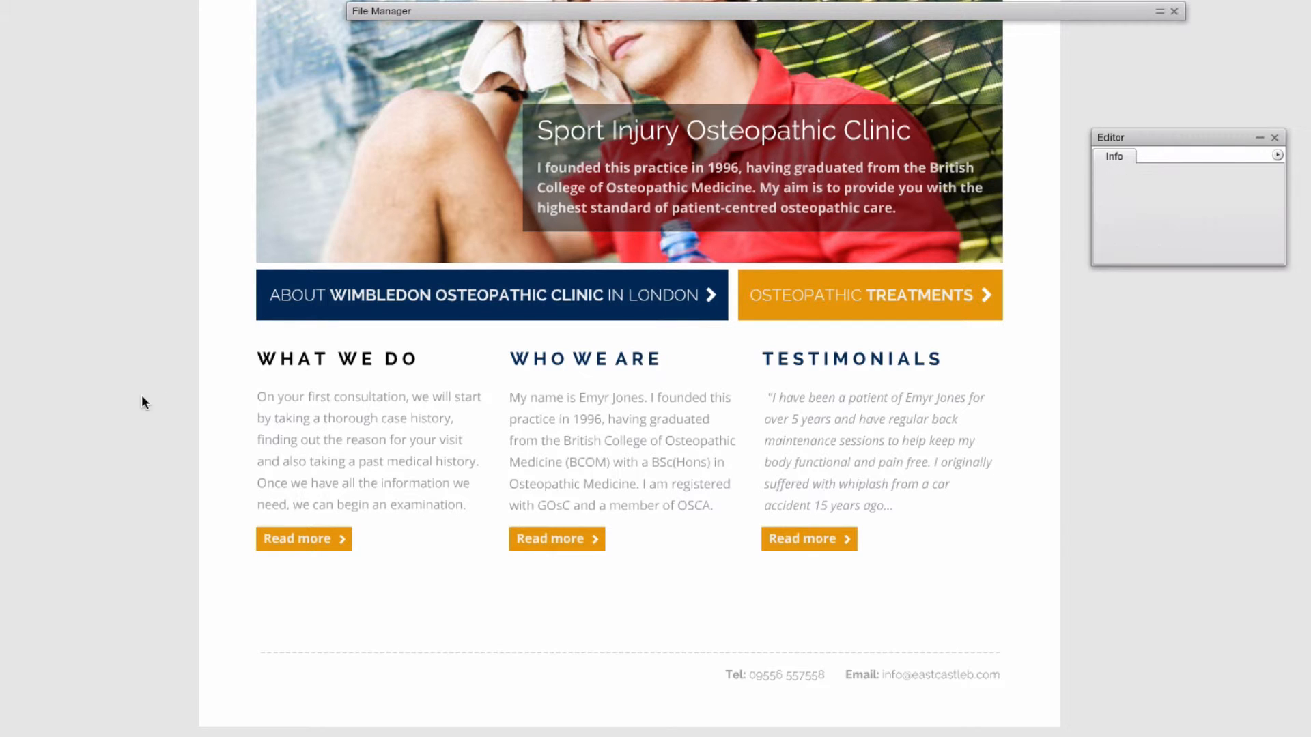
pyautogui.scroll(3, 148, 412)
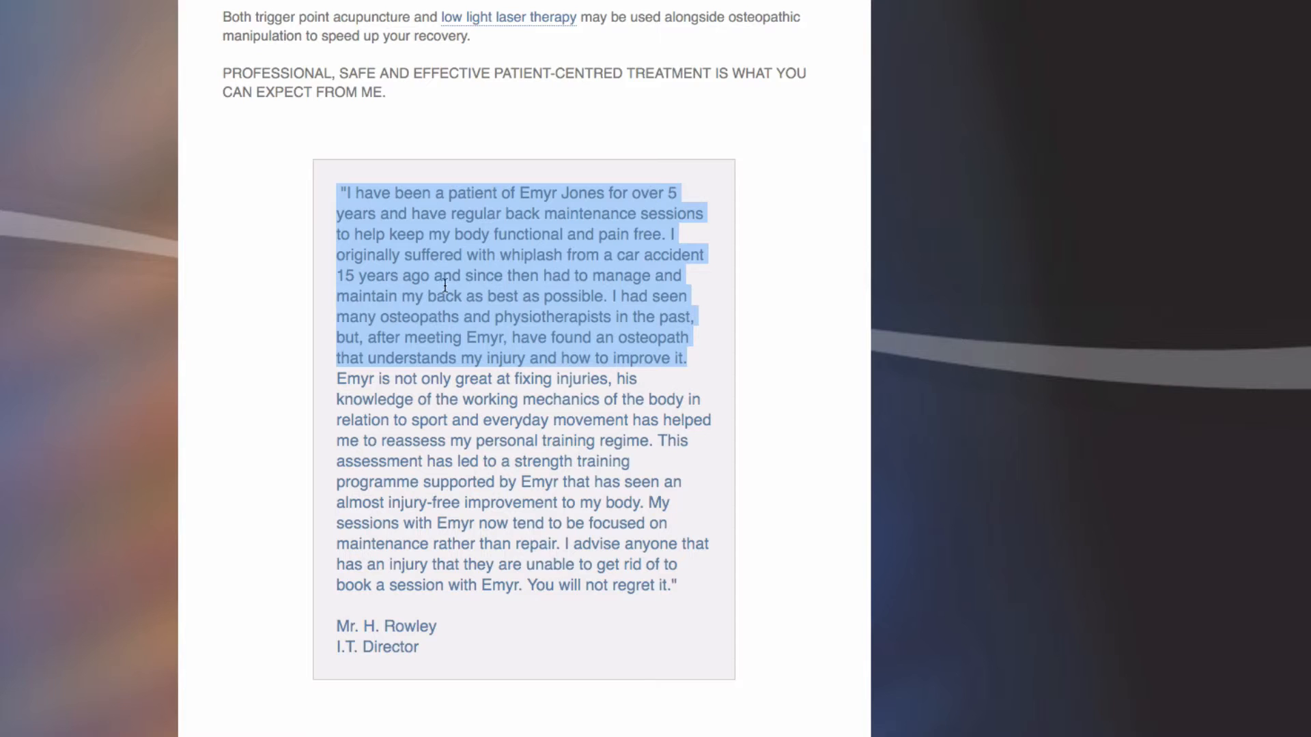
pyautogui.scroll(-3, 447, 290)
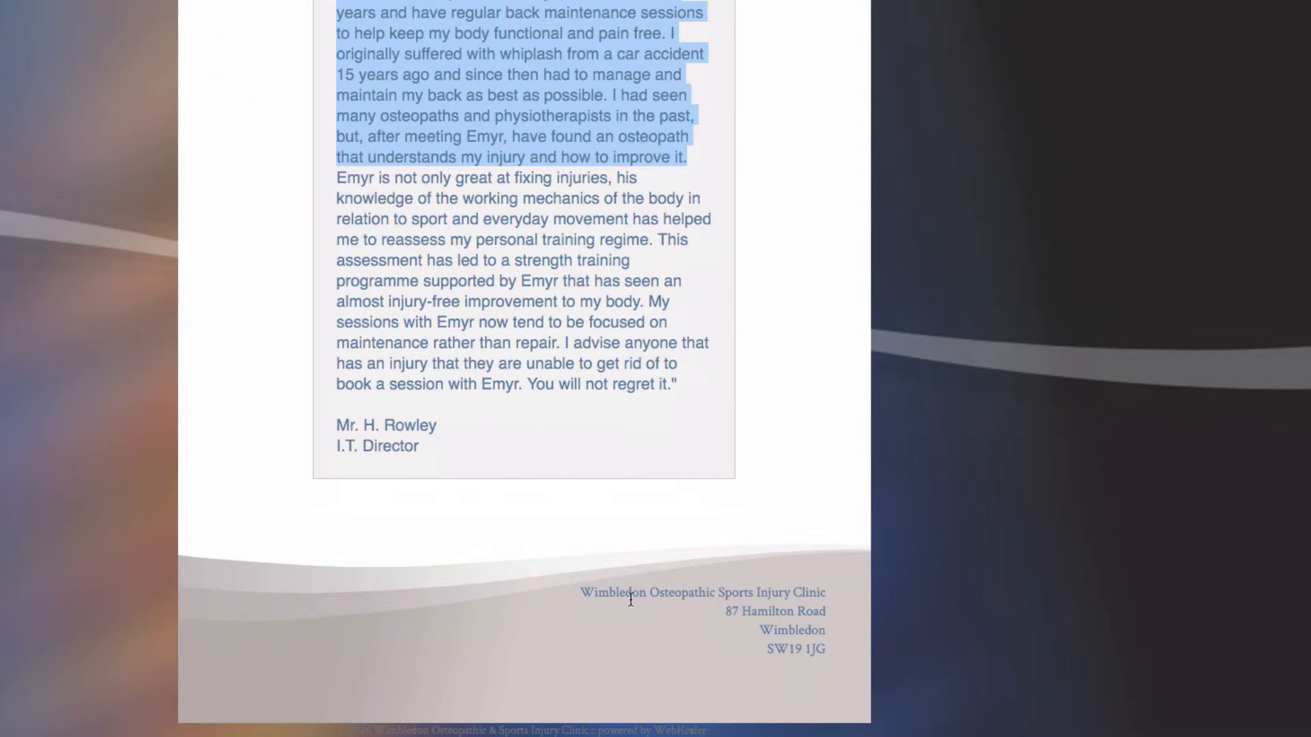
pyautogui.moveTo(583, 593); pyautogui.dragTo(850, 650)
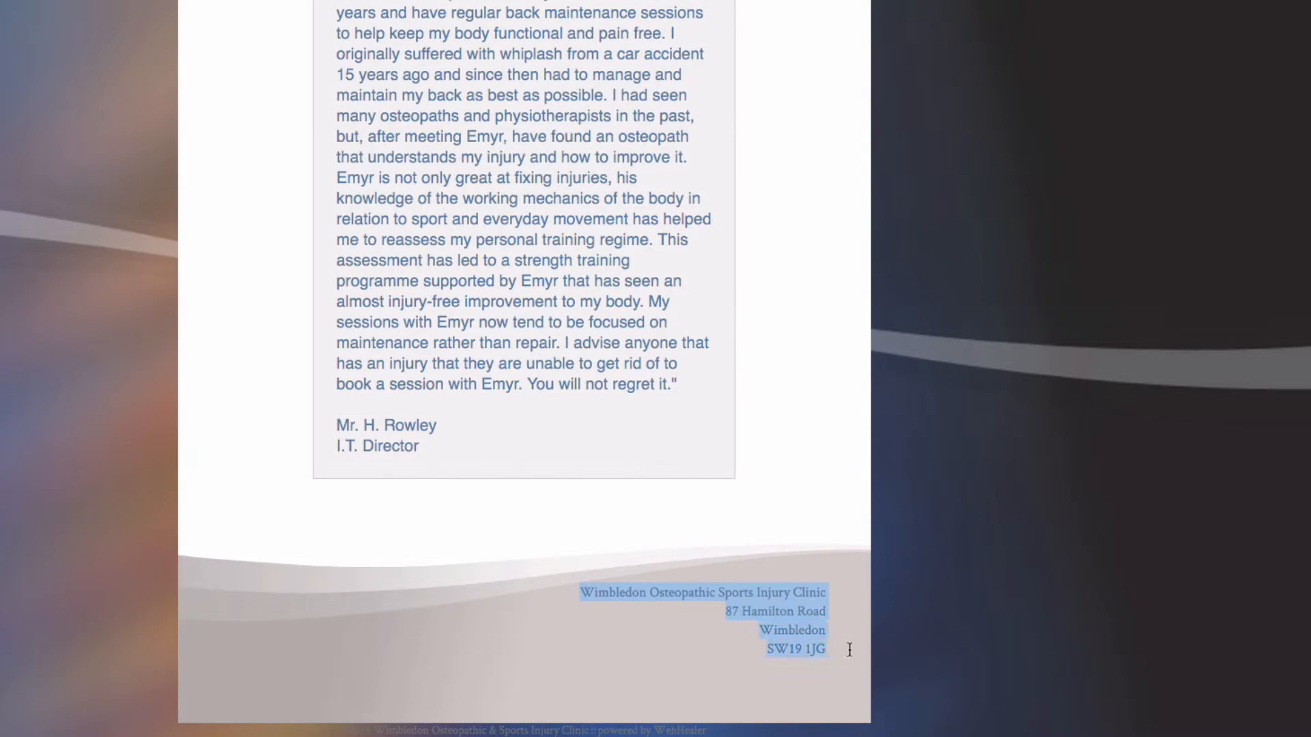
pyautogui.rightClick(789, 620)
pyautogui.click(830, 527)
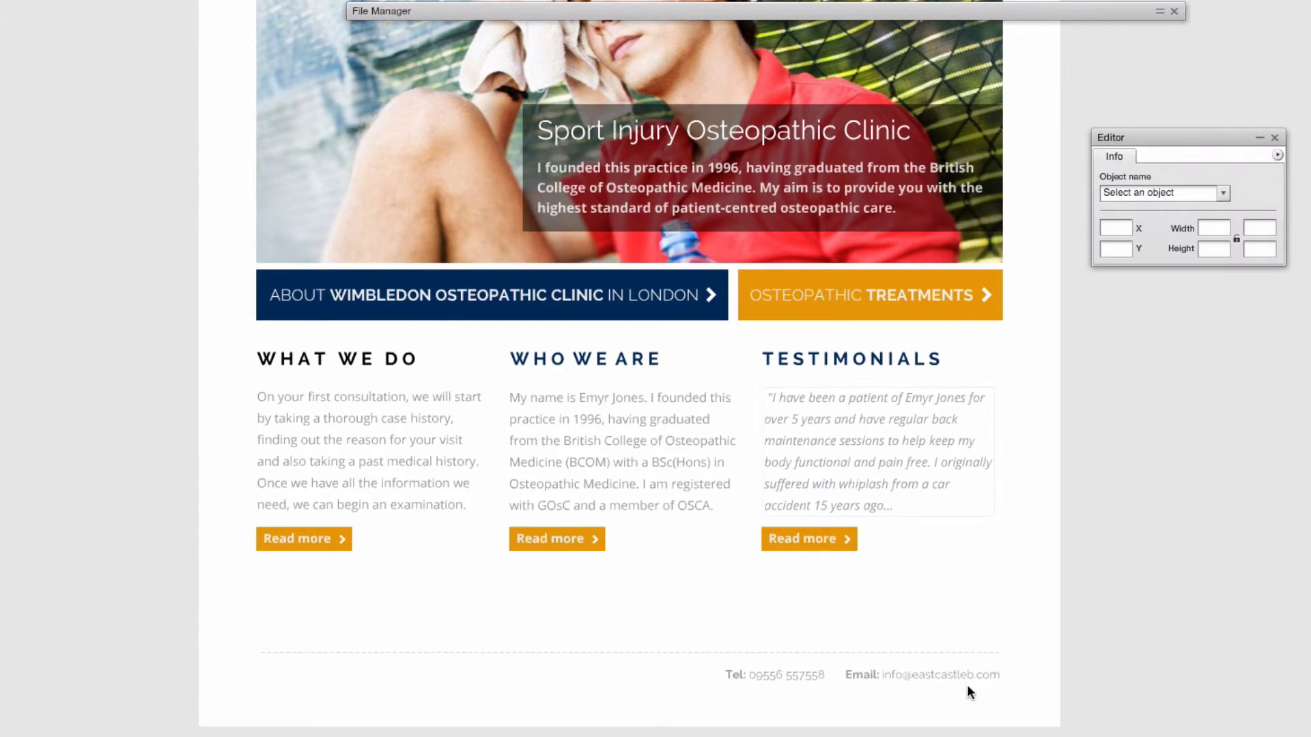
# Replace the footer's contact text with the copied clinic name and address, and widen its text box to the dashed line's left end.
pyautogui.doubleClick(911, 682)
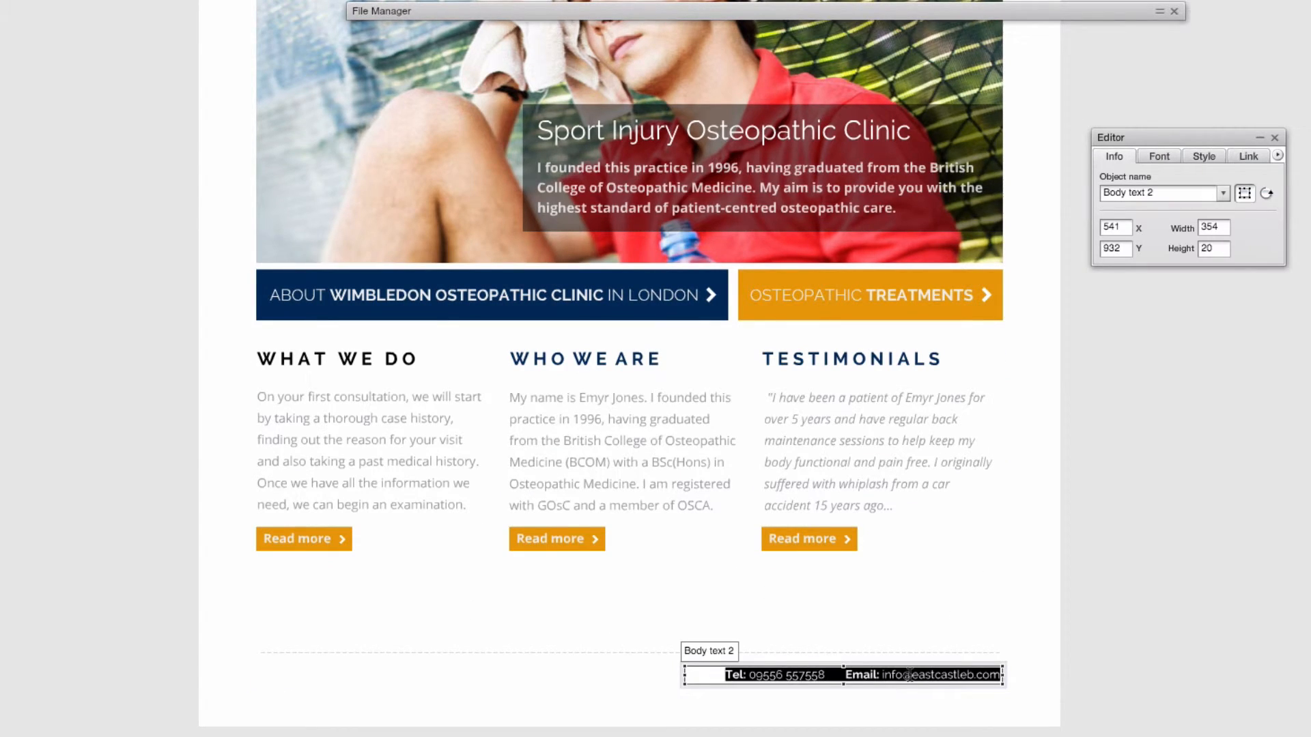
pyautogui.hotkey('ctrl', 'v')
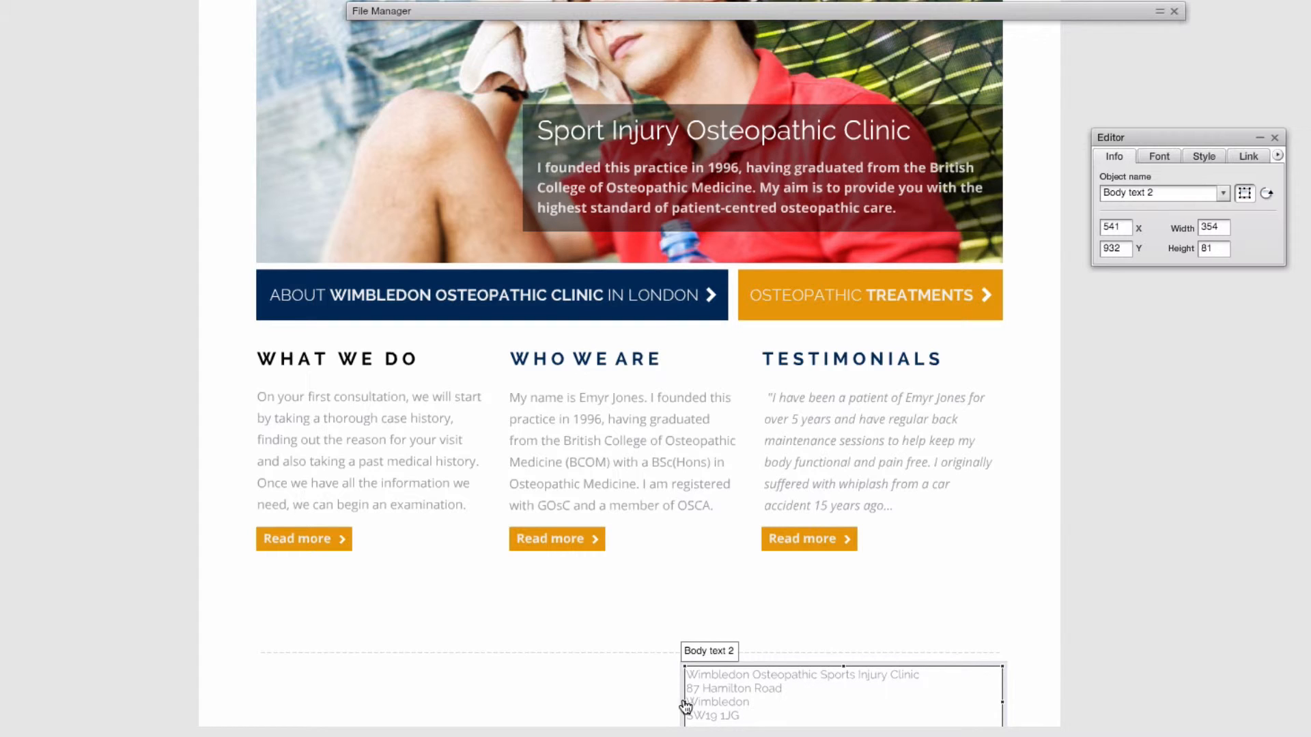
pyautogui.moveTo(685, 702); pyautogui.dragTo(260, 690)
pyautogui.click(181, 660)
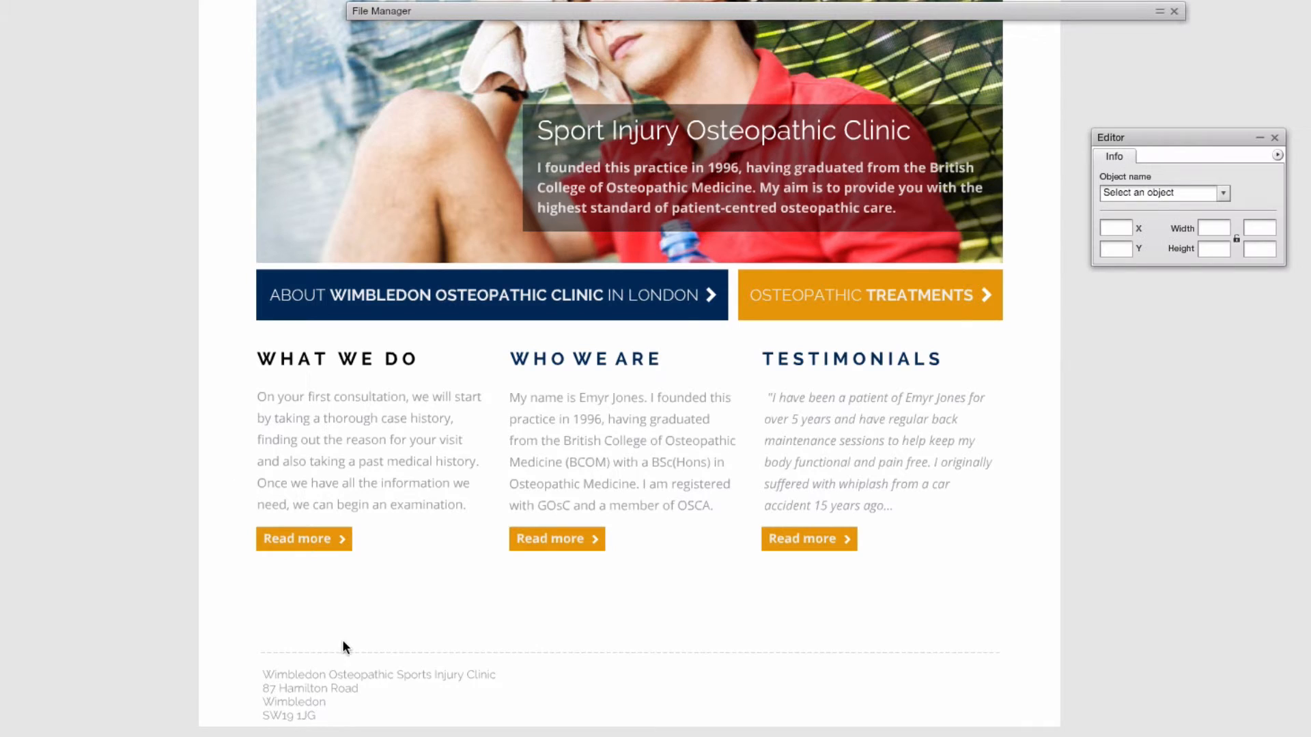
# Join the footer's clinic name and address into one line, with a gap after the name and commas between the address parts.
pyautogui.click(346, 714)
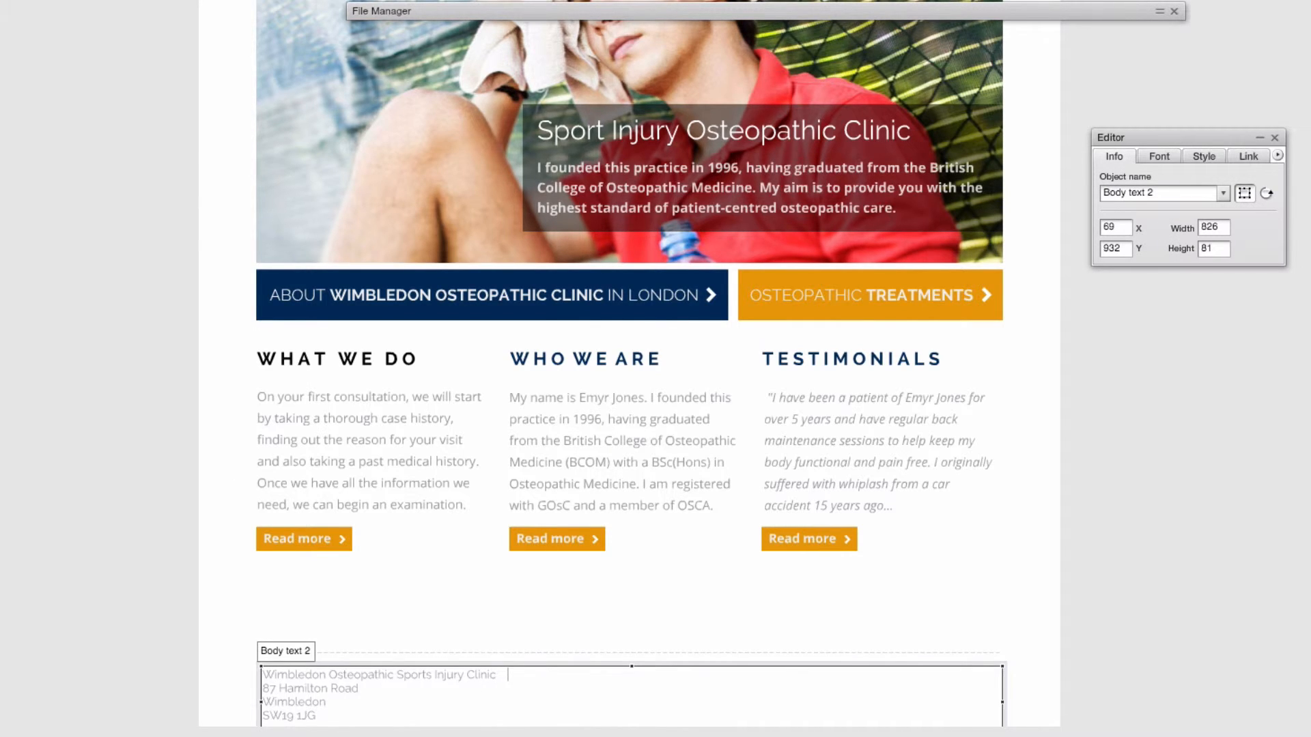
pyautogui.press('BackSpace')
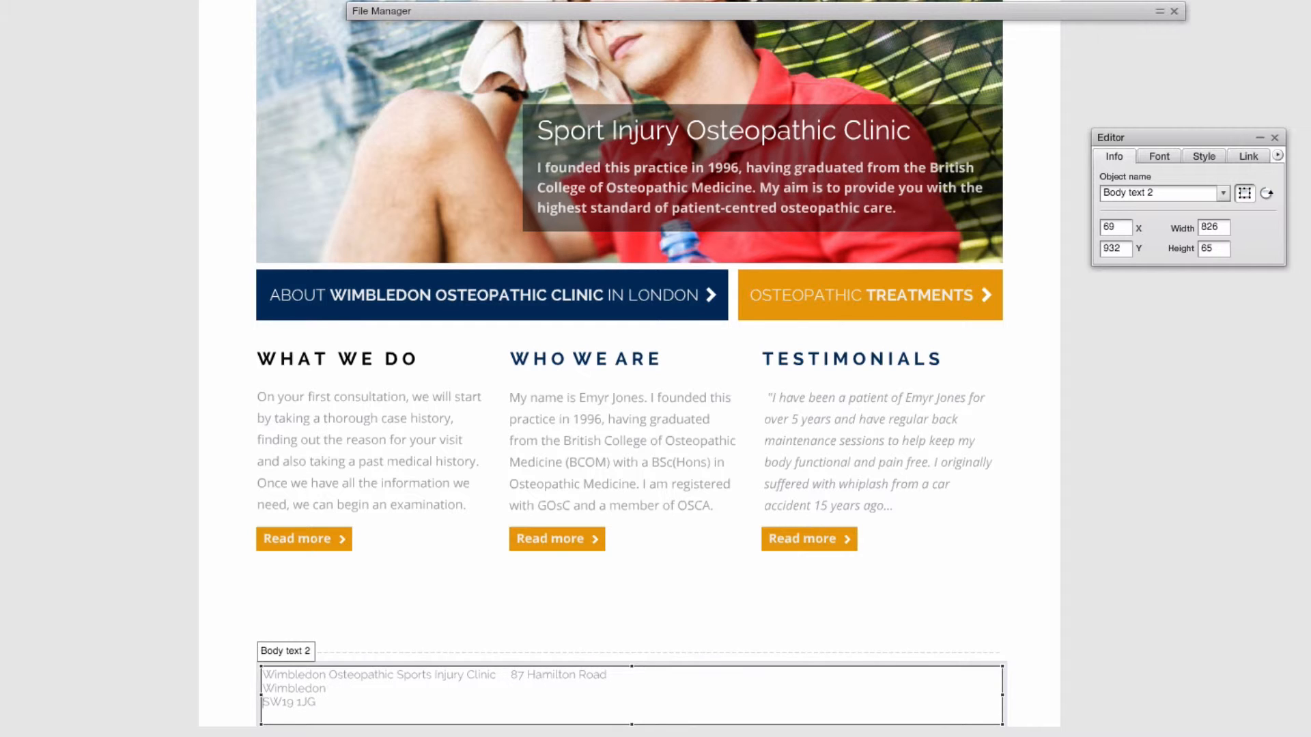
pyautogui.press('BackSpace')
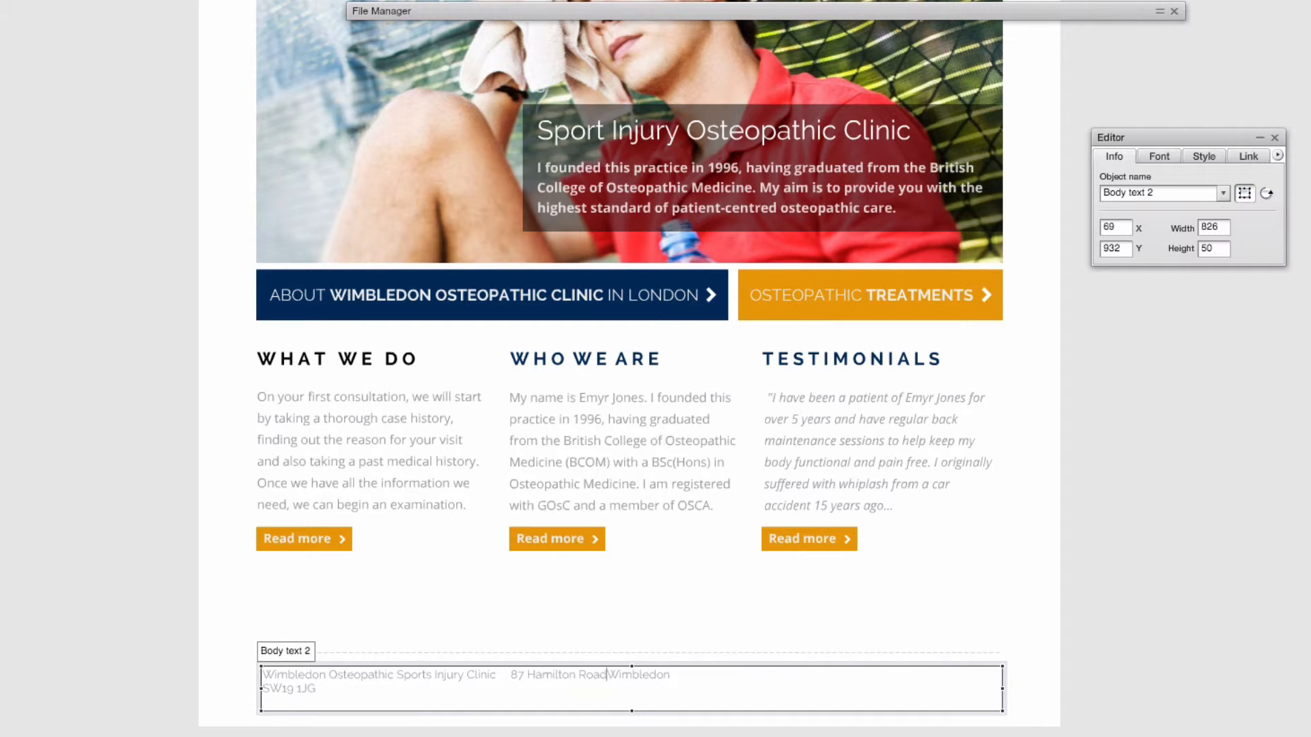
pyautogui.write(',')
pyautogui.press('Left')
pyautogui.press('Left')
pyautogui.press('Left')
pyautogui.press('Left')
pyautogui.press('BackSpace')
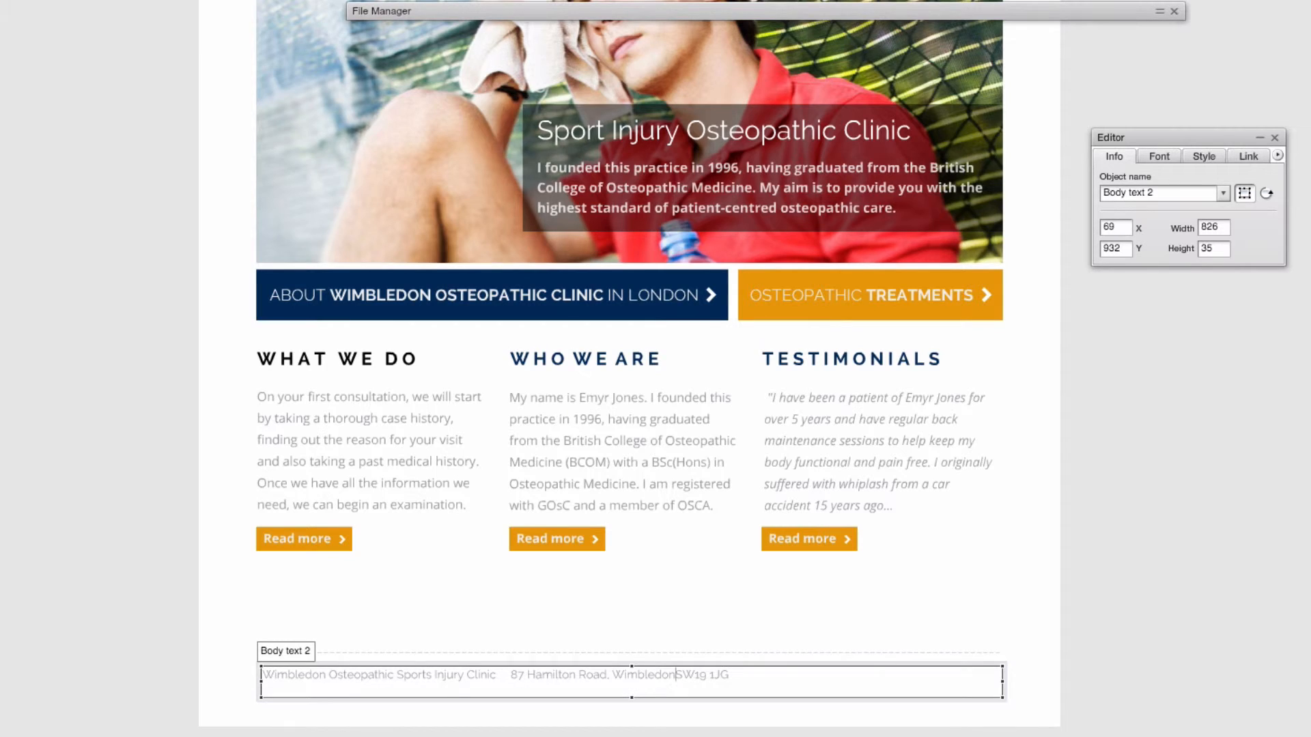
pyautogui.write(',')
pyautogui.press('BackSpace')
pyautogui.click(1015, 645)
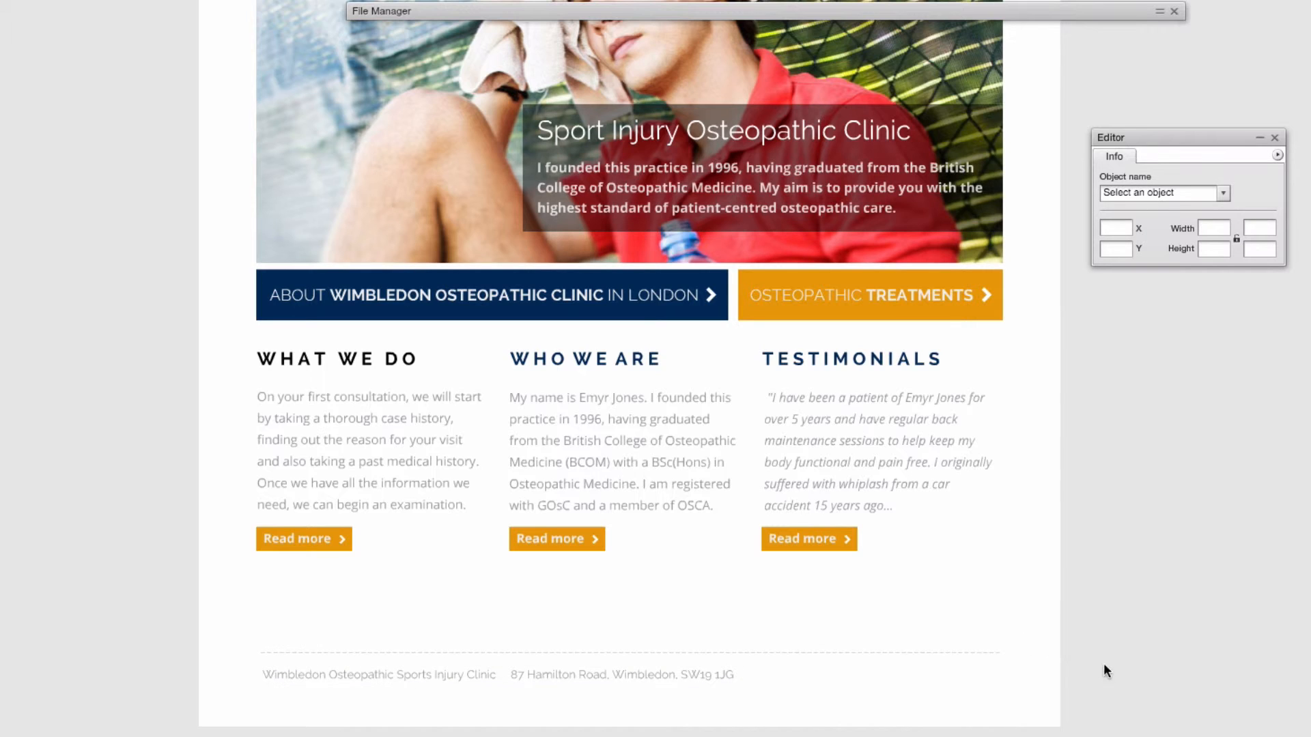
# Align the footer text box's left edge with the dashed line above it.
pyautogui.click(414, 679)
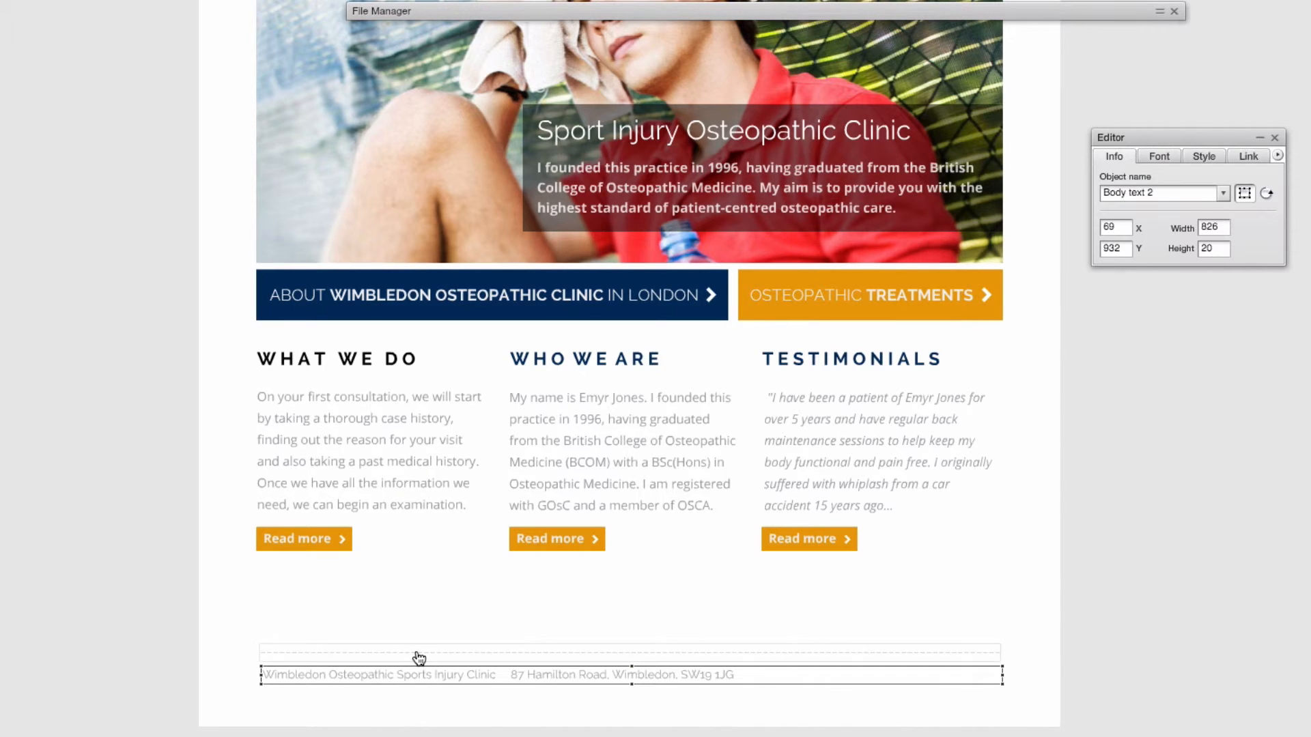
pyautogui.keyDown('shift'); pyautogui.click(413, 654); pyautogui.keyUp('shift')
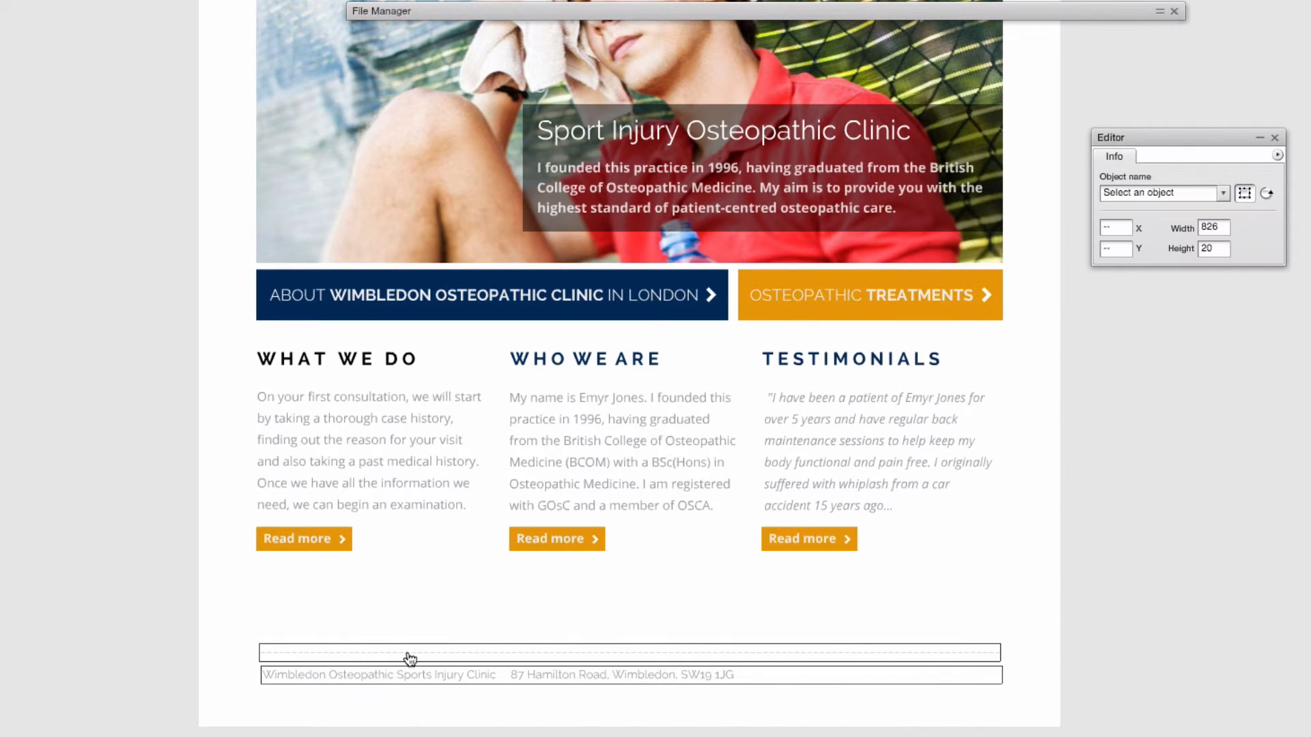
pyautogui.click(135, 555)
# Narrow the footer text box to about 574 wide and place a duplicate of it just below.
pyautogui.click(972, 681)
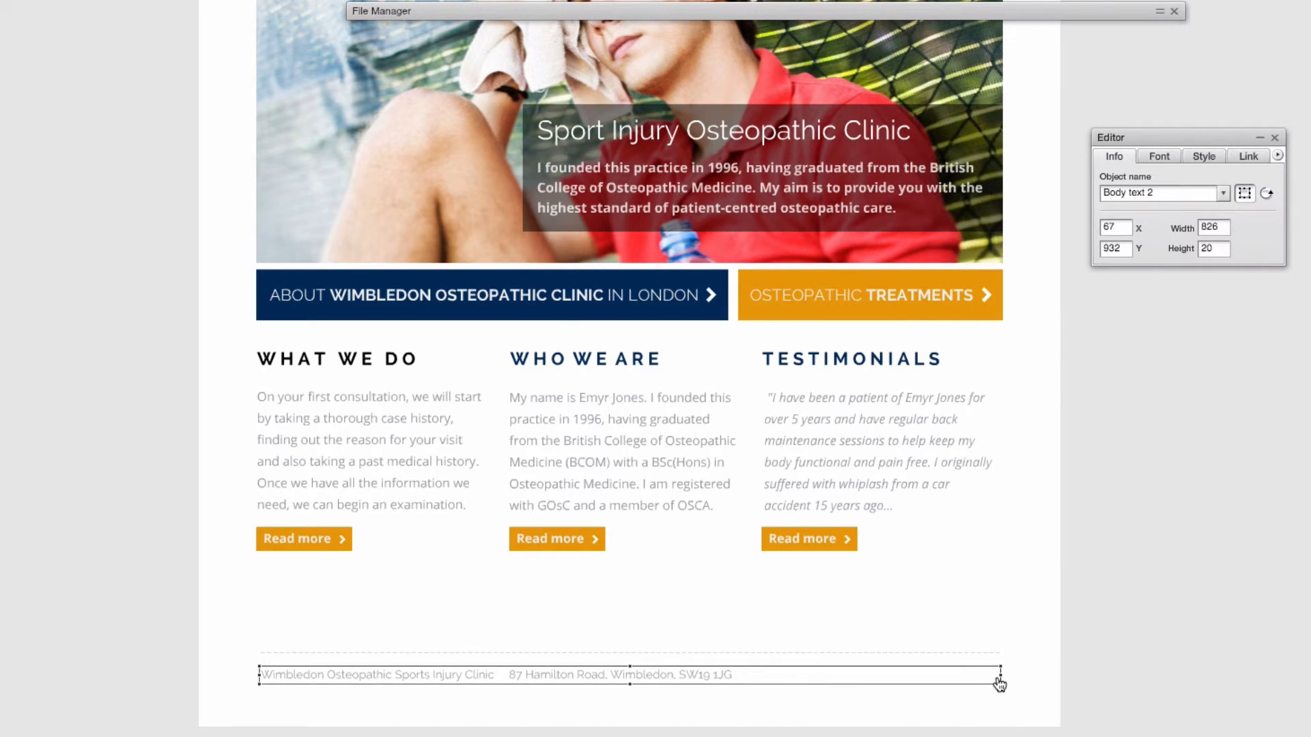
pyautogui.click(1001, 675)
pyautogui.click(880, 676)
pyautogui.moveTo(1001, 677); pyautogui.dragTo(775, 685)
pyautogui.click(699, 678)
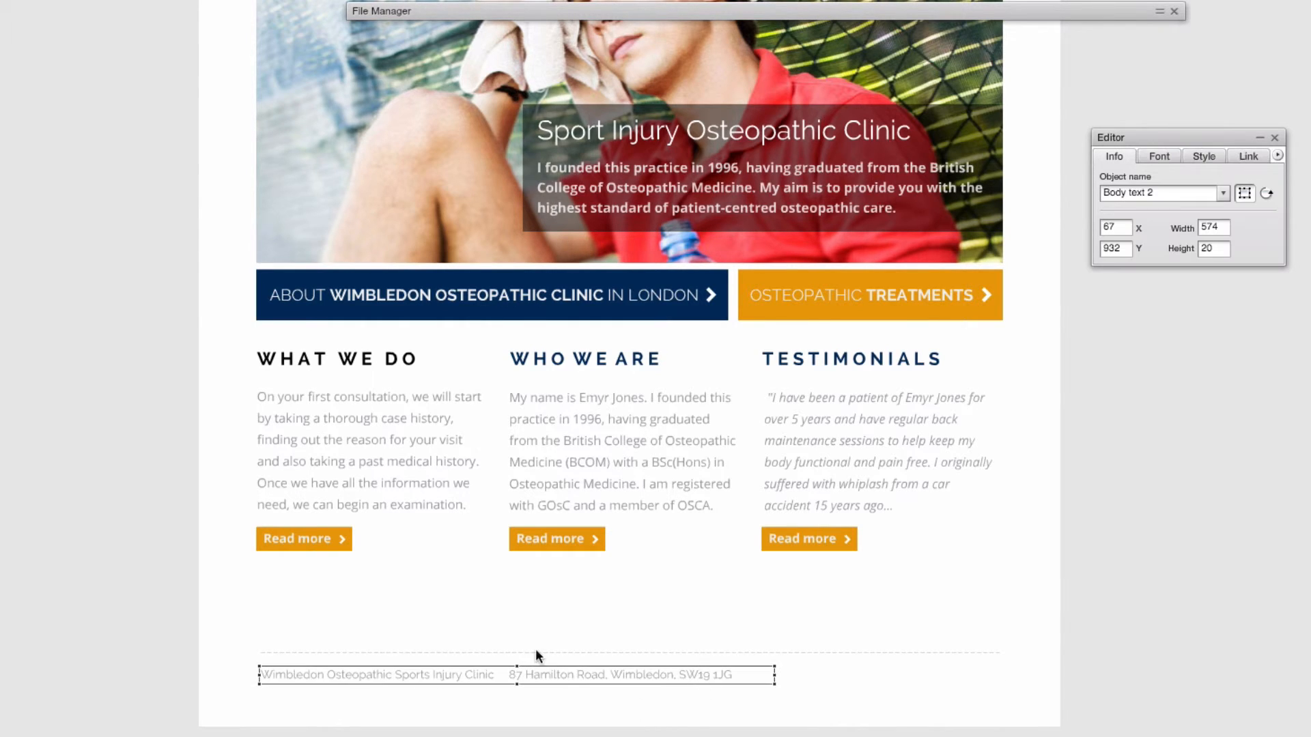
pyautogui.hotkey('ctrl', 'v')
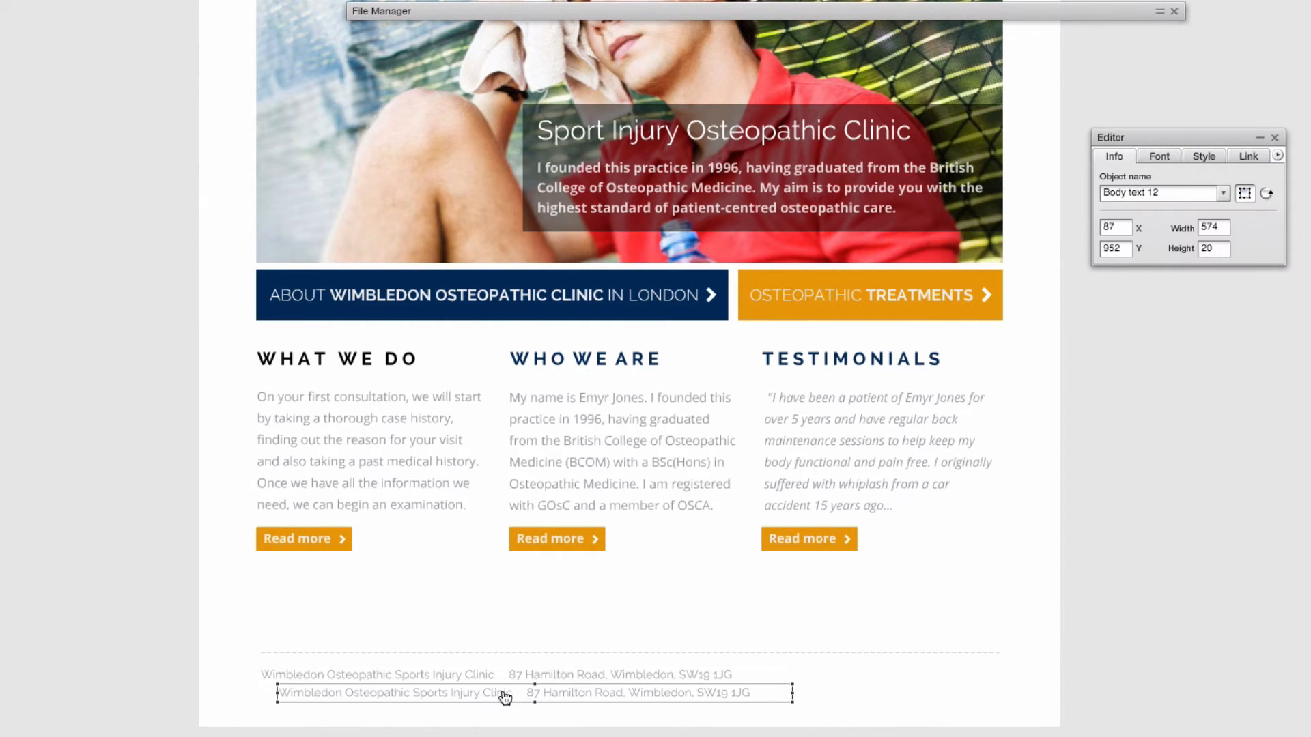
pyautogui.moveTo(504, 697); pyautogui.dragTo(511, 707)
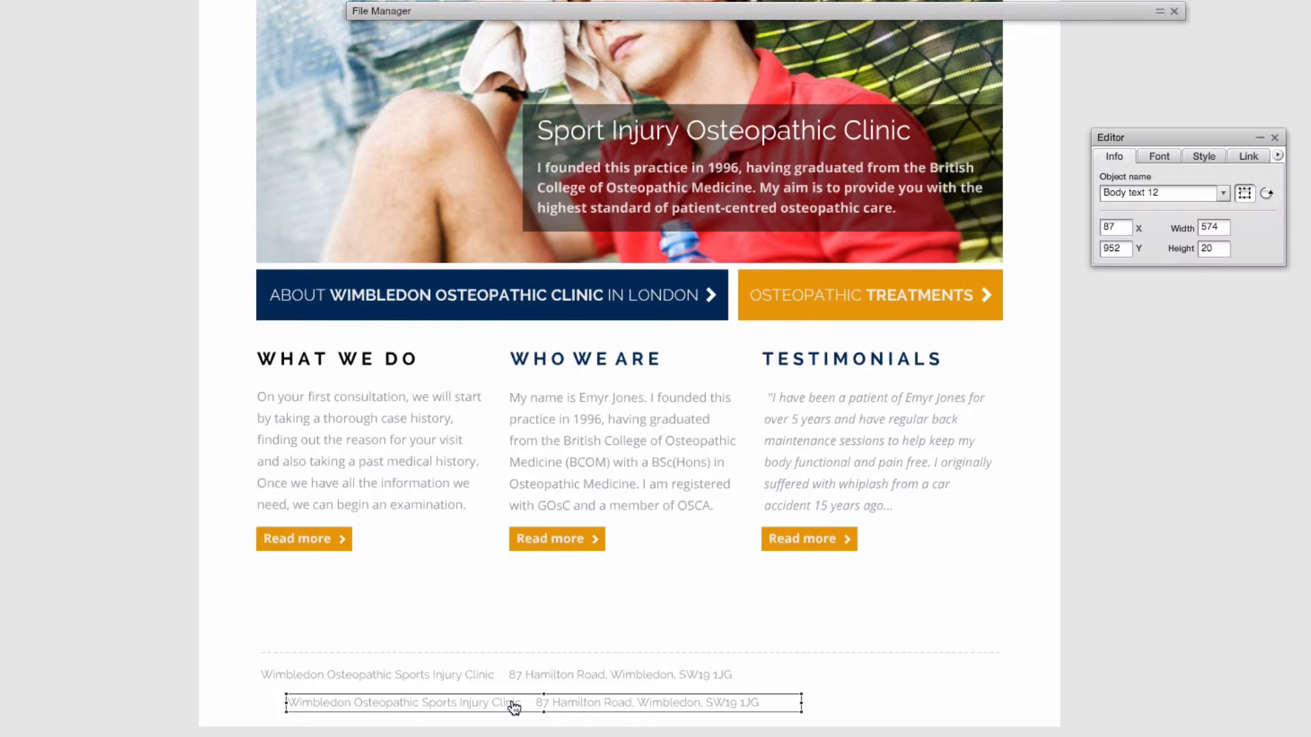
# Insert "Copyright 2016. " before the clinic name in the original footer text and widen the box to fit one line.
pyautogui.click(445, 679)
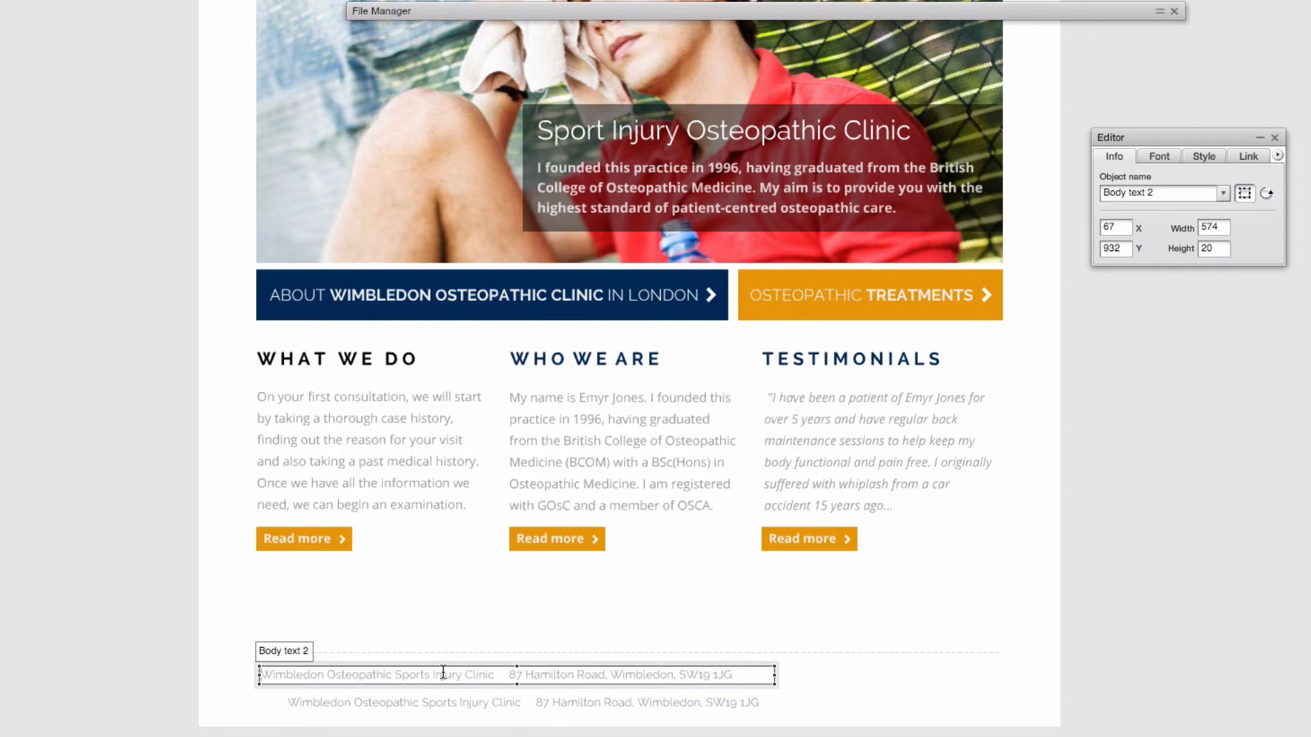
pyautogui.write('Copy')
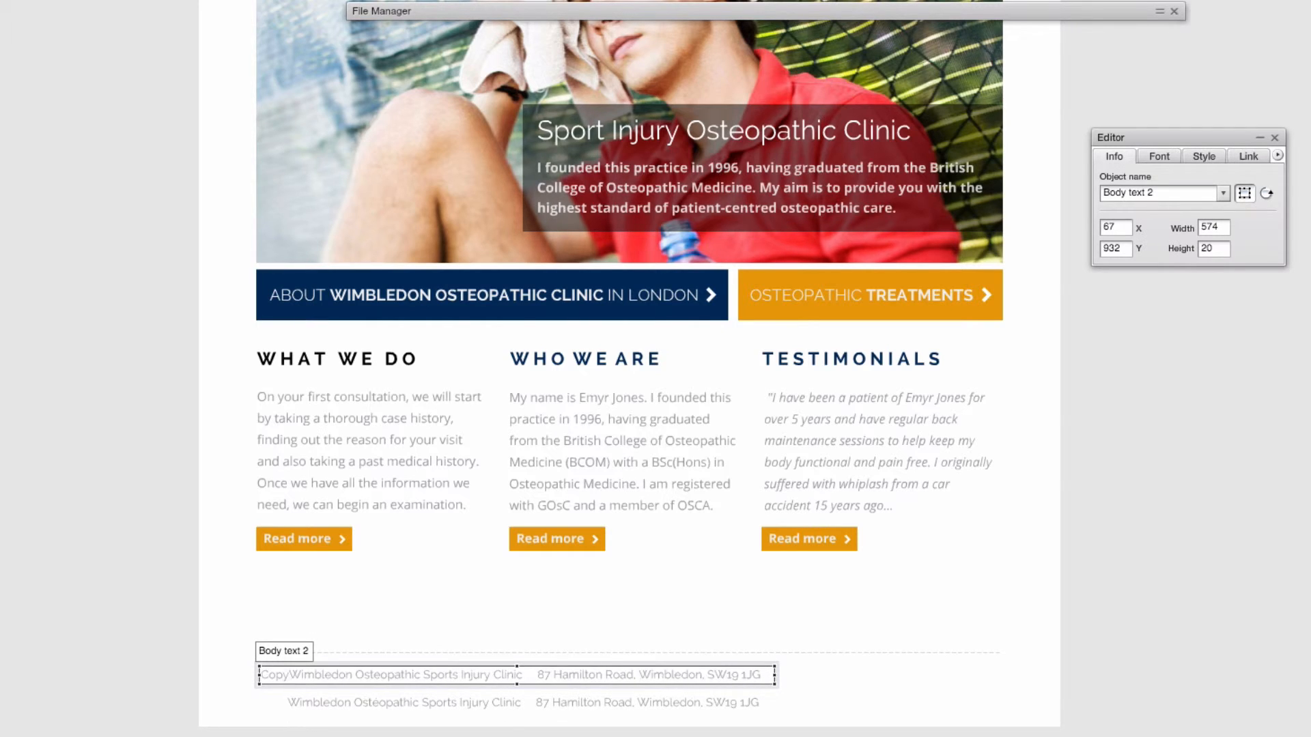
pyautogui.write('right ')
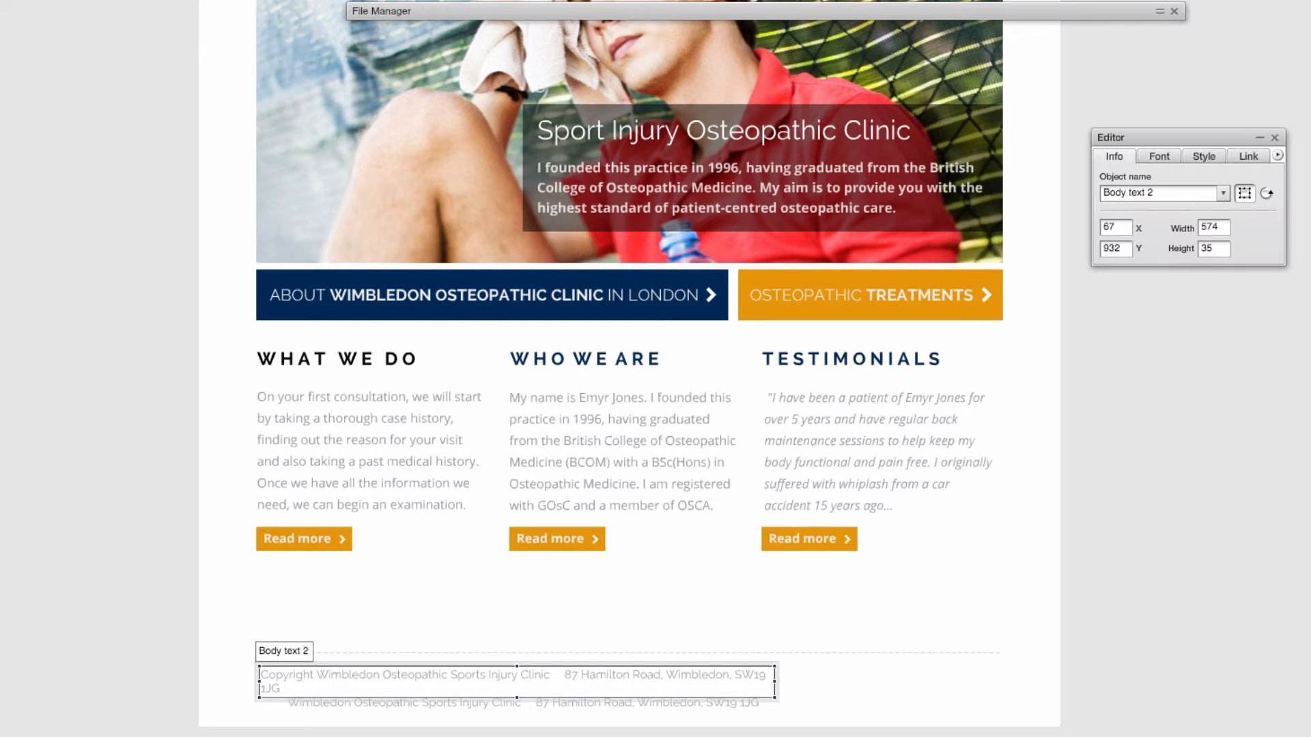
pyautogui.write('2016')
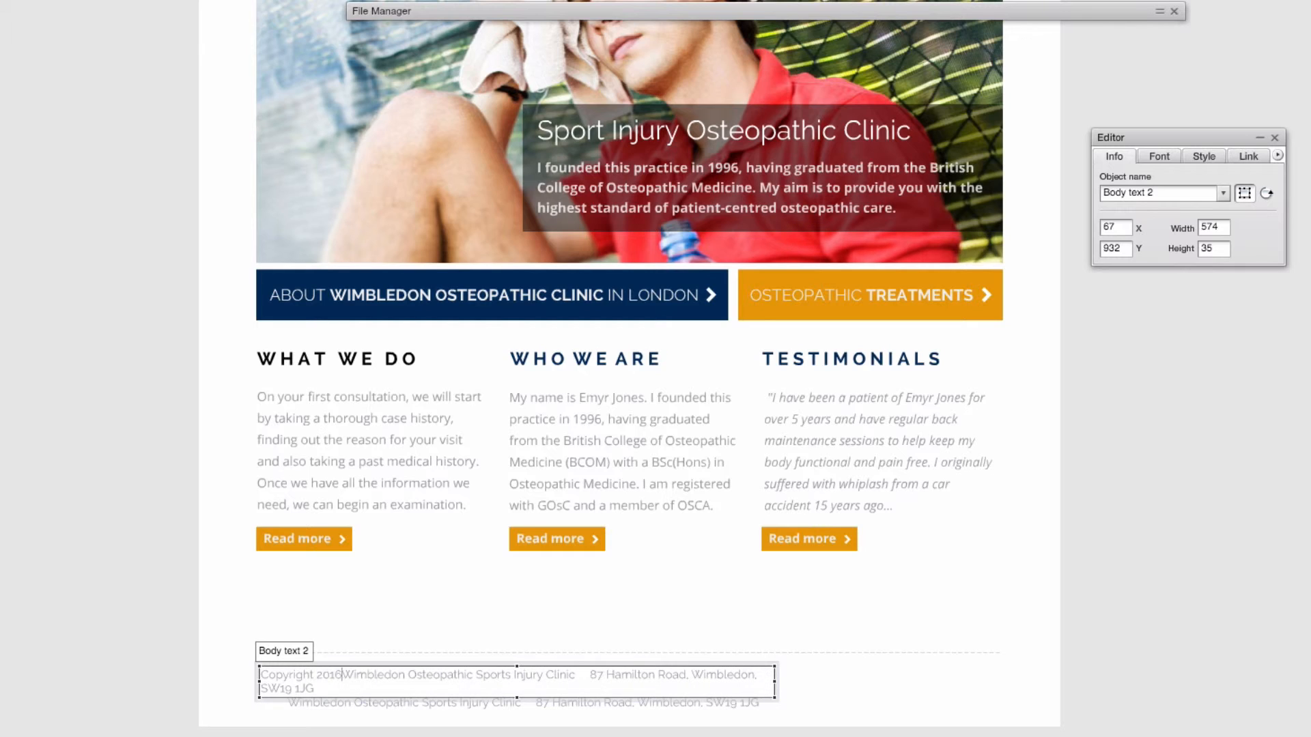
pyautogui.write('.')
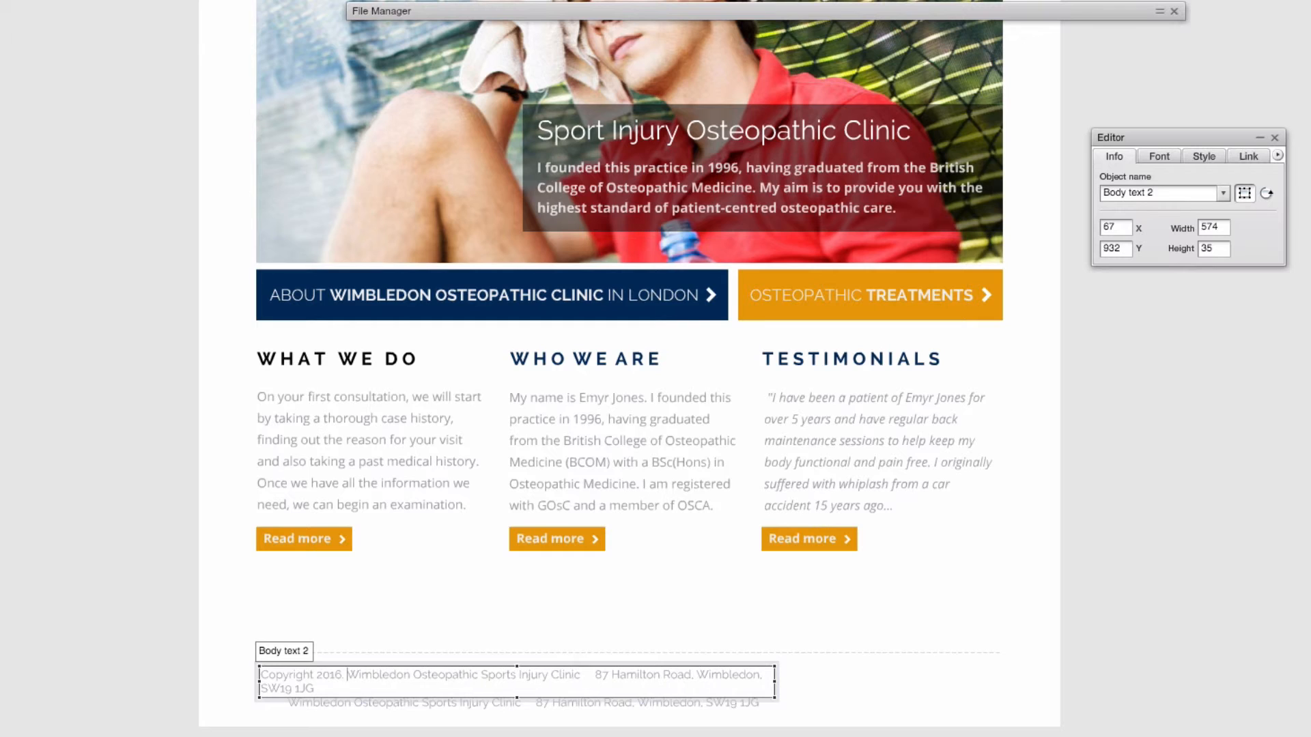
pyautogui.moveTo(775, 682); pyautogui.dragTo(828, 688)
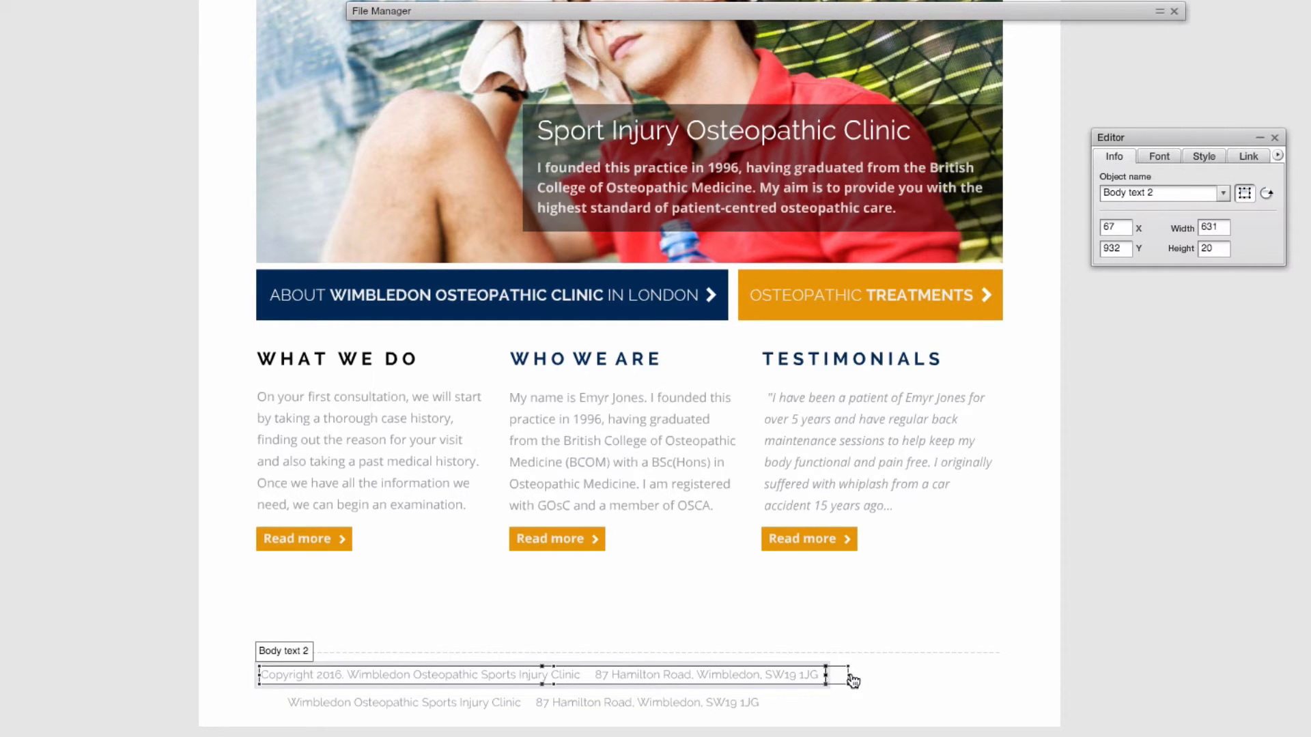
# Replace the duplicated footer text with "Website by E-Design Solutions" and align it right.
pyautogui.click(724, 711)
pyautogui.click(723, 710)
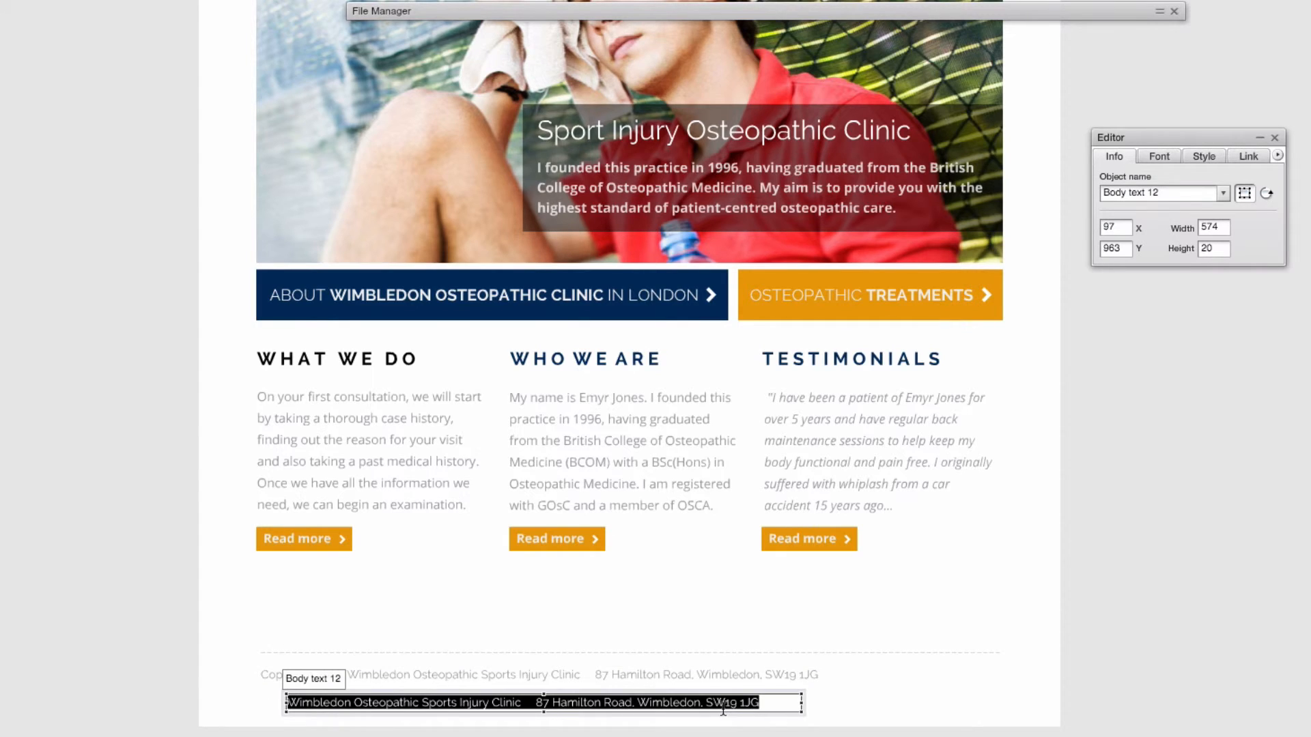
pyautogui.write('Website b')
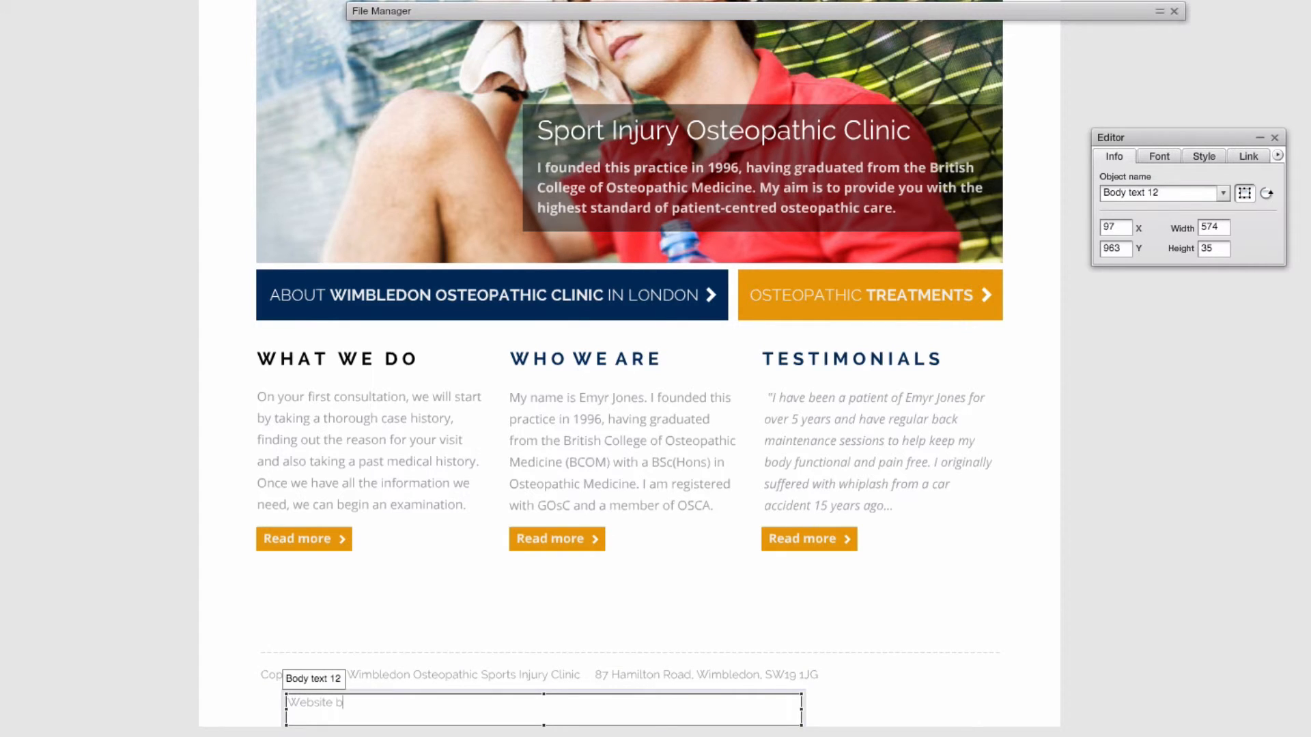
pyautogui.write('y E-Design Solutions')
pyautogui.click(1154, 159)
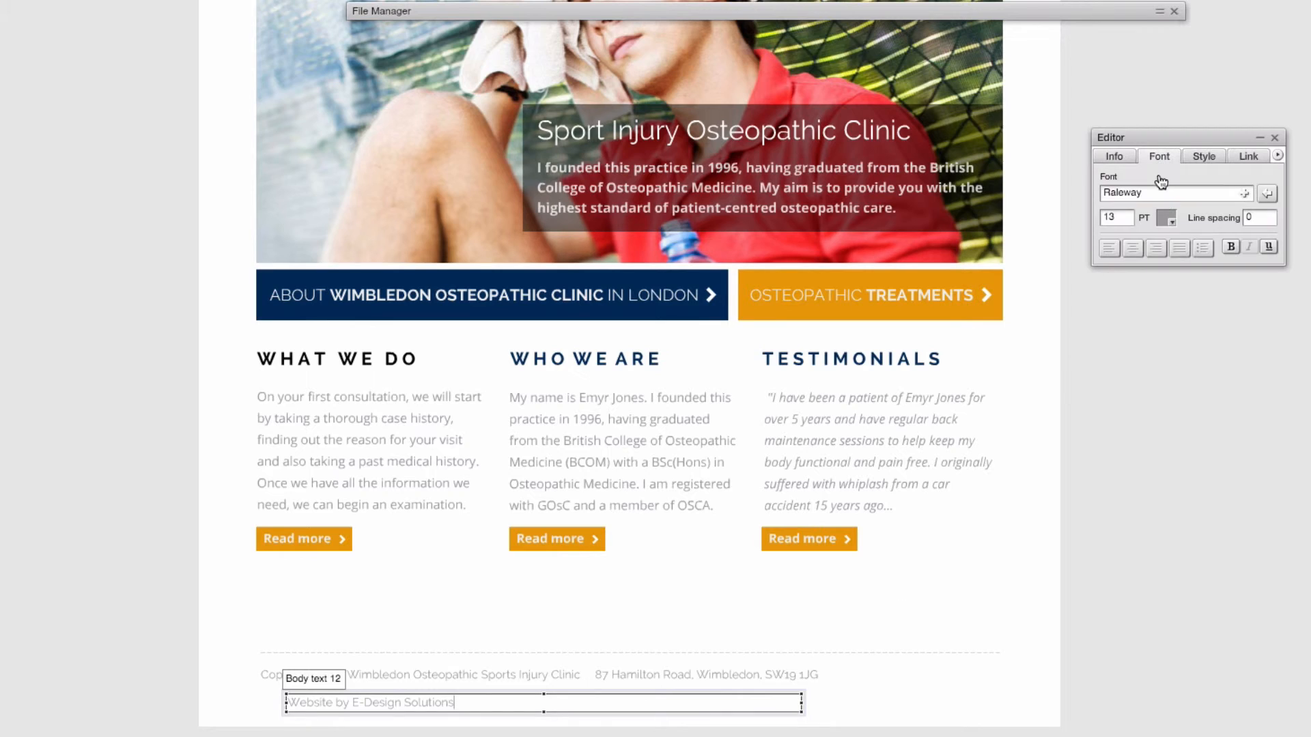
pyautogui.click(1156, 248)
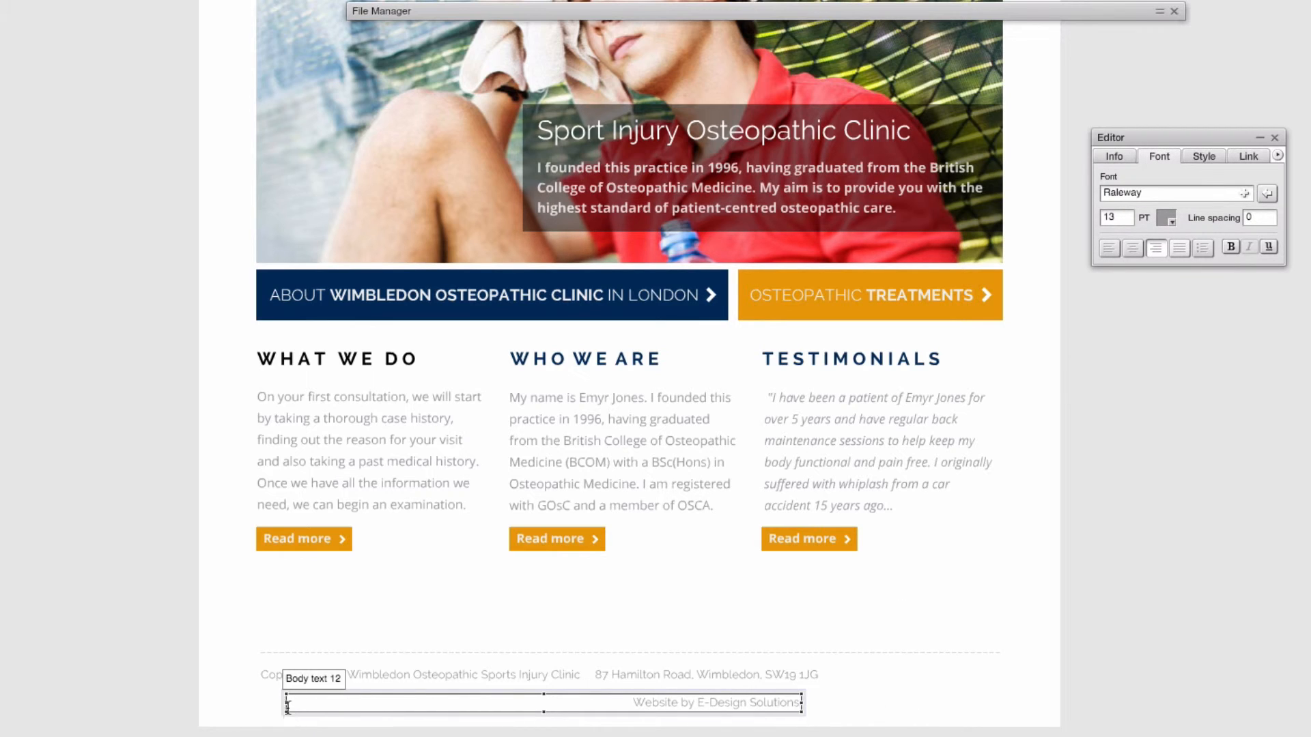
# Move the website credit to the right end of the footer, close to the copyright line, and narrow its text box around the words.
pyautogui.moveTo(288, 707); pyautogui.dragTo(469, 707)
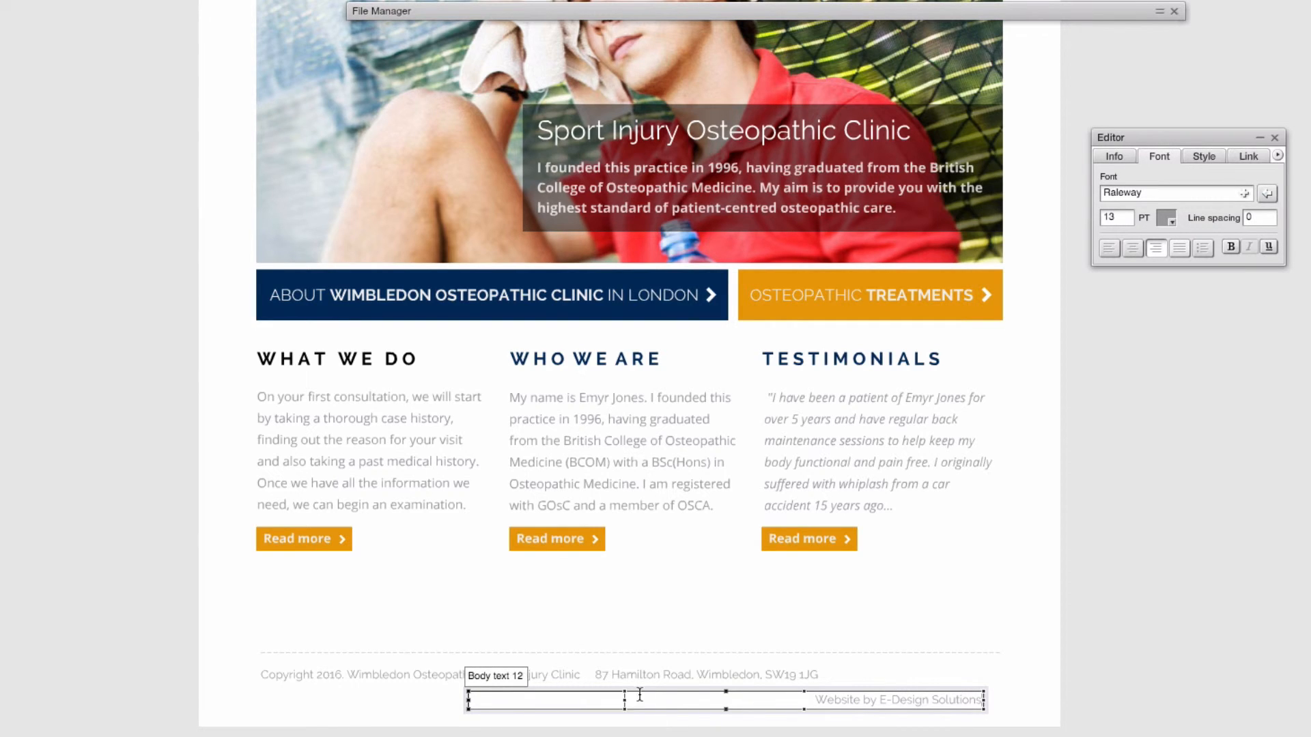
pyautogui.moveTo(639, 695); pyautogui.dragTo(787, 702)
pyautogui.click(1014, 708)
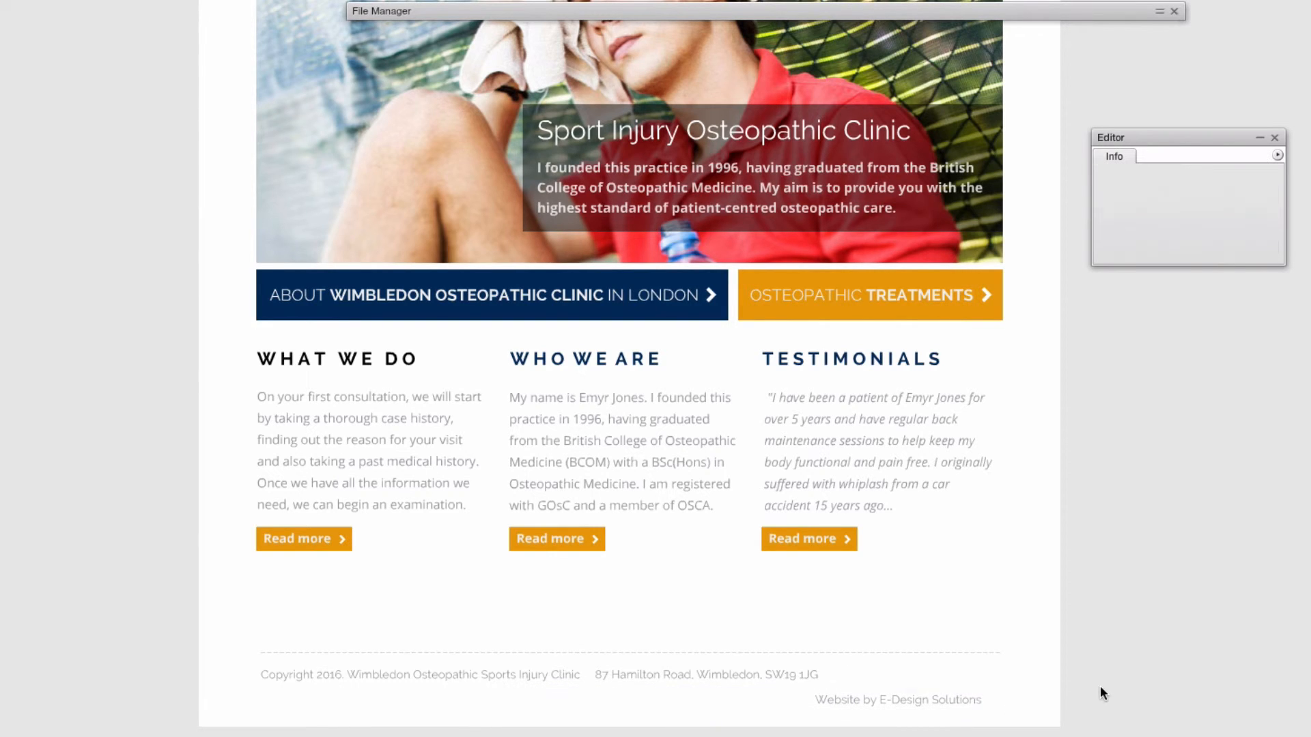
pyautogui.click(940, 707)
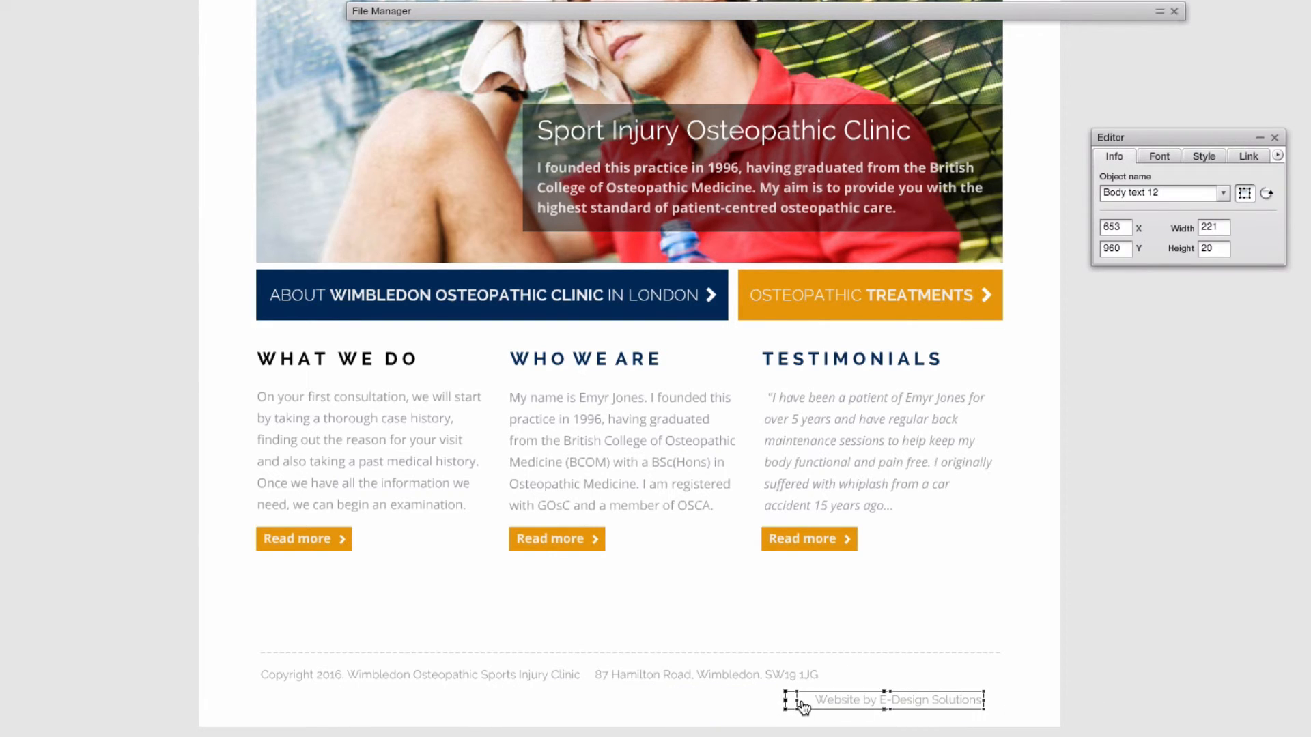
pyautogui.moveTo(869, 703)
pyautogui.mouseDown()
pyautogui.moveTo(887, 682)
pyautogui.moveTo(871, 690)
pyautogui.mouseUp()
# Align the website credit level with the copyright line and flush with the end of the dashed footer divider.
pyautogui.keyDown('shift'); pyautogui.click(806, 680); pyautogui.keyUp('shift')
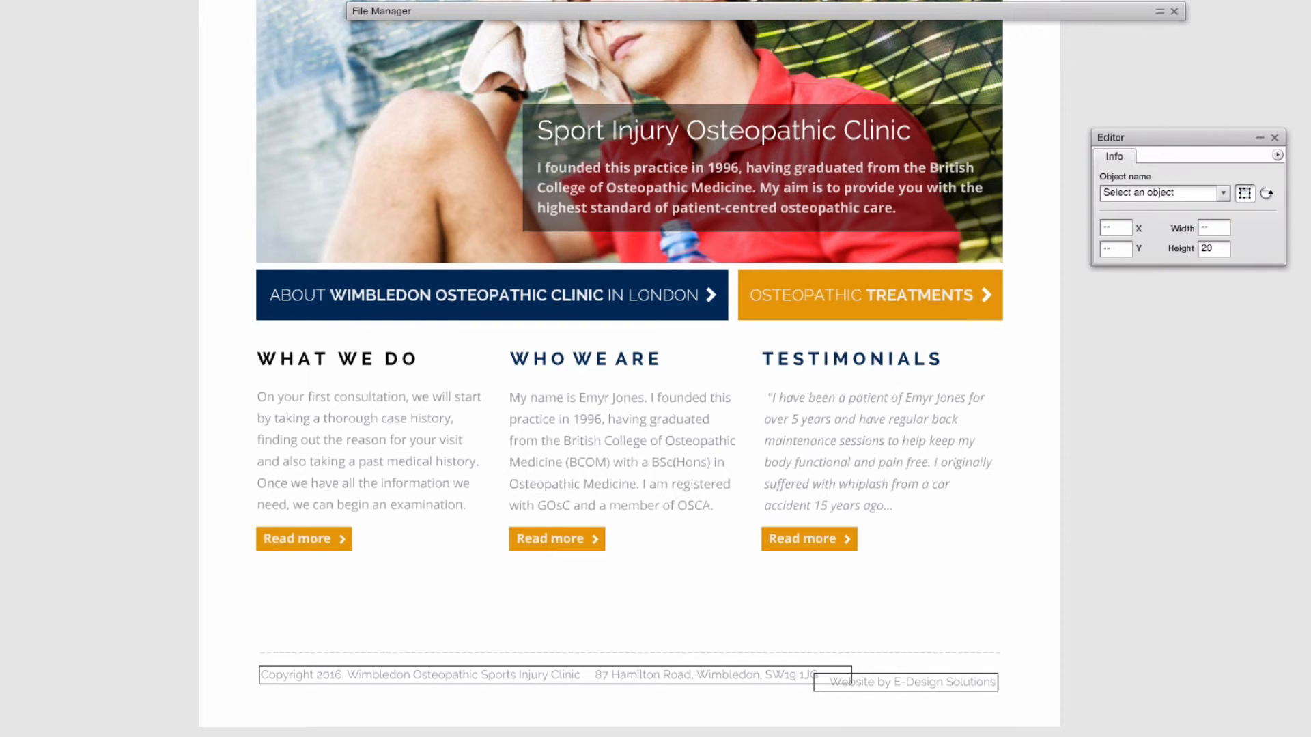
pyautogui.click(1030, 673)
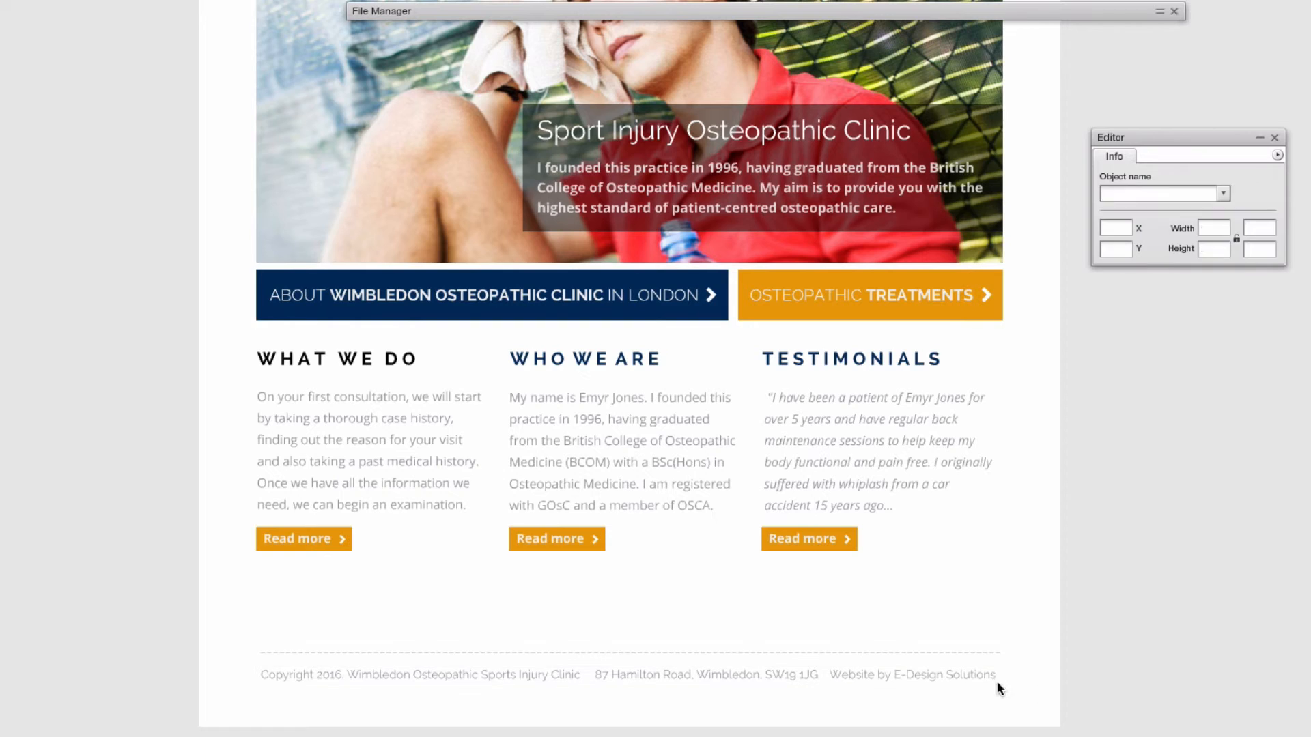
pyautogui.click(977, 679)
pyautogui.keyDown('shift'); pyautogui.click(973, 657); pyautogui.keyUp('shift')
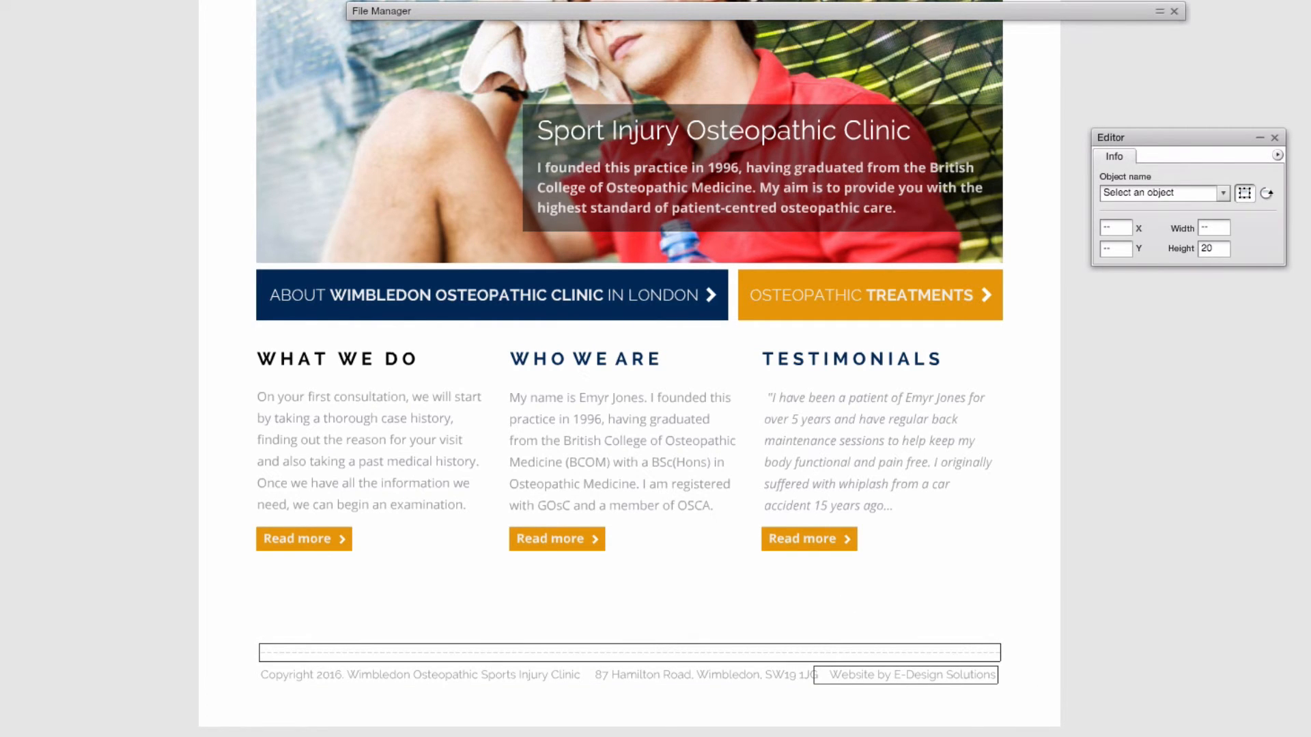
pyautogui.hotkey('ctrl', 'Right')
pyautogui.click(423, 641)
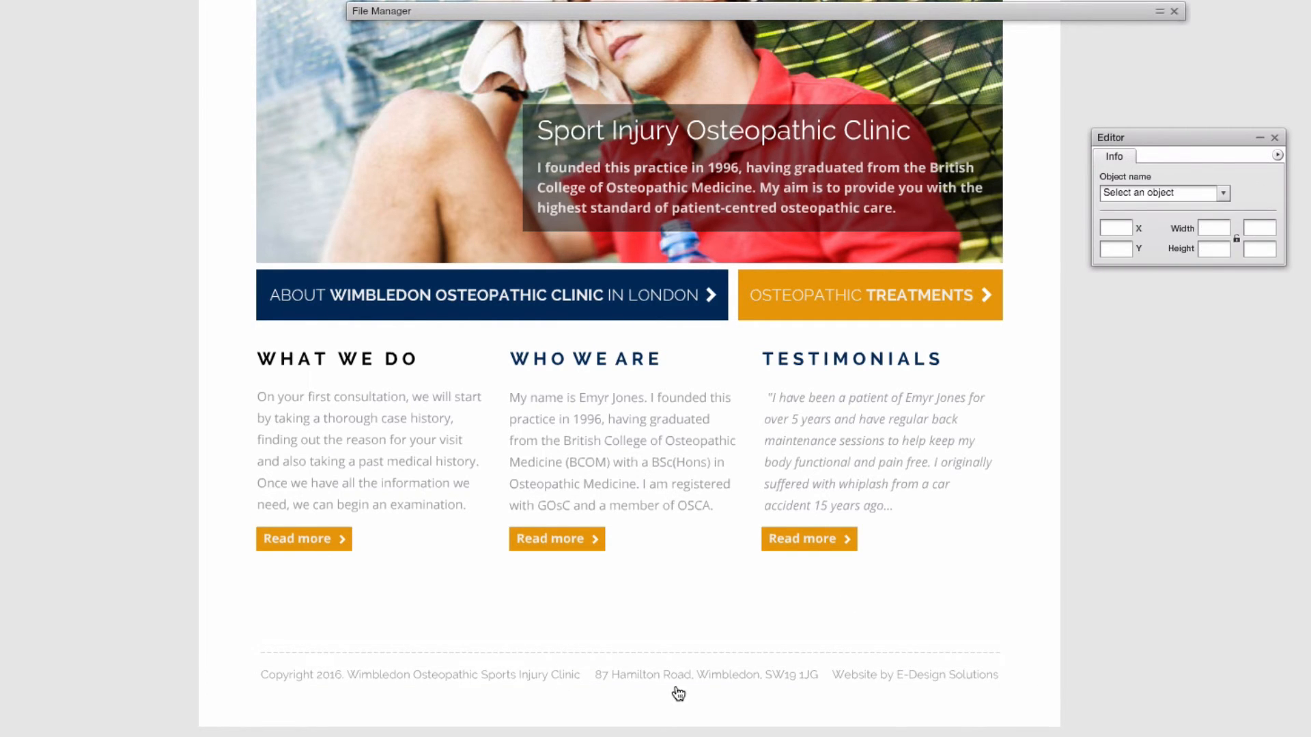
# Close up the wide gap between the clinic name and the address in the footer copyright line.
pyautogui.click(840, 678)
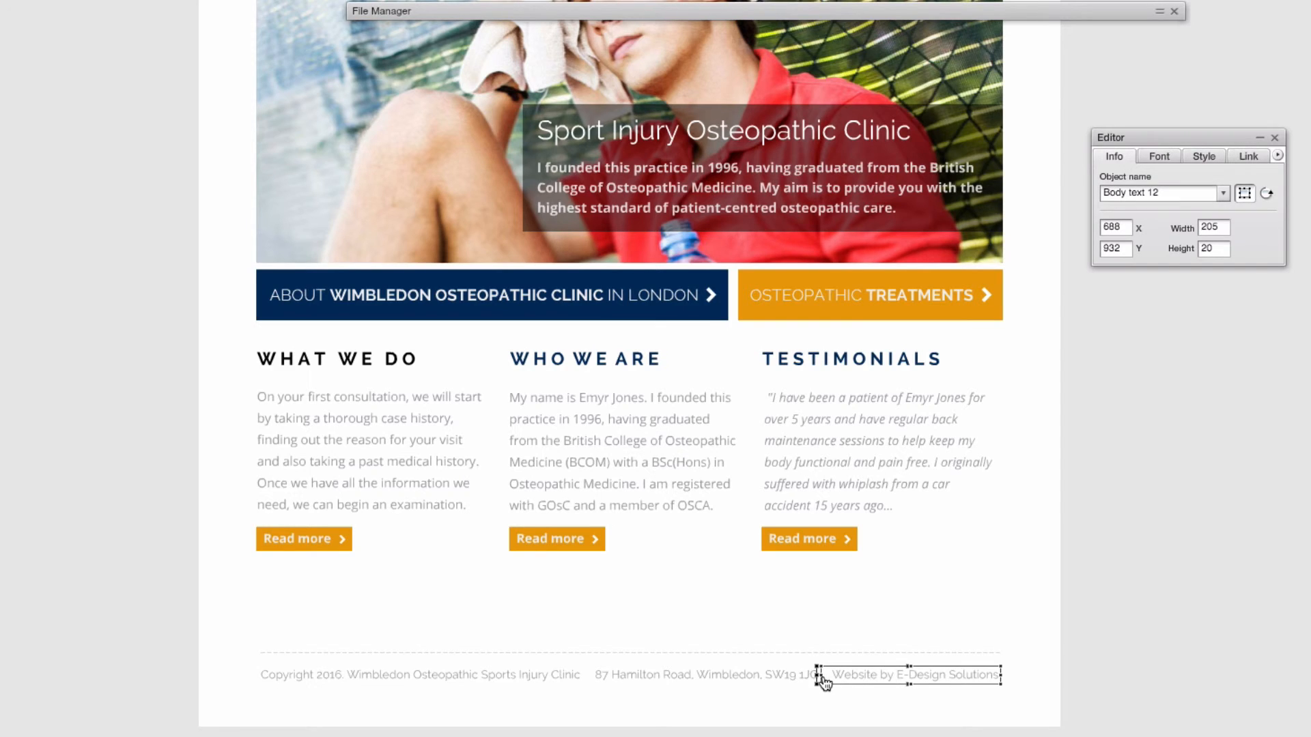
pyautogui.click(790, 685)
pyautogui.click(402, 682)
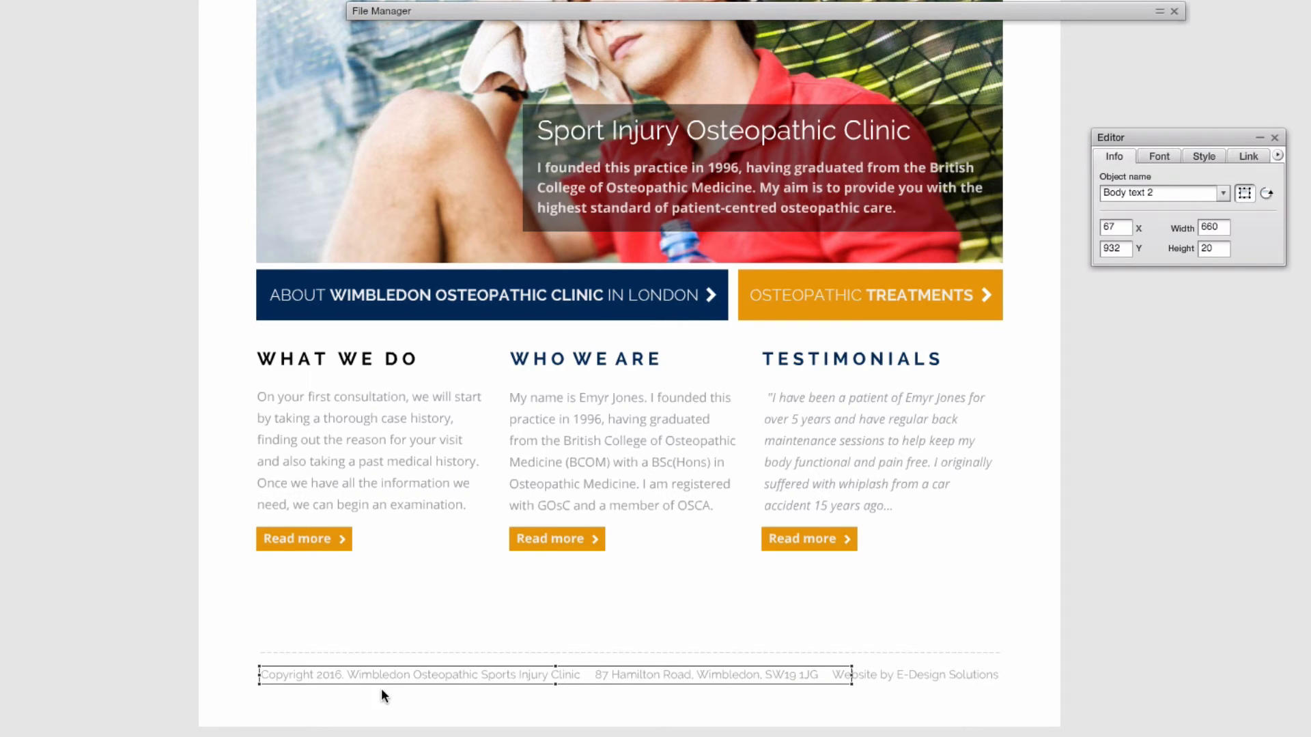
pyautogui.doubleClick(589, 676)
pyautogui.click(585, 674)
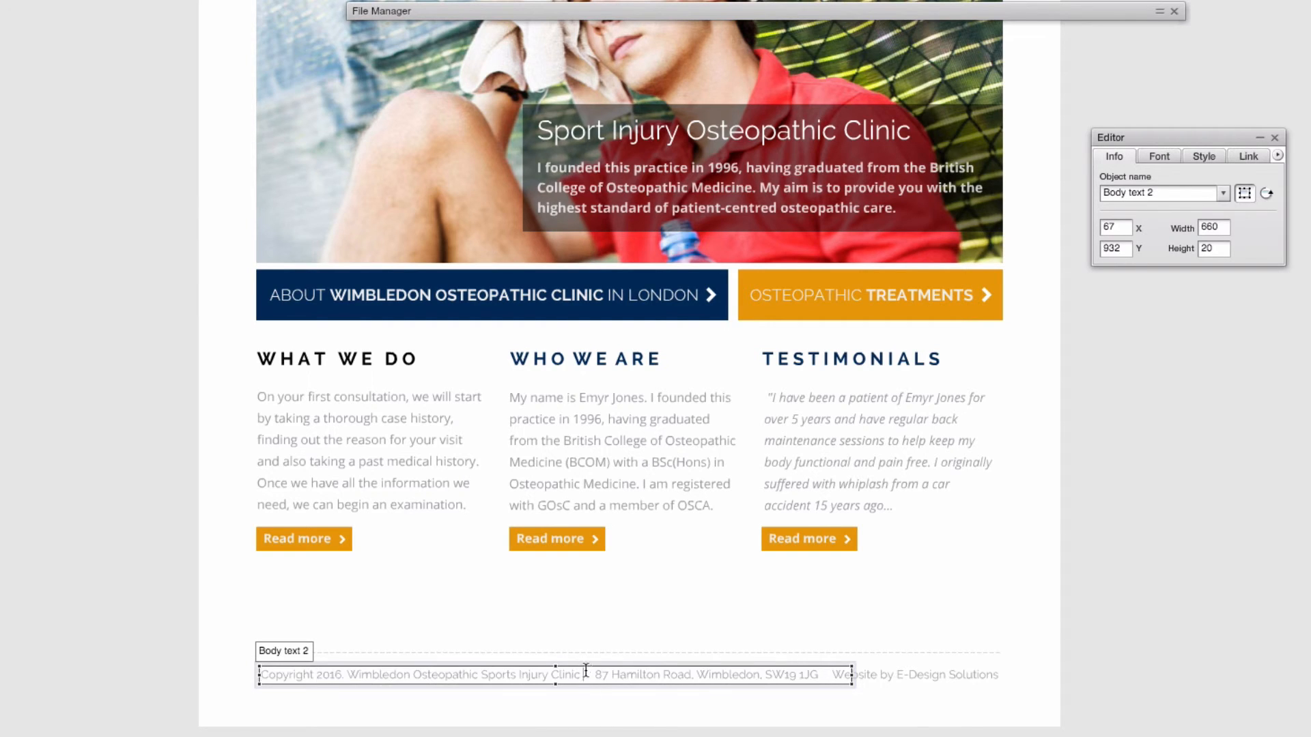
pyautogui.press('Delete')
pyautogui.press('Delete')
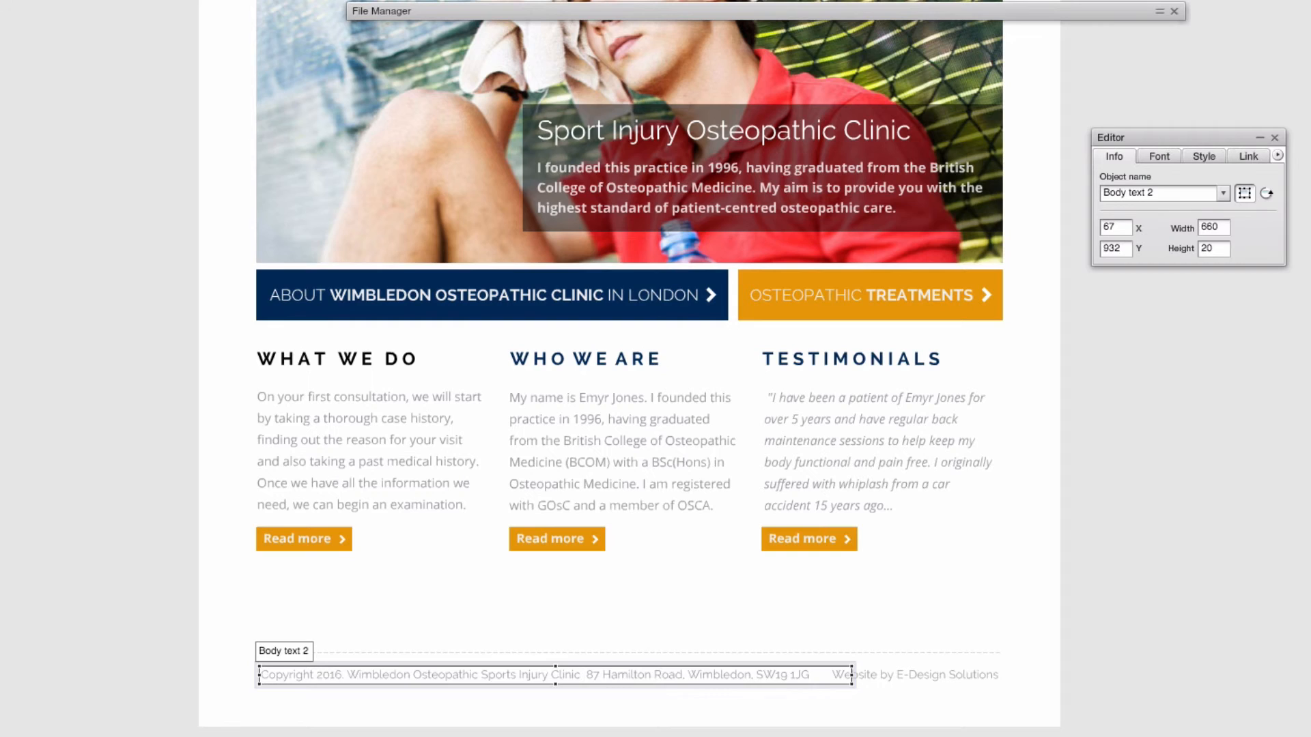
# Try a slash as the separator between the clinic name and the address, and remove it.
pyautogui.write('¬')
pyautogui.press('BackSpace')
pyautogui.write('/')
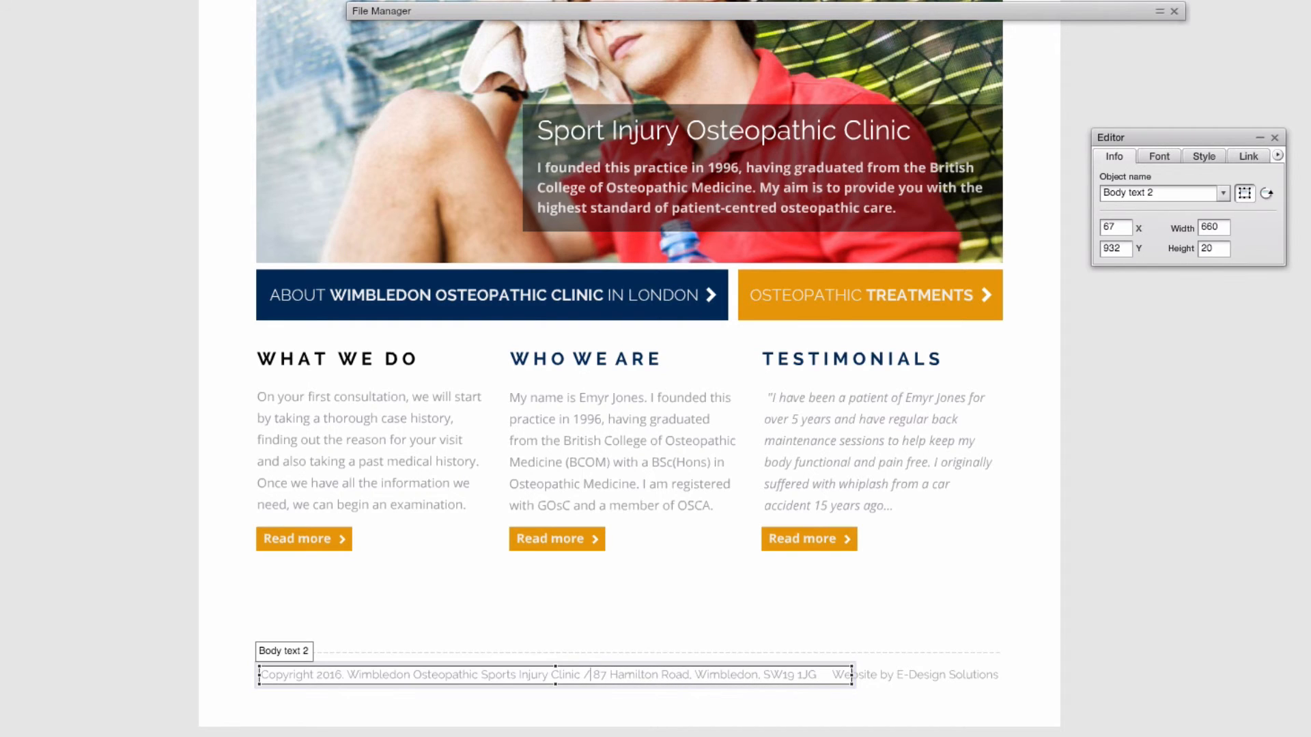
pyautogui.press('BackSpace')
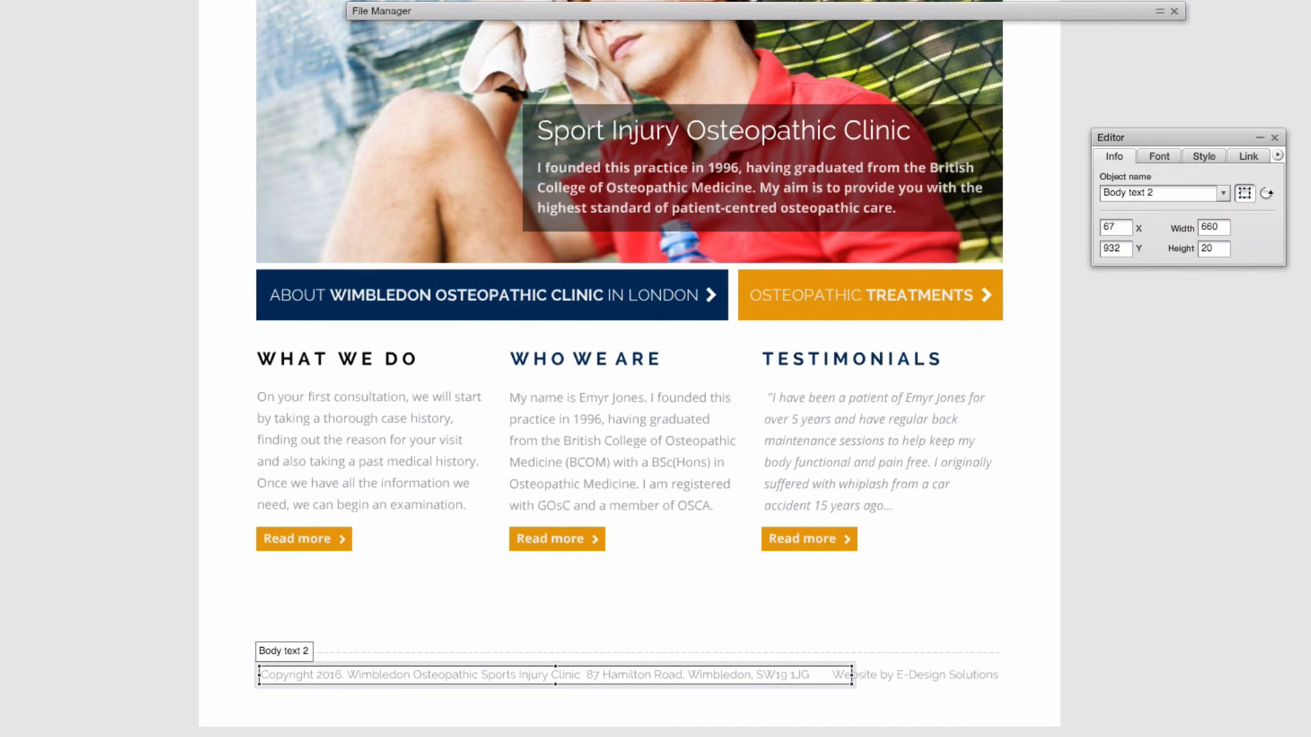
pyautogui.write('/')
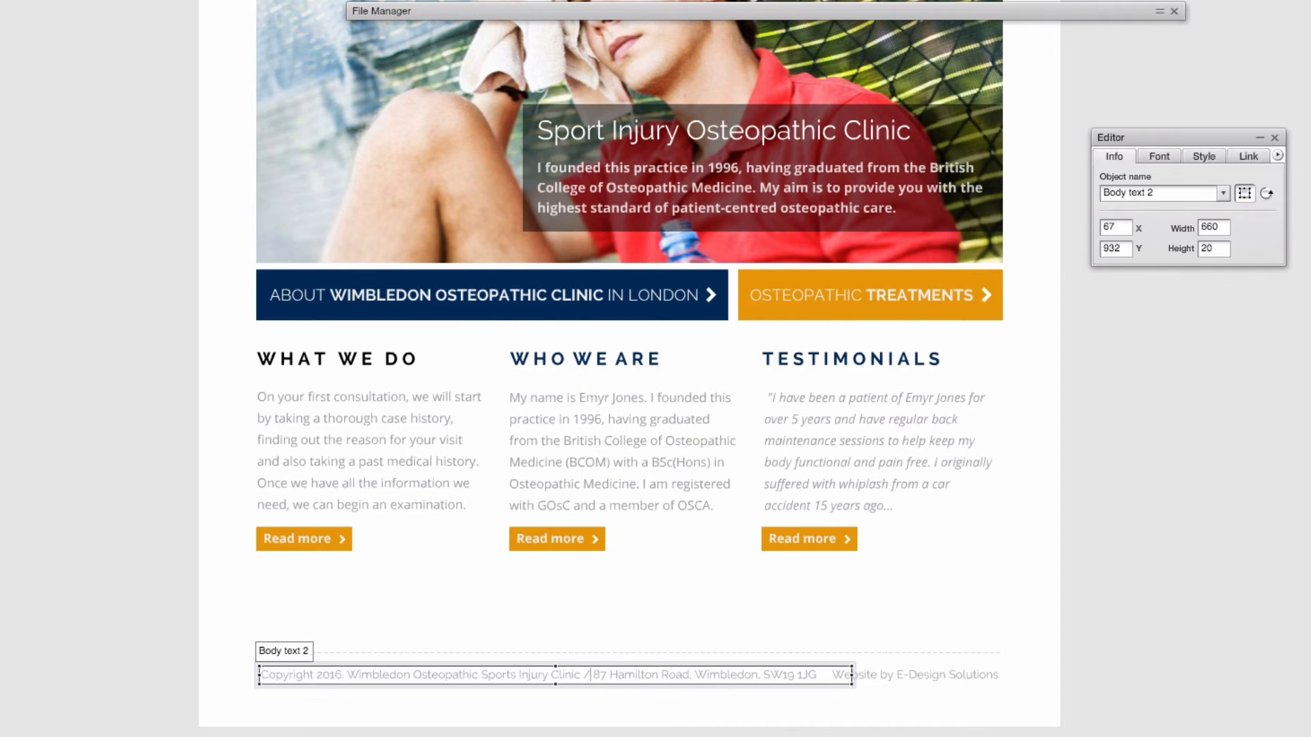
pyautogui.press('BackSpace')
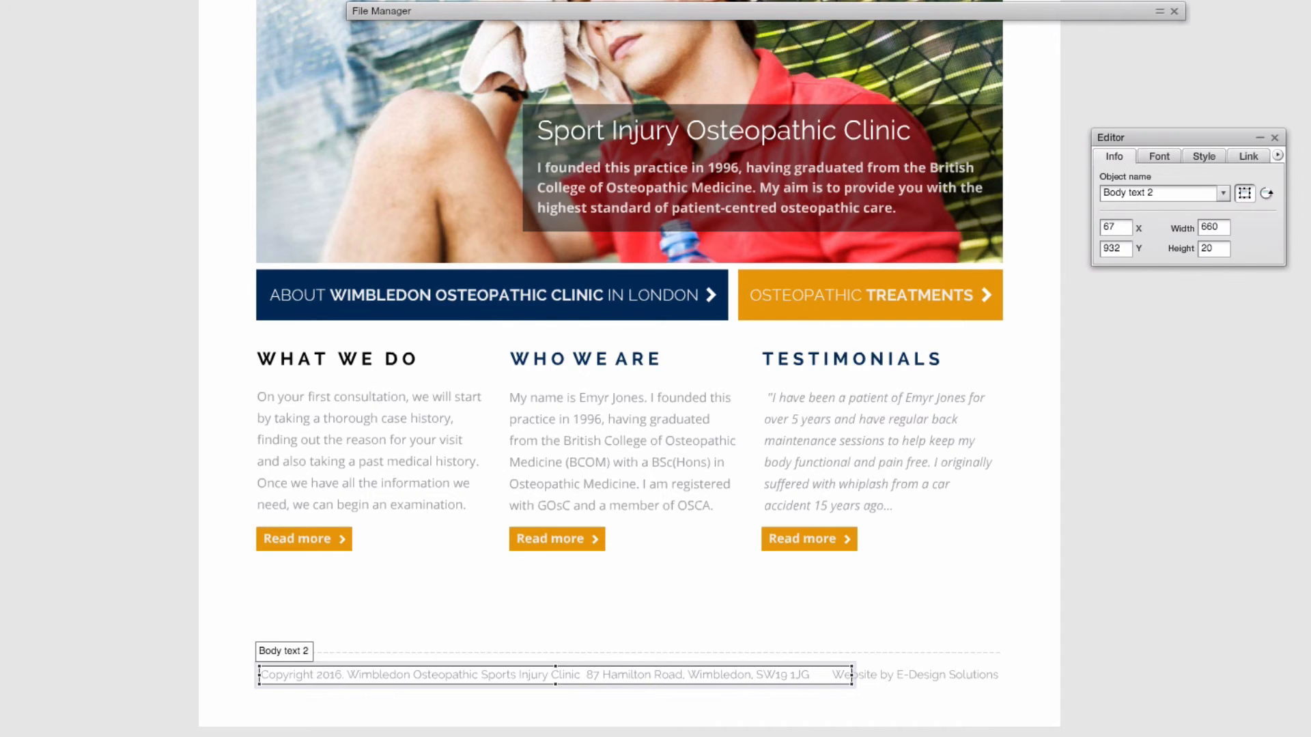
# Insert a vertical bar "|" between the clinic name and the address in the footer text.
pyautogui.write('|')
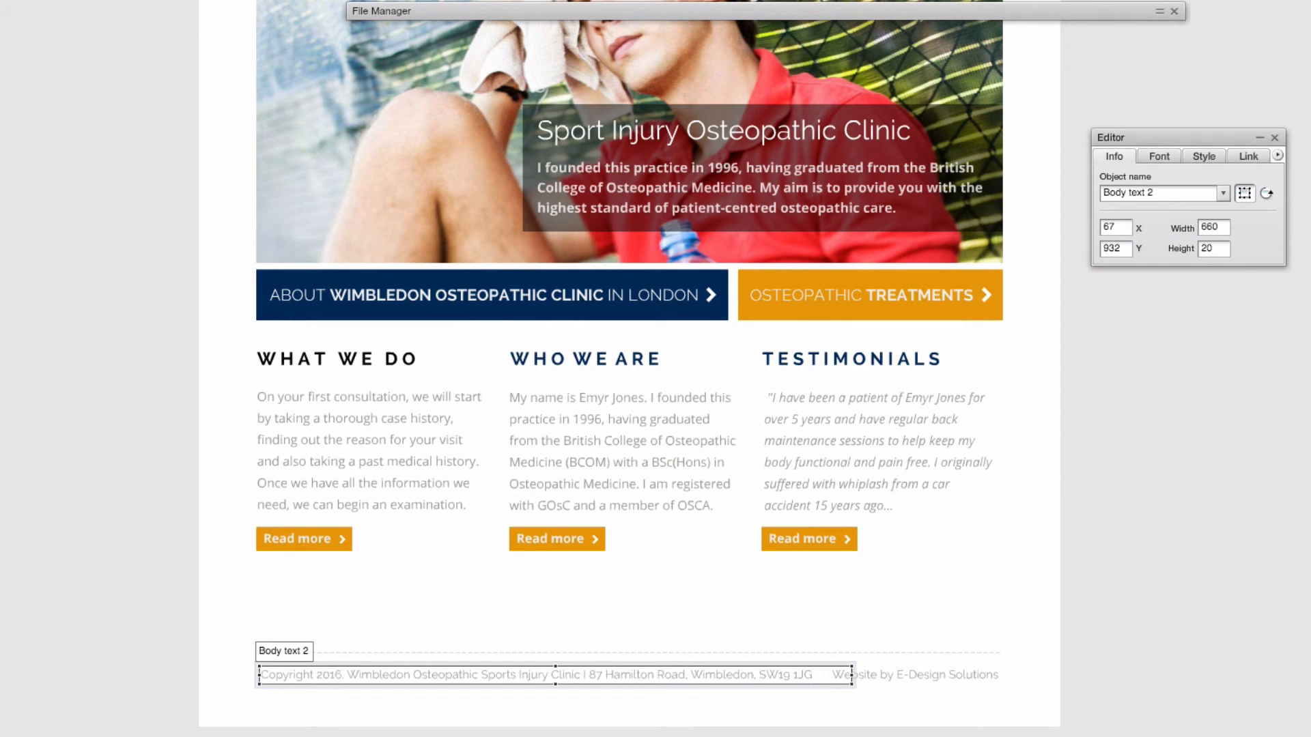
pyautogui.click(187, 602)
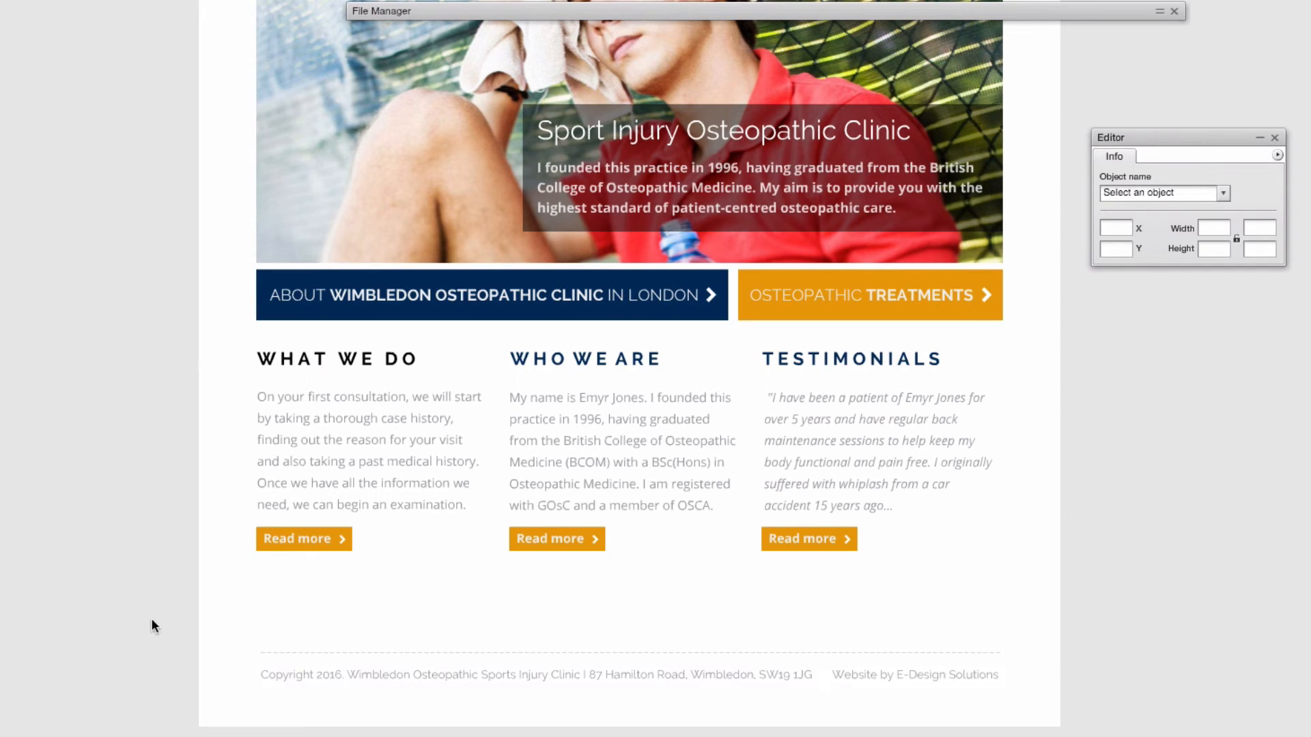
# Move the dashed divider and both footer texts up together, closer beneath the three Read more buttons.
pyautogui.moveTo(153, 614); pyautogui.dragTo(1084, 680)
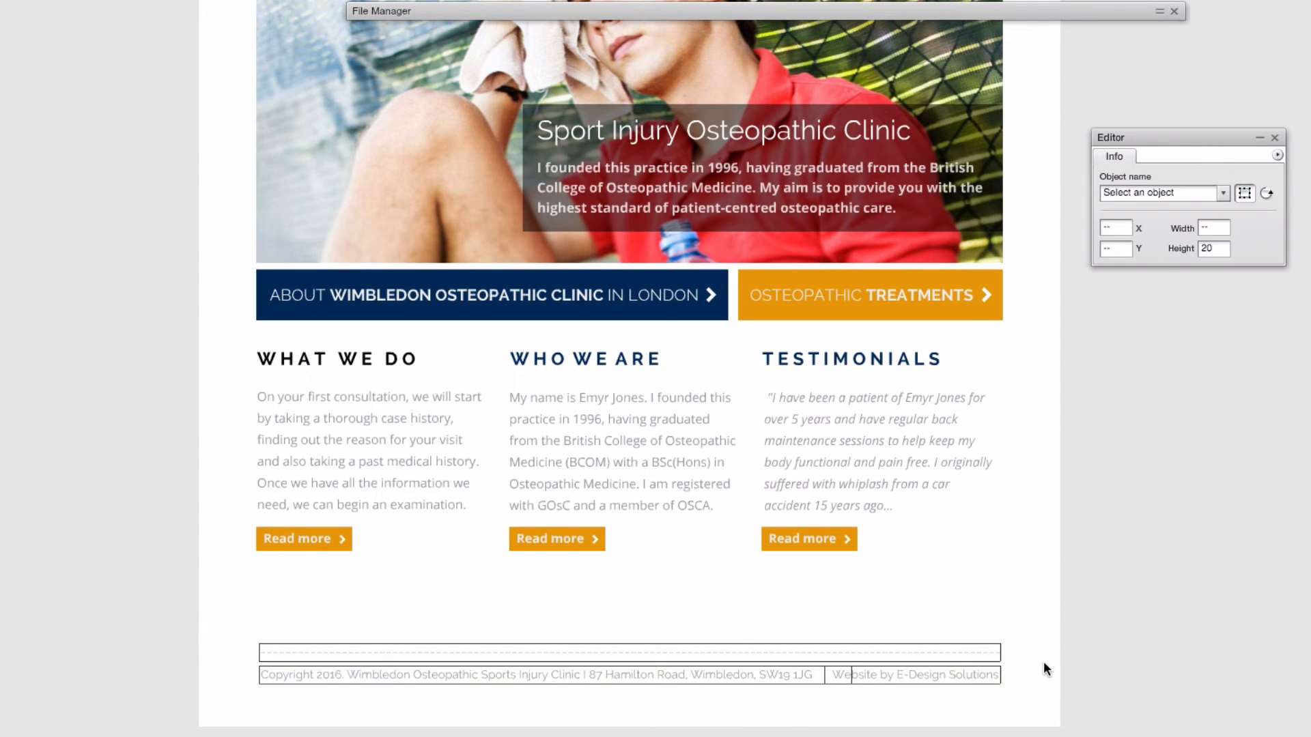
pyautogui.hotkey('shift', 'Up')
pyautogui.hotkey('shift', 'Up')
pyautogui.hotkey('shift', 'Up')
pyautogui.hotkey('shift', 'Up')
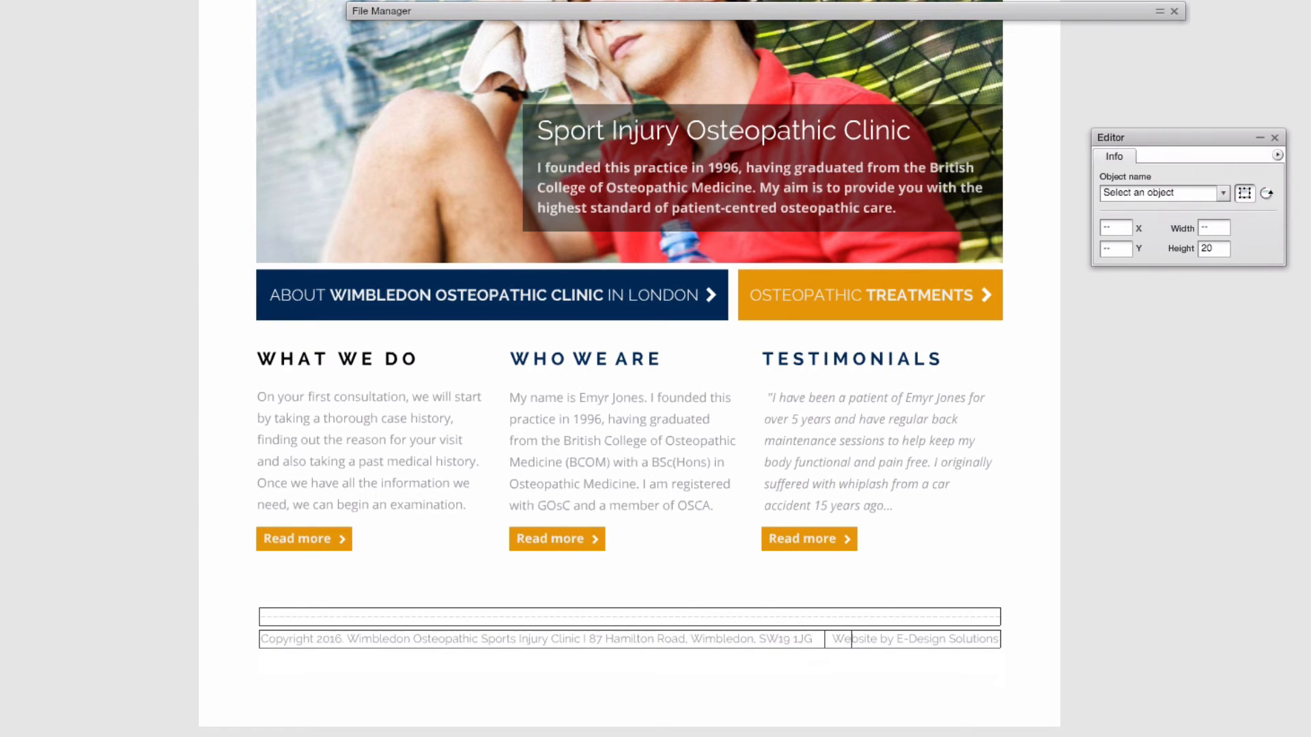
pyautogui.hotkey('shift', 'Up')
pyautogui.hotkey('shift', 'Up')
pyautogui.hotkey('shift', 'Up')
pyautogui.hotkey('shift', 'Down')
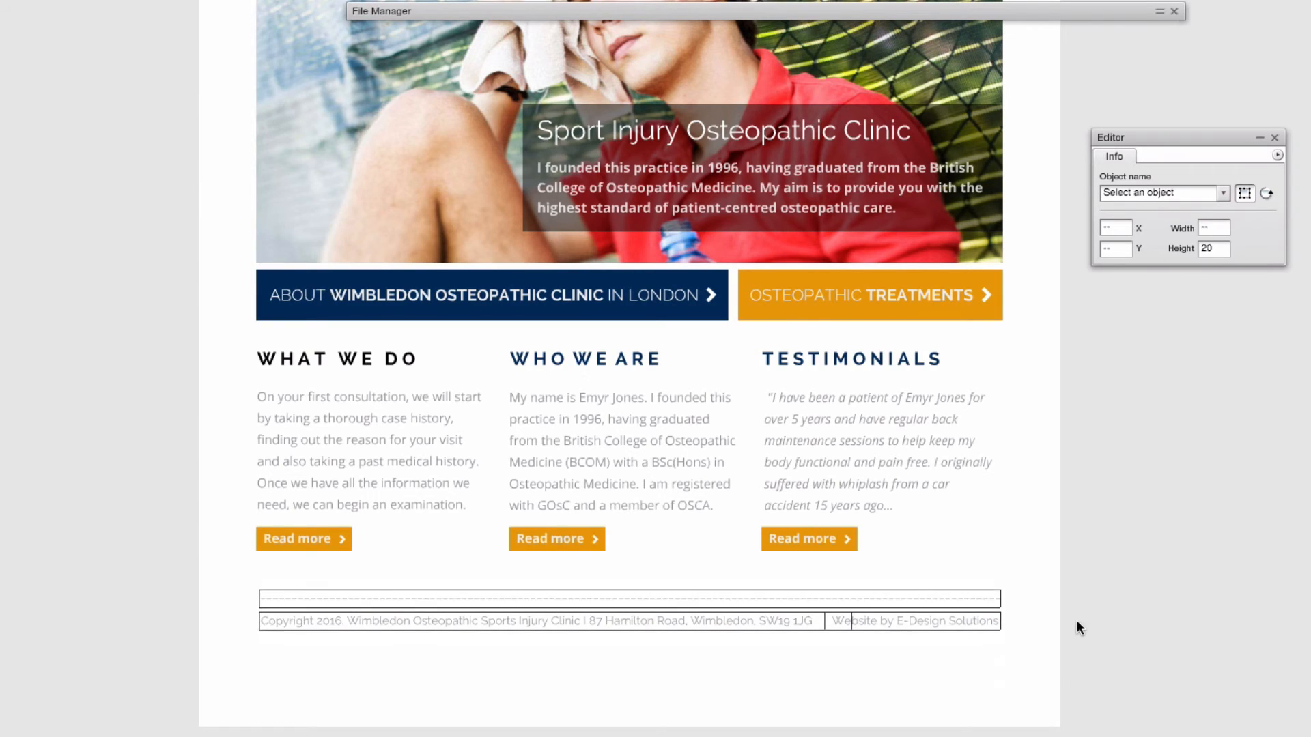
pyautogui.click(1076, 627)
pyautogui.moveTo(1131, 674); pyautogui.dragTo(143, 586)
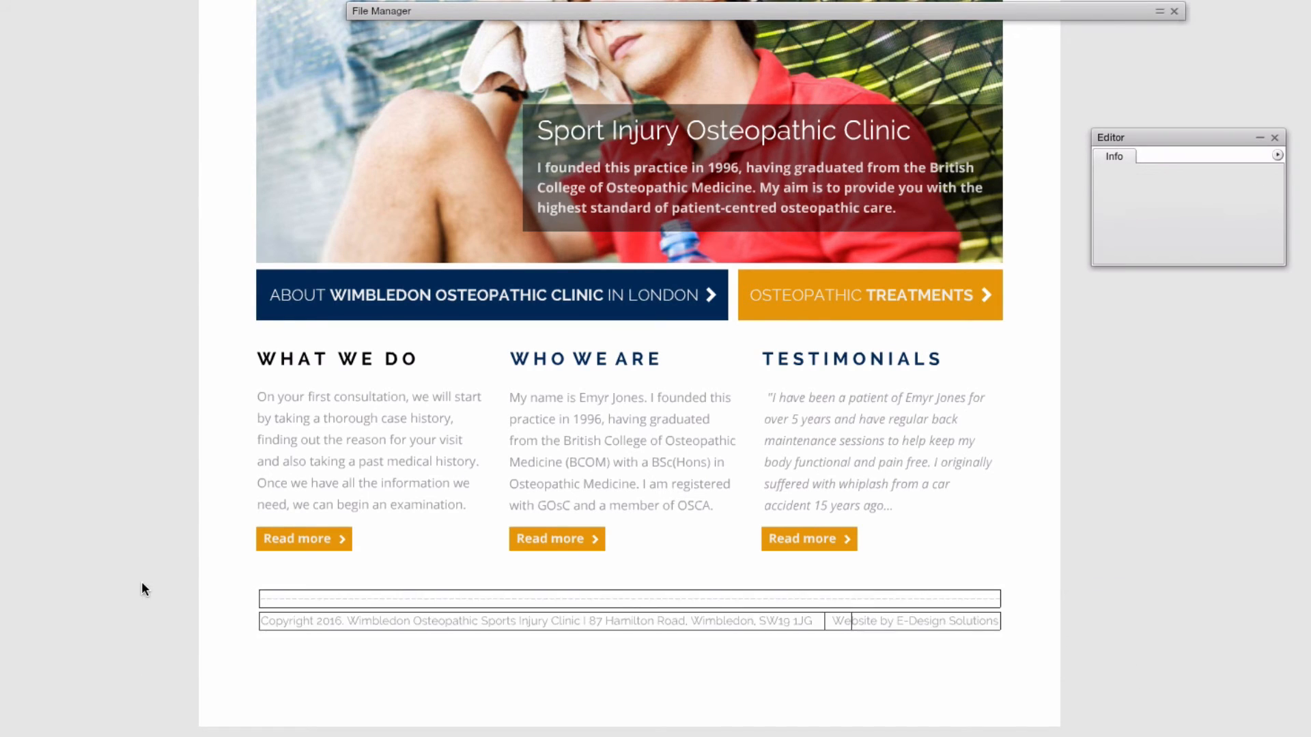
pyautogui.click(142, 578)
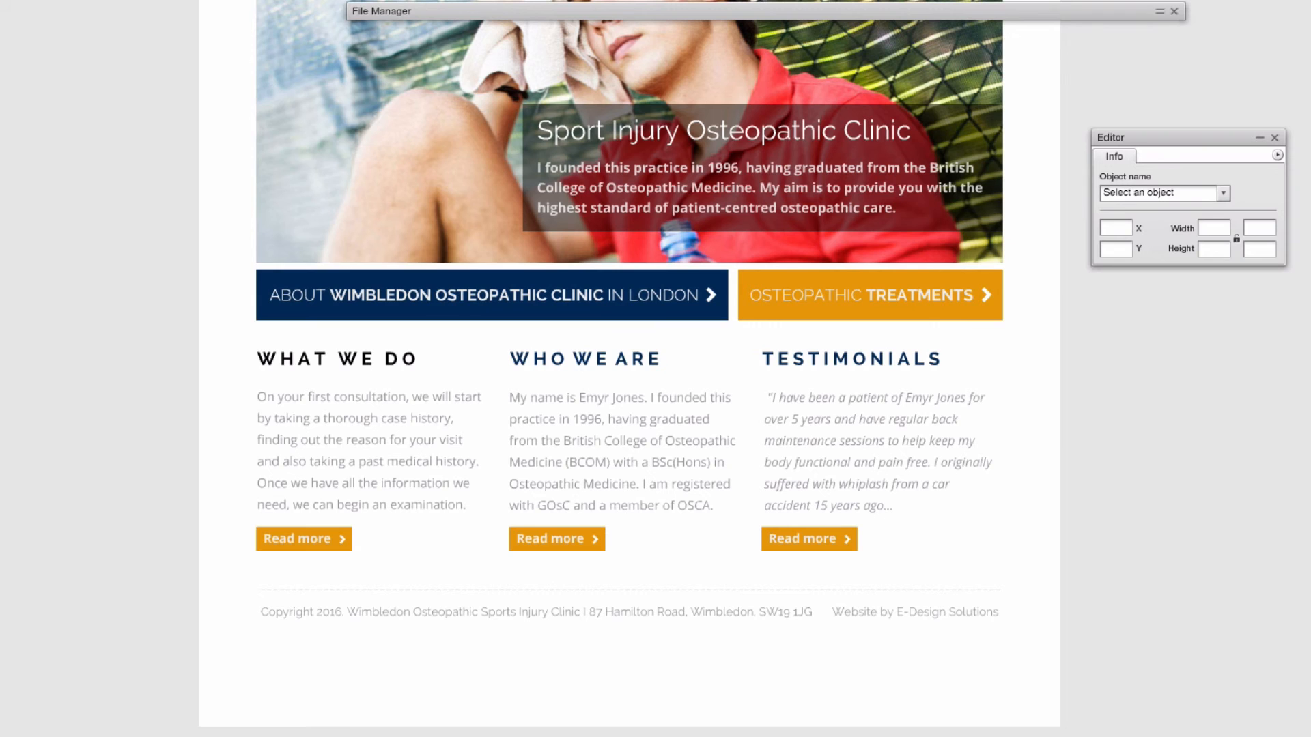
# Move the collapsed File Manager panel off the page header, down to the headings of the three content columns.
pyautogui.scroll(1, 629, 369)
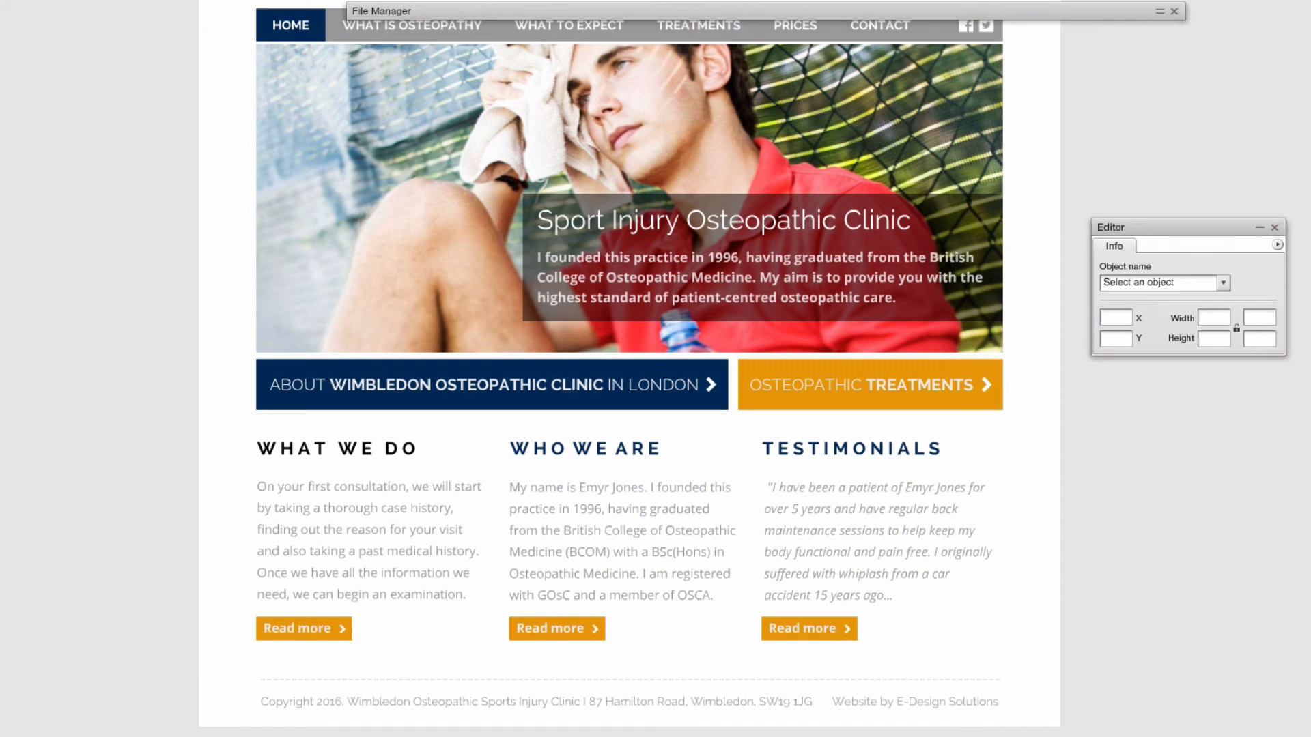
pyautogui.scroll(1, 123, 240)
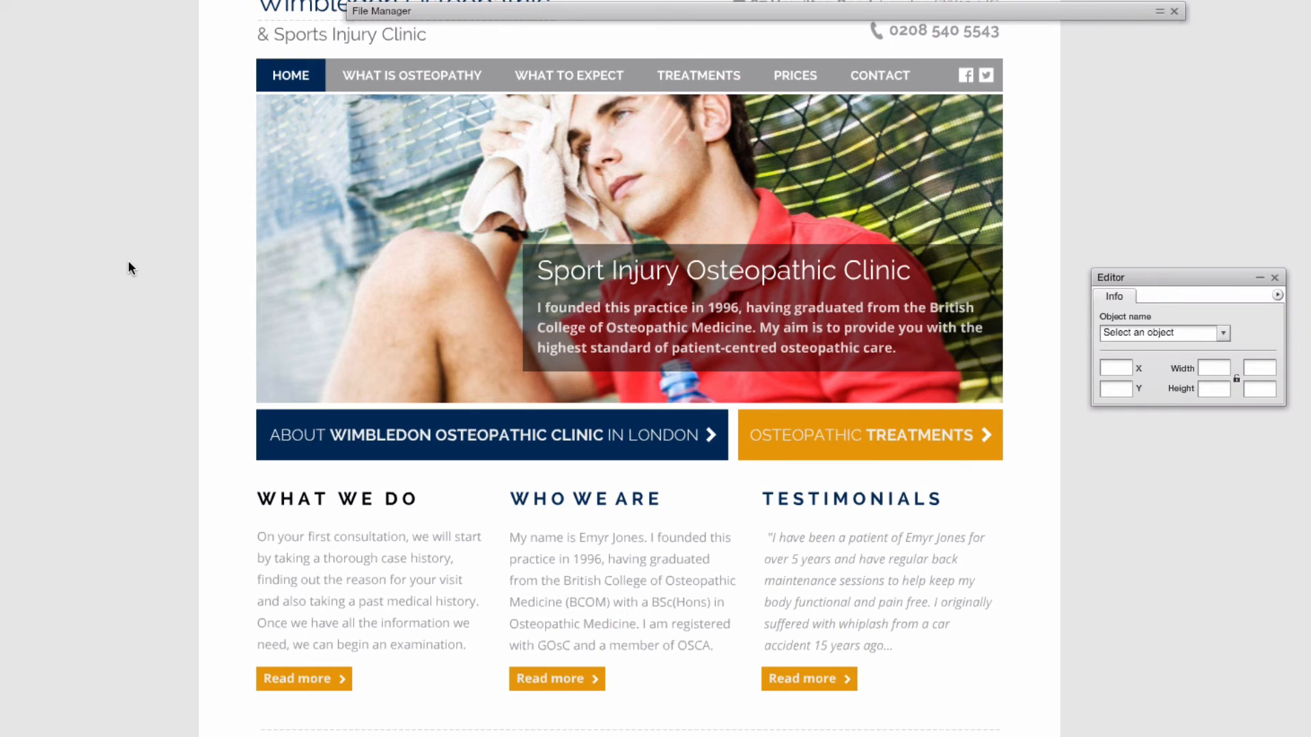
pyautogui.scroll(-1, 130, 268)
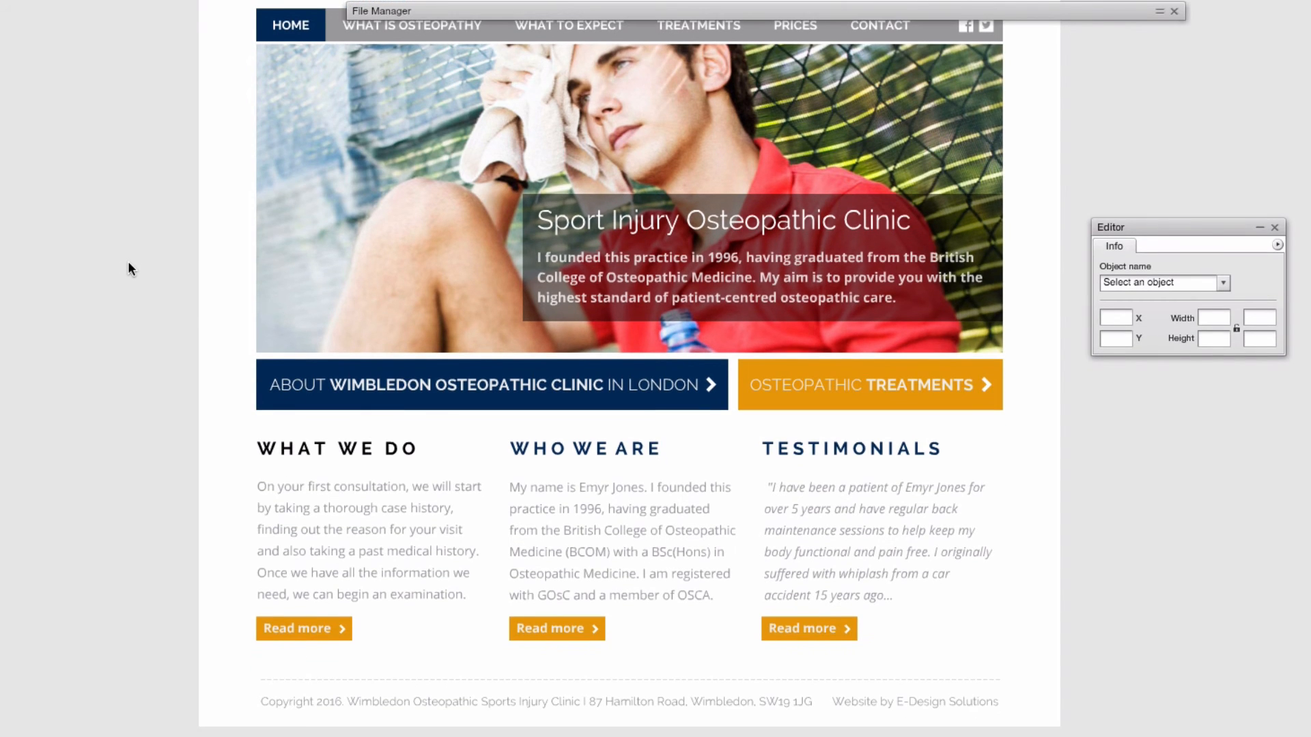
pyautogui.scroll(1, 128, 268)
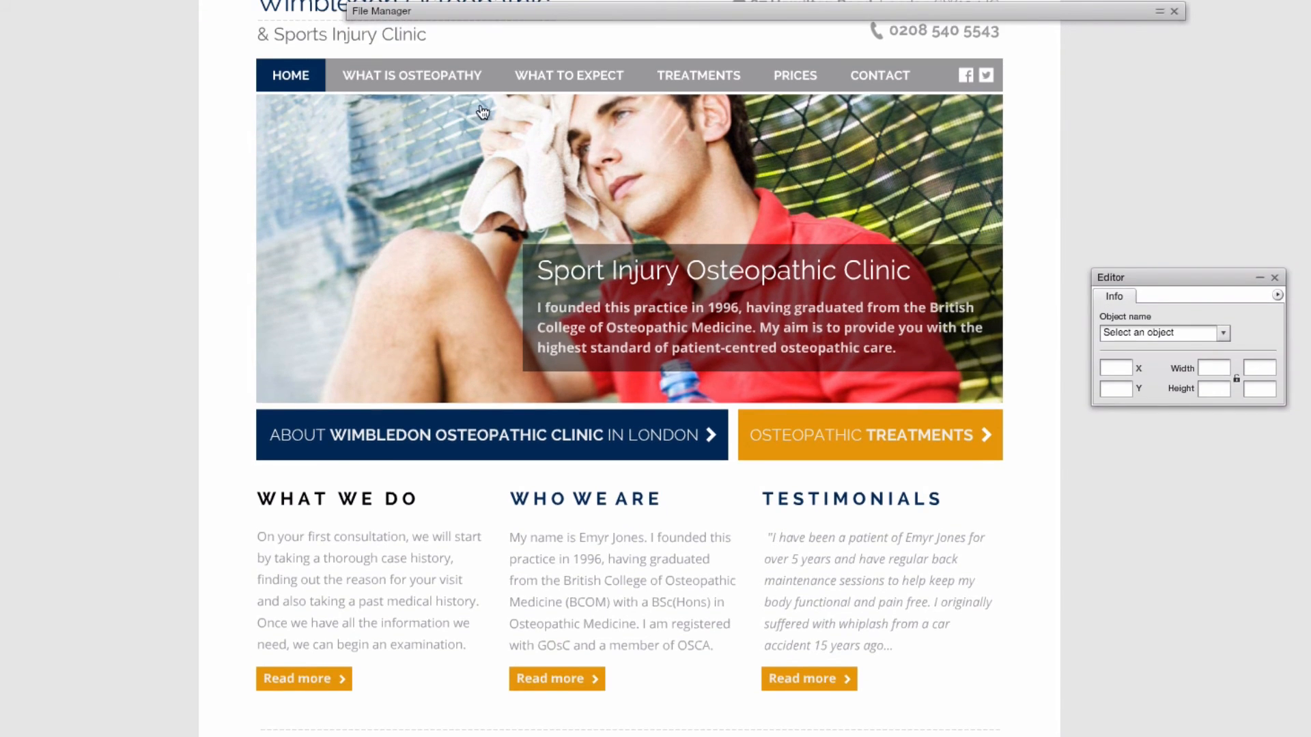
pyautogui.moveTo(520, 16); pyautogui.dragTo(520, 498)
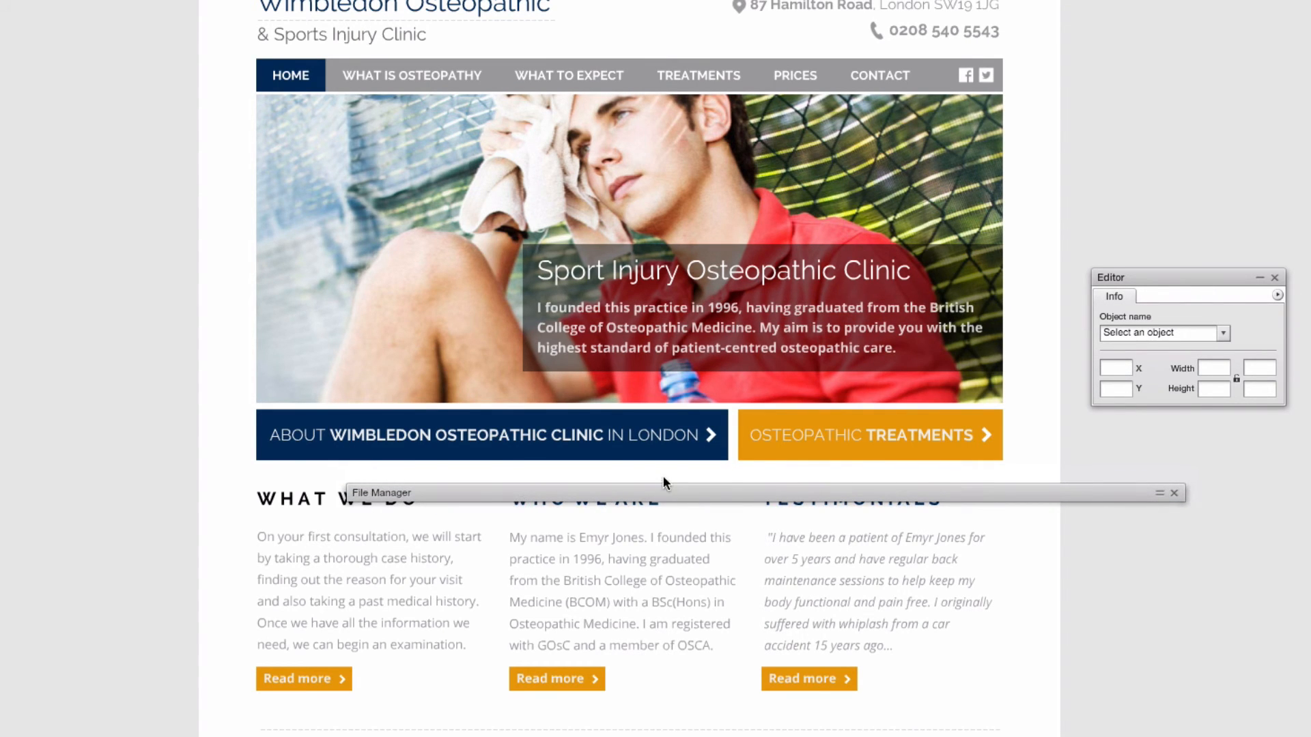